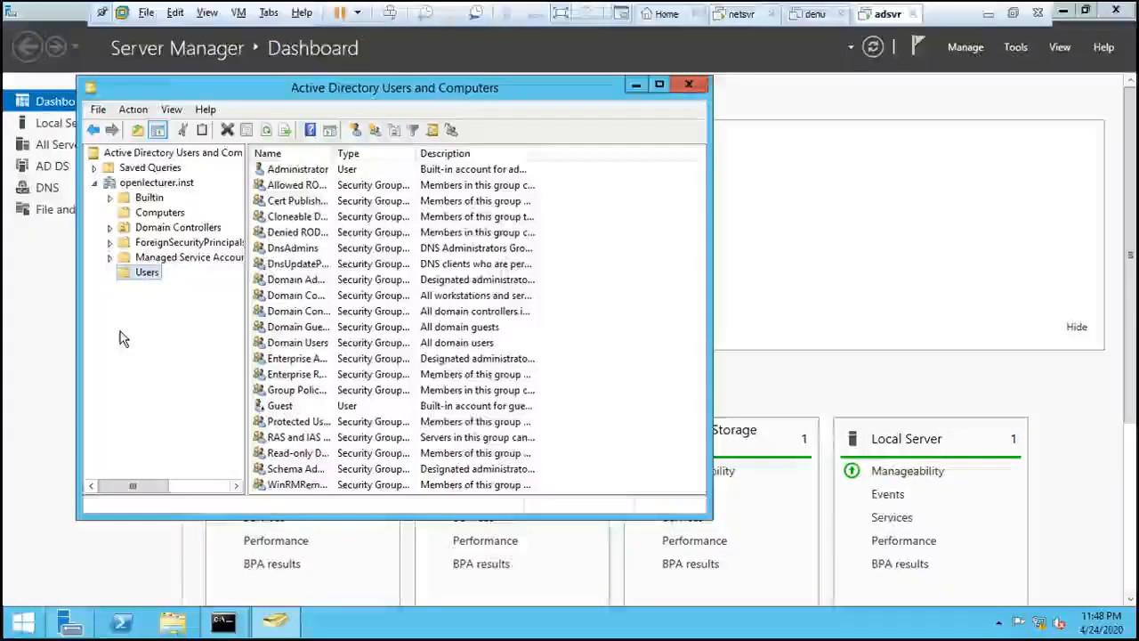
right_click(130, 273)
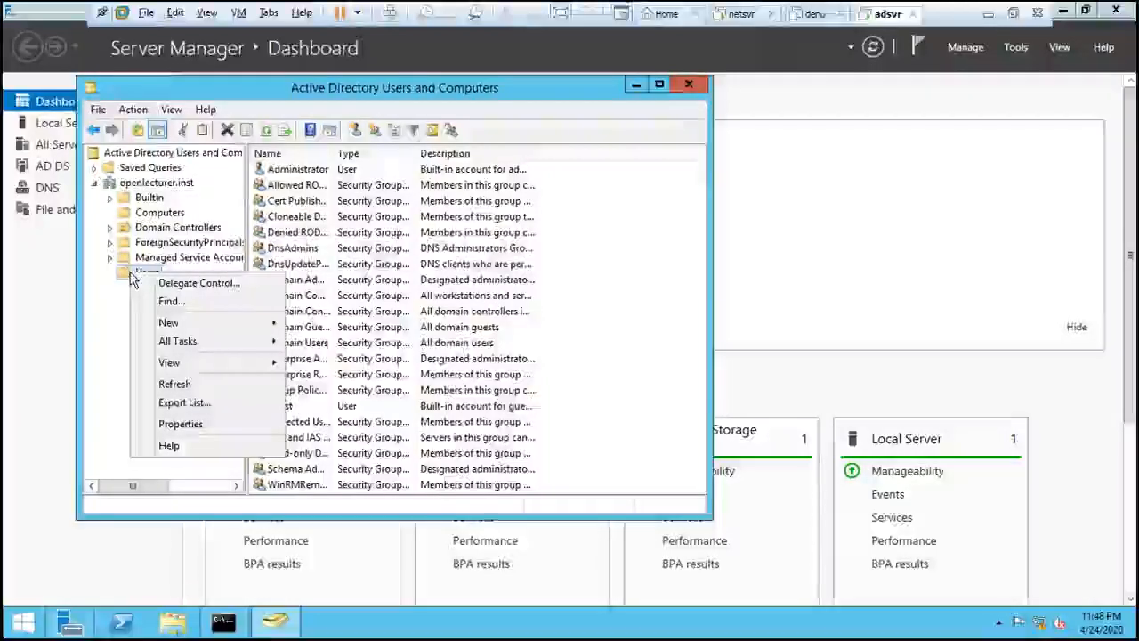
mouse_move(186, 327)
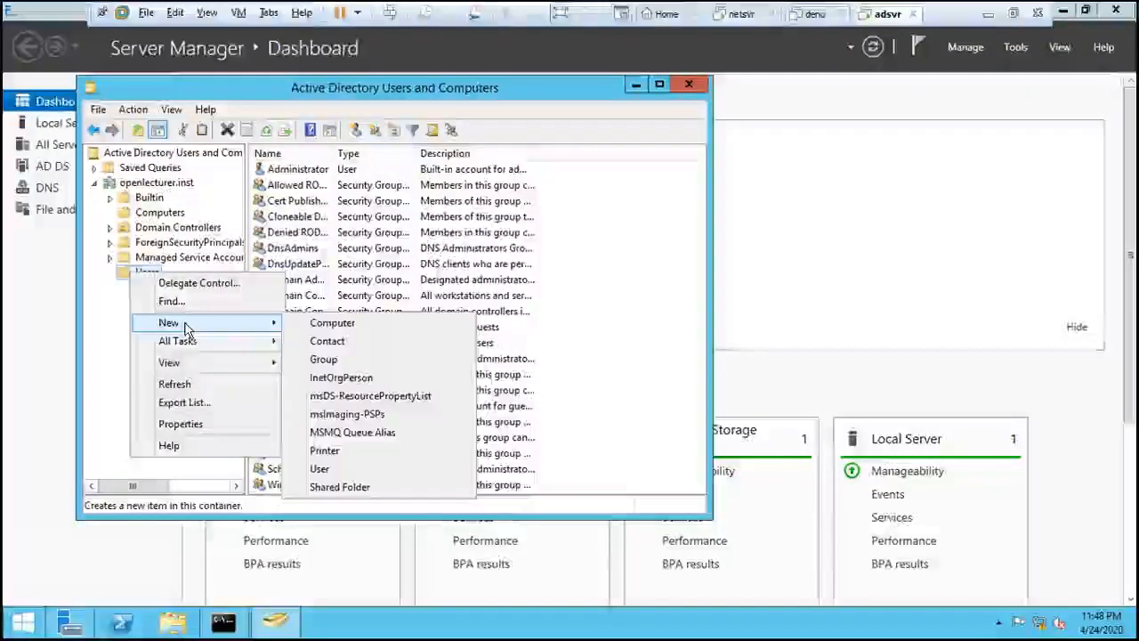
left_click(104, 336)
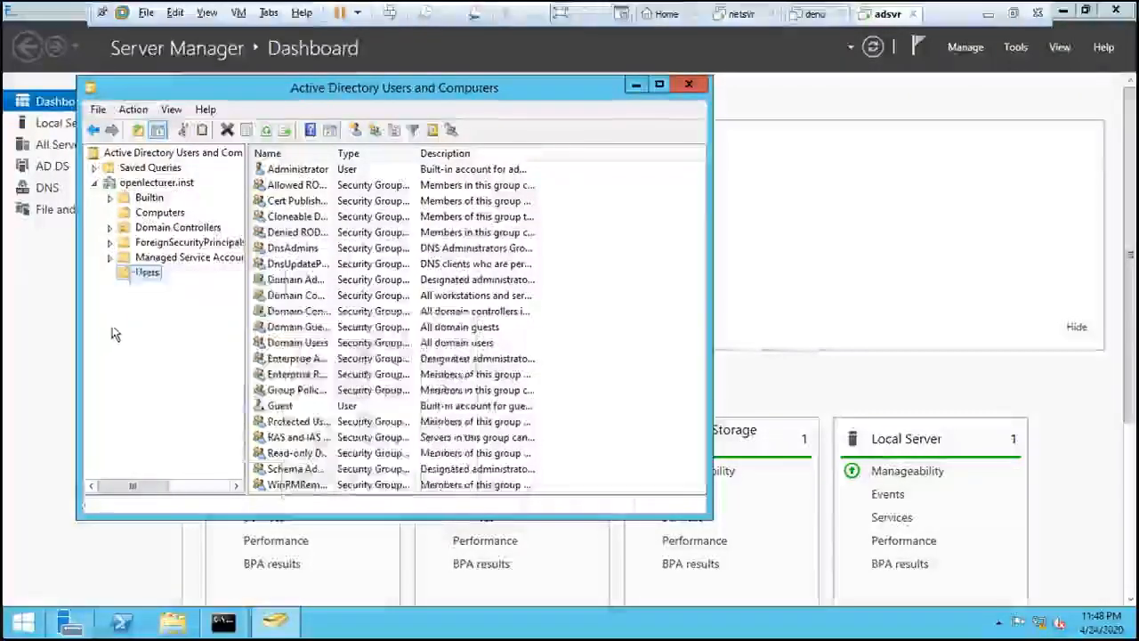
- Create an organizational unit named Accra directly under the openlecturer.inst domain
left_click(155, 183)
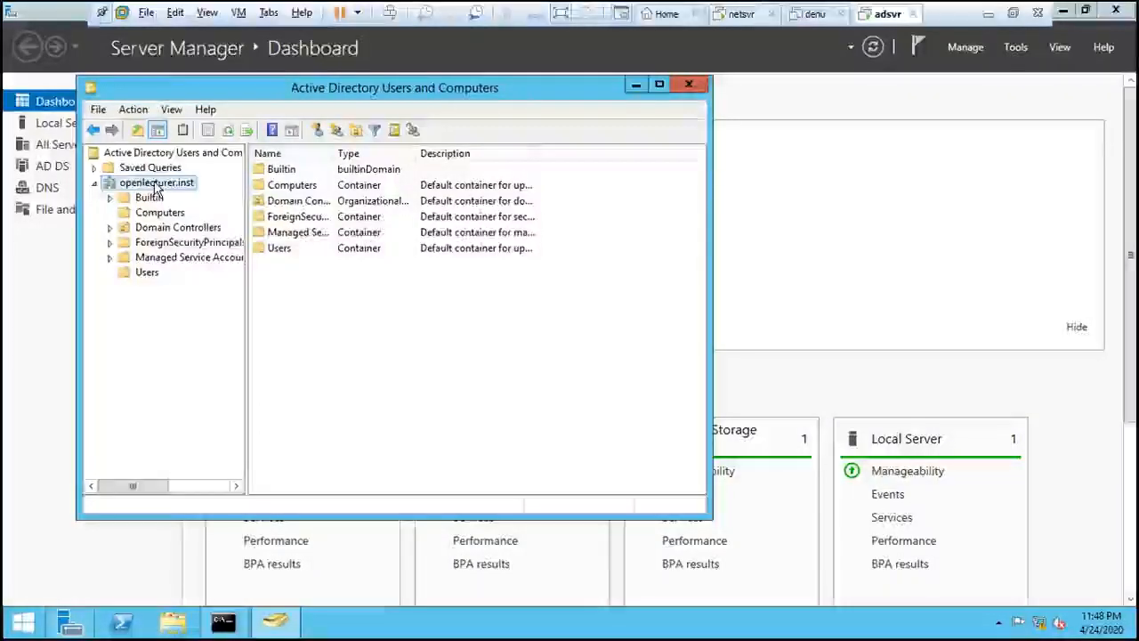
right_click(157, 185)
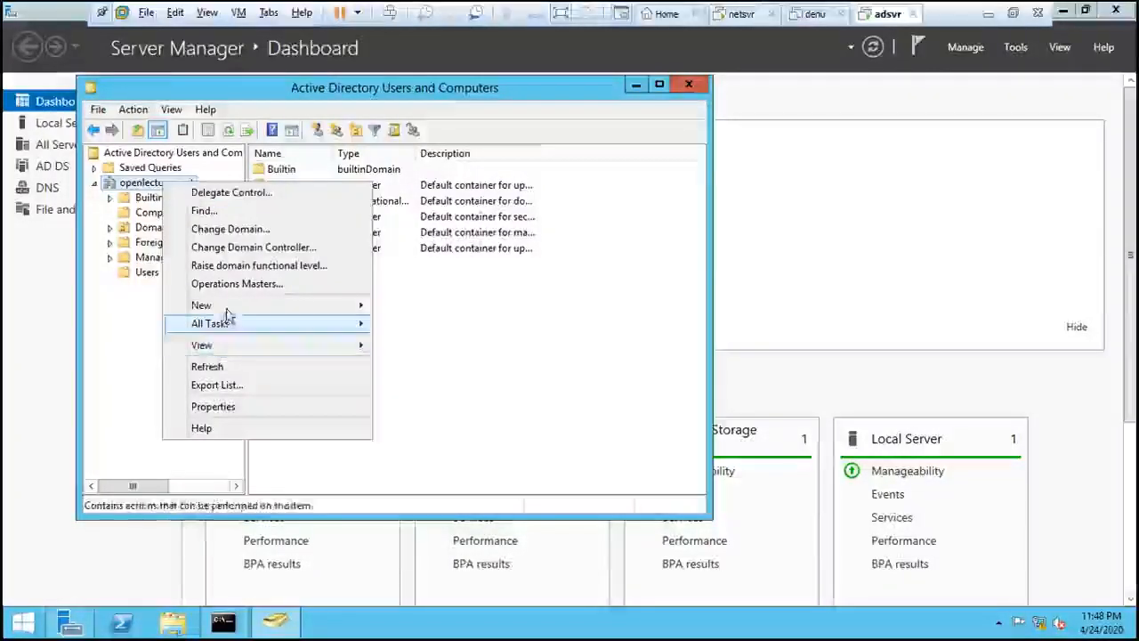
mouse_move(300, 308)
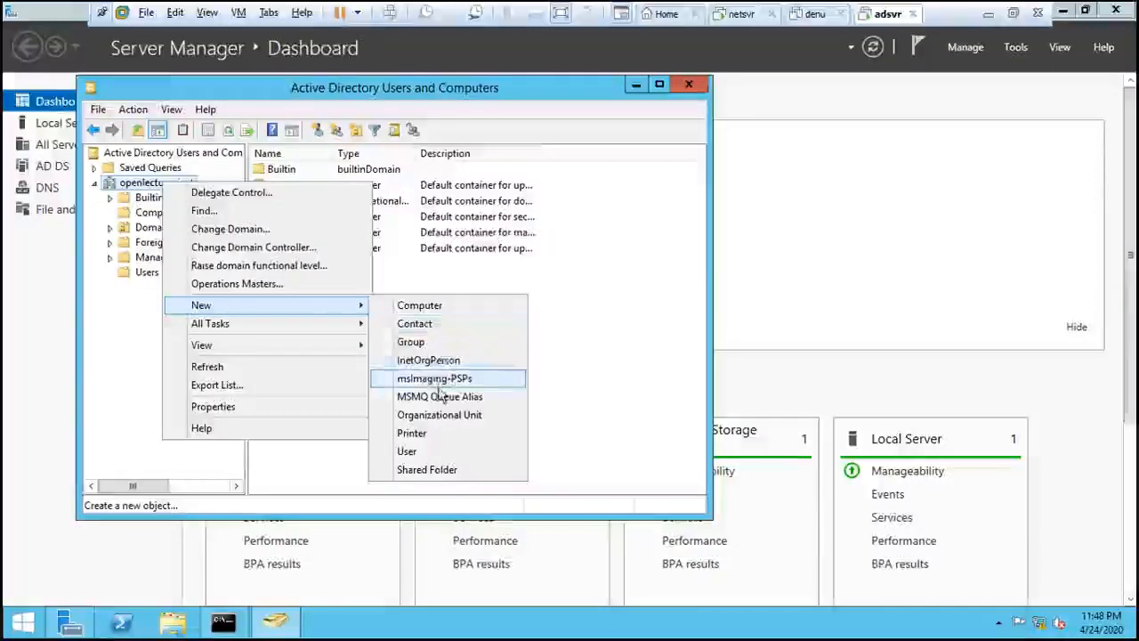
left_click(445, 417)
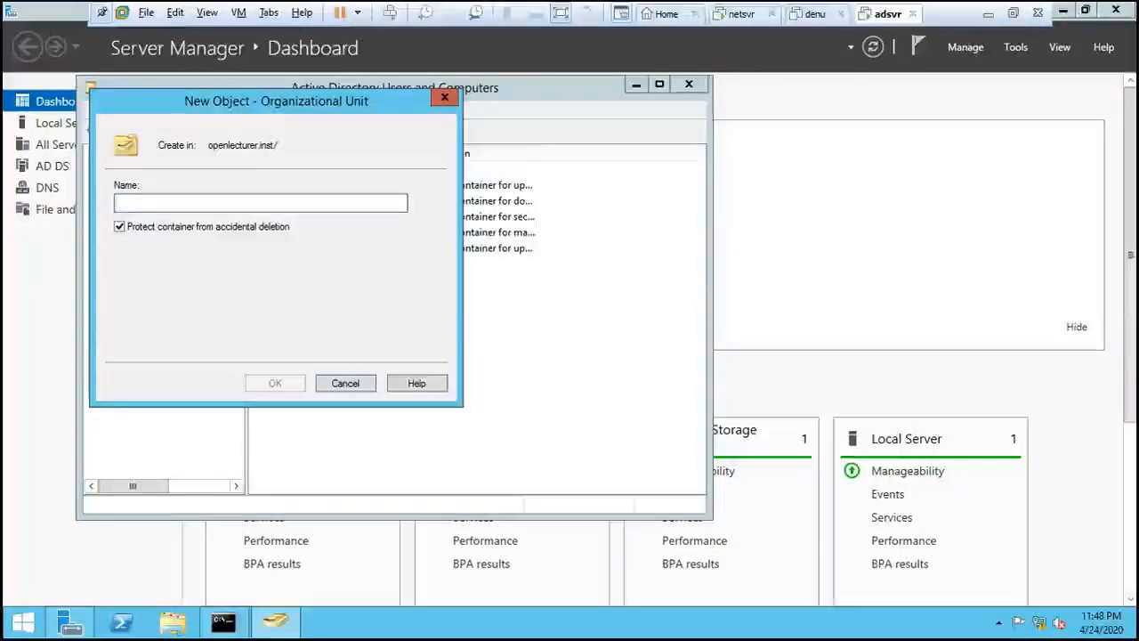
type("Accra")
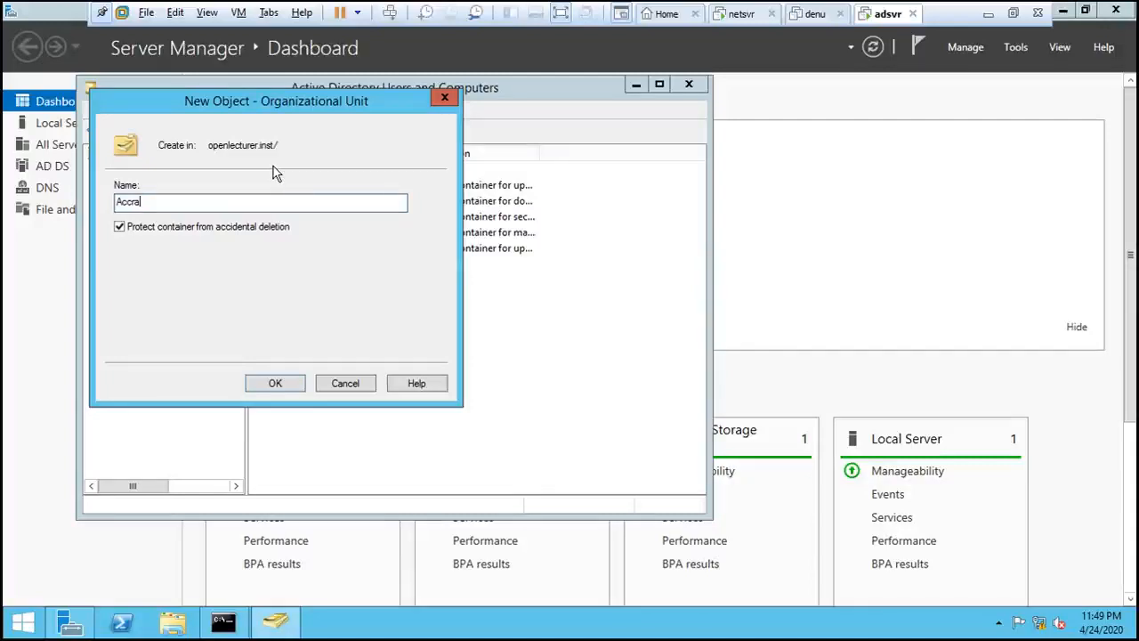
left_click(275, 383)
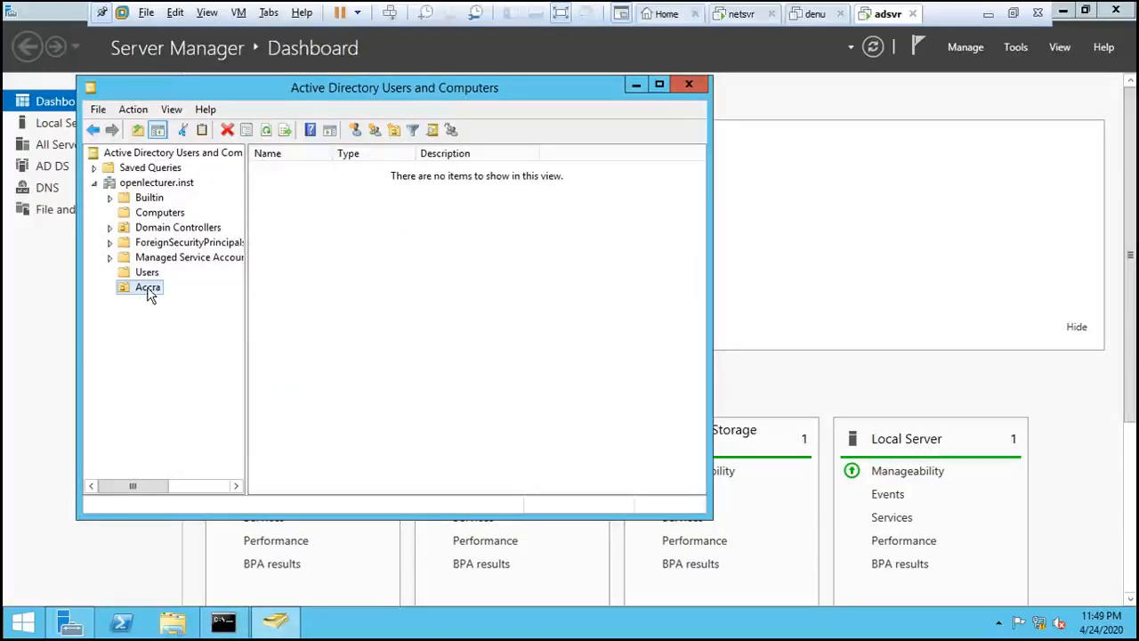
- Create an organizational unit named IT inside the Accra organizational unit
right_click(149, 295)
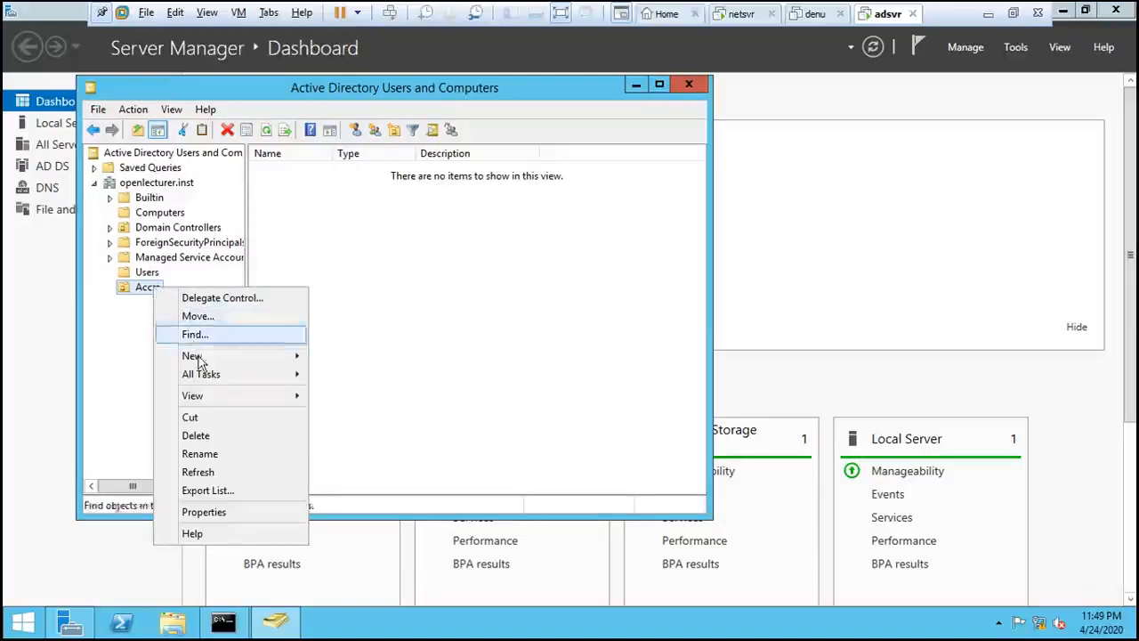
mouse_move(222, 356)
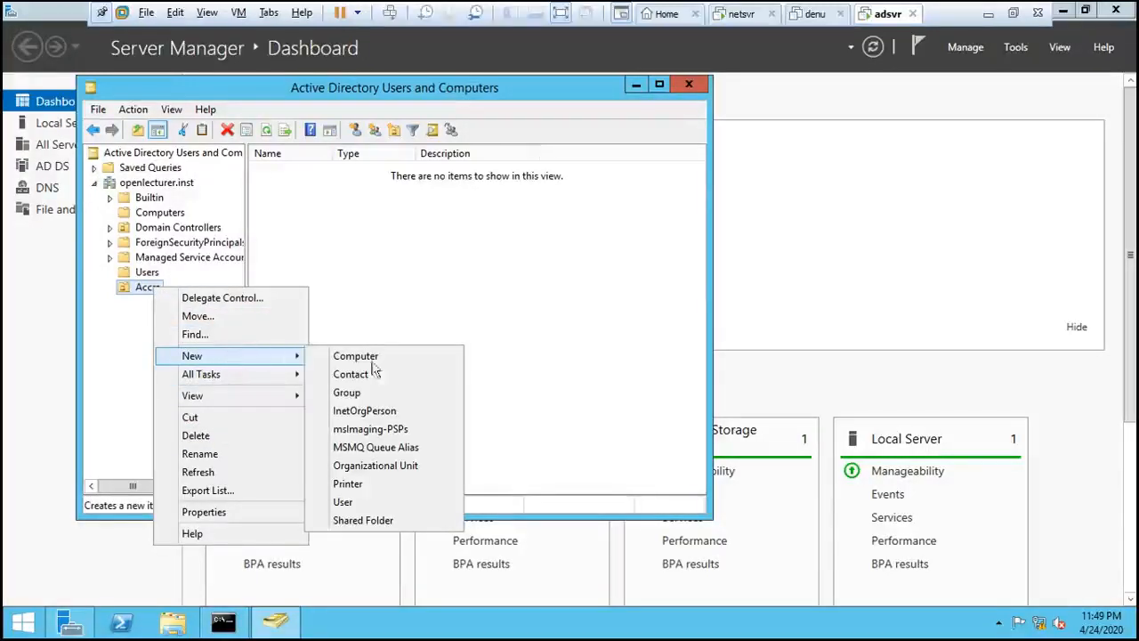
left_click(375, 465)
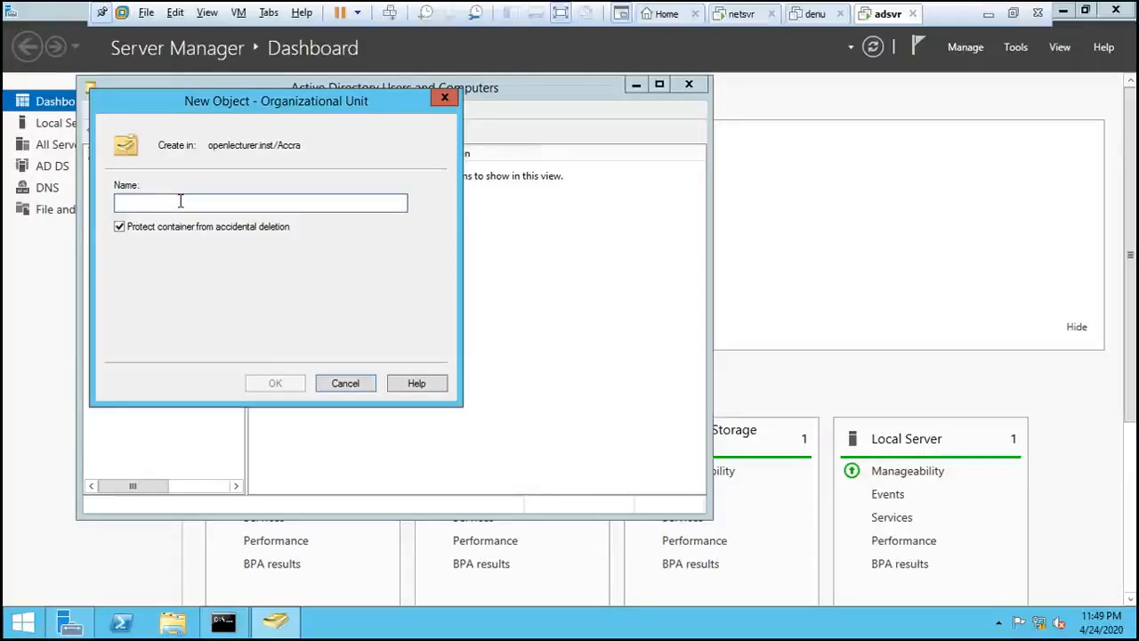
type("IT")
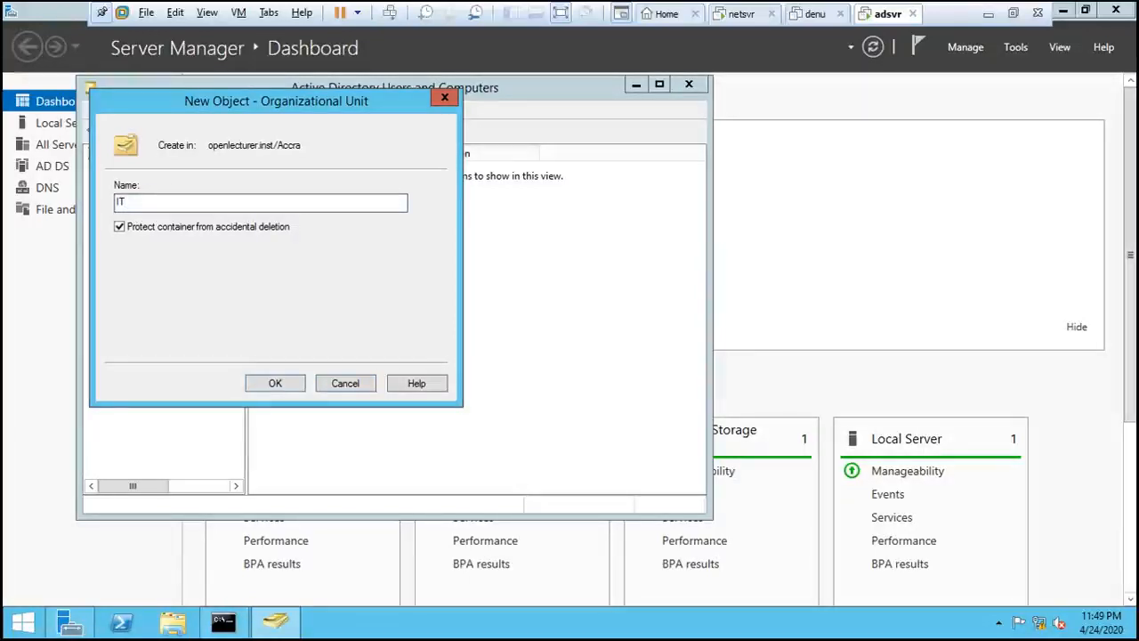
left_click(267, 384)
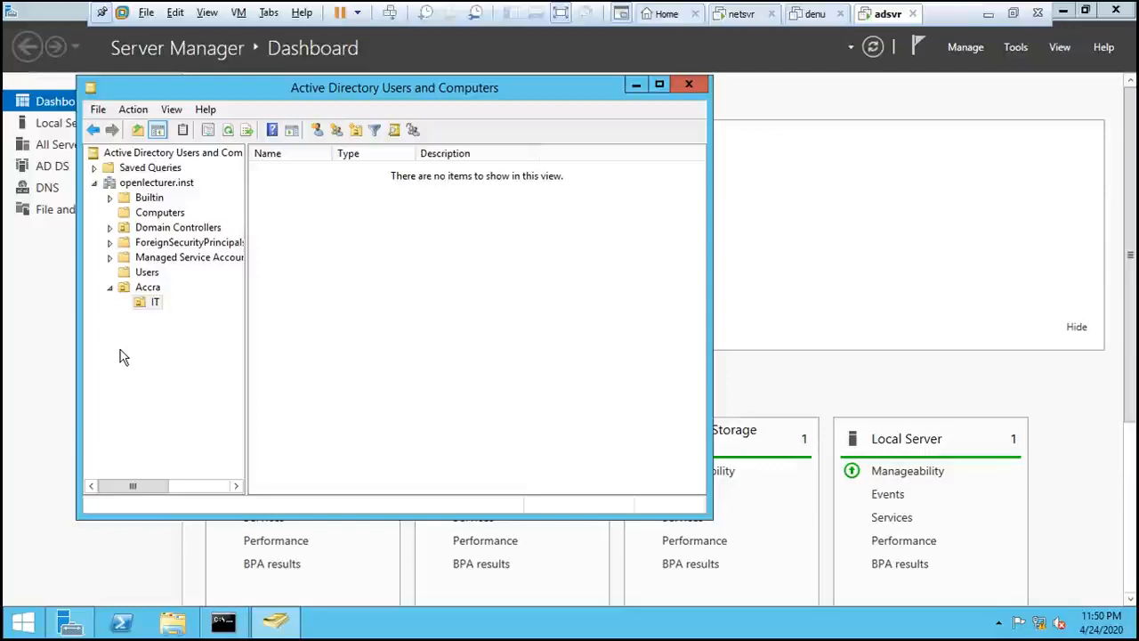
- Start a new user in the IT organizational unit, fill in the first name, last name and user logon name, and continue to the password page
left_click(151, 305)
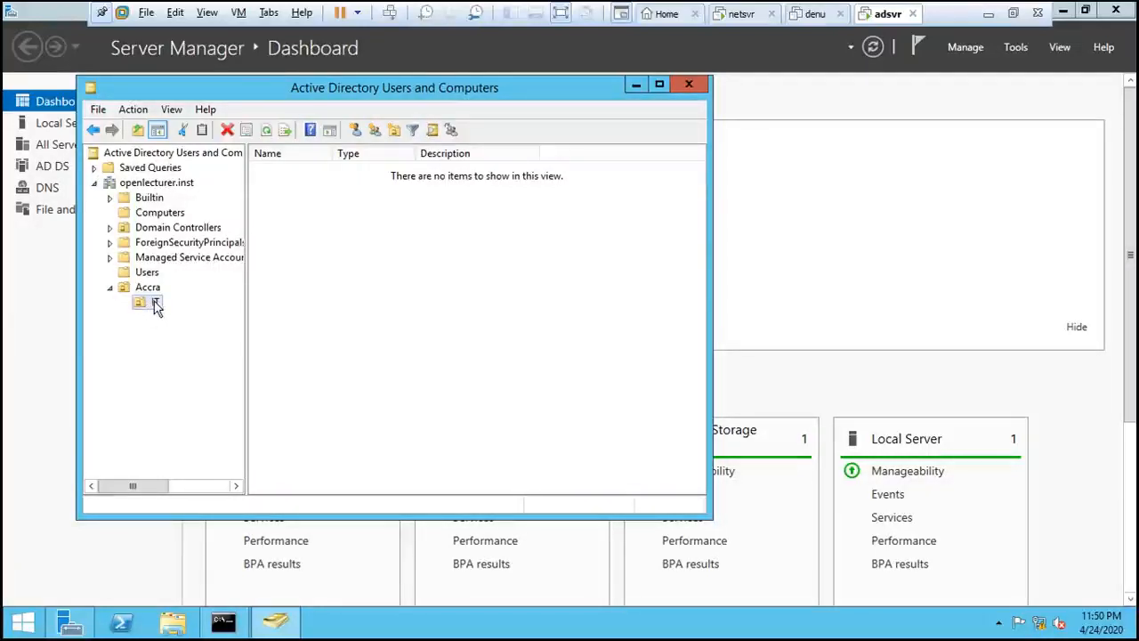
right_click(152, 305)
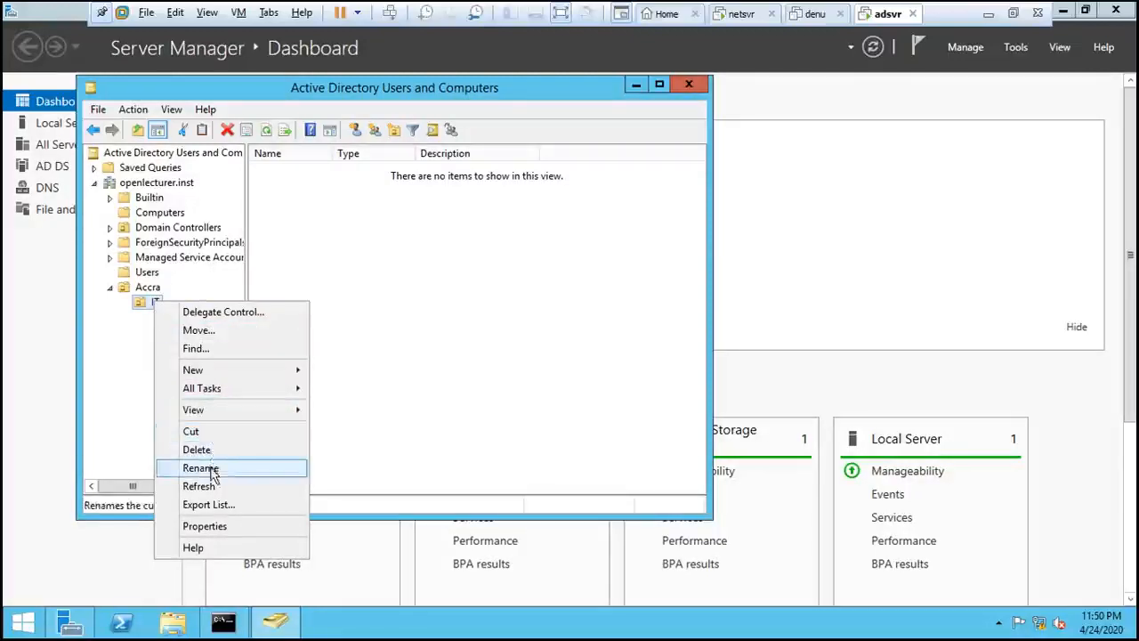
mouse_move(245, 367)
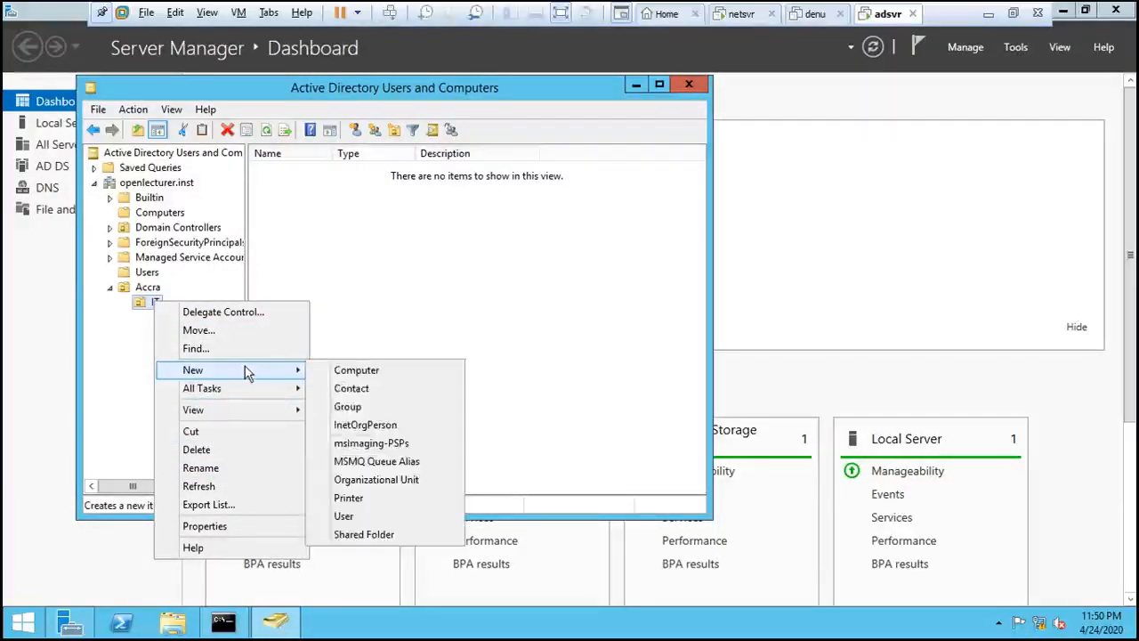
left_click(344, 516)
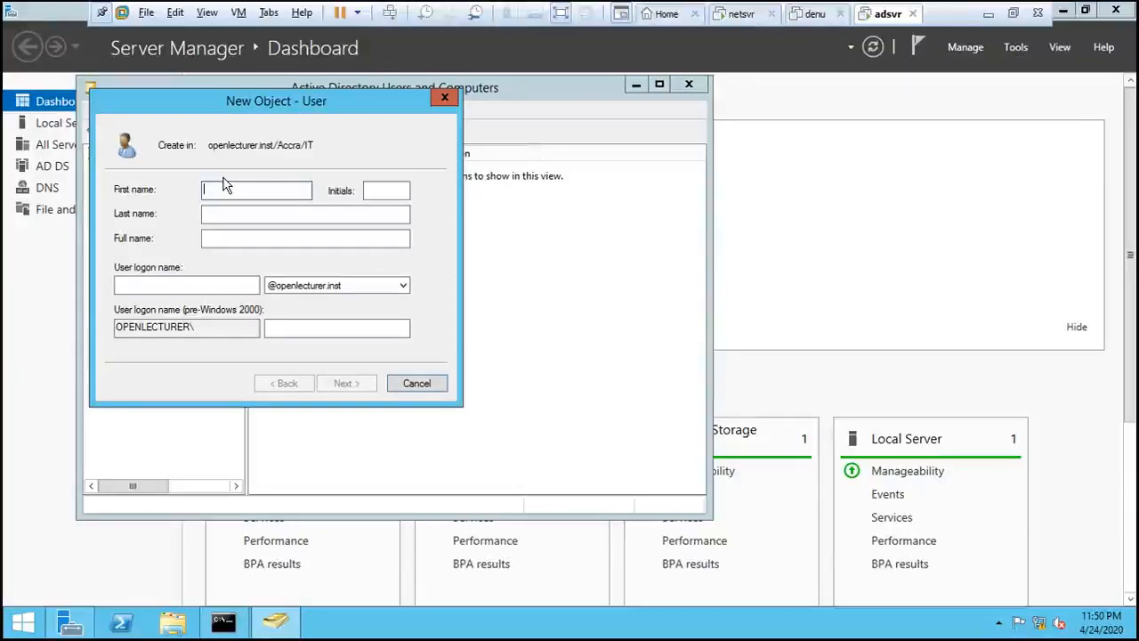
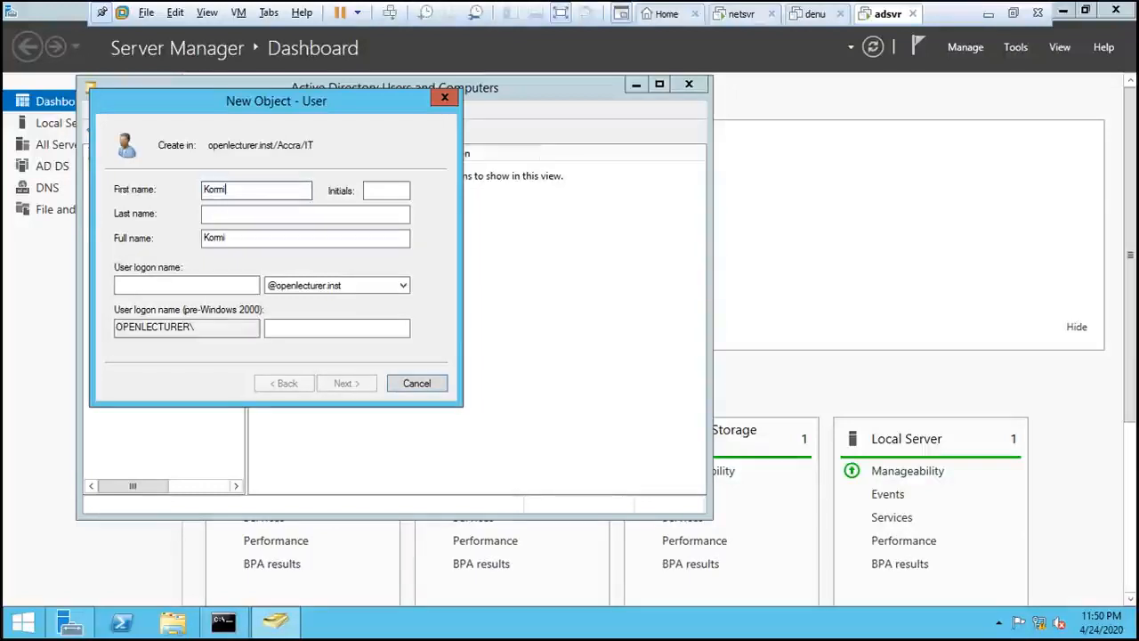
key("Tab")
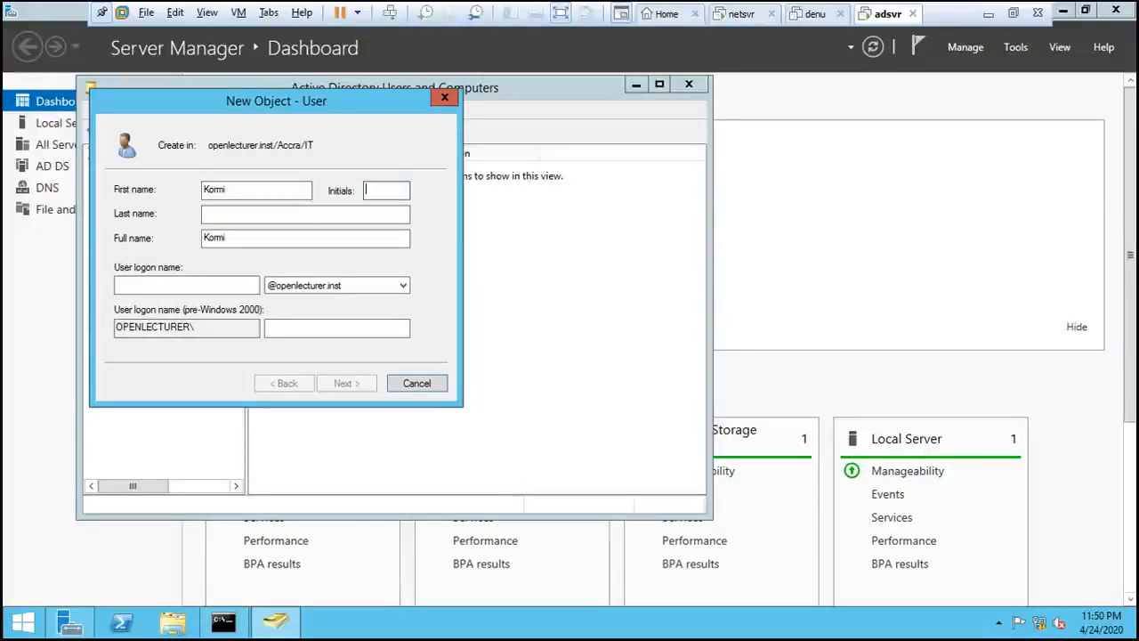
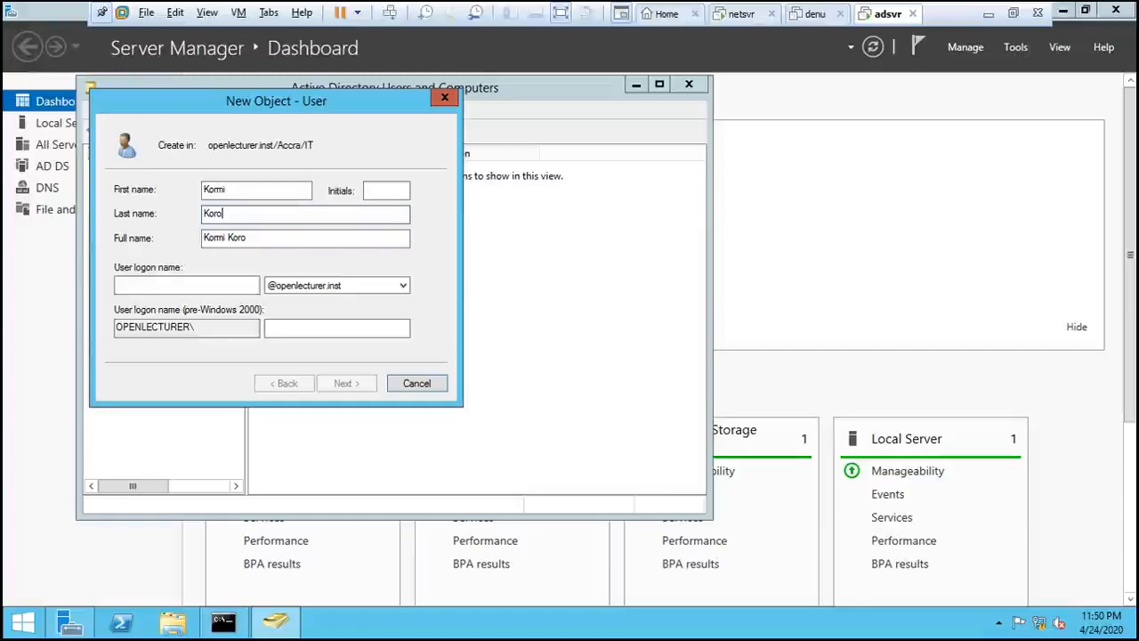
key("Tab")
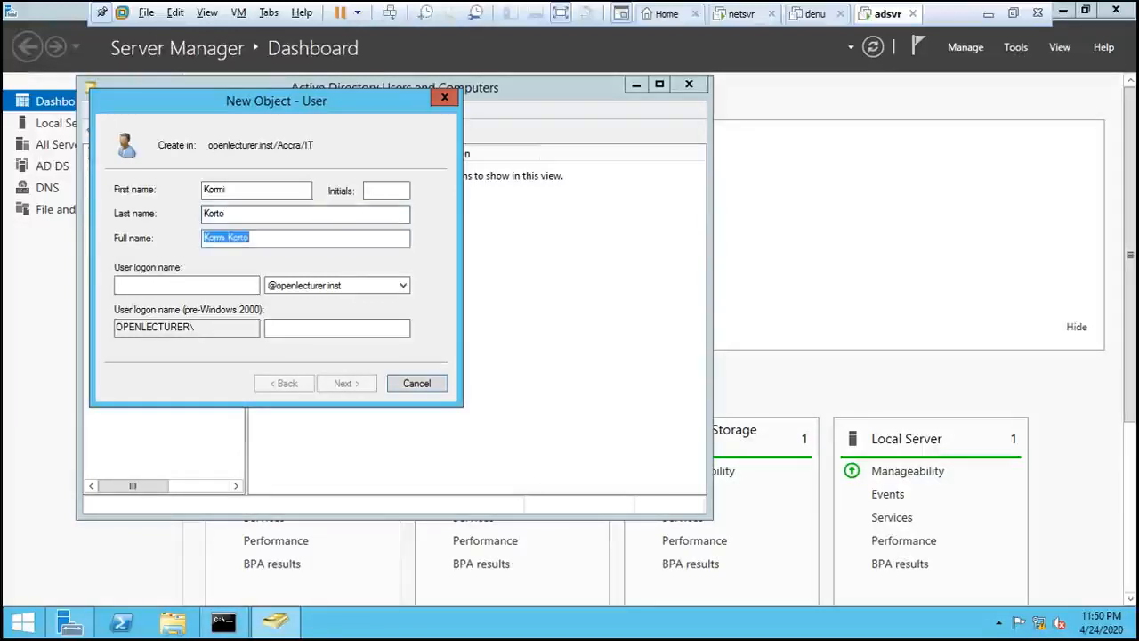
key("Tab")
type("kko")
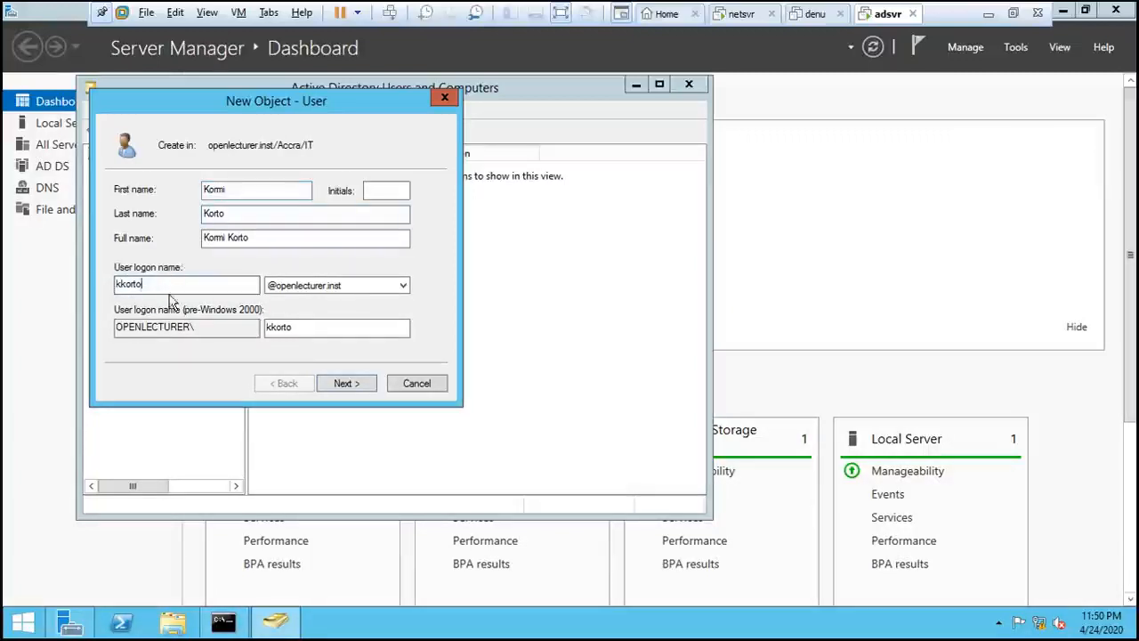
left_click(347, 384)
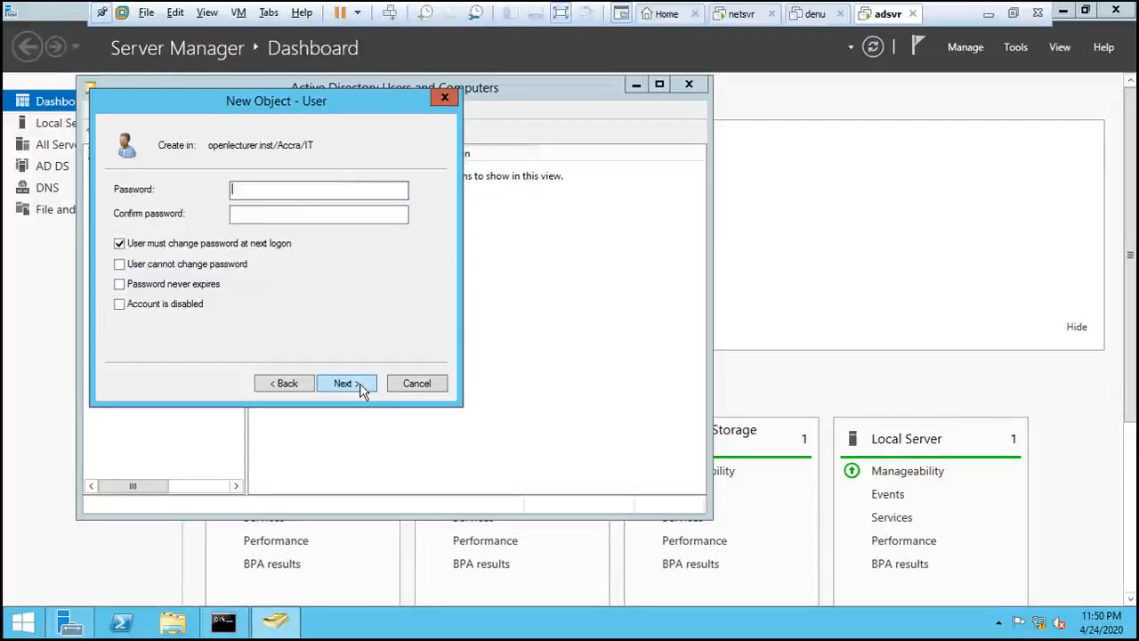
left_click(248, 189)
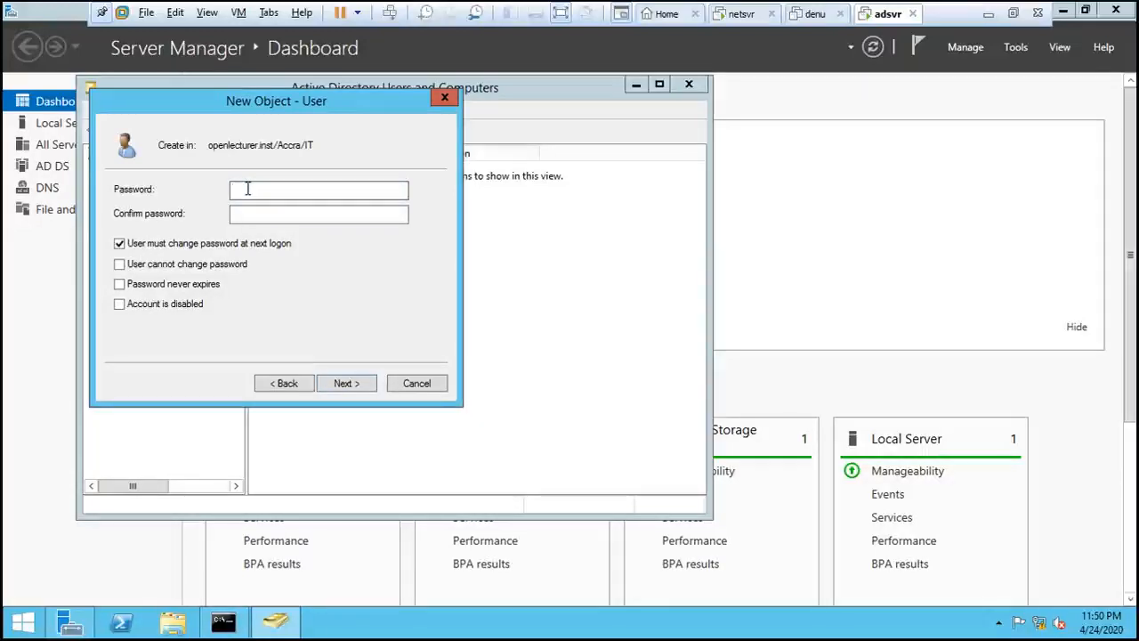
type("****")
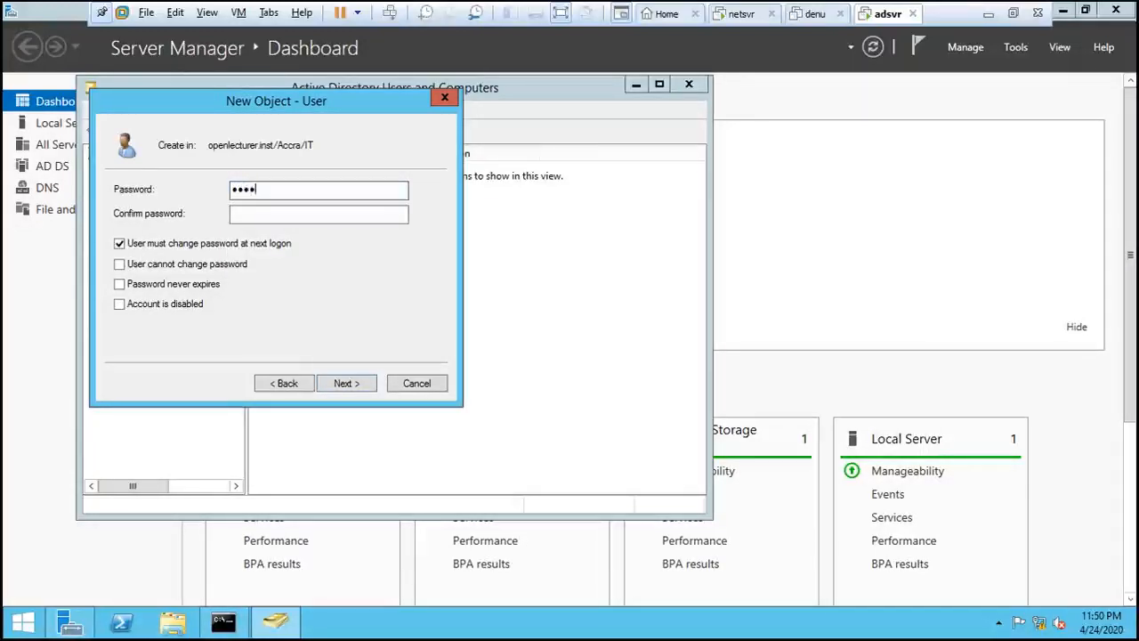
type("*****")
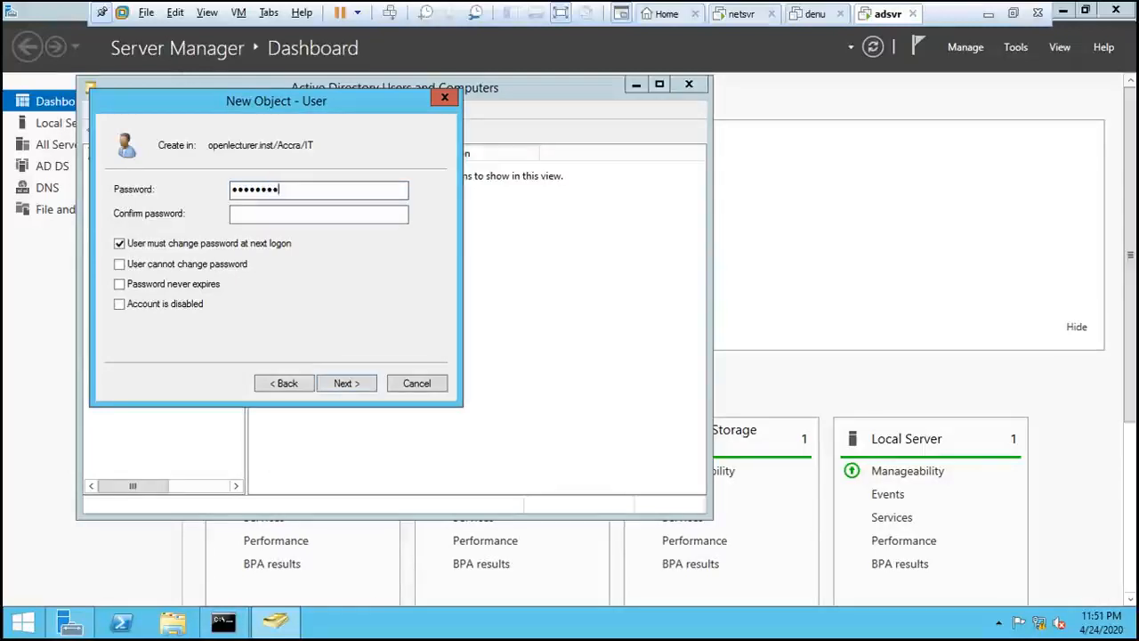
key("BackSpace")
key("BackSpace")
key("BackSpace")
key("BackSpace")
key("BackSpace")
key("BackSpace")
key("BackSpace")
key("BackSpace")
key("BackSpace")
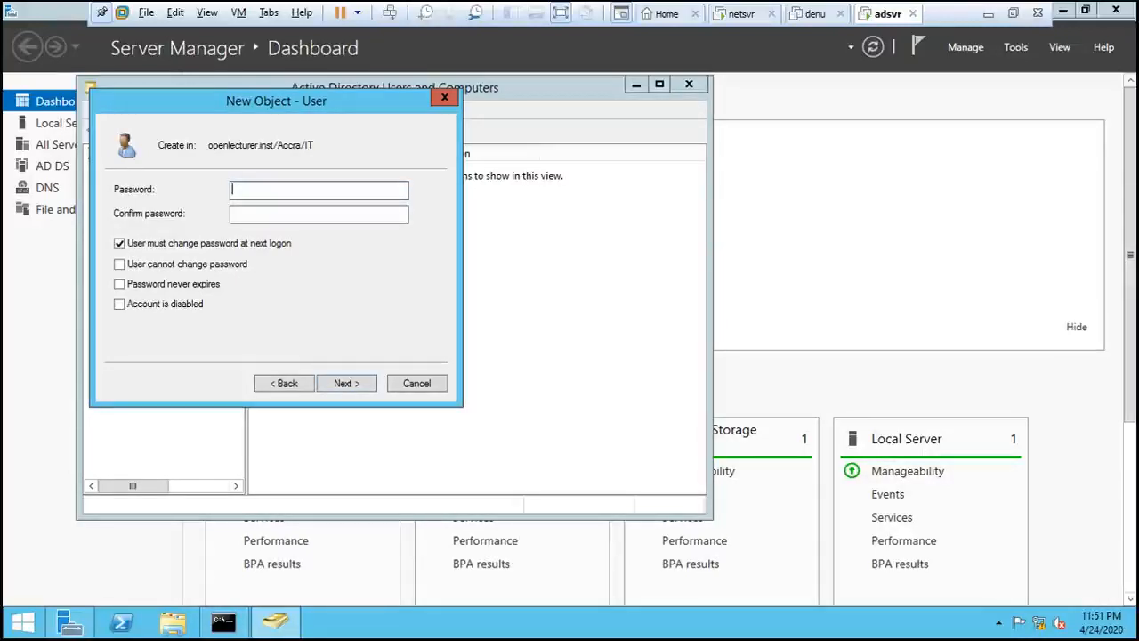
- Enter the new user's account password and its confirmation
key("Caps_Lock")
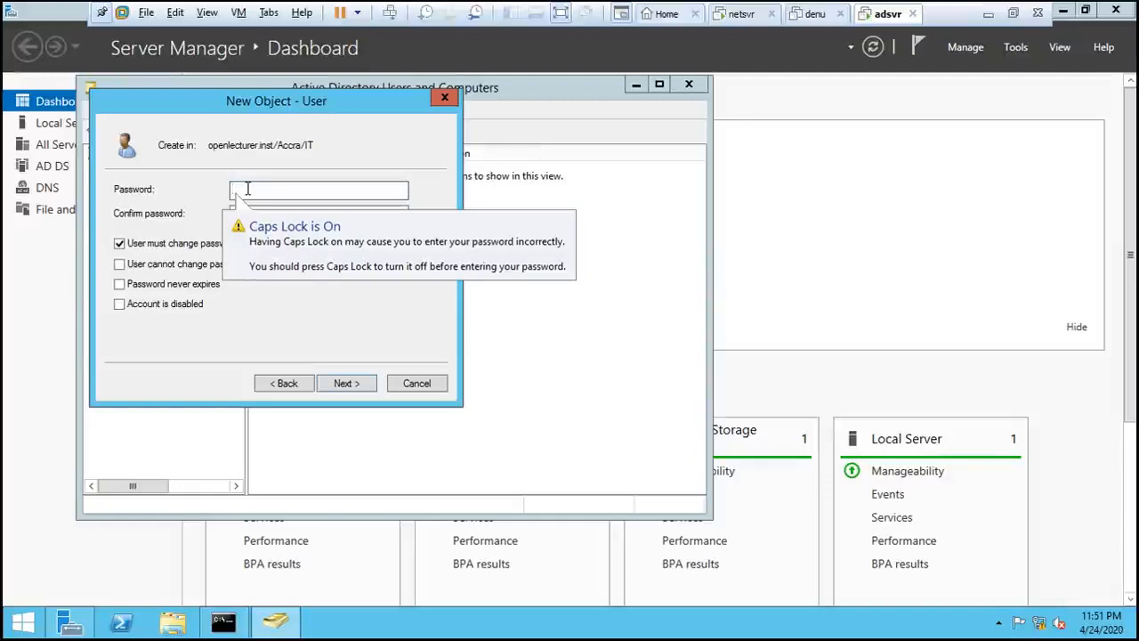
type("*")
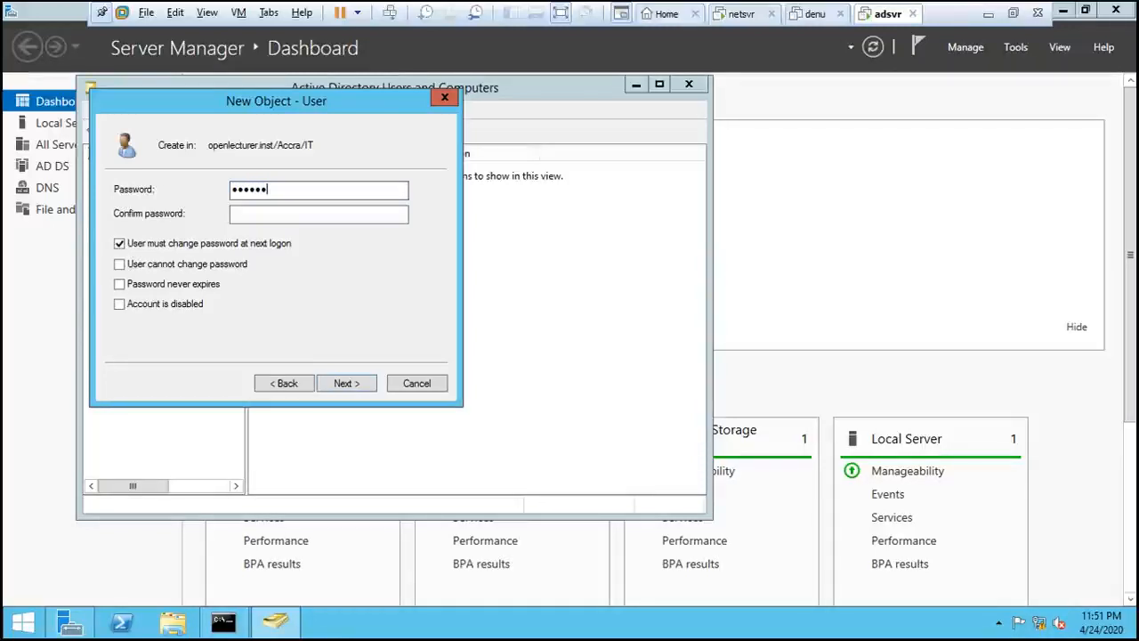
type("rd")
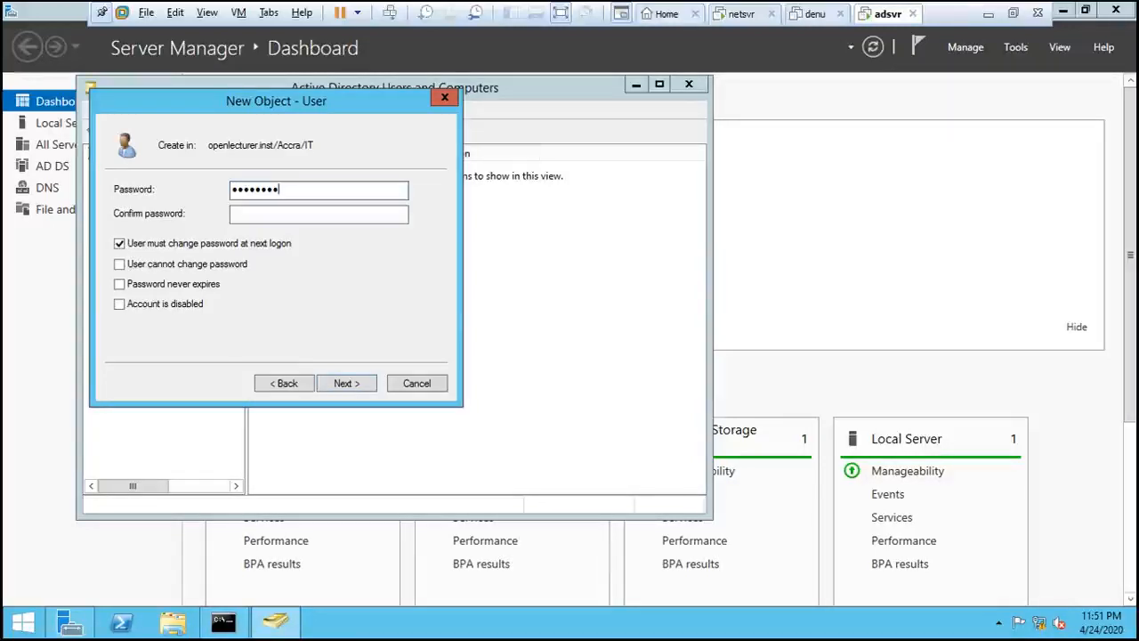
key("Tab")
key("Caps_Lock")
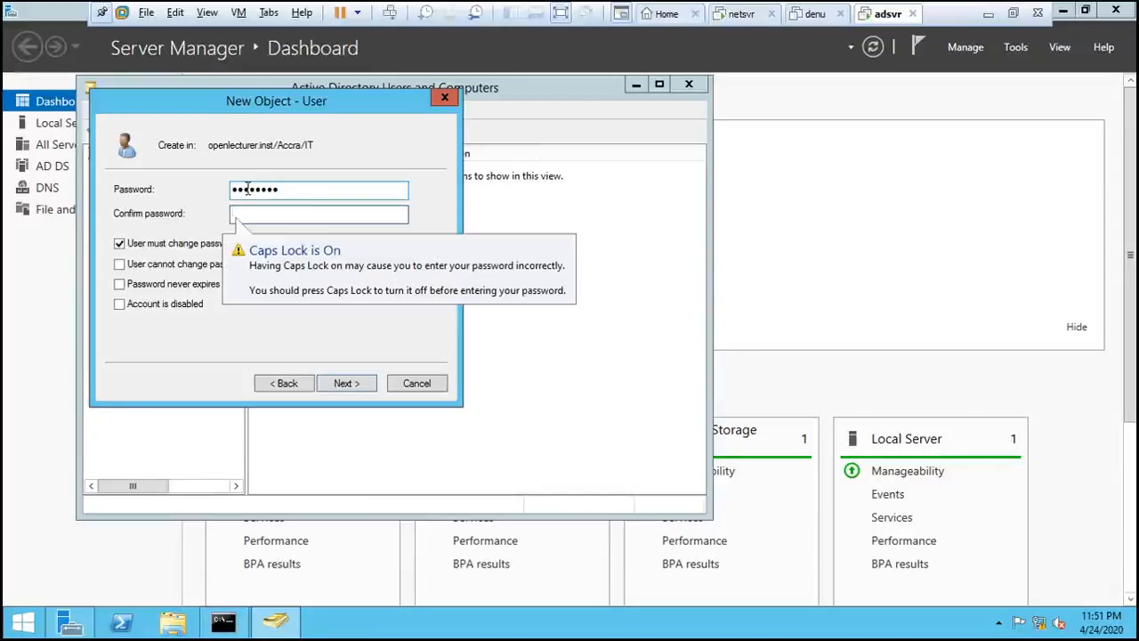
type("P@")
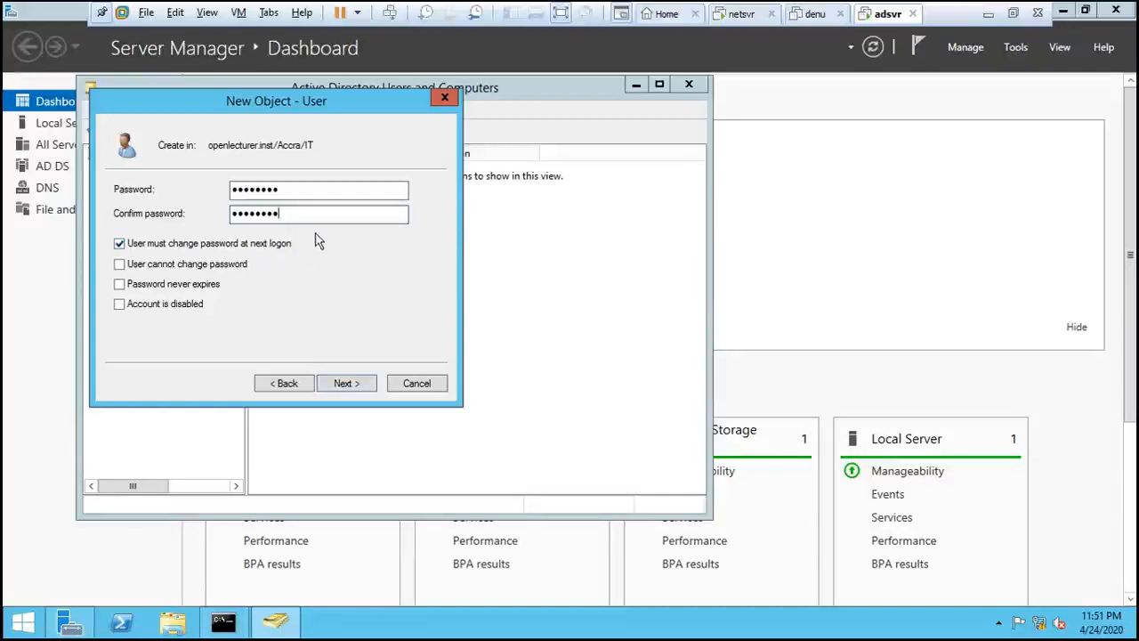
left_click_drag(281, 192, 214, 189)
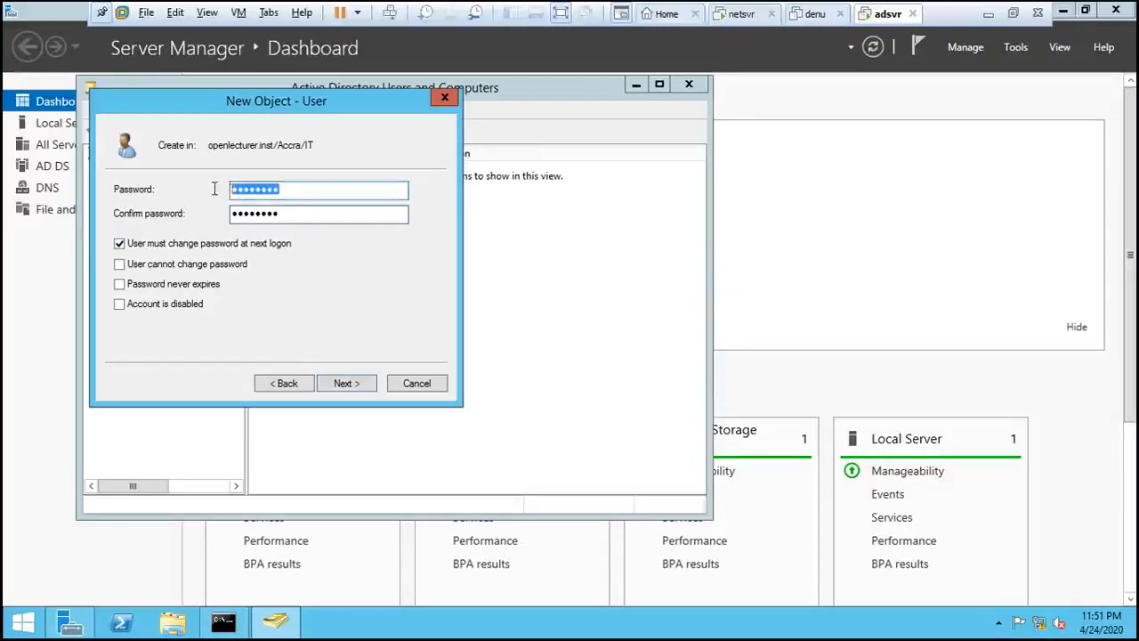
left_click_drag(292, 218, 222, 220)
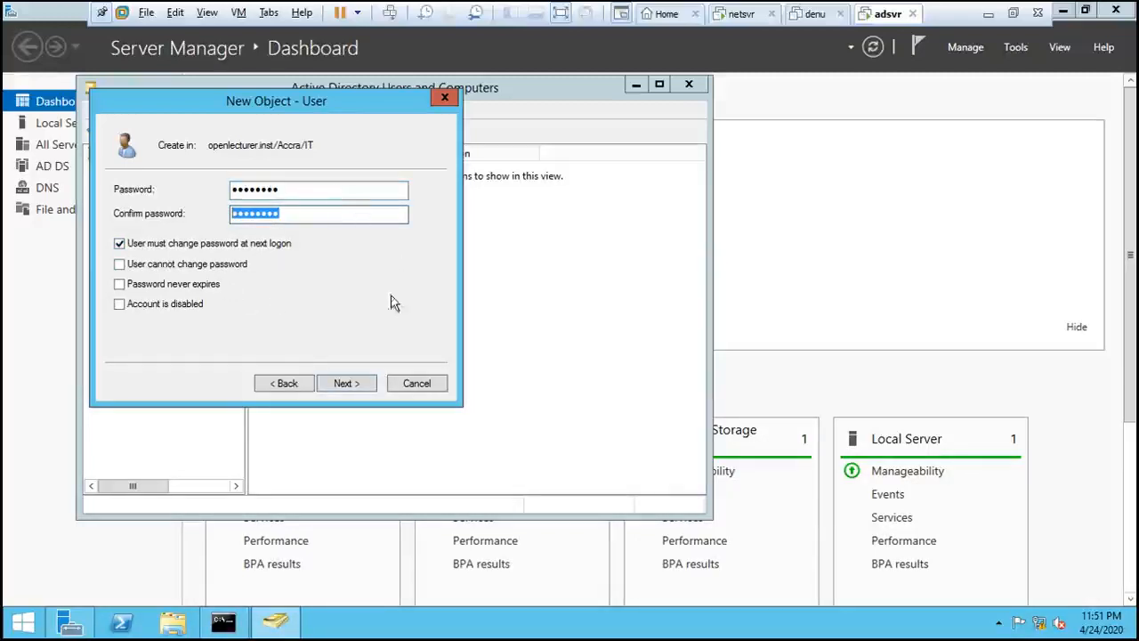
- Try to create the user with the entered password, and return to the password page
left_click(359, 384)
left_click(358, 384)
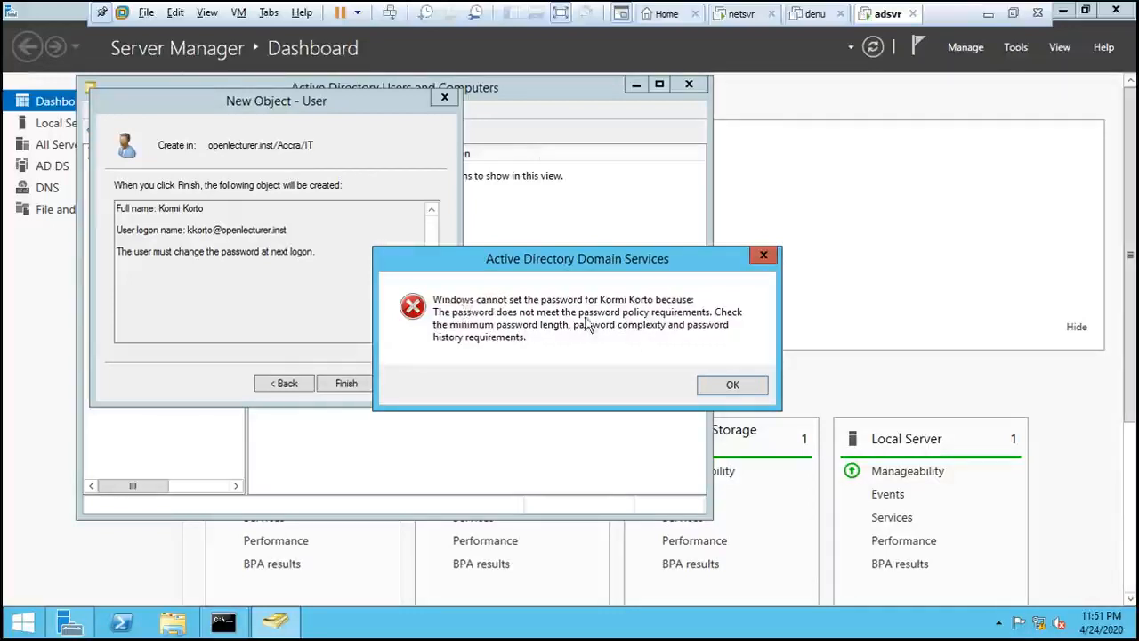
left_click(733, 388)
left_click(285, 383)
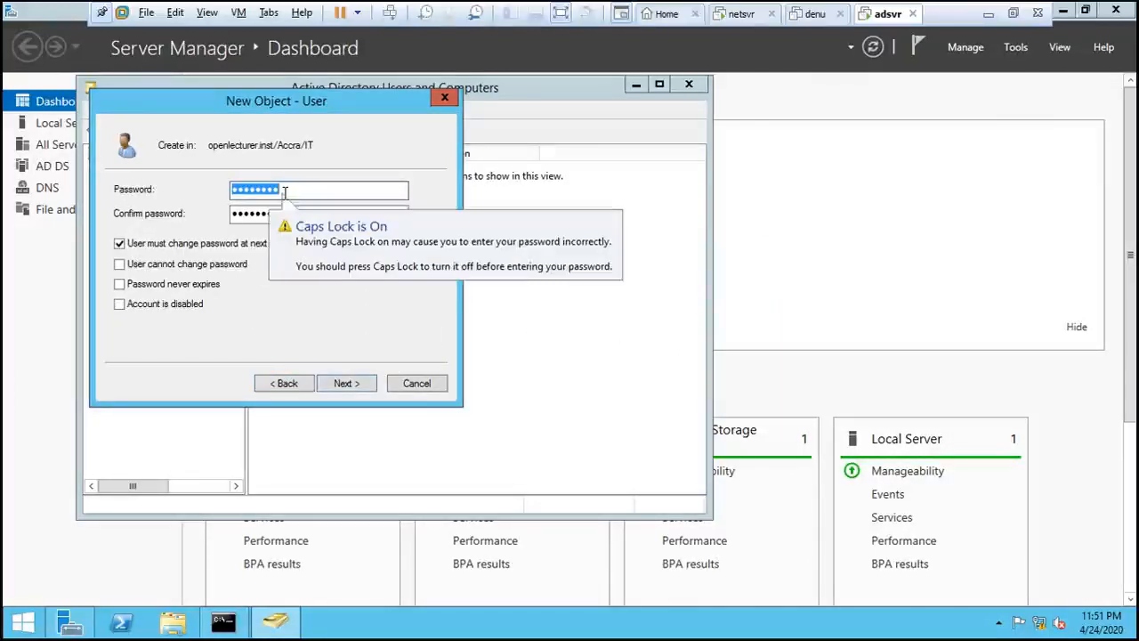
- Replace the new user's account password and its confirmation with a password that meets the domain's complexity policy
type("P")
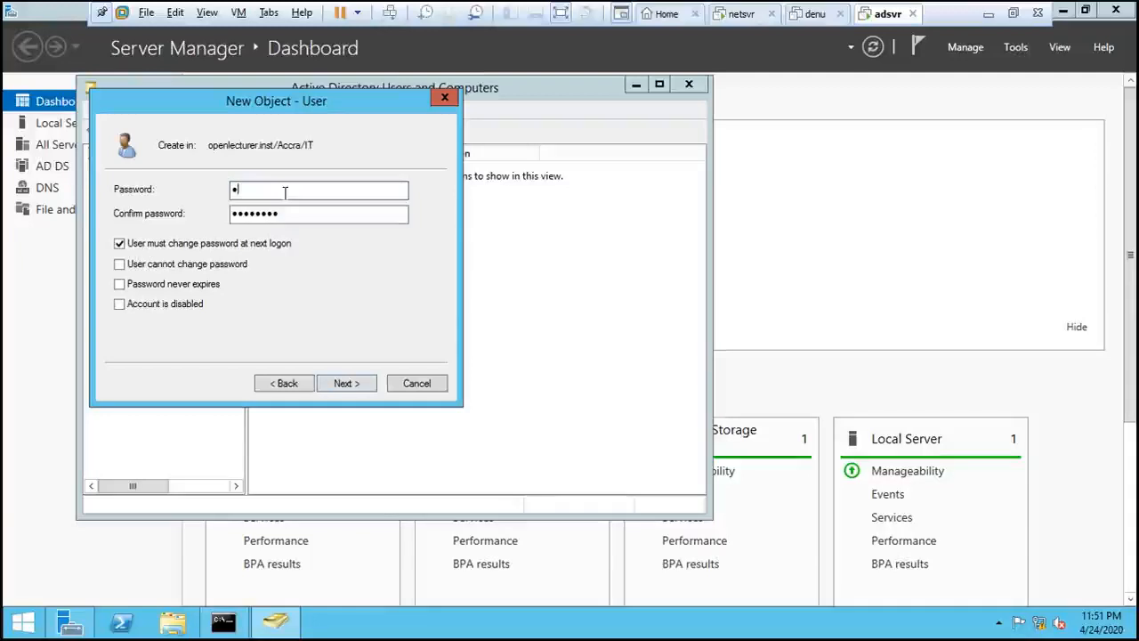
type("@")
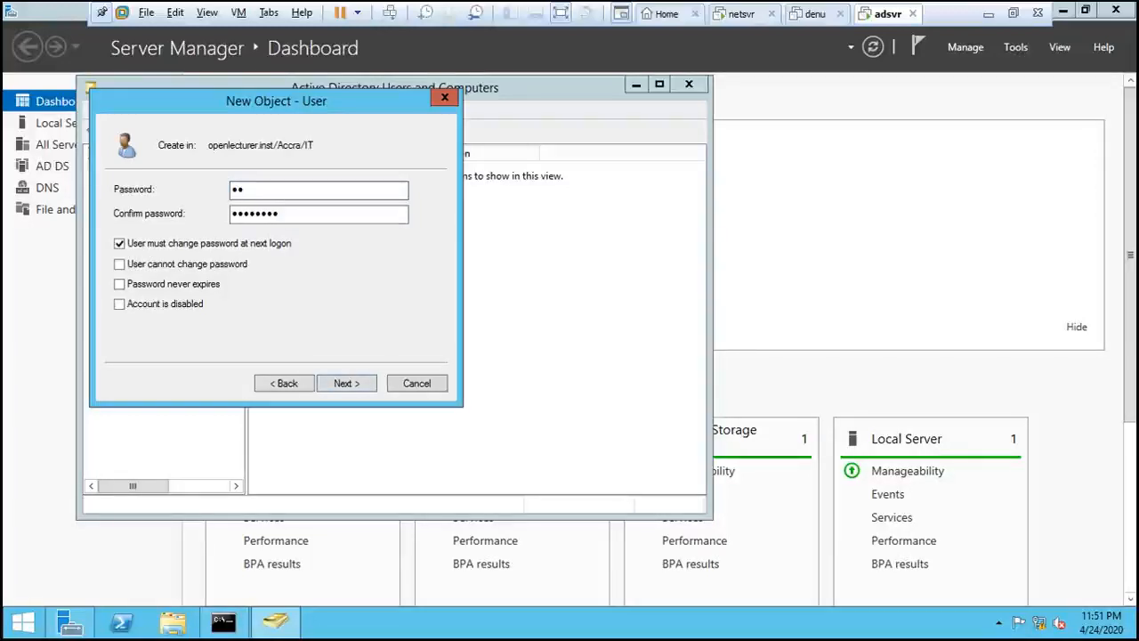
type("ssw0rd")
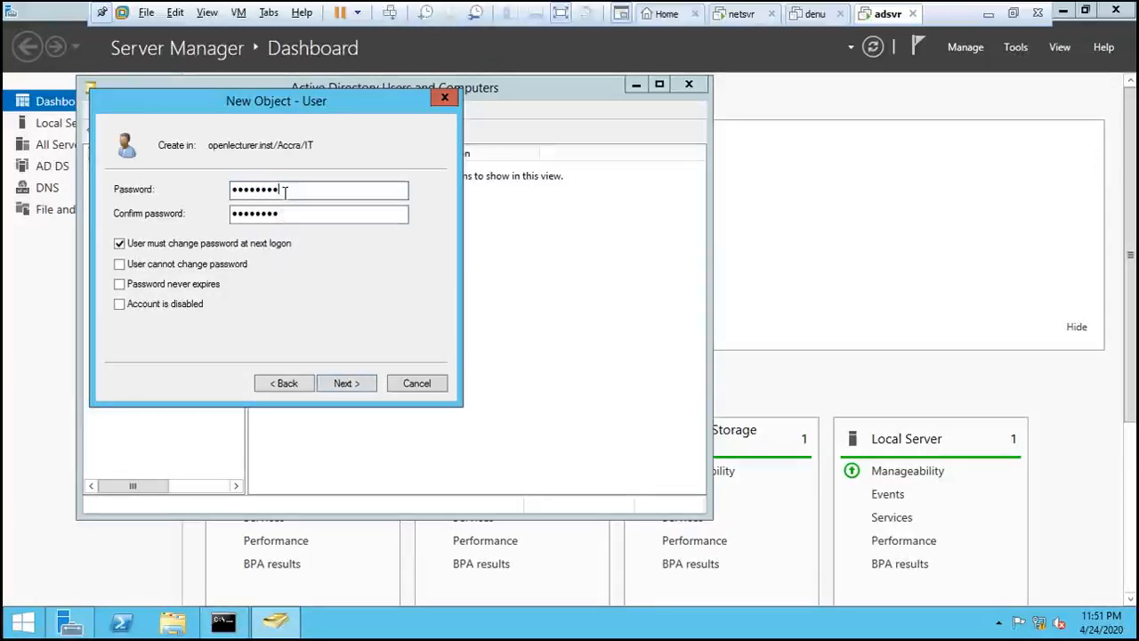
key("Tab")
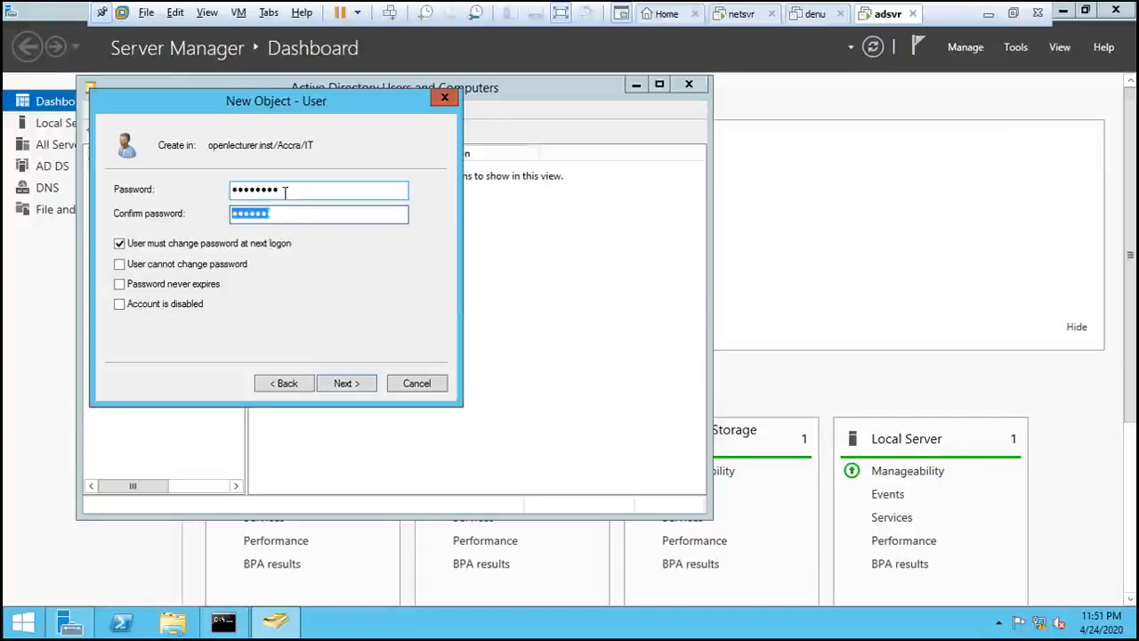
type("P@ssw0rd")
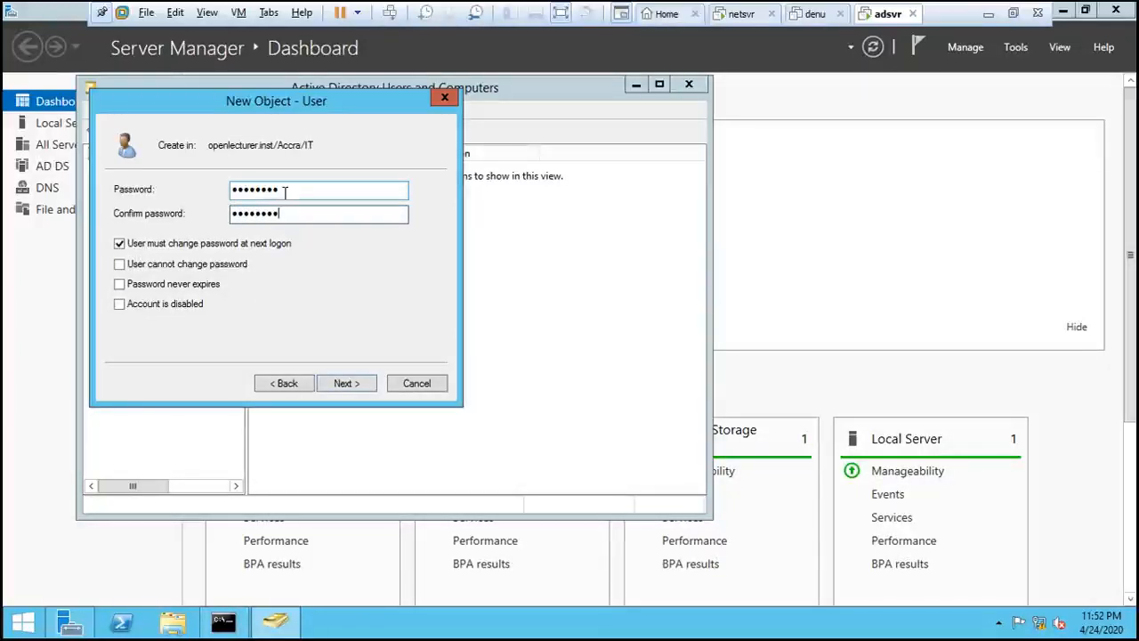
- Finish creating the user account in the IT organizational unit, with a password change required at next logon
left_click(356, 384)
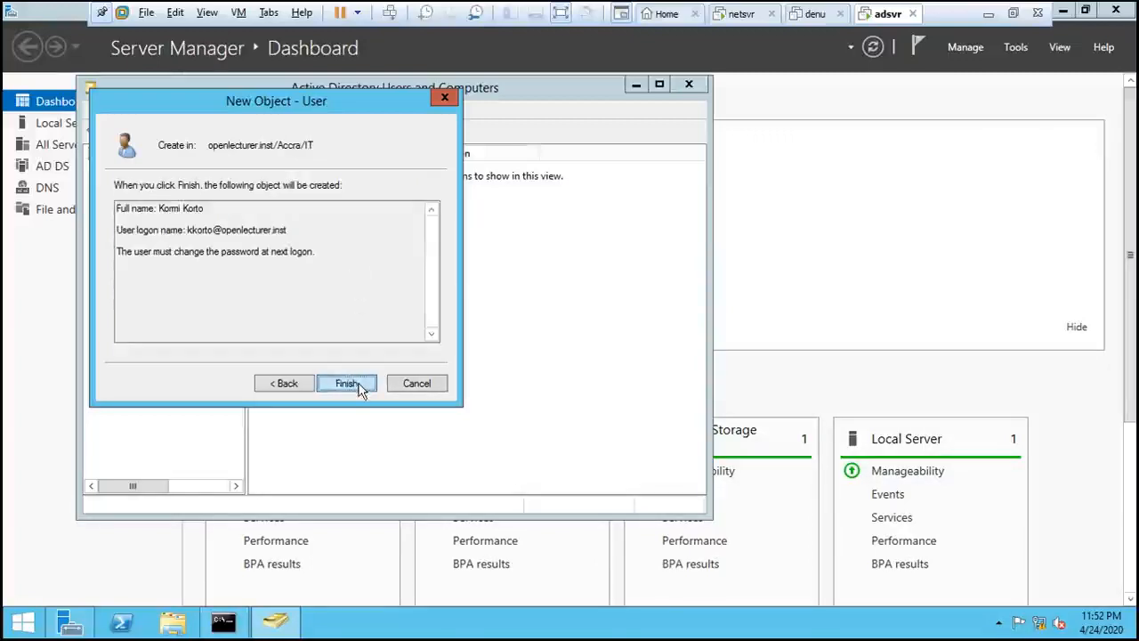
left_click(356, 383)
left_click(354, 310)
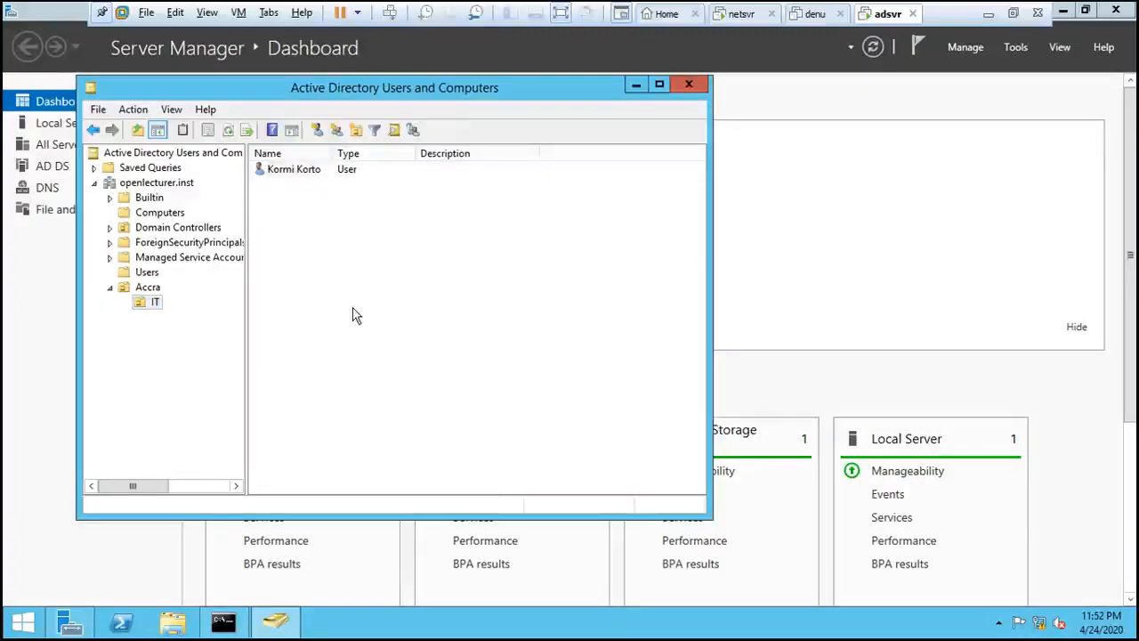
- Open the new user's properties and enter IT Officer as the description
double_click(301, 174)
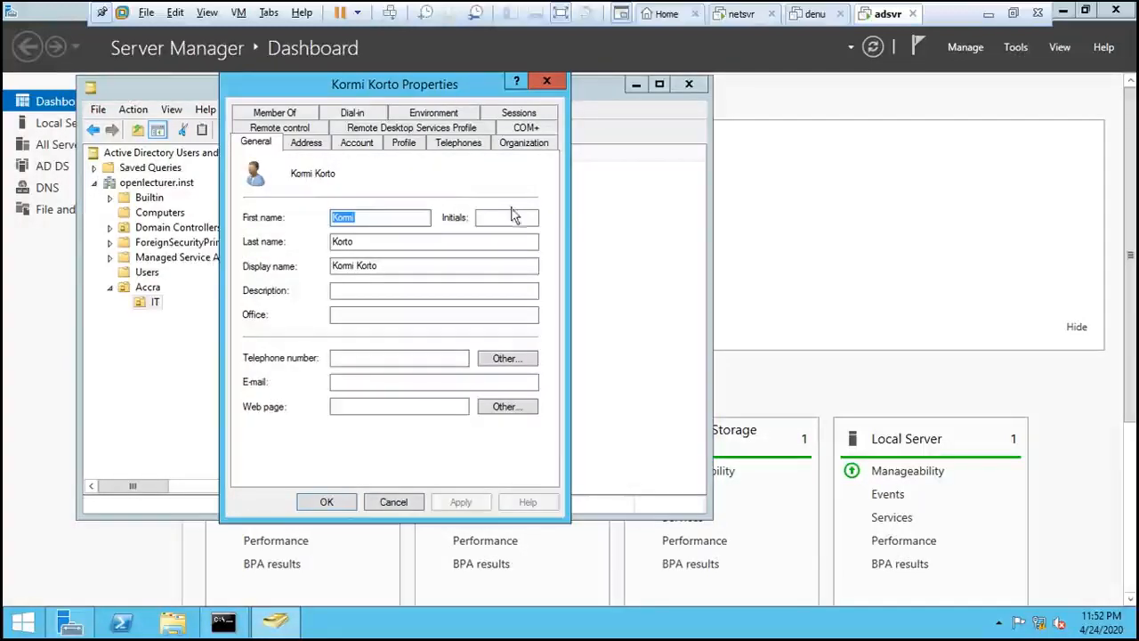
left_click(401, 295)
type("d")
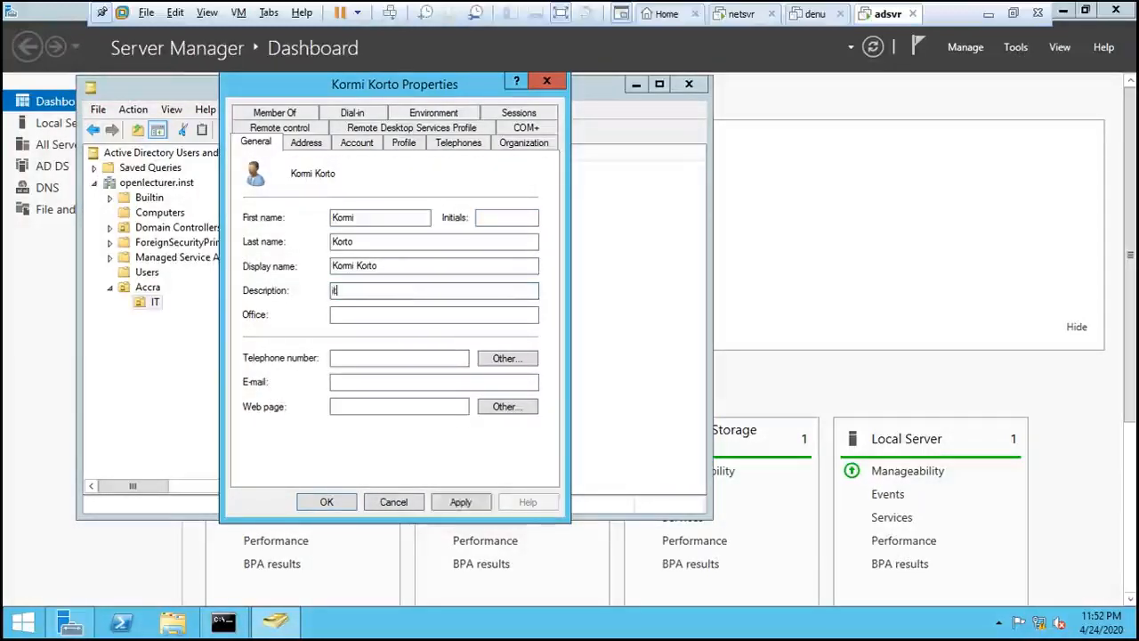
key("BackSpace")
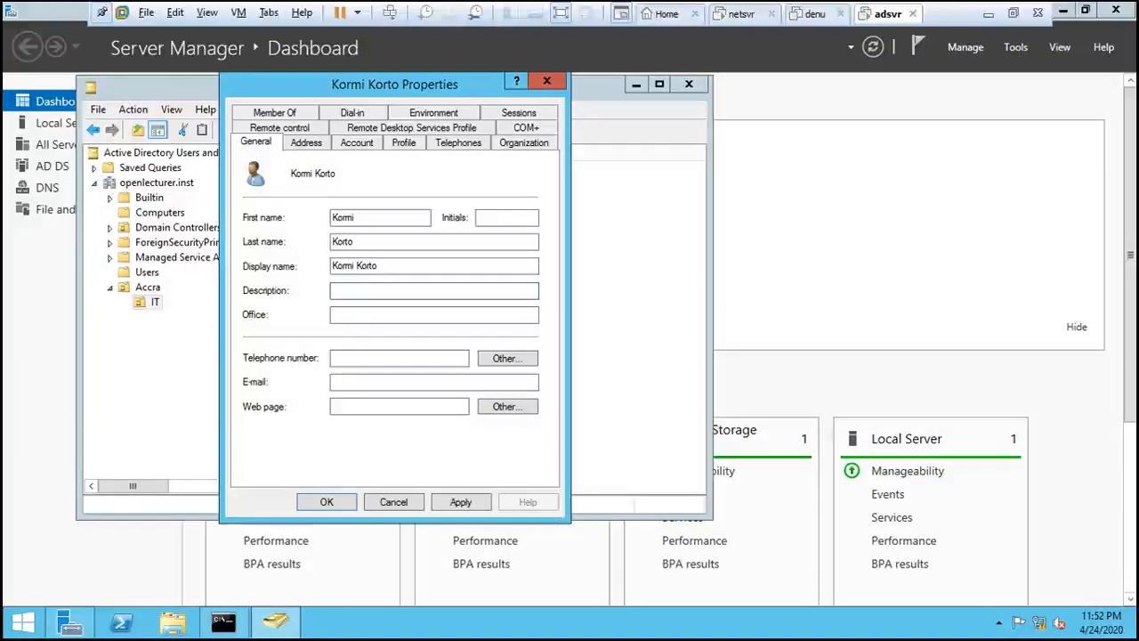
type("IT ")
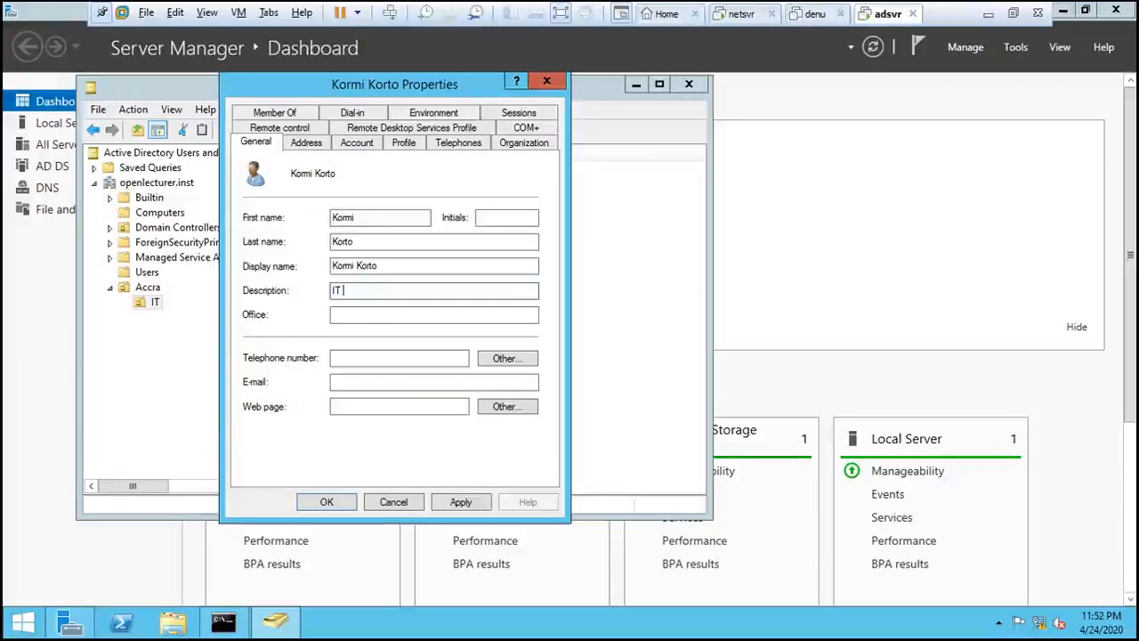
type("Office")
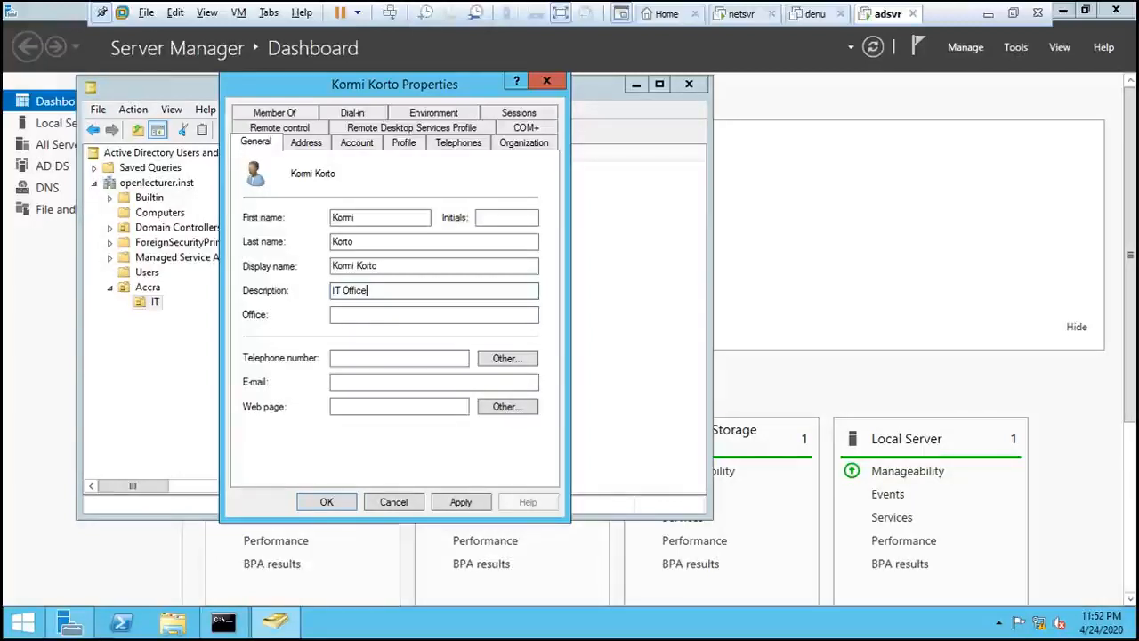
type("r")
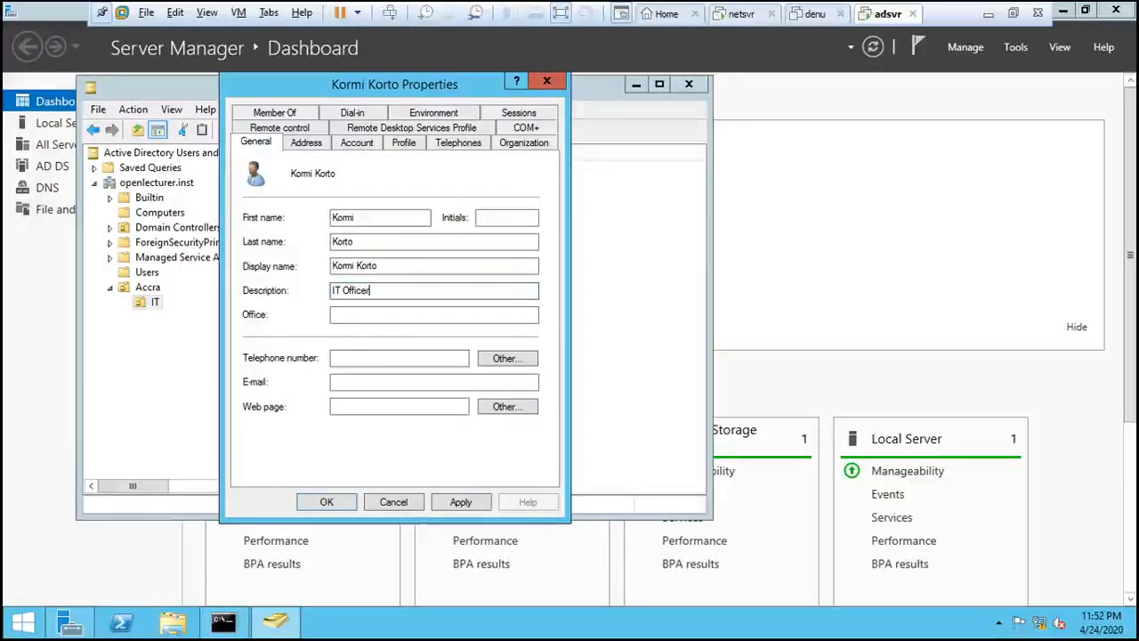
- Enter IT Department as the user's office and take the virtual machine out of full screen
left_click(391, 315)
left_click(563, 15)
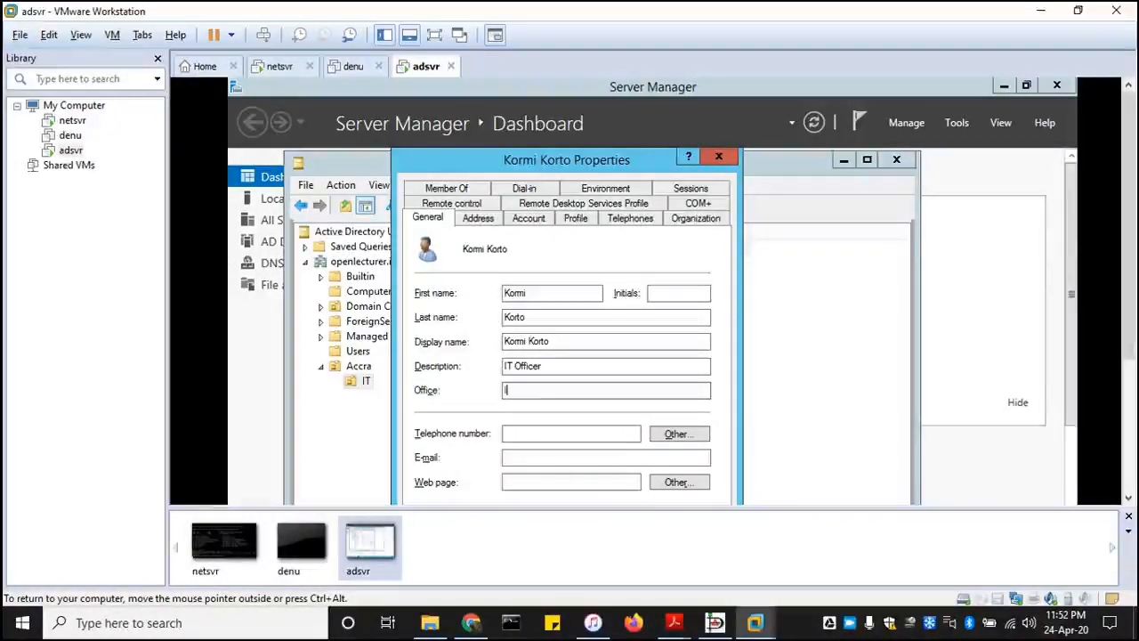
type("IT ")
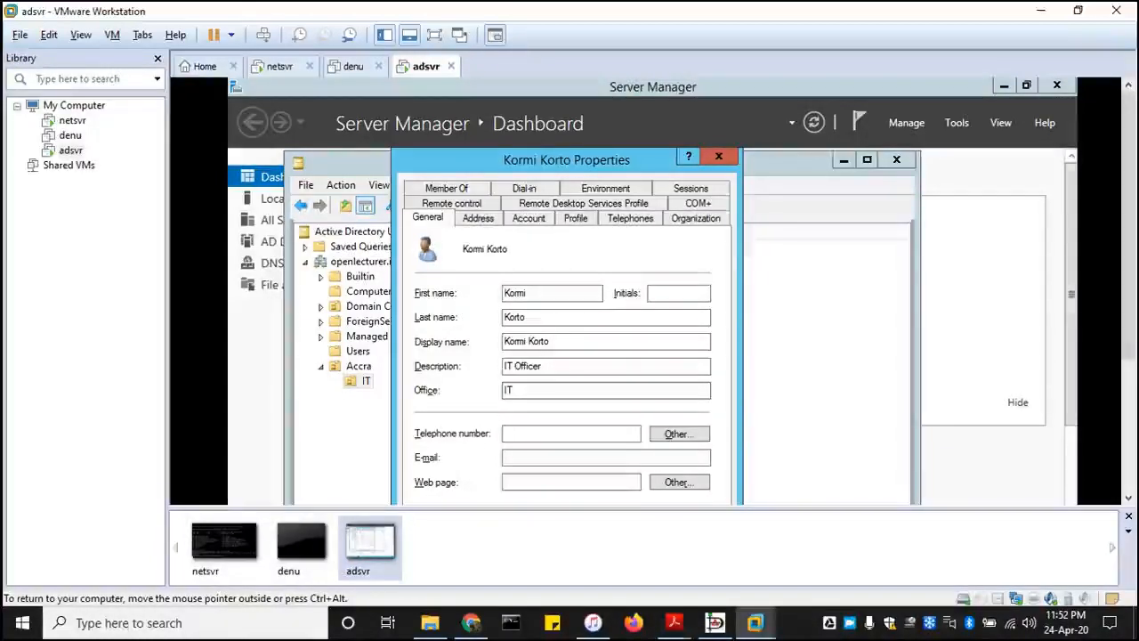
type("Depar")
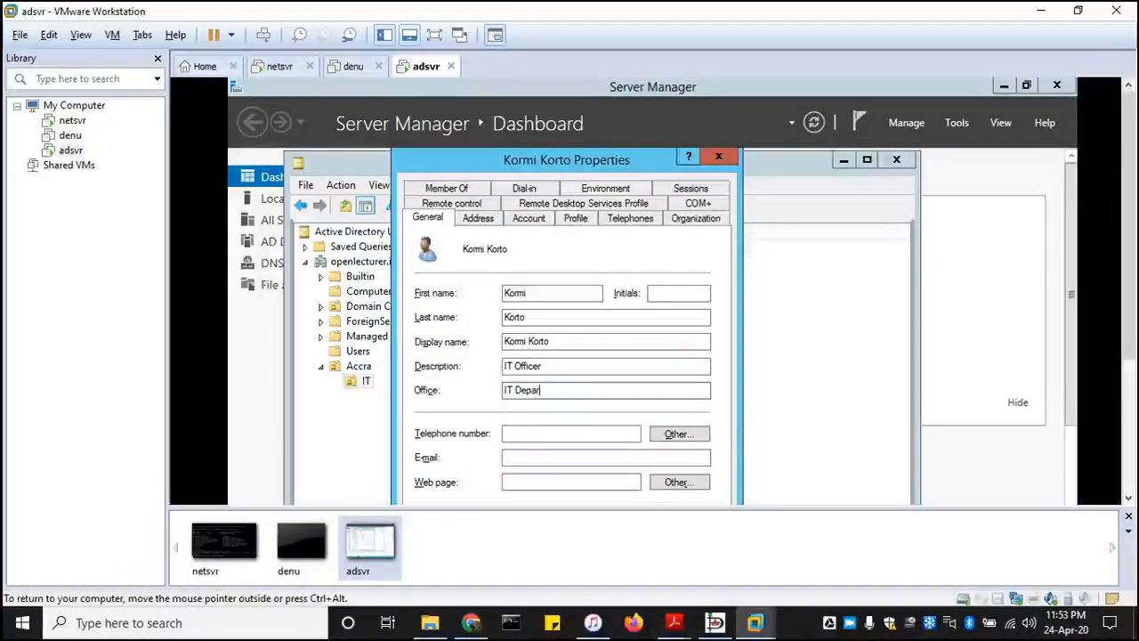
type("tment")
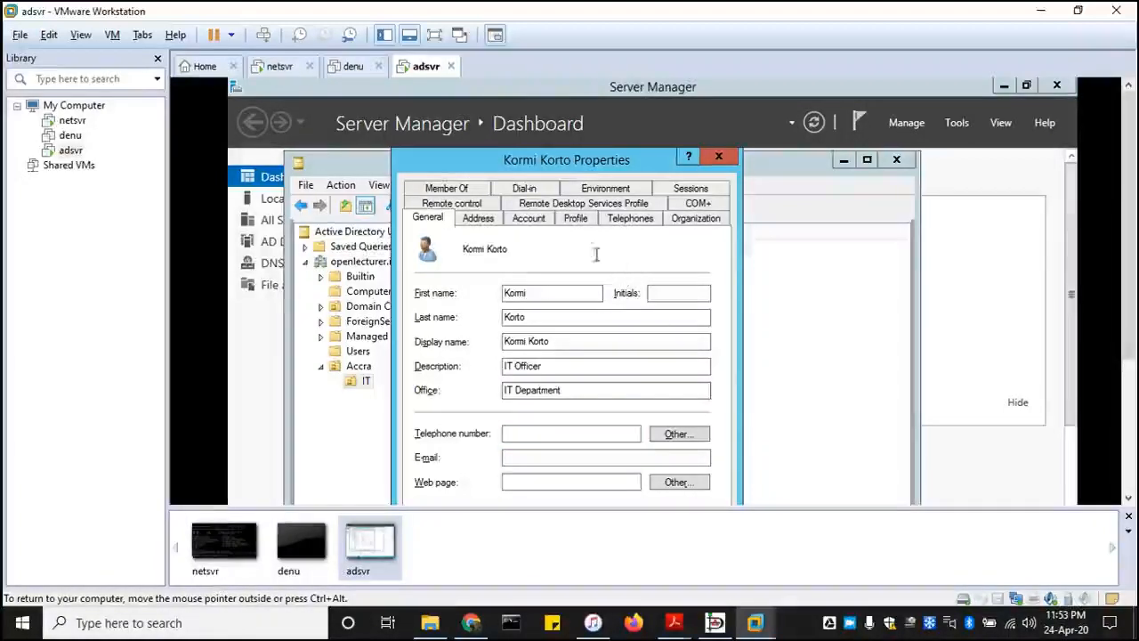
- View the user's account and address details, and close the properties without saving
left_click(518, 222)
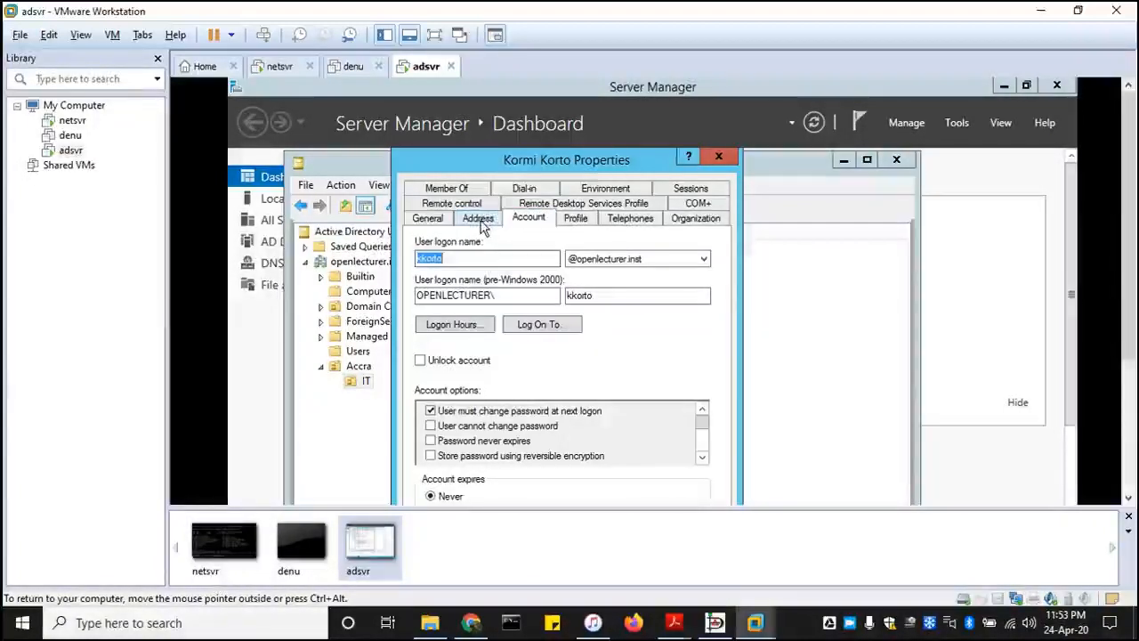
left_click(482, 221)
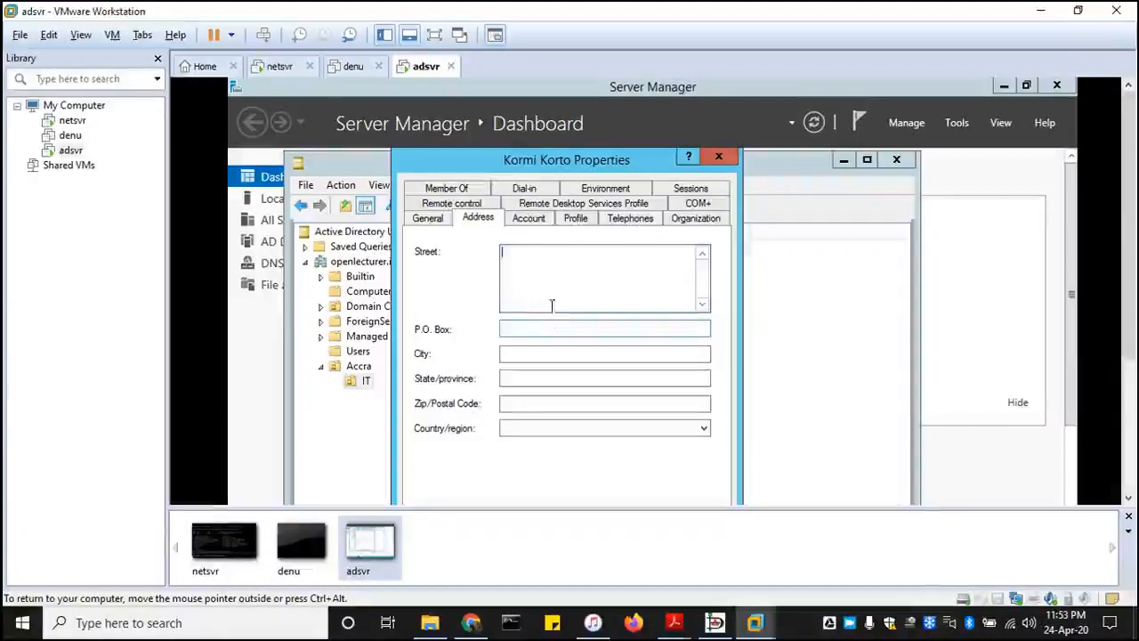
left_click(719, 157)
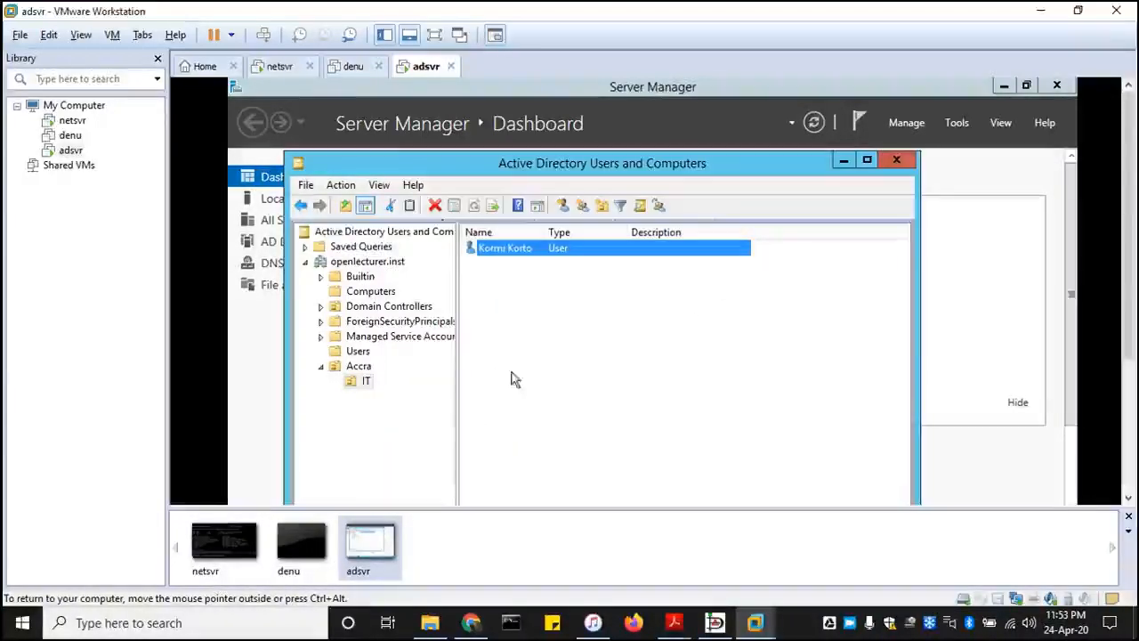
left_click(551, 303)
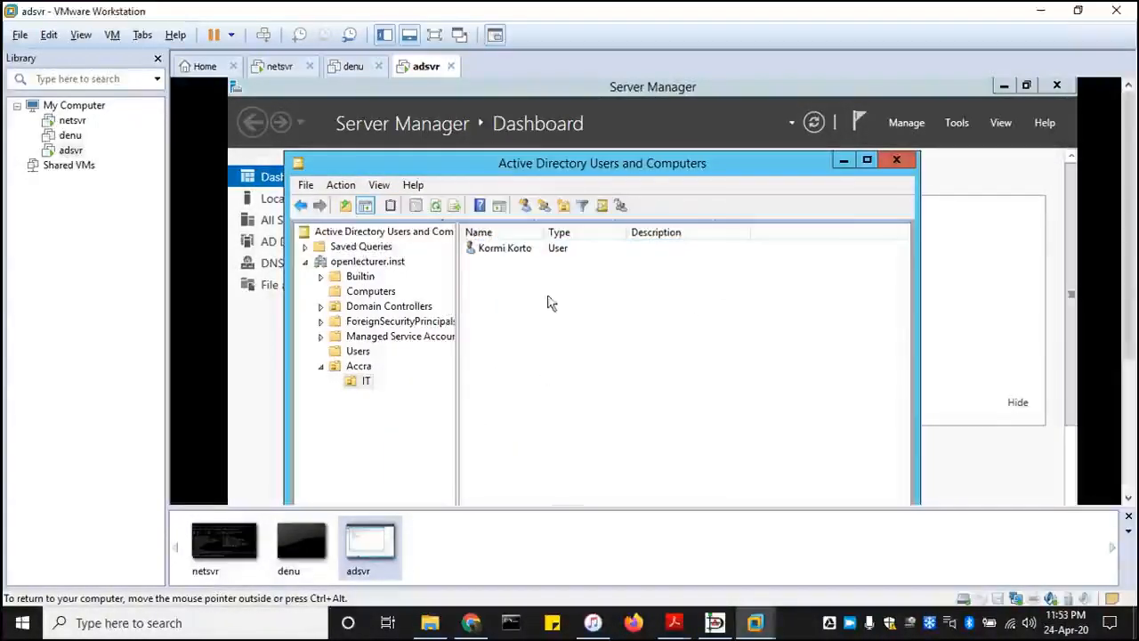
- Reopen the user's properties and set the description to IT Officer
double_click(532, 250)
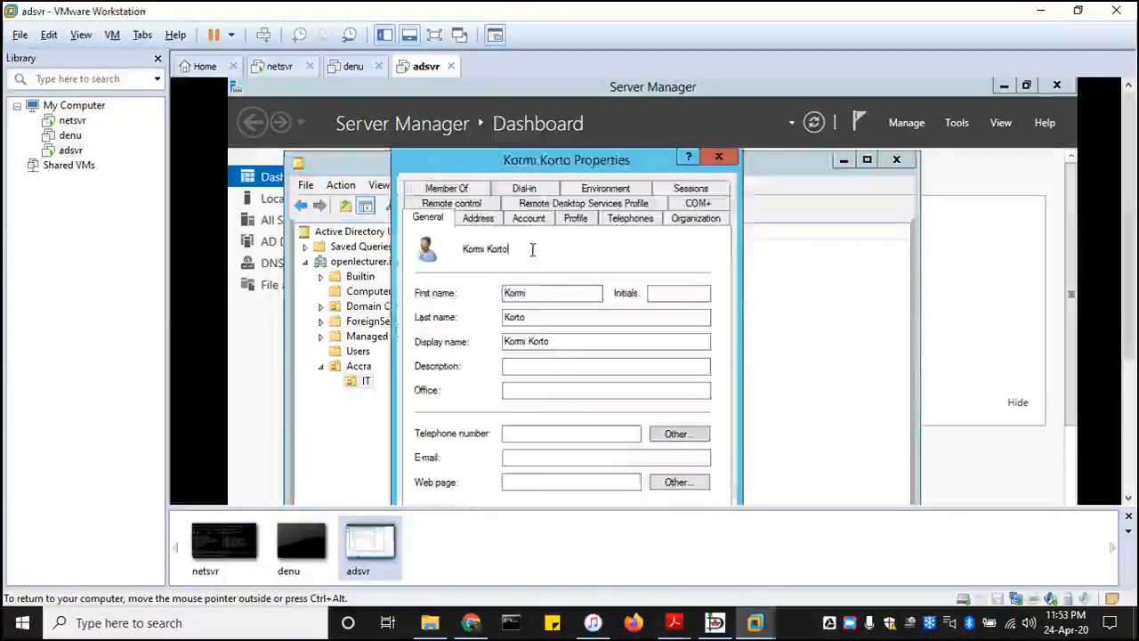
left_click(522, 364)
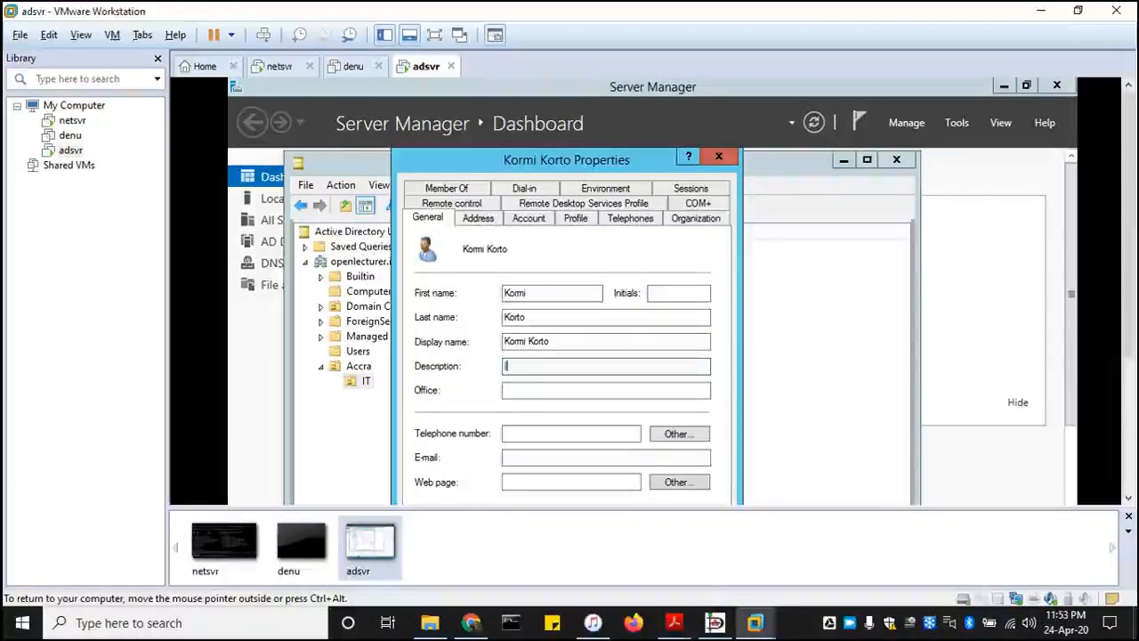
type("IT")
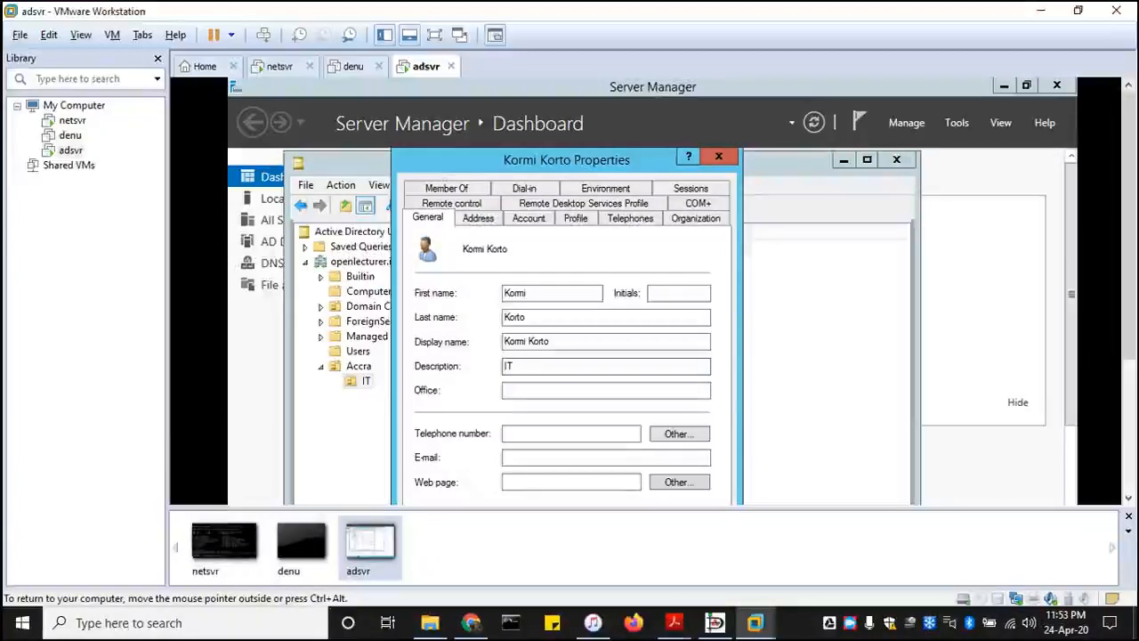
type(" Off")
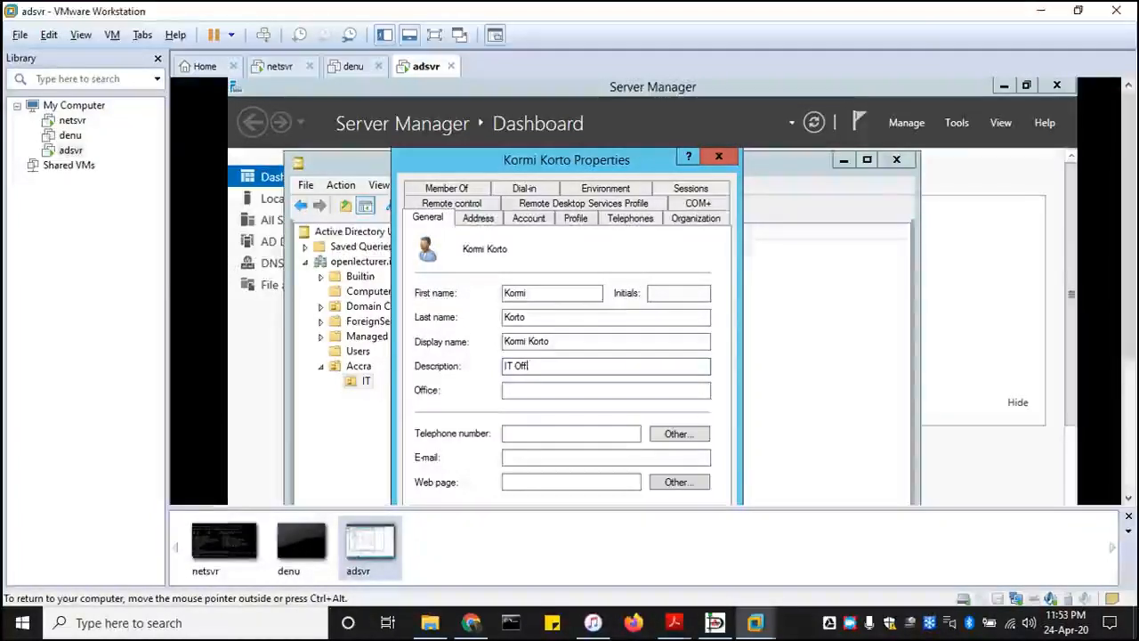
type("icer")
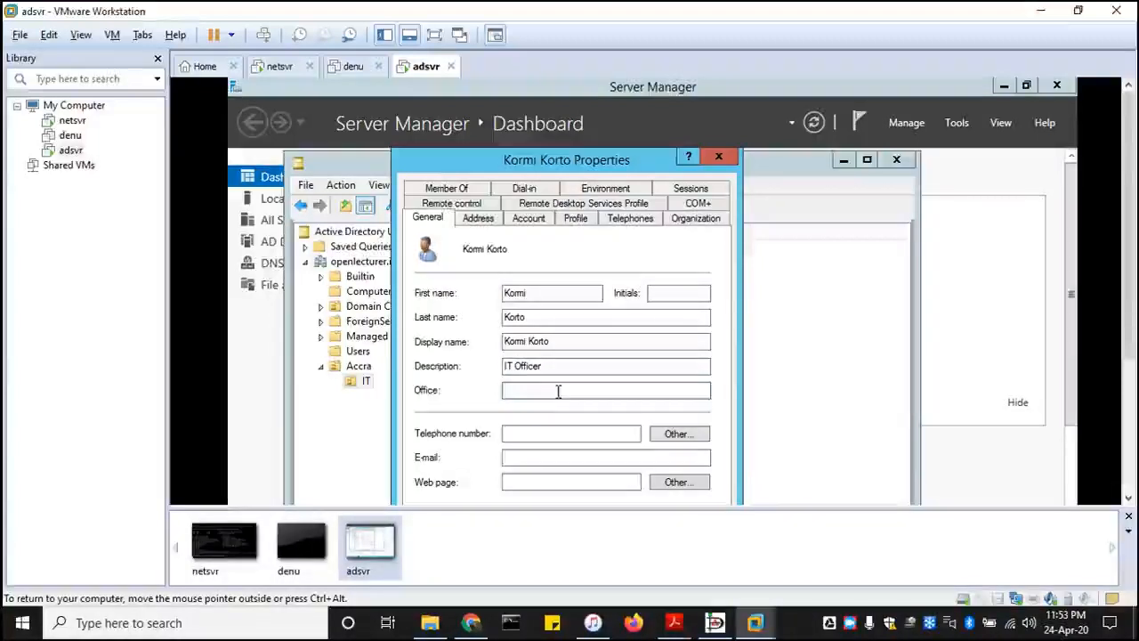
type("IT D")
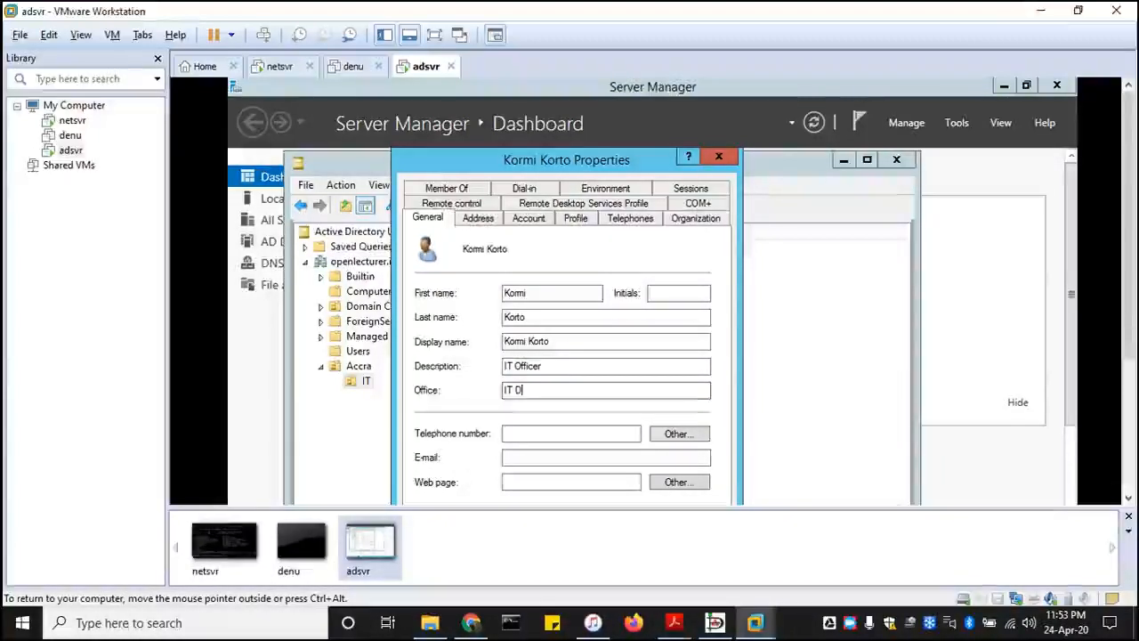
type("epartment")
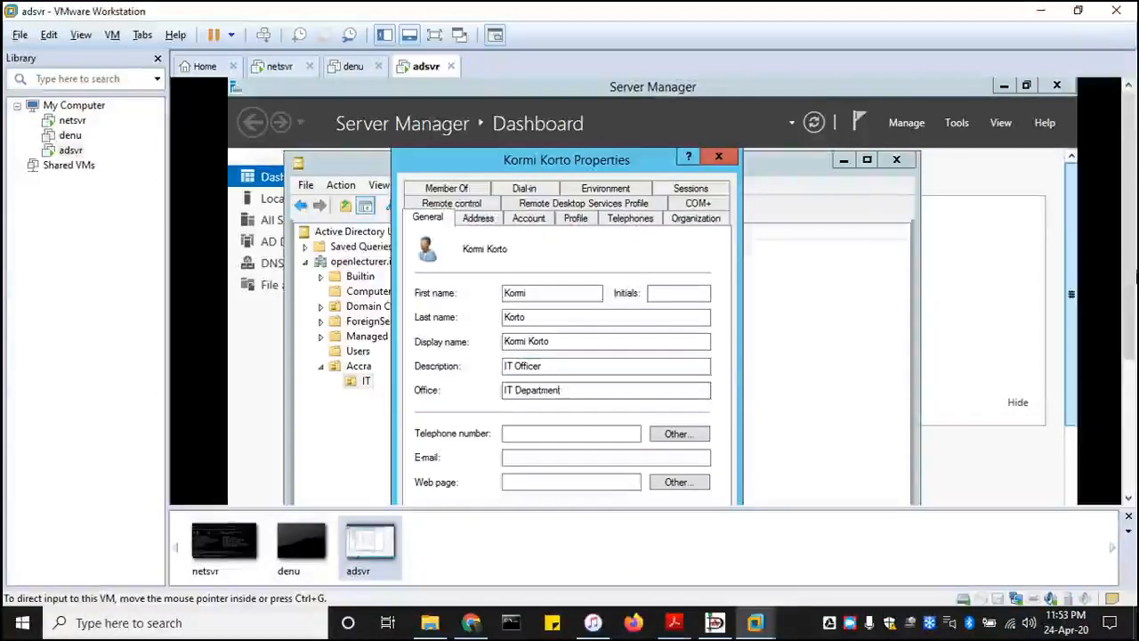
- Set the user's office to IT Department and save the properties
left_click_drag(1128, 287, 1130, 366)
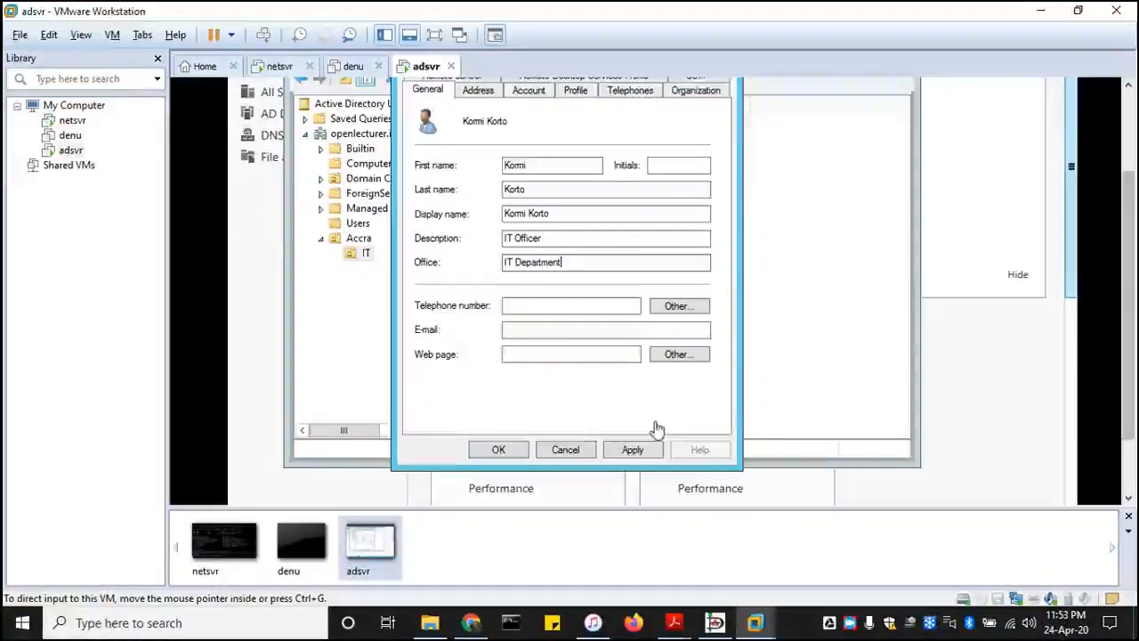
left_click(632, 450)
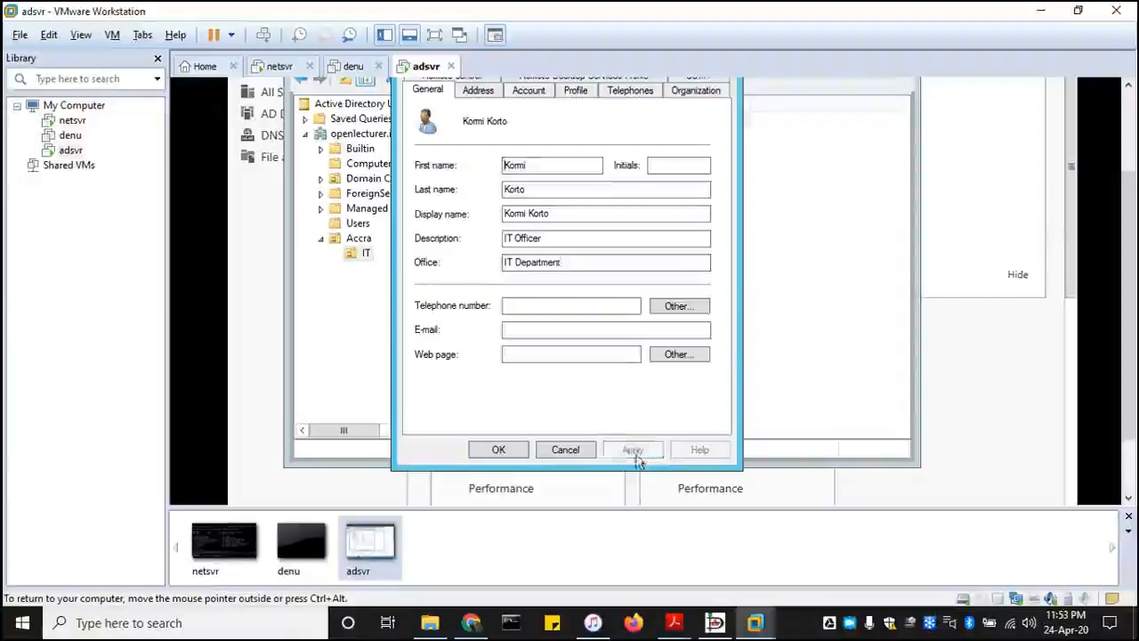
left_click(501, 450)
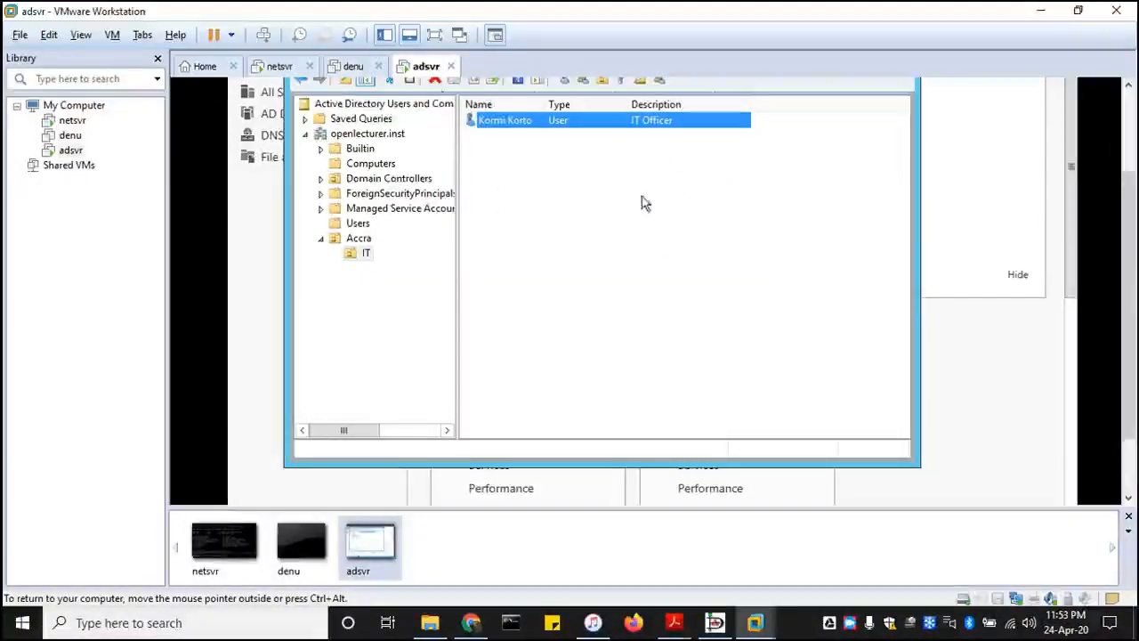
left_click(614, 244)
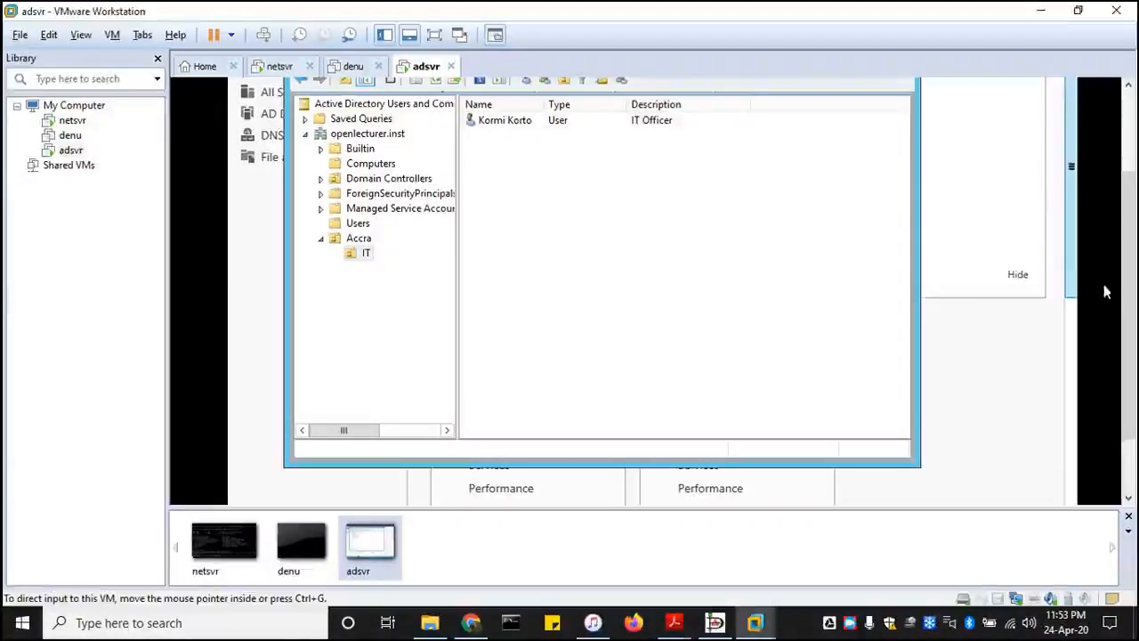
- Create an organizational unit named Sales inside Accra, protected from accidental deletion
left_click_drag(1126, 286, 1133, 200)
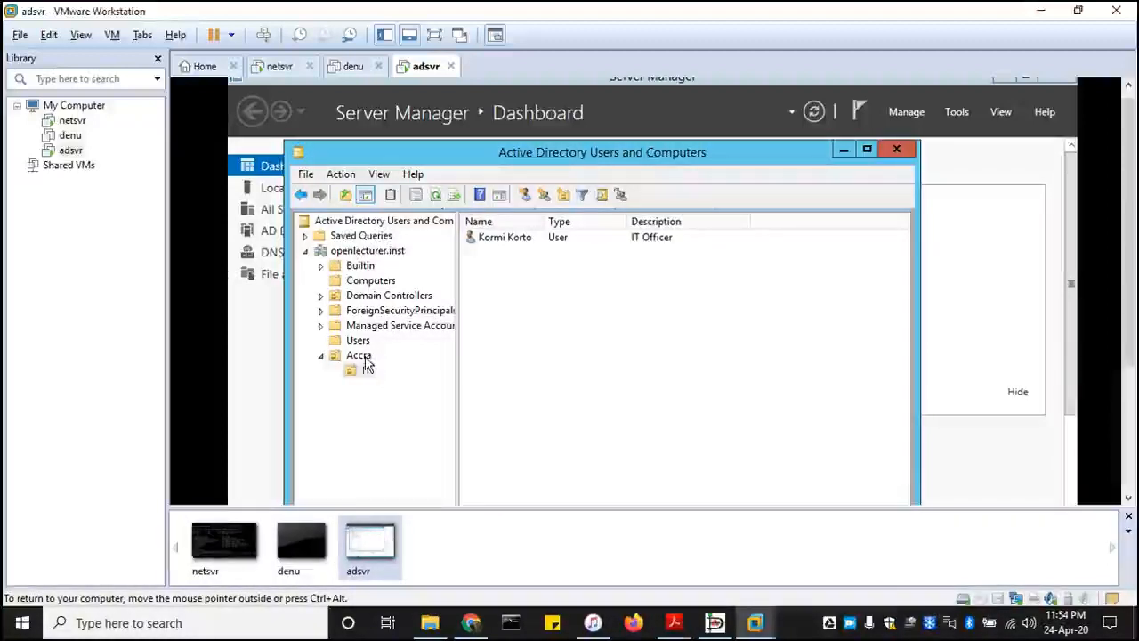
left_click(359, 356)
right_click(364, 357)
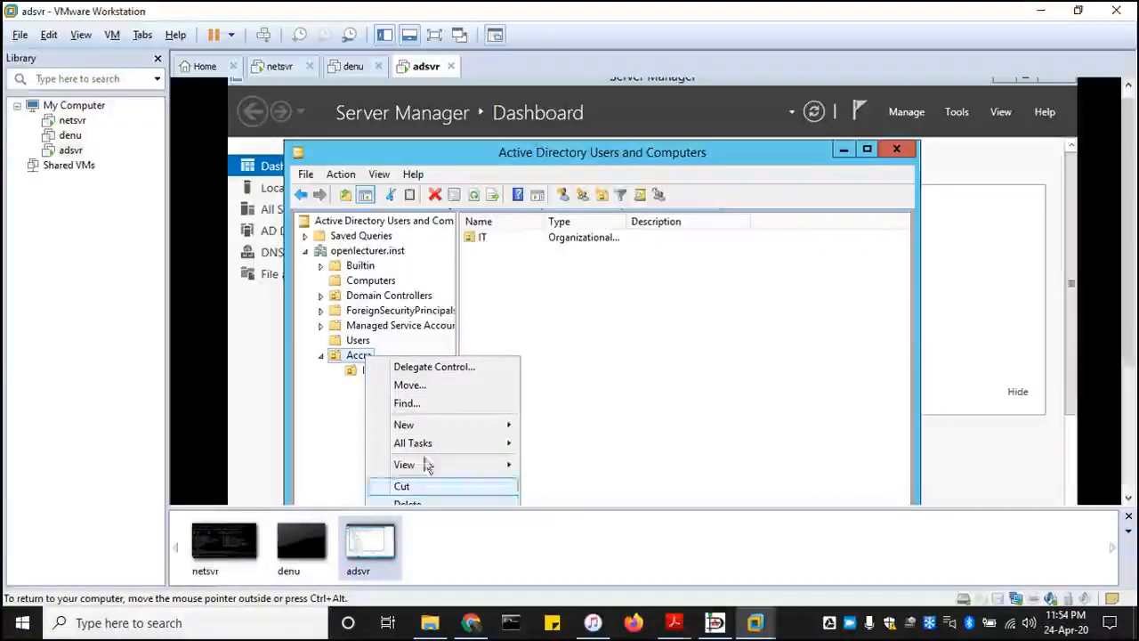
mouse_move(434, 426)
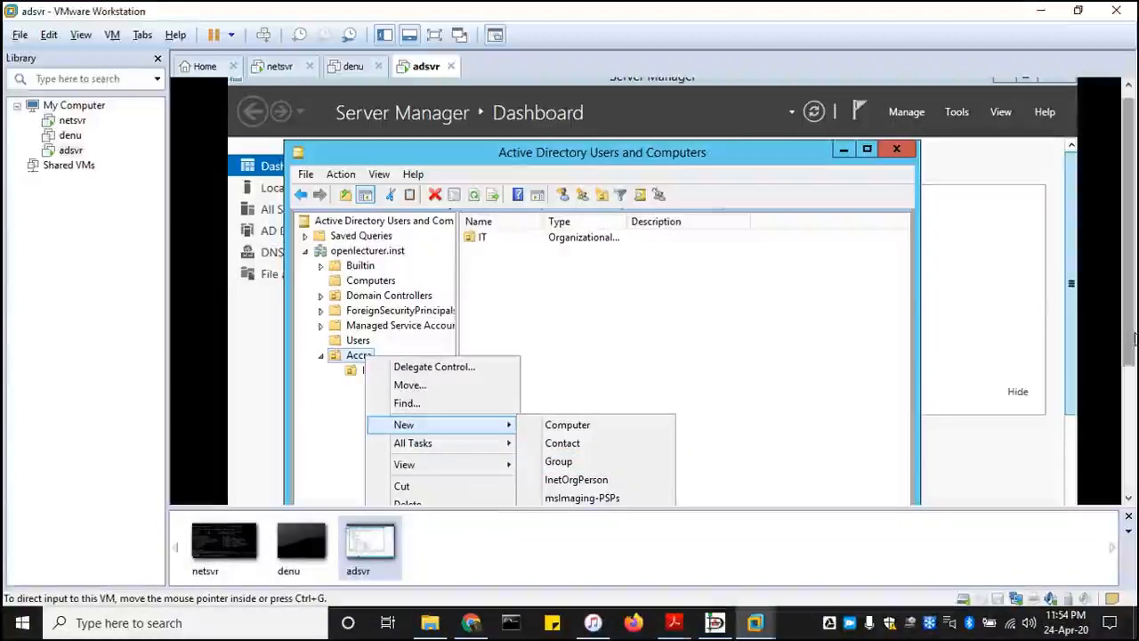
left_click_drag(1130, 349, 1130, 455)
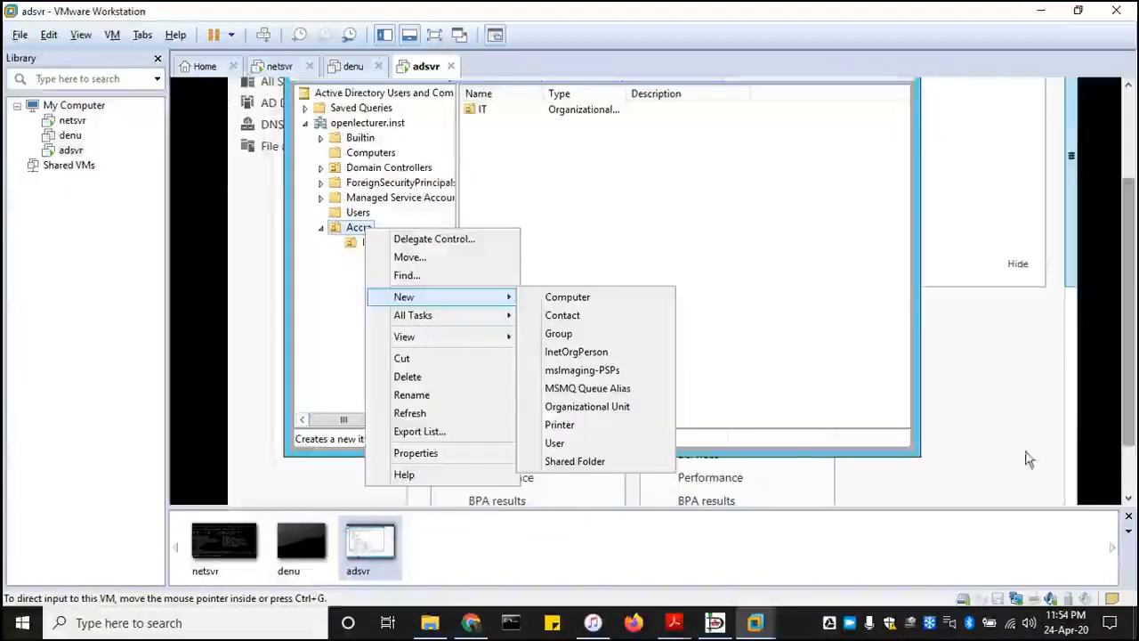
left_click(566, 407)
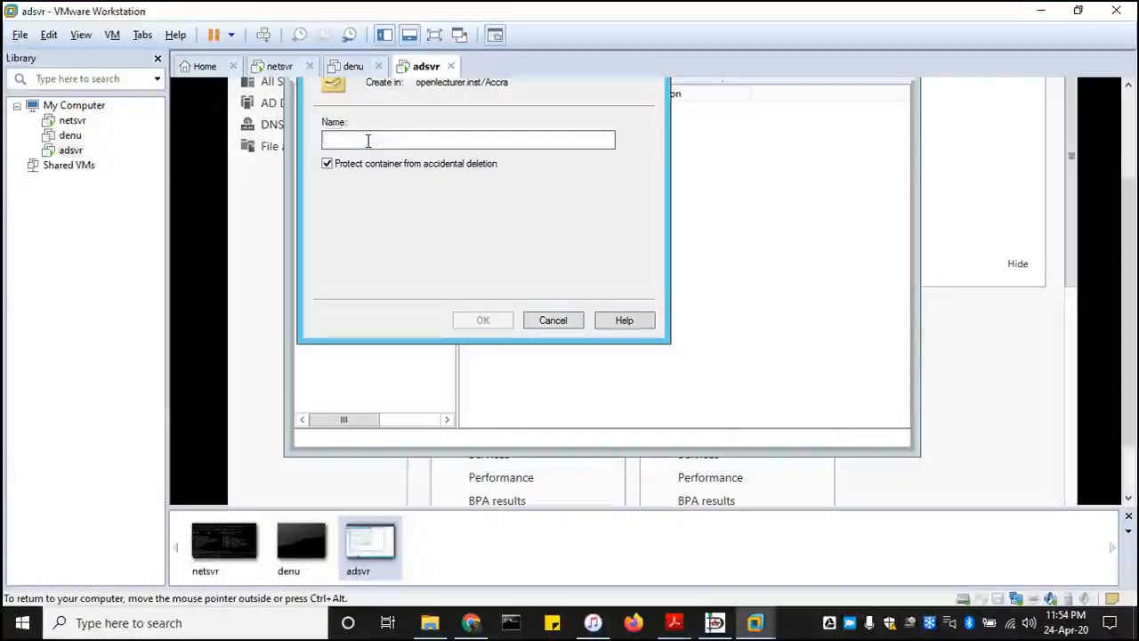
type("Sales")
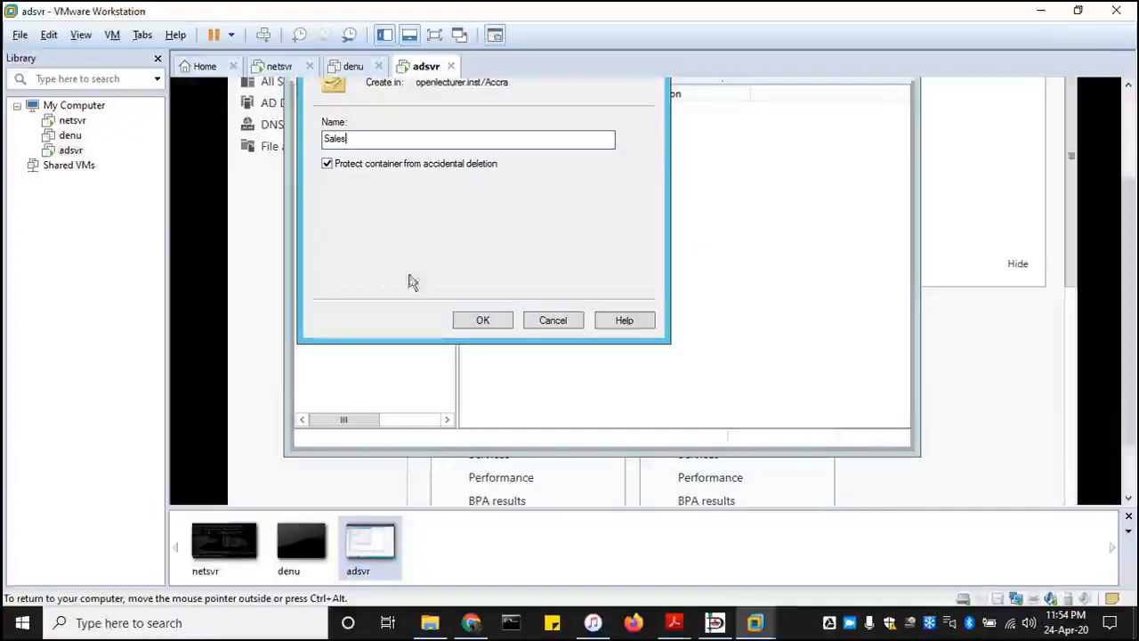
left_click(472, 322)
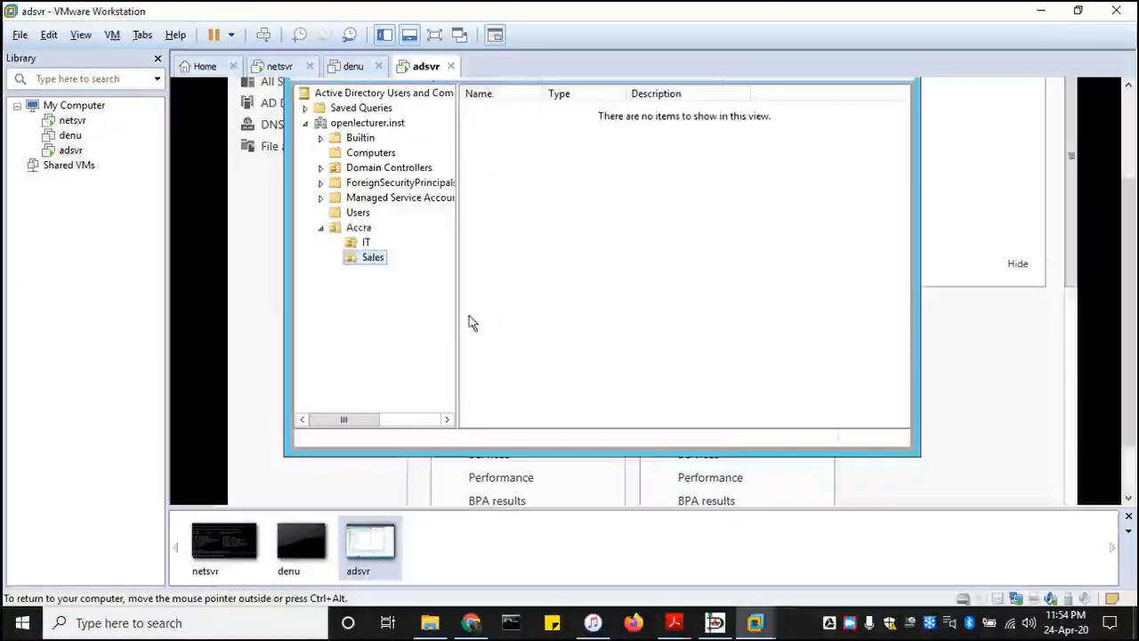
- Start a new user account in the Sales unit and enter the user's first and last name
right_click(381, 260)
mouse_move(463, 372)
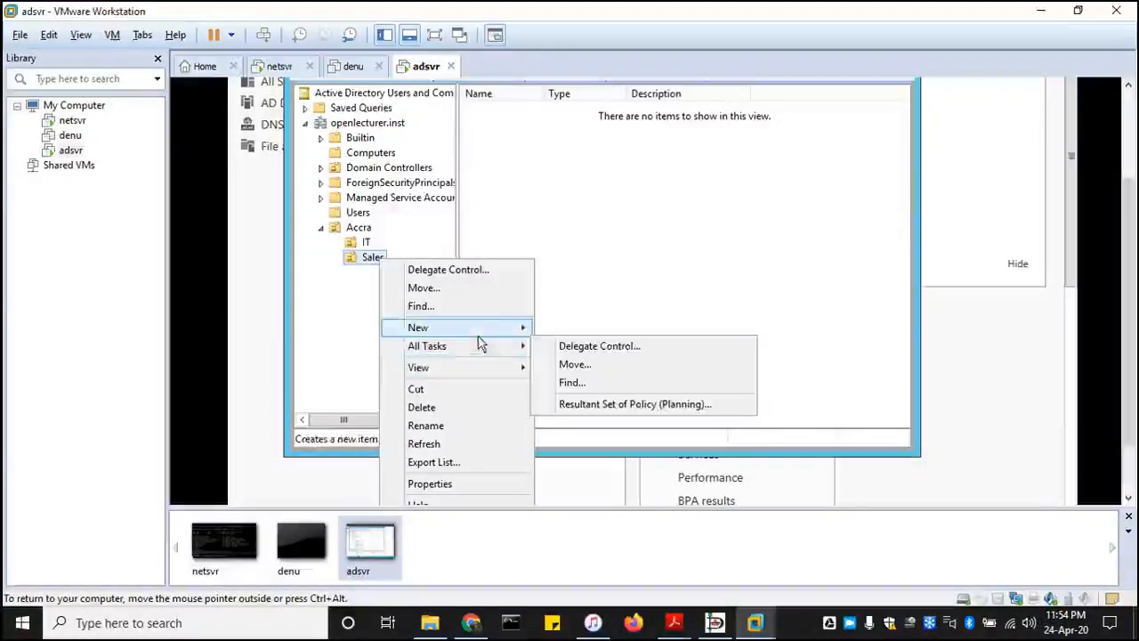
mouse_move(522, 333)
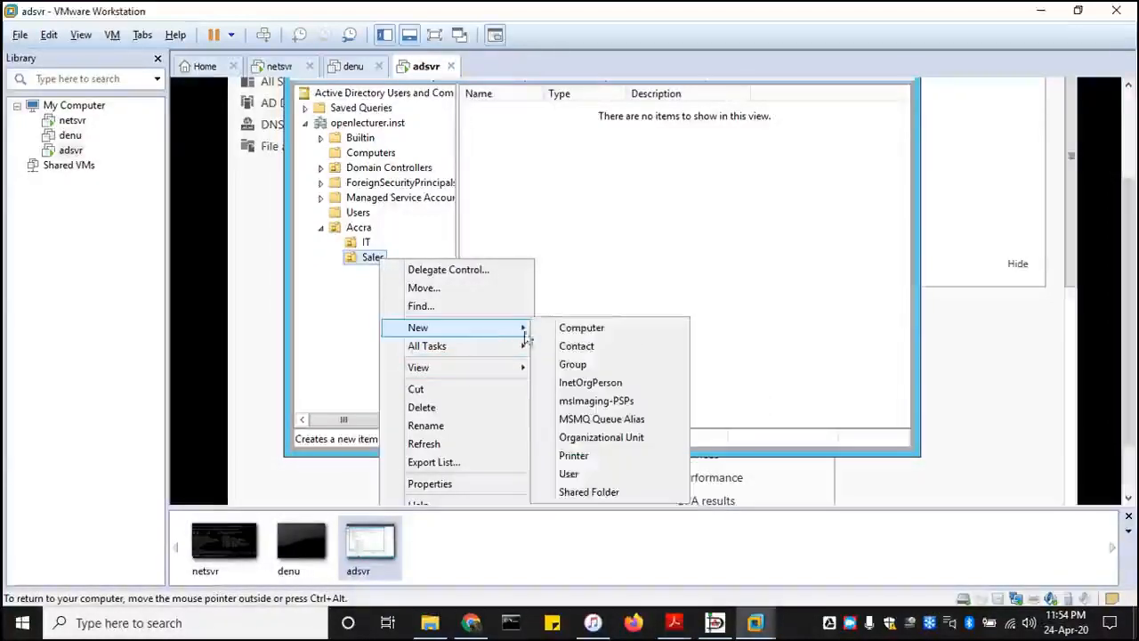
left_click(574, 474)
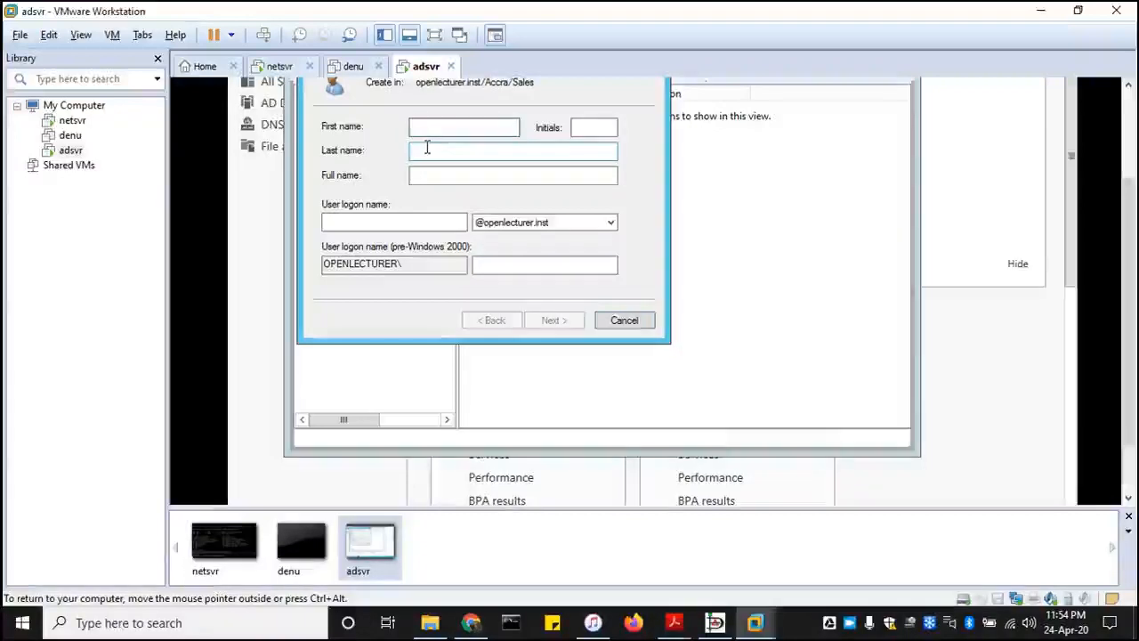
type("John")
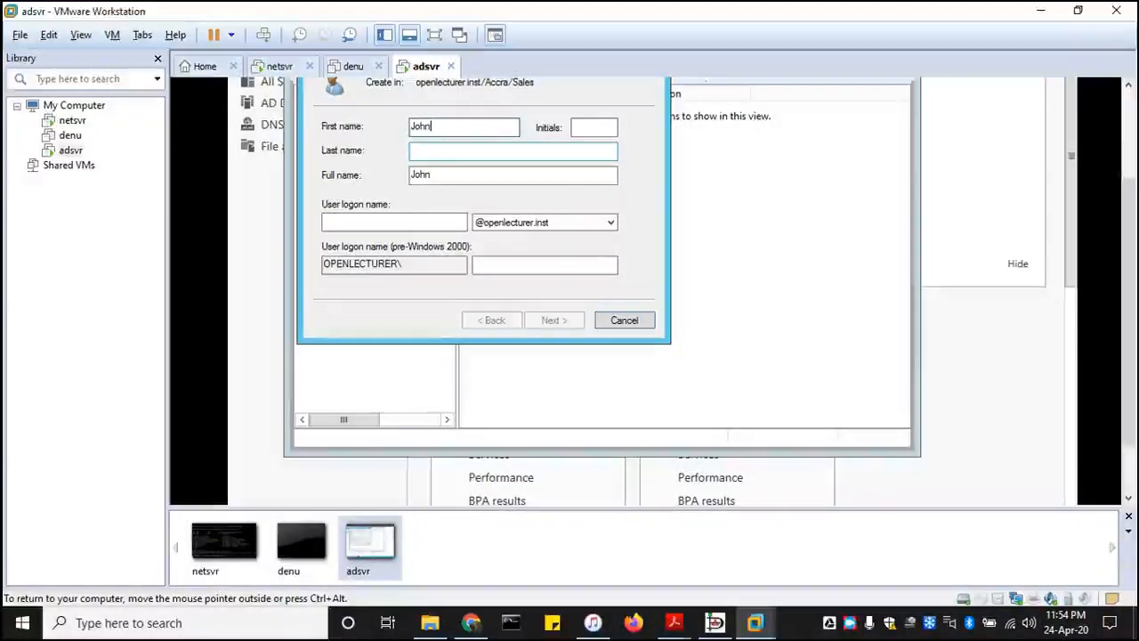
key("Tab")
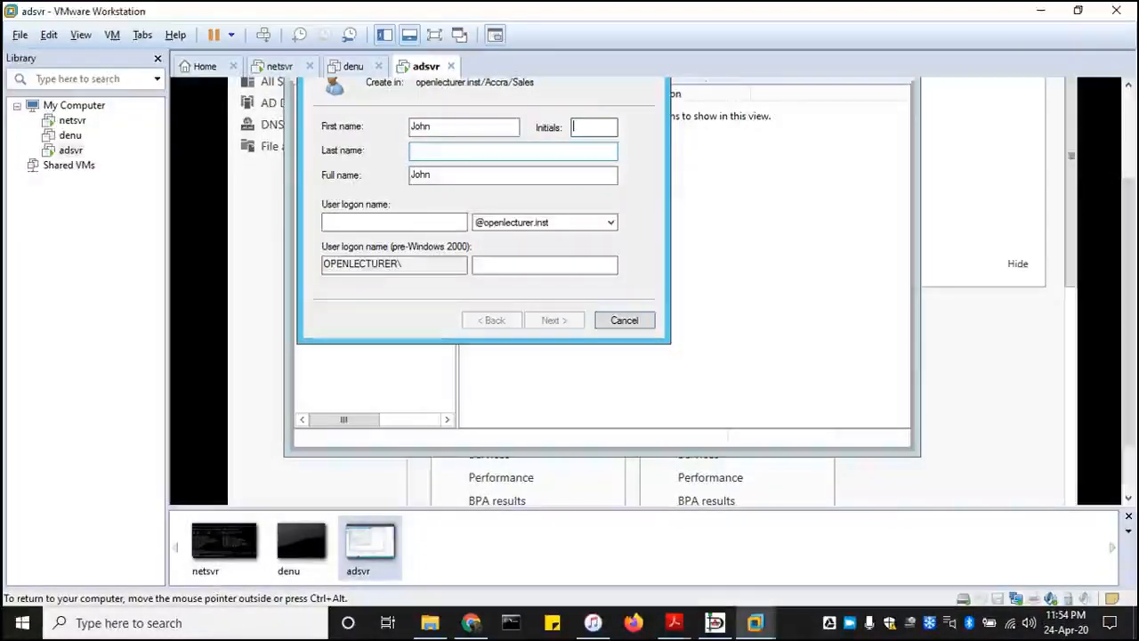
key("Tab")
type("Do")
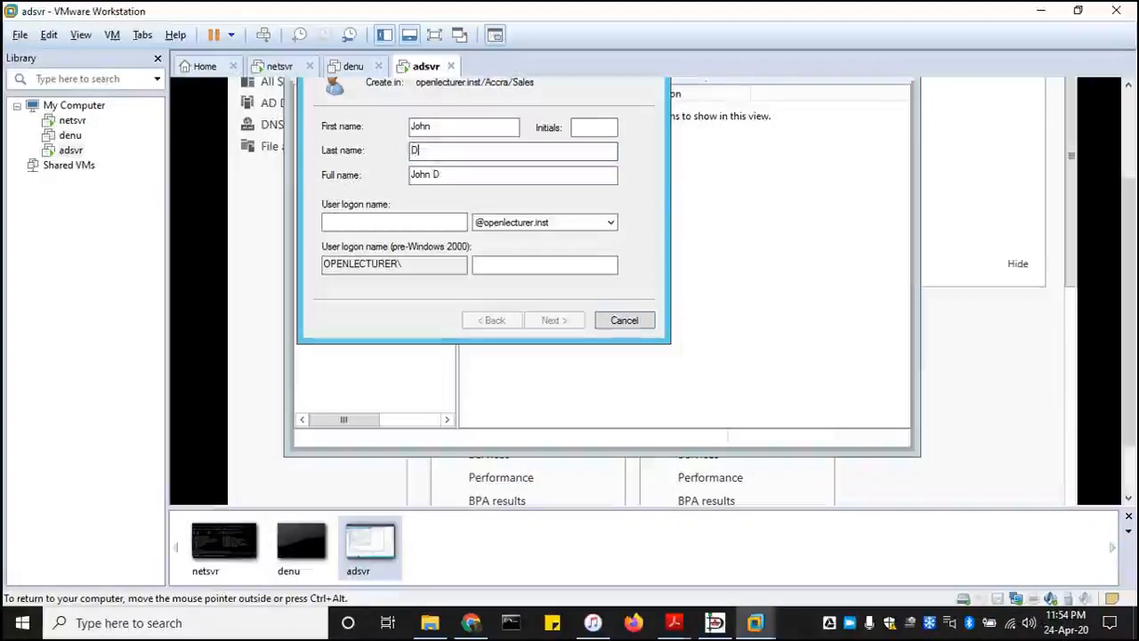
- Enter the new user's logon name in the openlecturer.inst domain and continue to the password settings
left_click(388, 222)
type("j")
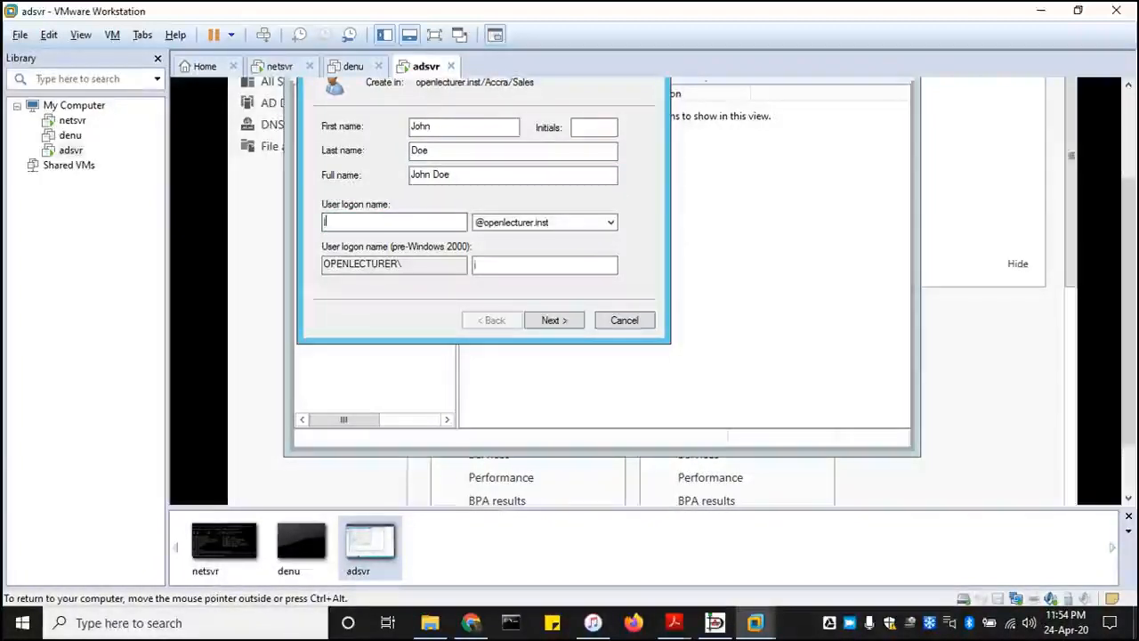
type("do")
type("r")
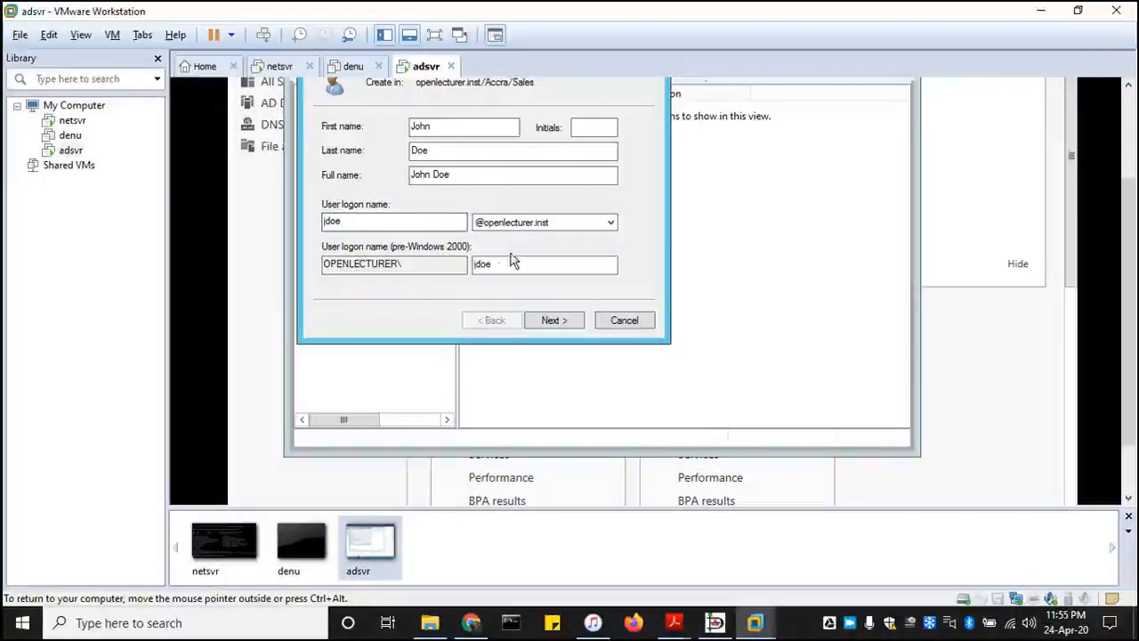
left_click(552, 320)
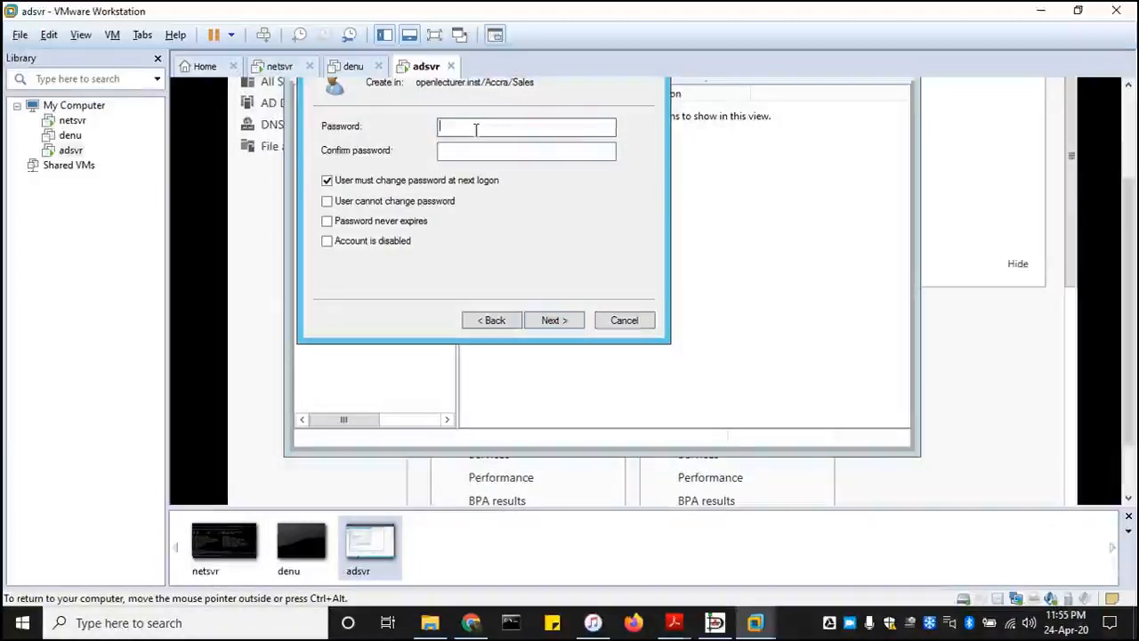
- Enter and confirm the account password, keep the change at next logon required, and finish creating the user
key("Caps_Lock")
type("P")
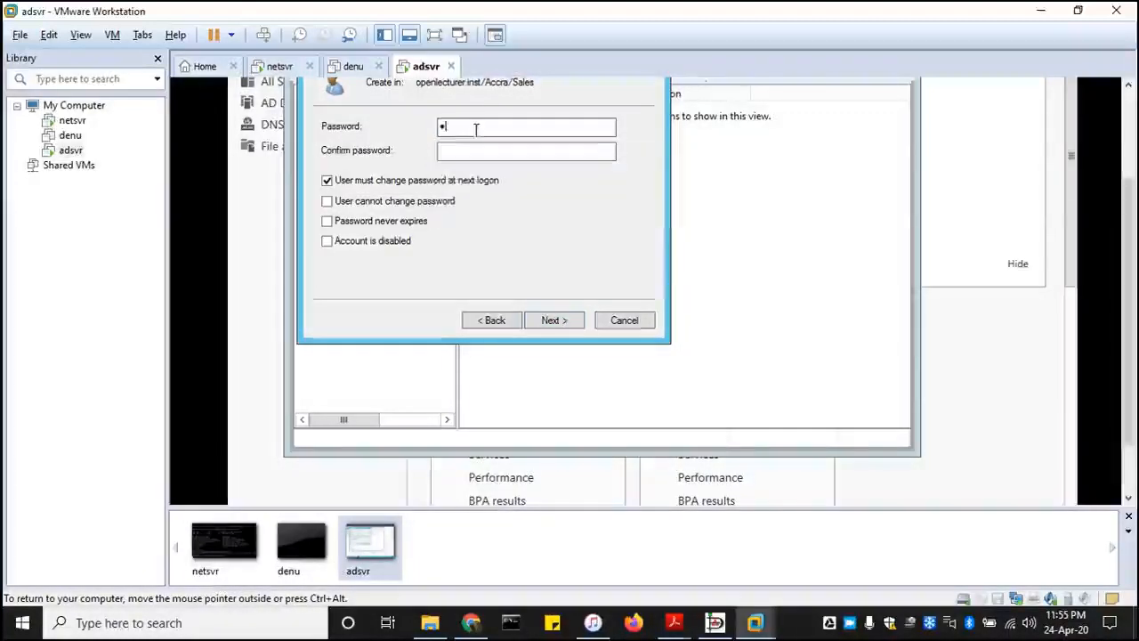
type("as")
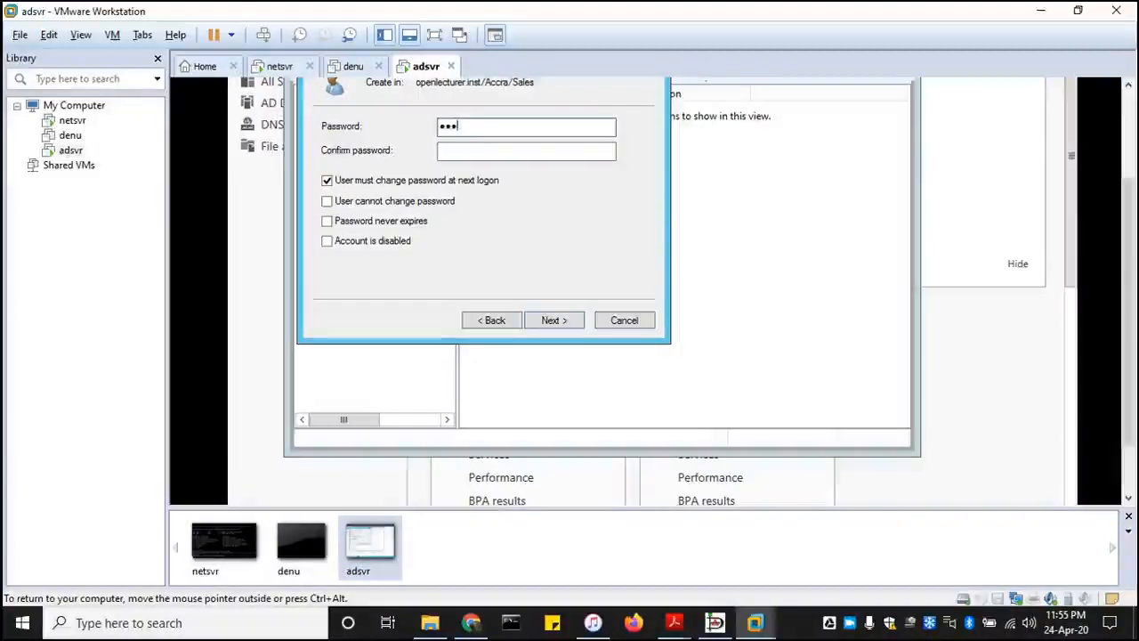
type("swo")
key("Tab")
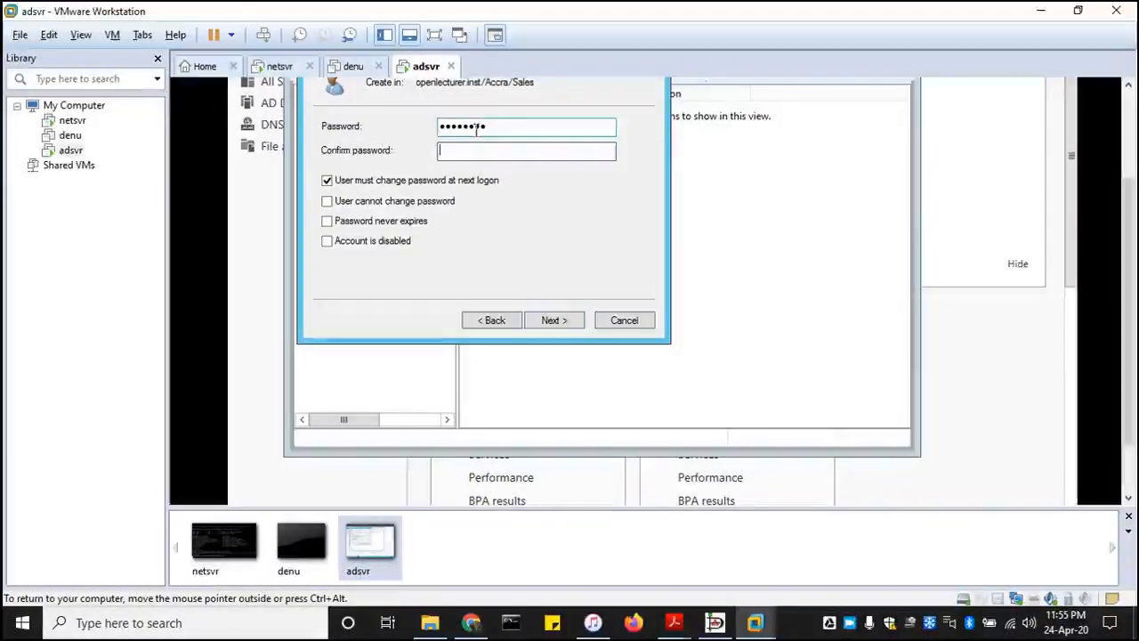
type("Password")
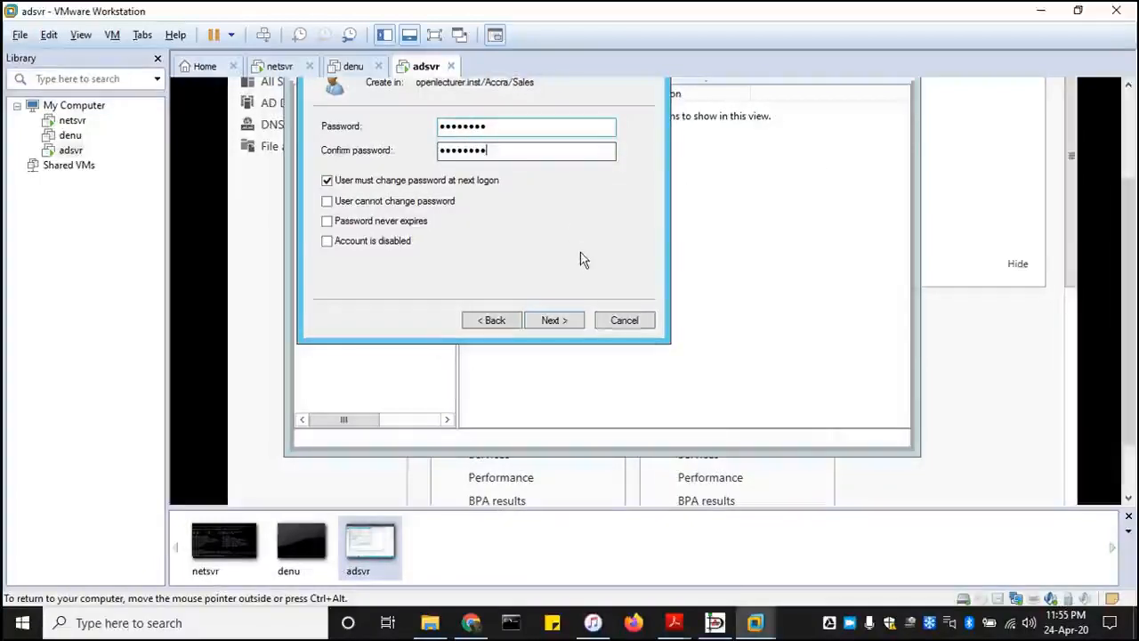
left_click(559, 325)
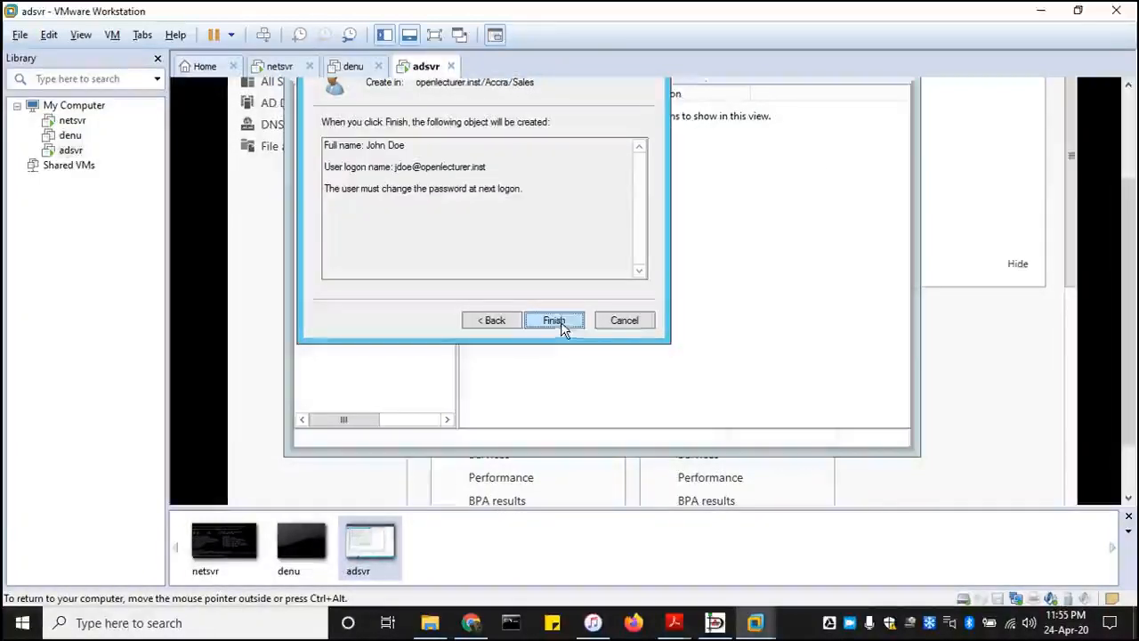
left_click(561, 321)
- Set the new Sales user's description to Sale Officer and office to Sale Department, and save the properties
double_click(556, 109)
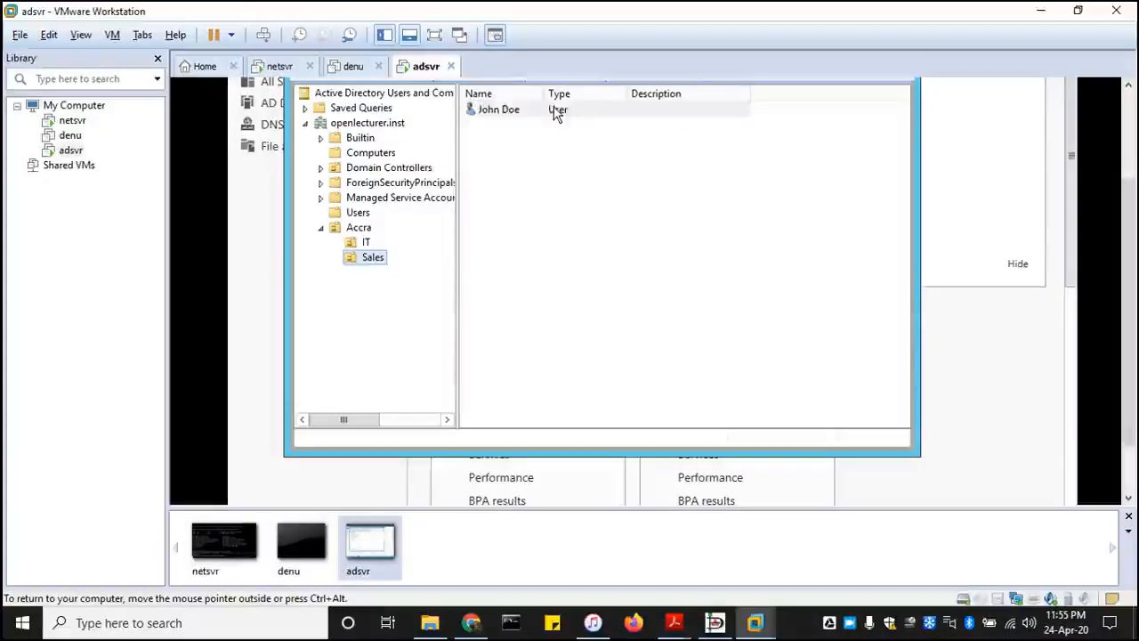
left_click(530, 228)
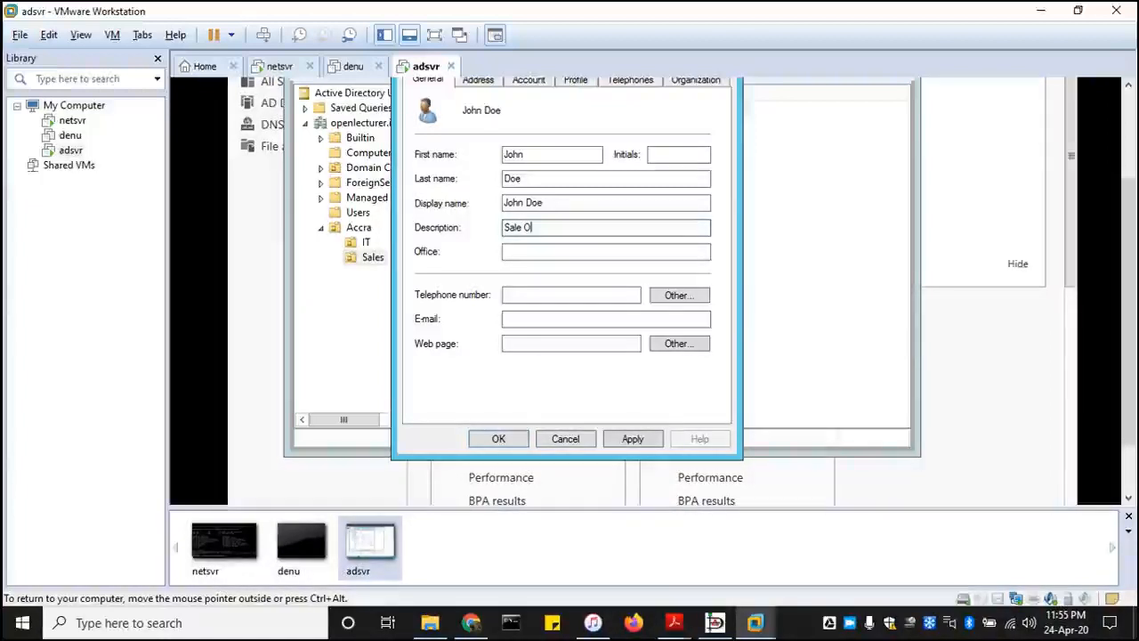
type("fficer")
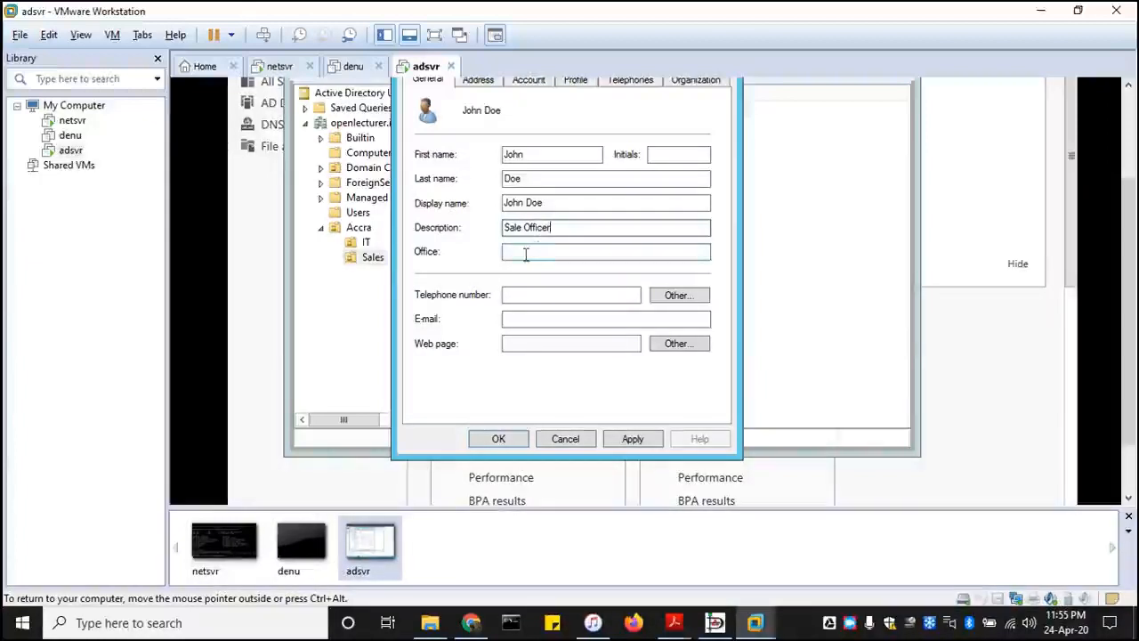
left_click(526, 255)
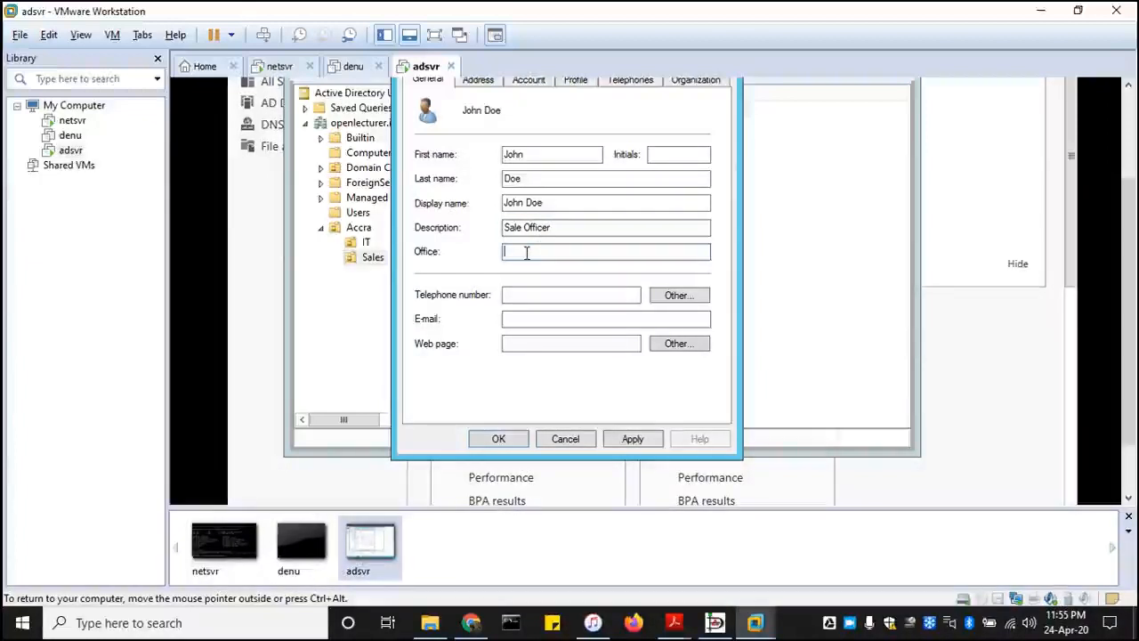
type("S")
type("a;e")
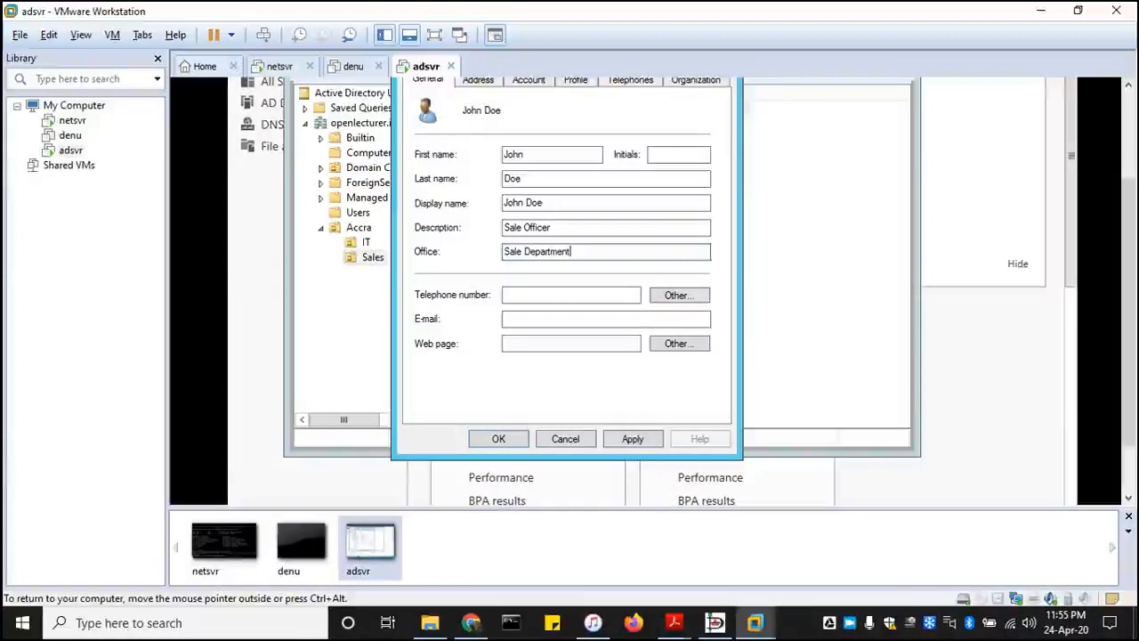
left_click(632, 437)
left_click(519, 441)
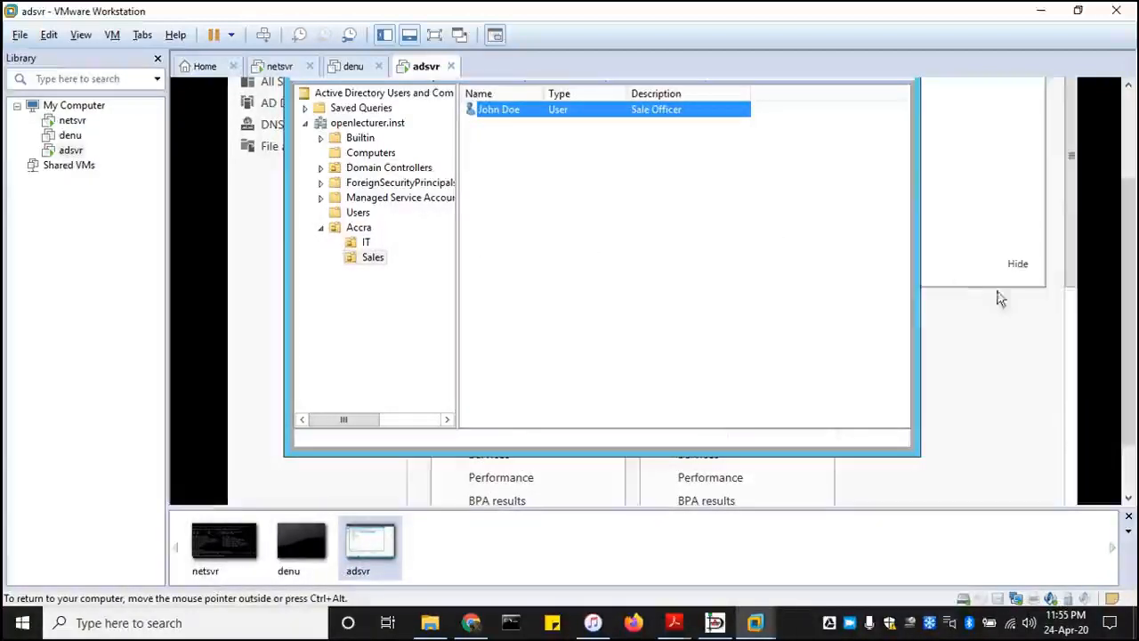
- Close Active Directory Users and Computers
left_click_drag(1128, 216, 1126, 164)
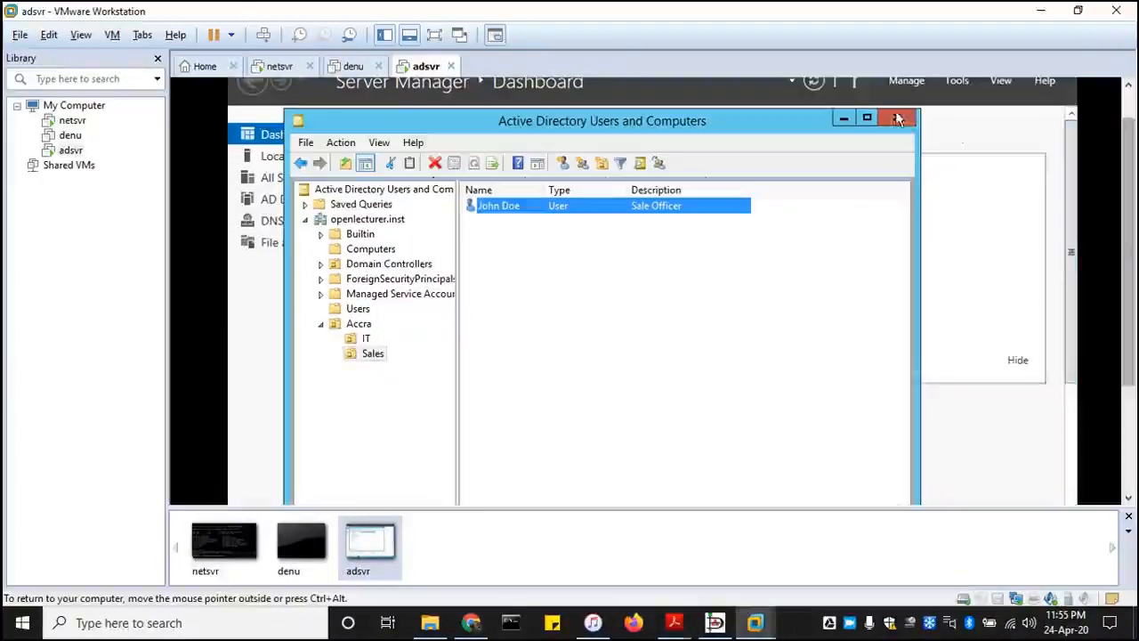
left_click(899, 120)
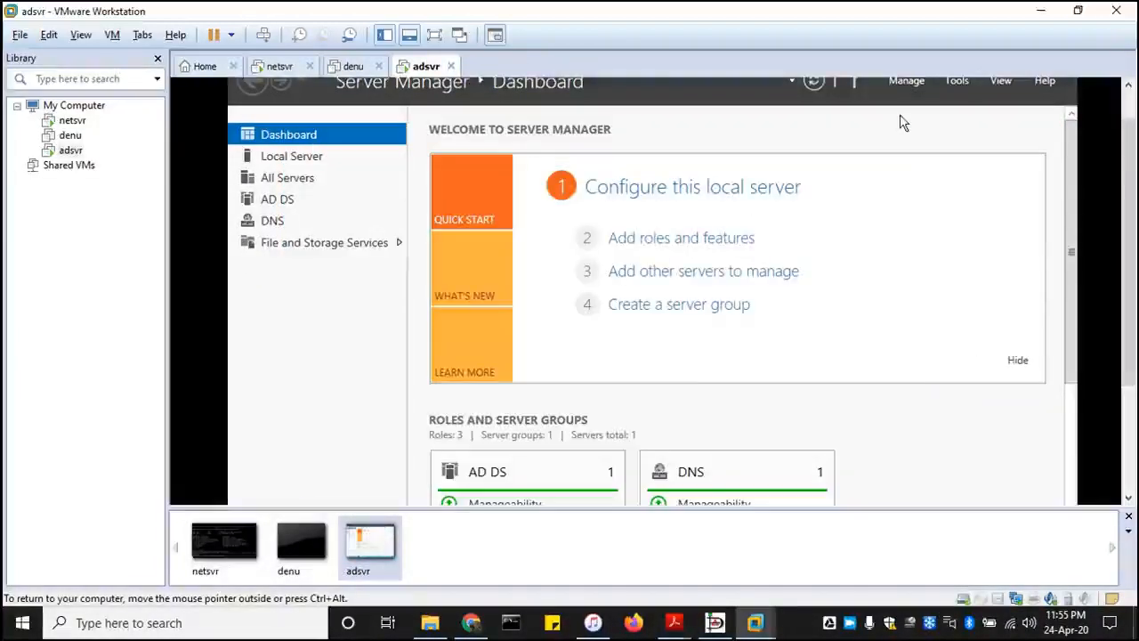
- Review the network design diagram in Dia, and return to the adsvr virtual machine in VMware Workstation
left_click_drag(1130, 227, 1126, 132)
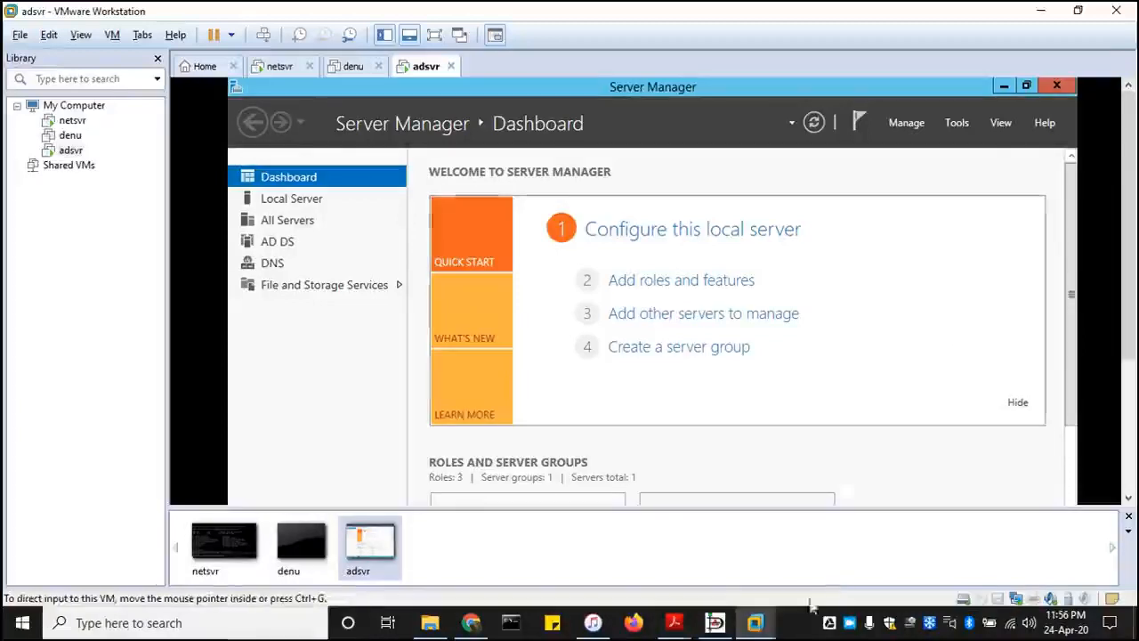
left_click(716, 624)
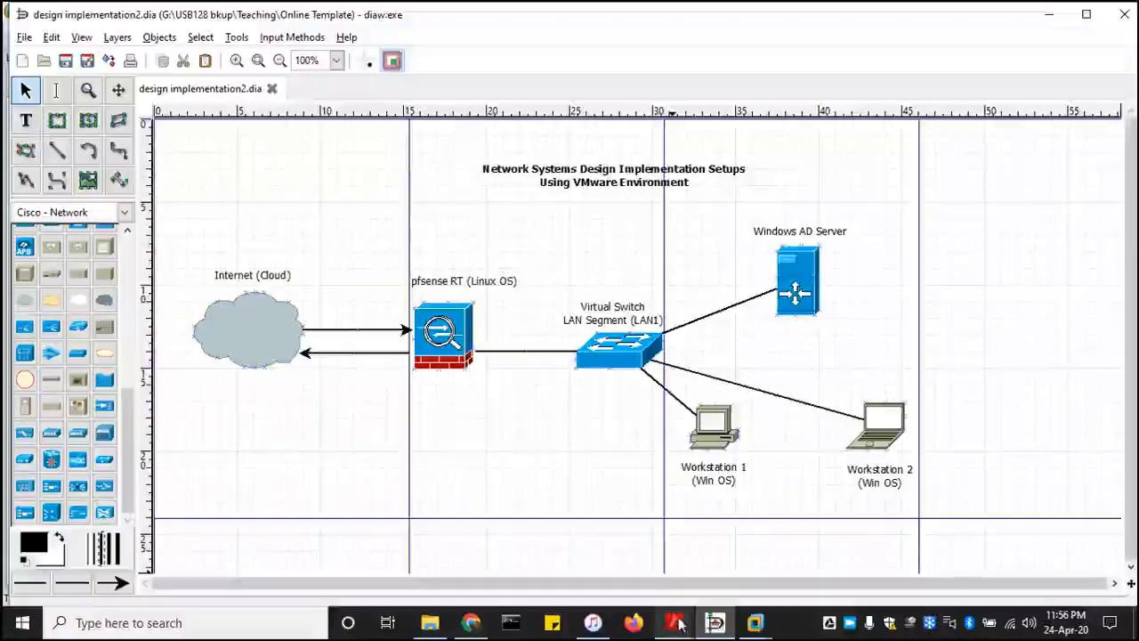
mouse_move(753, 630)
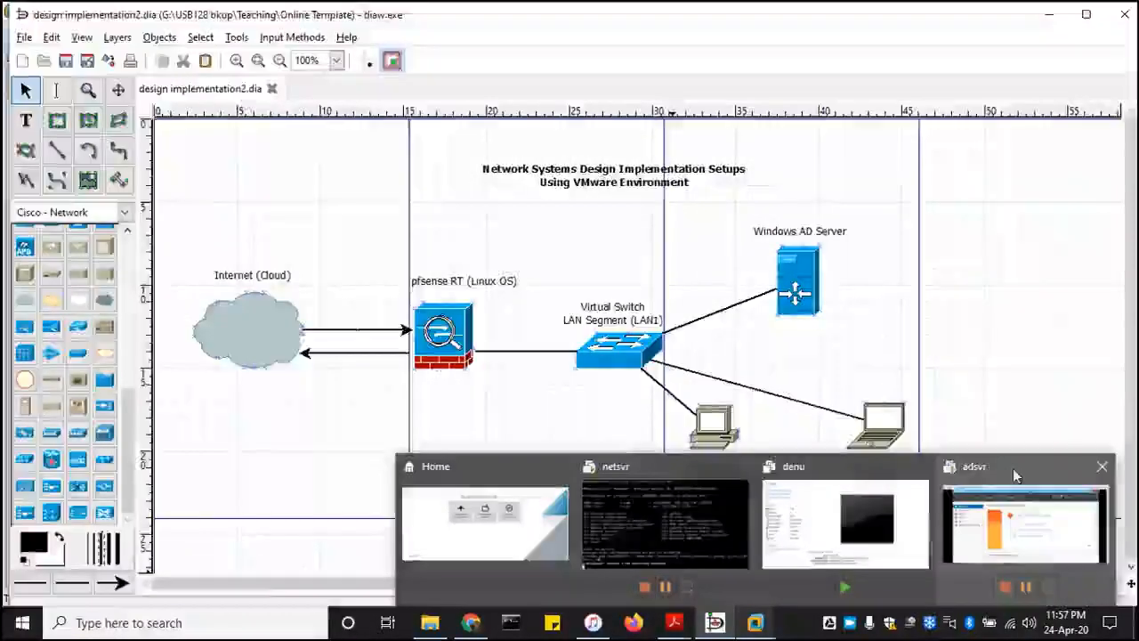
left_click(1023, 525)
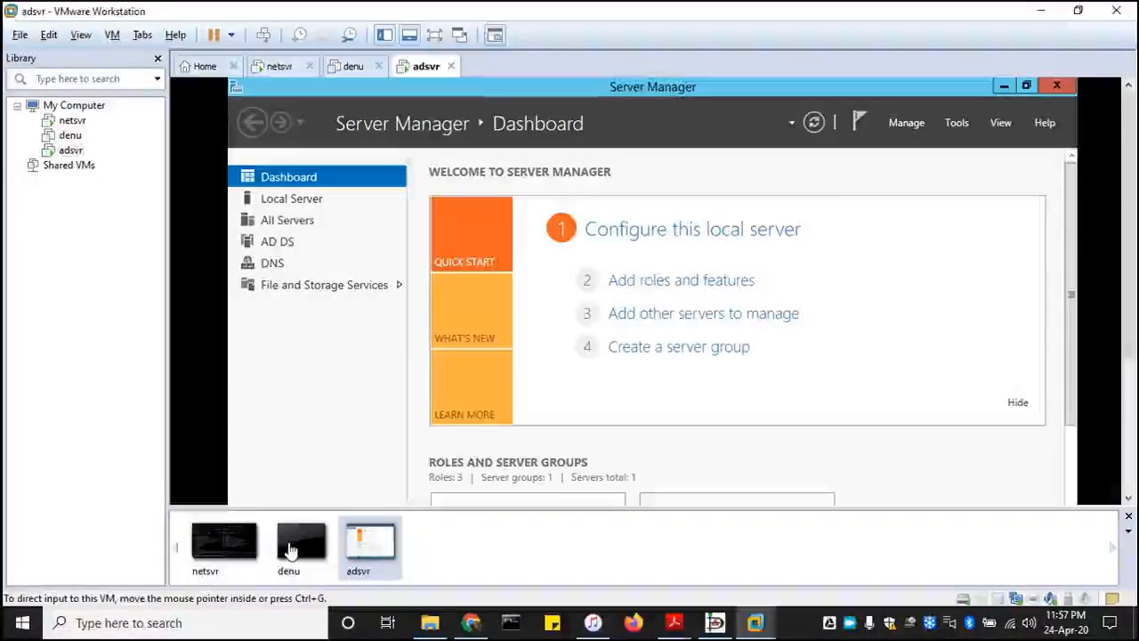
- Power on the denu virtual machine, dismiss the removable devices hint, and let Windows 7 start
left_click(71, 135)
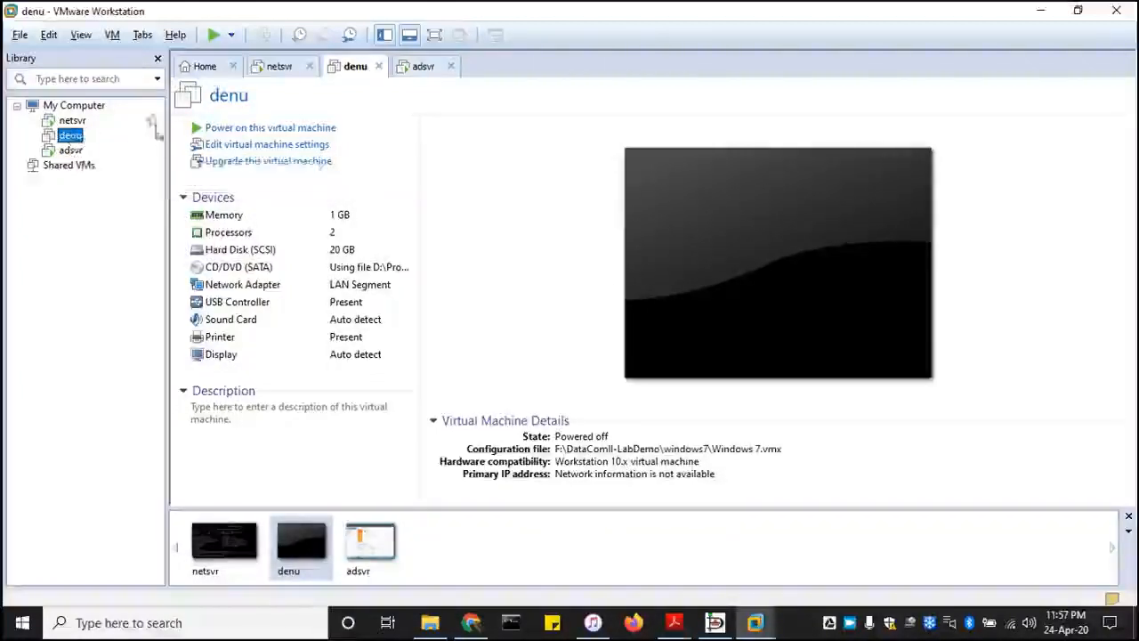
left_click(293, 130)
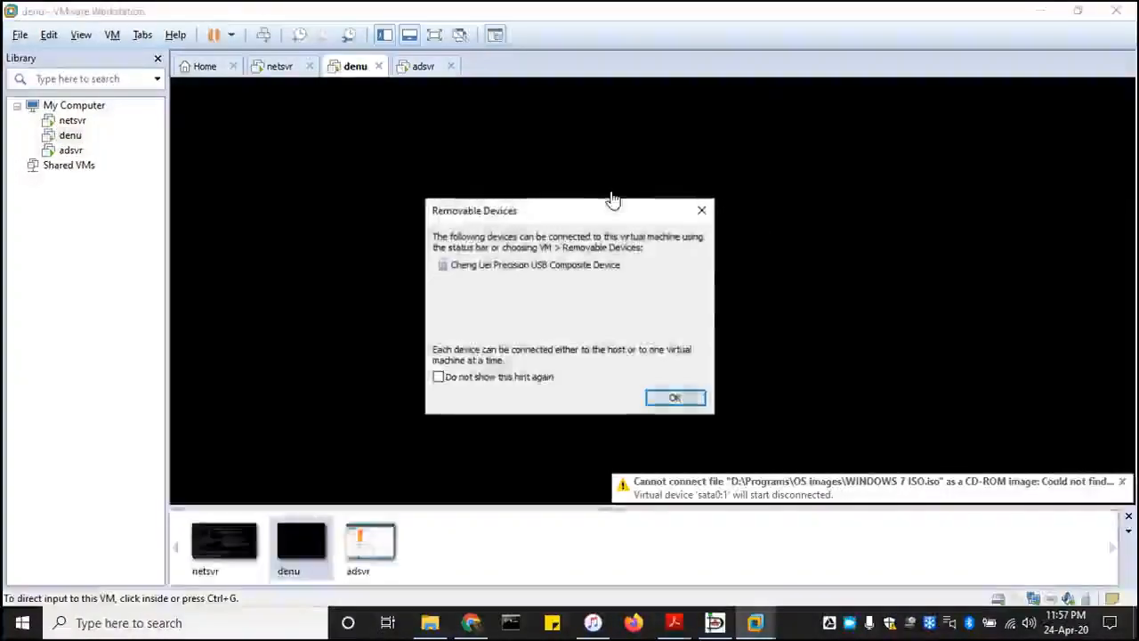
left_click(671, 401)
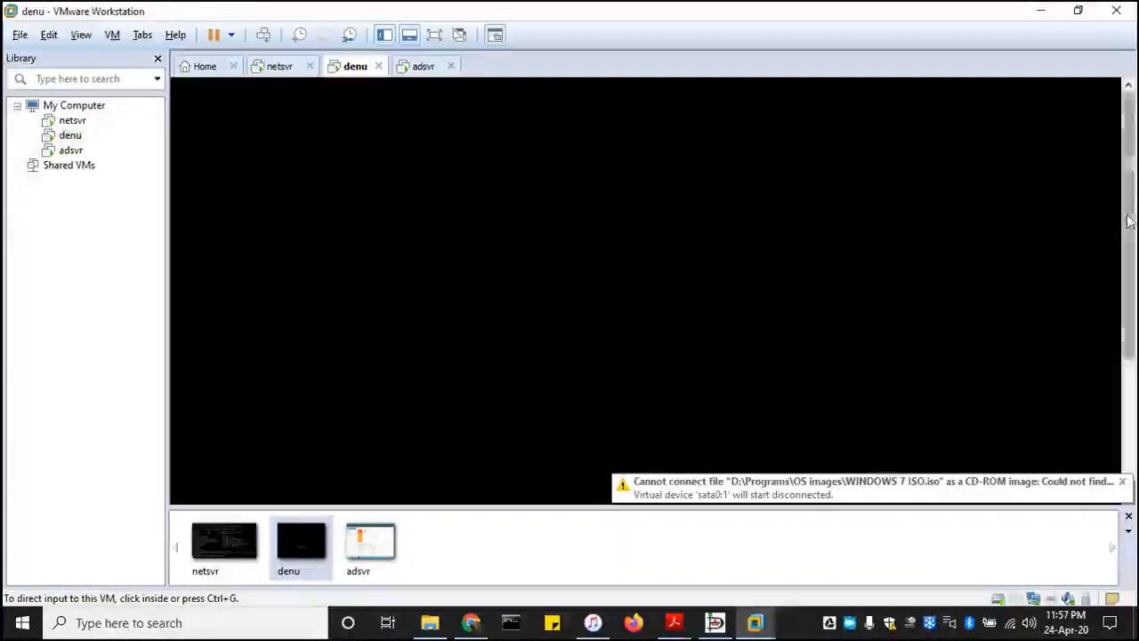
left_click_drag(1129, 235, 1129, 359)
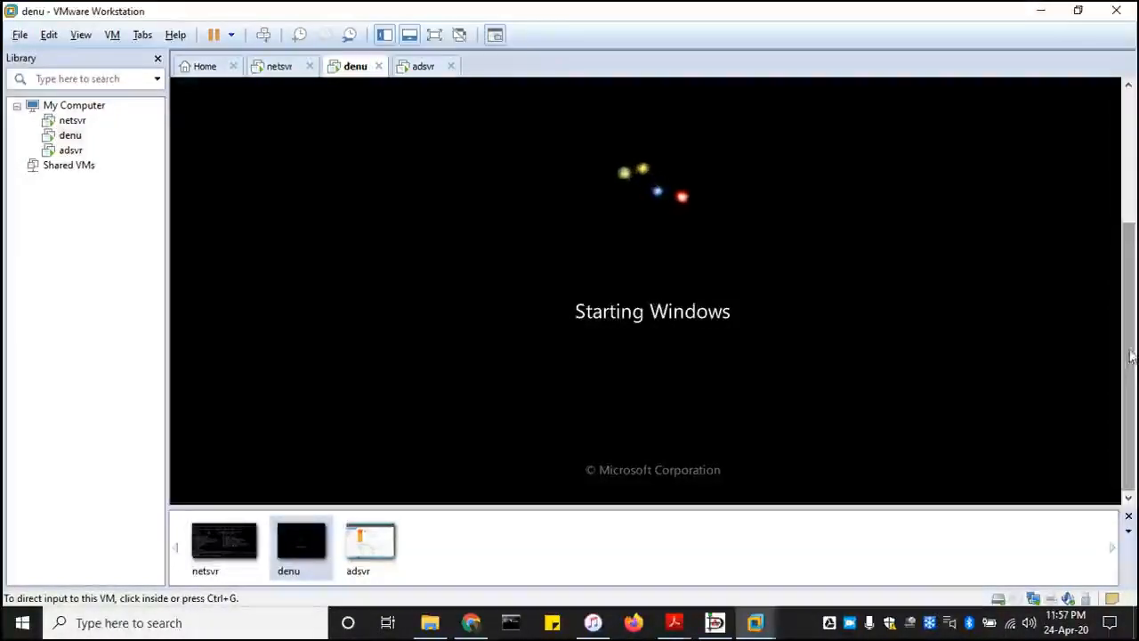
left_click_drag(1128, 358, 1136, 251)
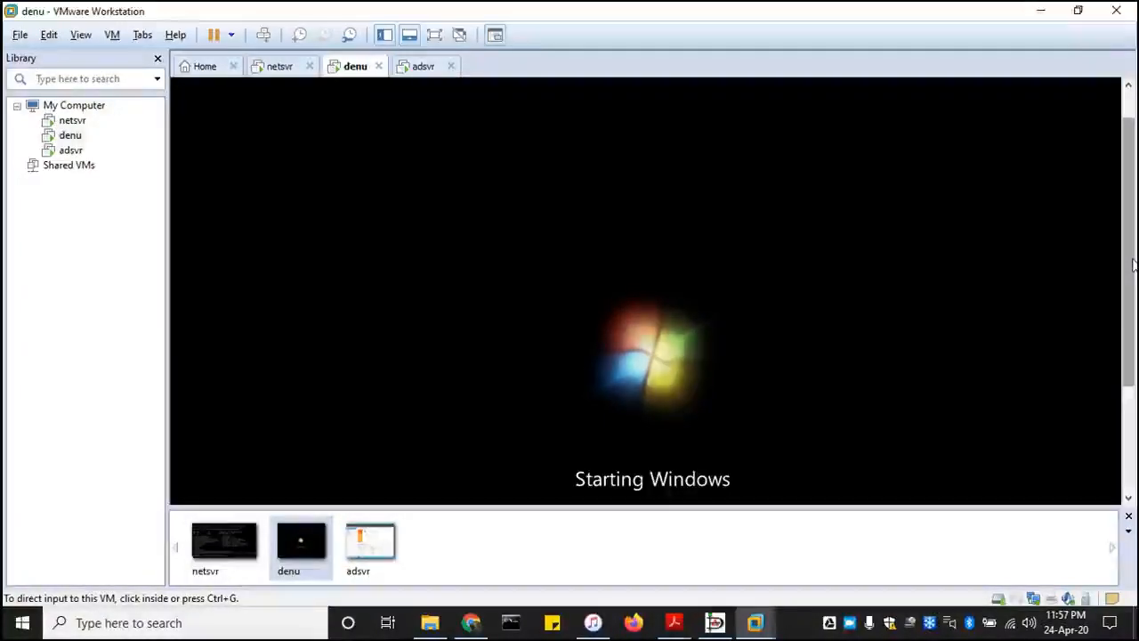
left_click_drag(1134, 264, 1132, 361)
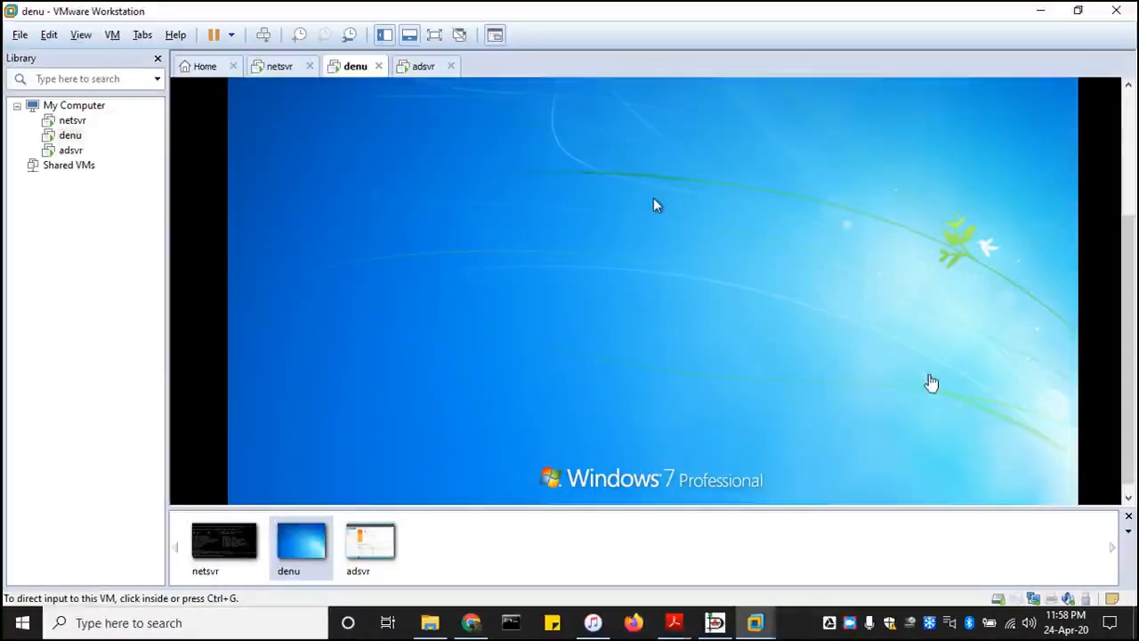
left_click_drag(1135, 384, 1136, 283)
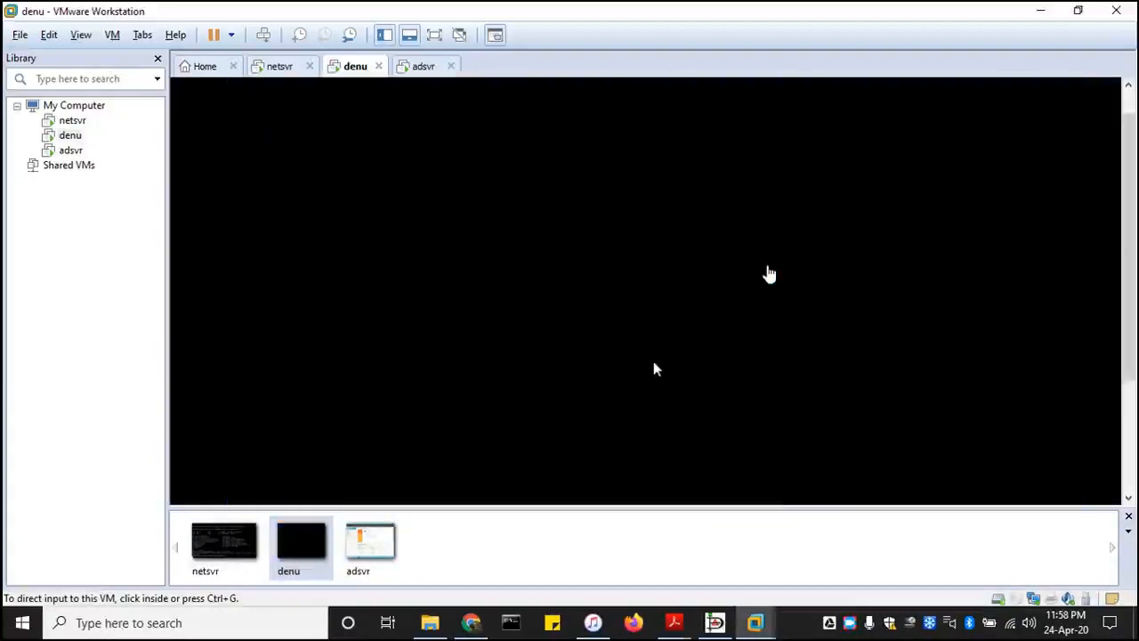
- Postpone the Windows activation on denu and close the genuine software notice to reach the desktop
left_click(656, 369)
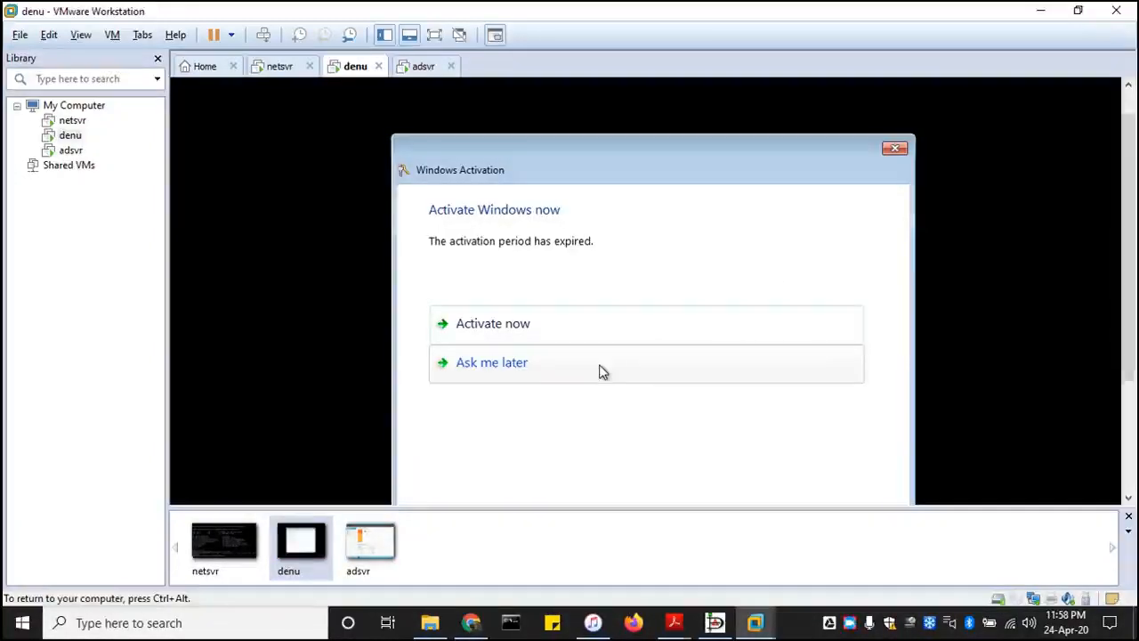
left_click(600, 366)
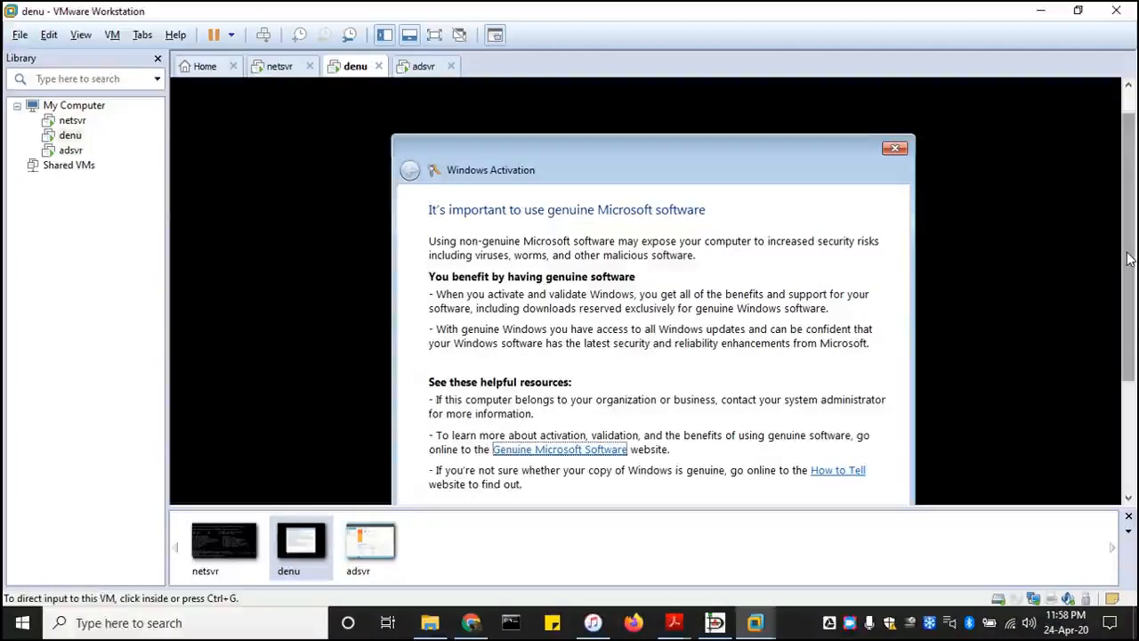
left_click_drag(1126, 255, 1012, 371)
left_click(876, 417)
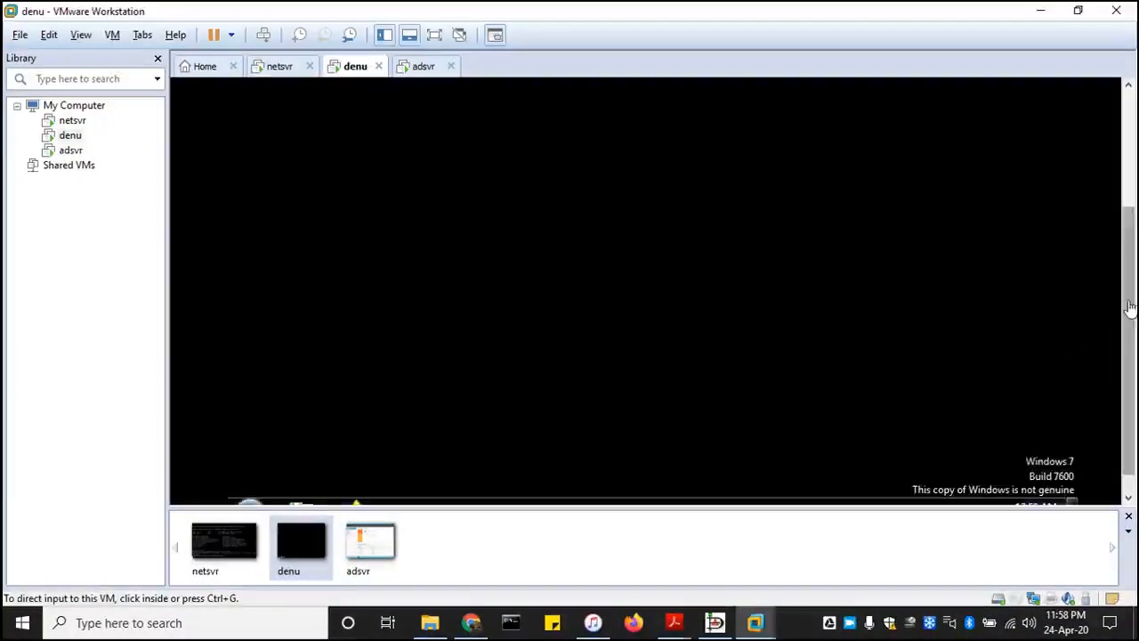
left_click(805, 258)
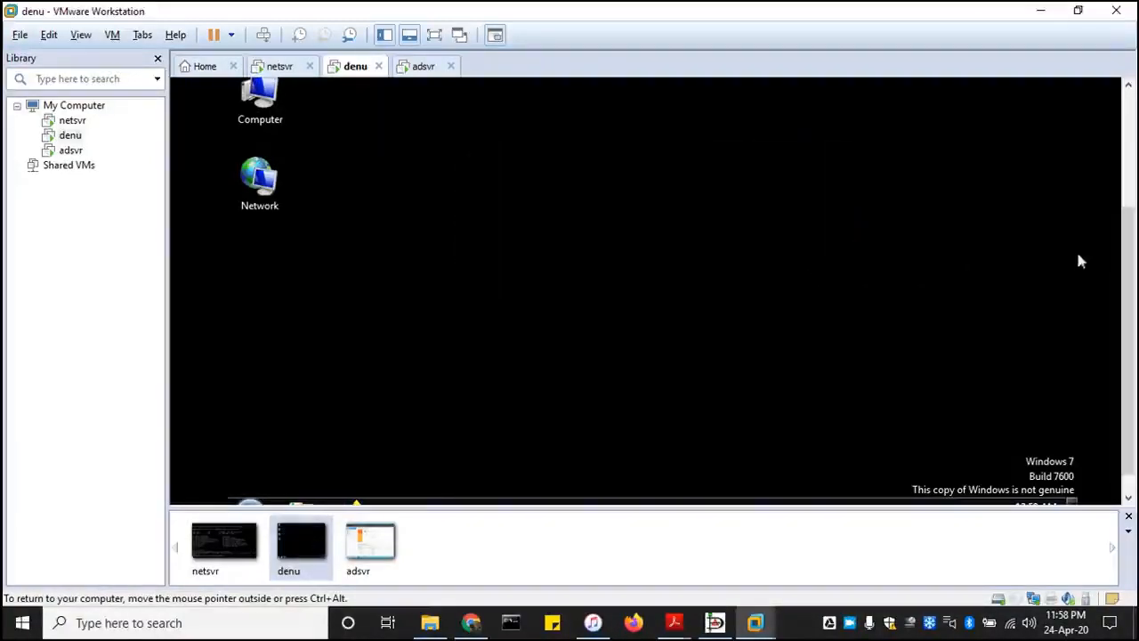
- Launch Firefox inside the denu virtual machine
left_click_drag(1129, 252, 1128, 327)
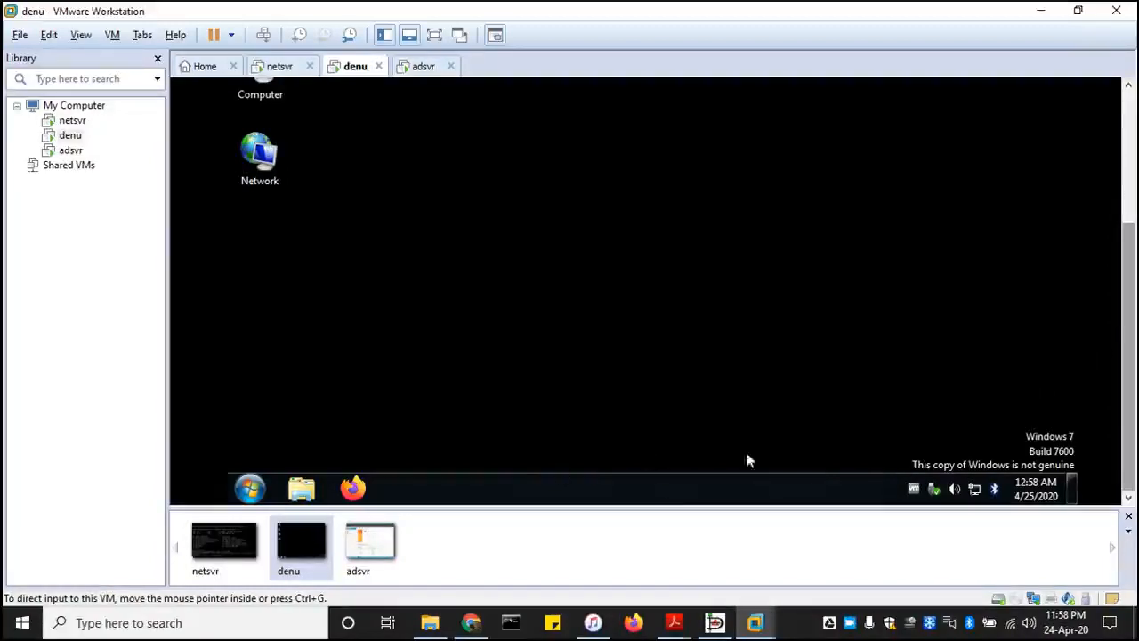
left_click(354, 490)
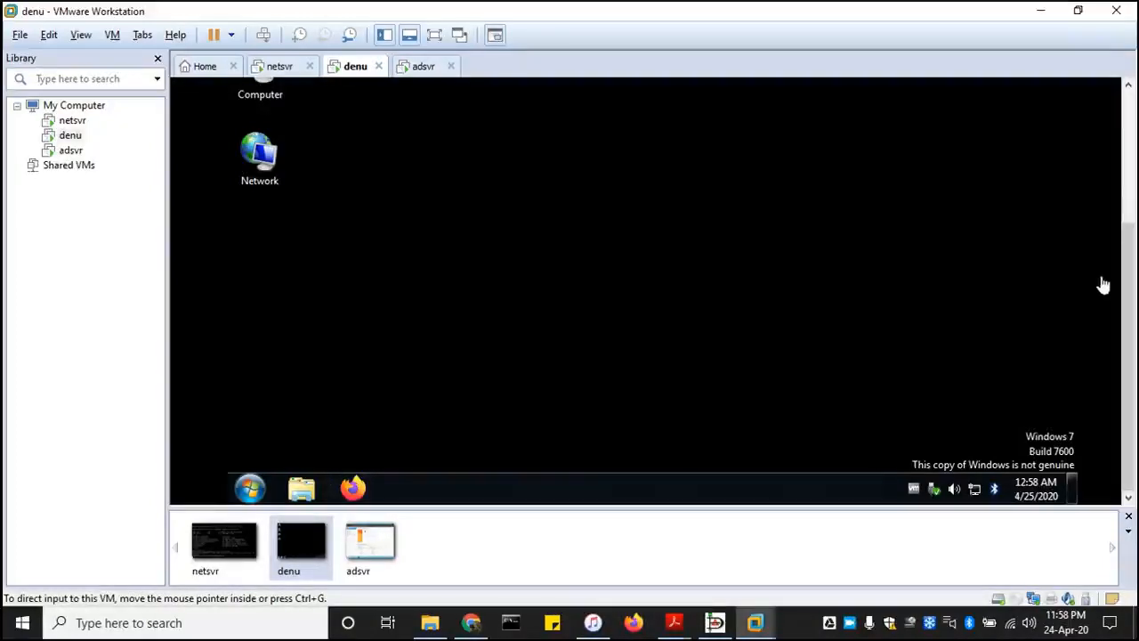
left_click_drag(1131, 281, 1135, 138)
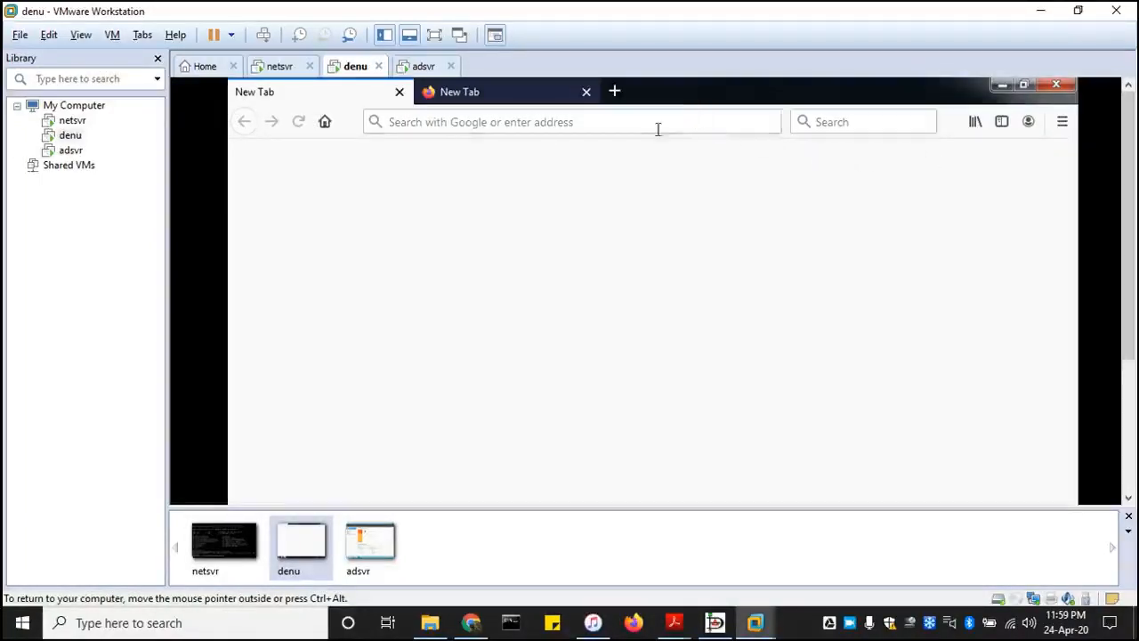
- Replace the Firefox what's-new address with the suggested netsvr.localdomain dashboard at 192.168.1.1
left_click(656, 129)
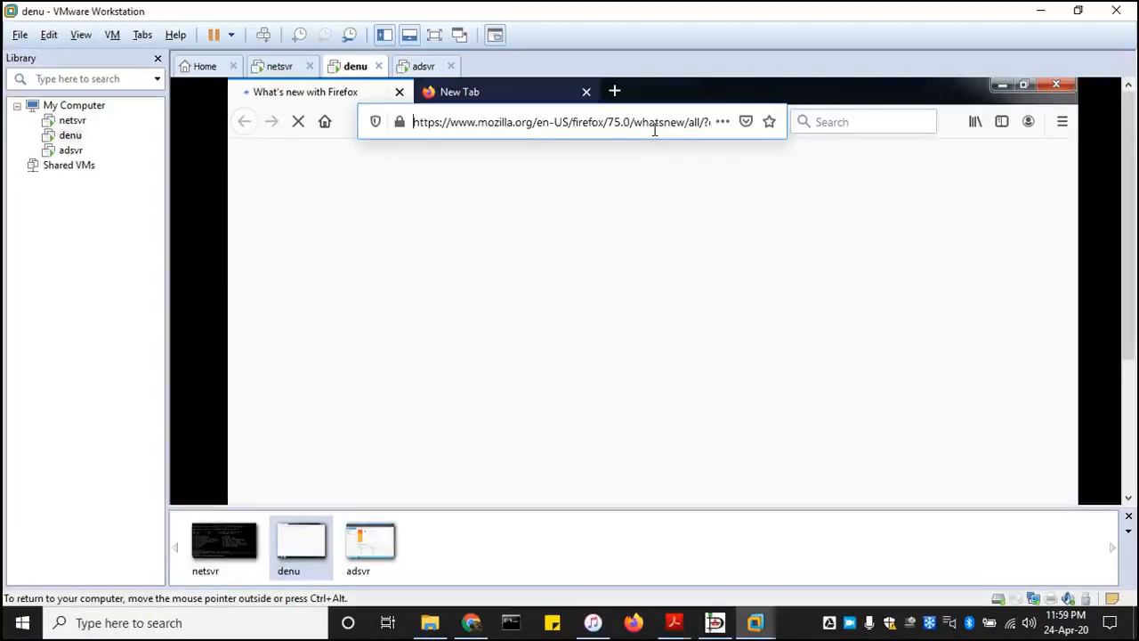
double_click(649, 124)
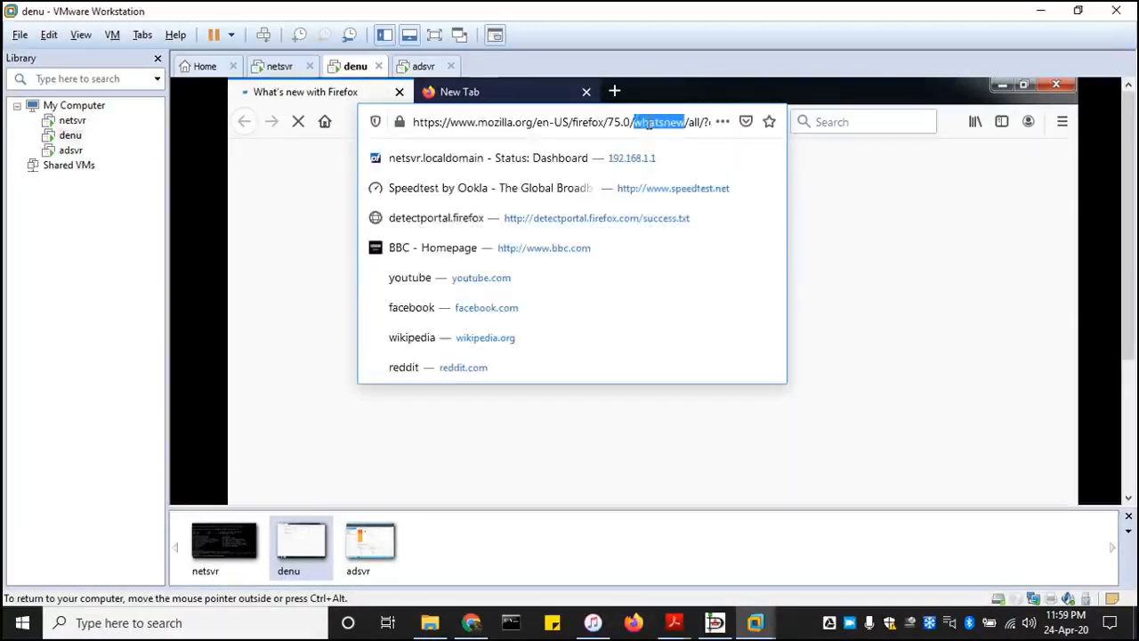
triple_click(648, 124)
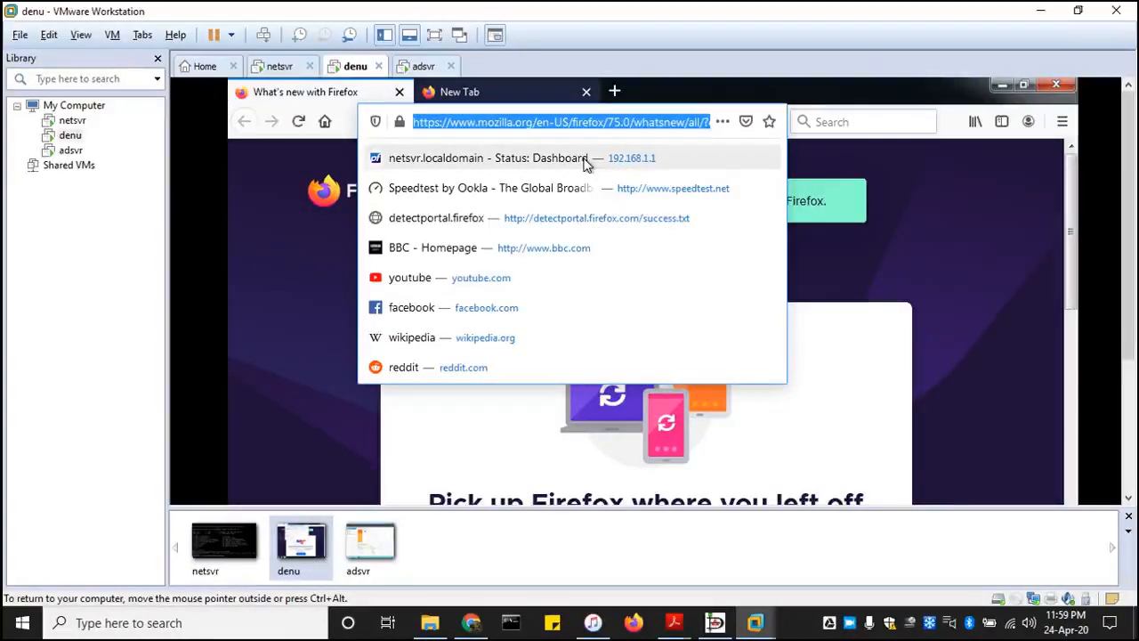
left_click(586, 160)
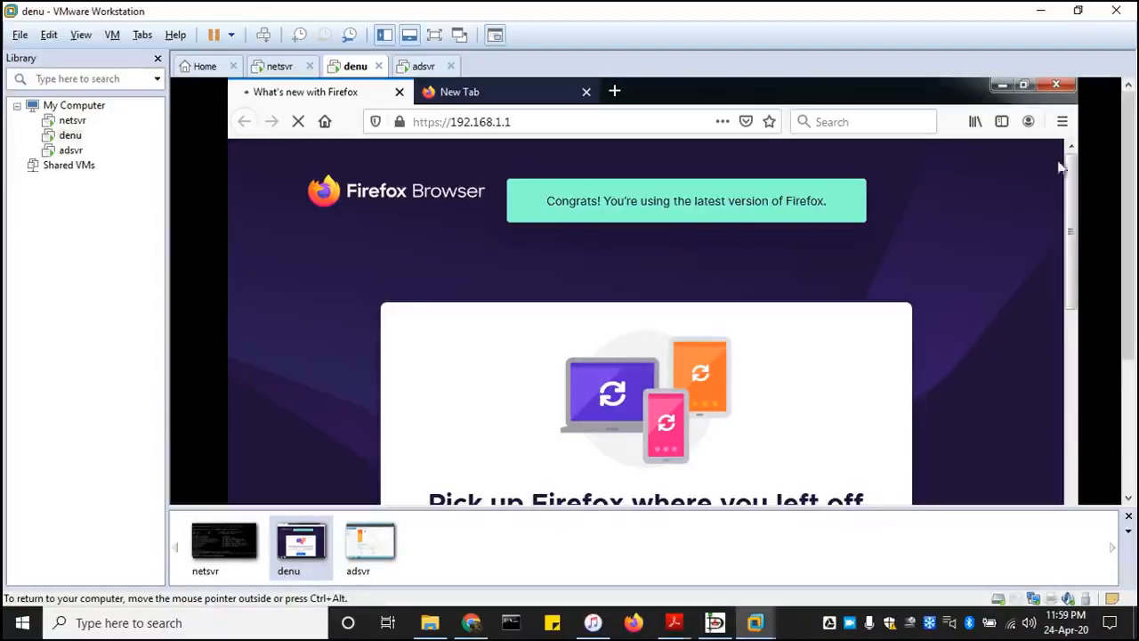
- Show the denu virtual machine in full screen and close the address suggestions over the pfSense login page
left_click(434, 35)
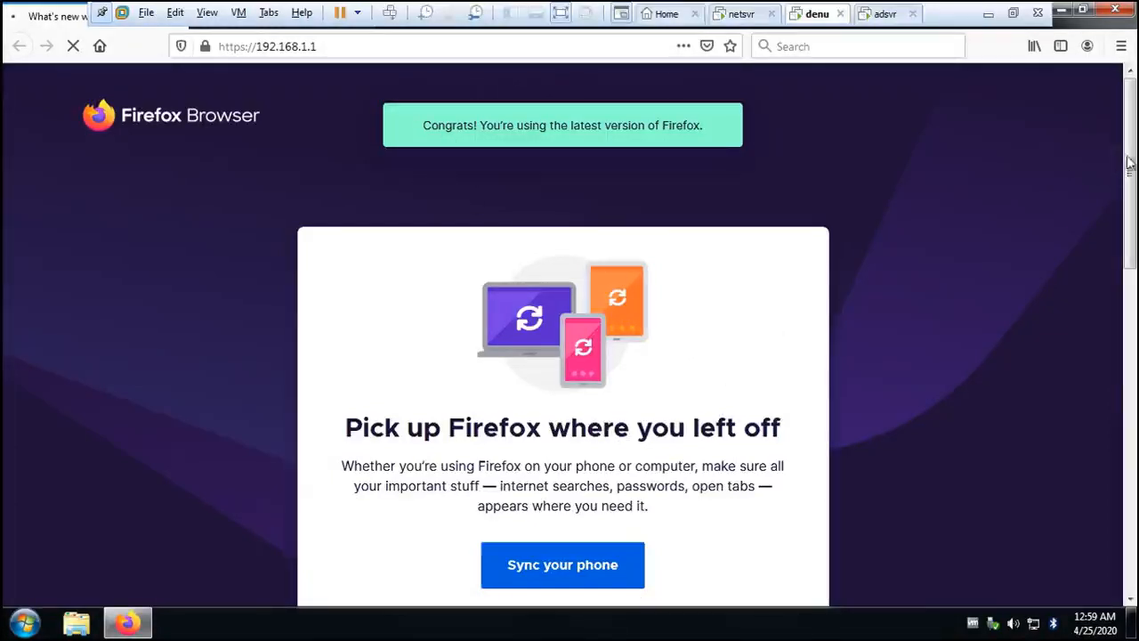
left_click_drag(1128, 162, 1130, 93)
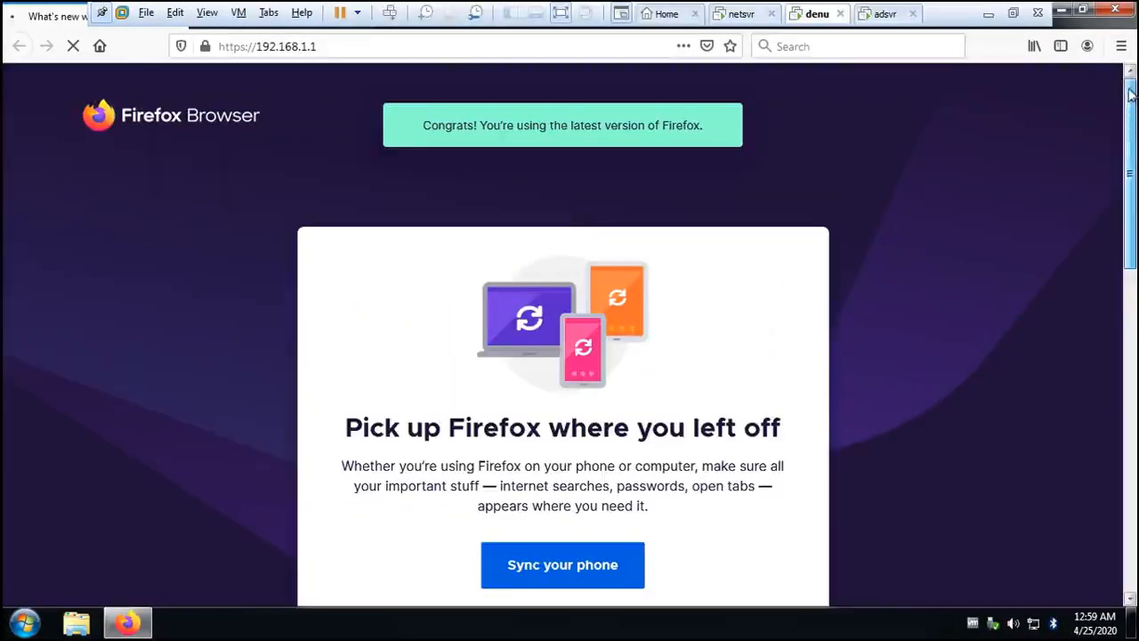
left_click(374, 45)
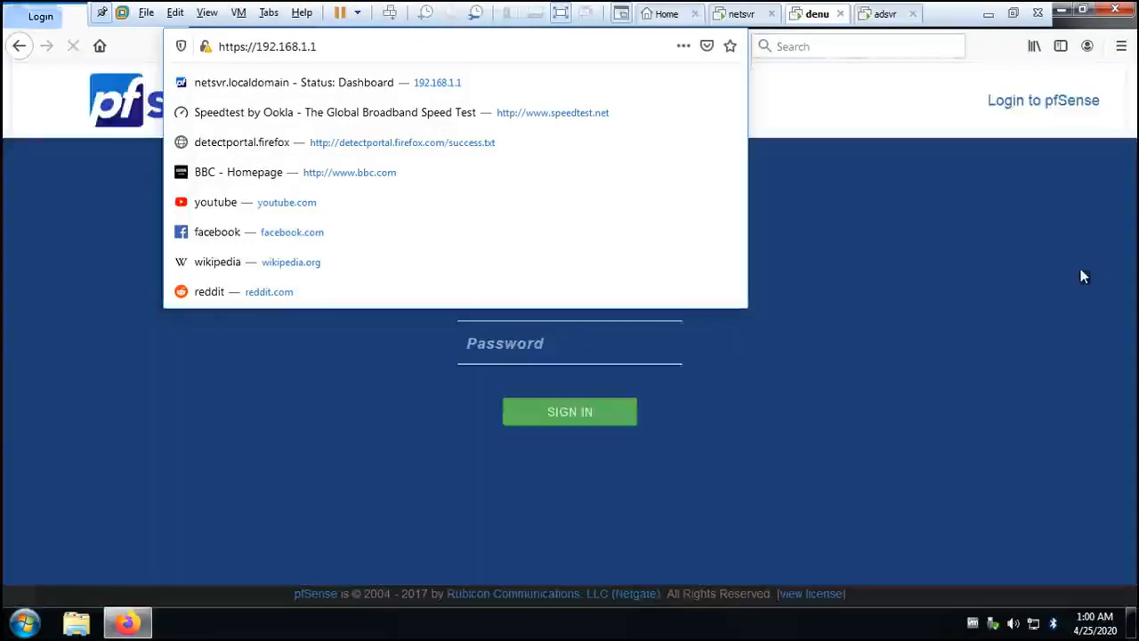
left_click(500, 45)
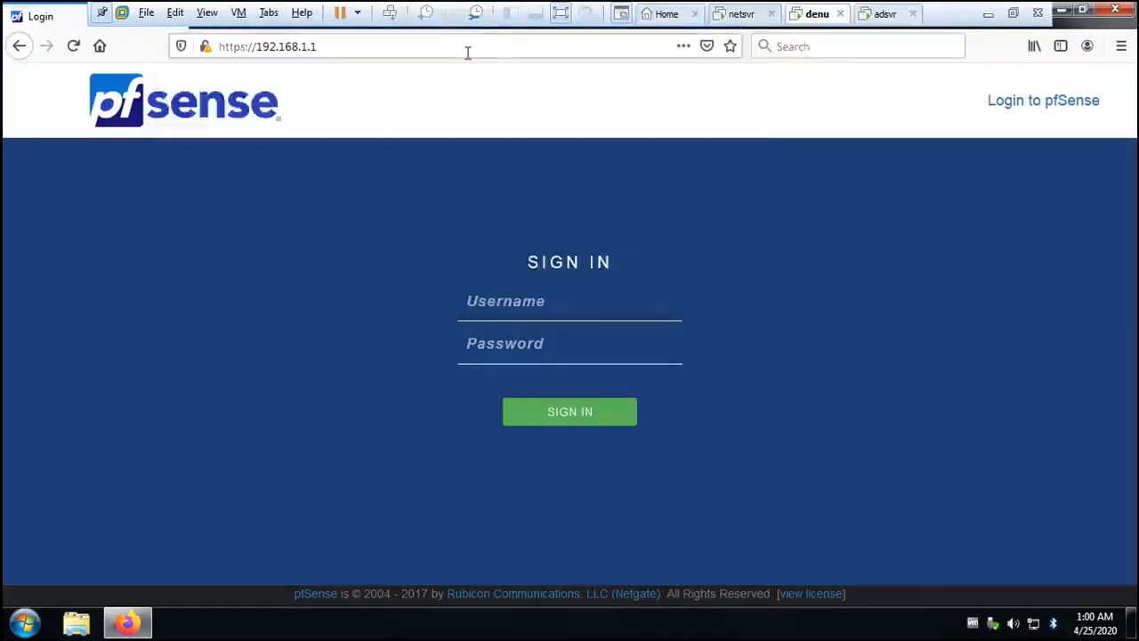
- Try to sign in to pfSense with the username admin and the account password
left_click(540, 305)
type("admin")
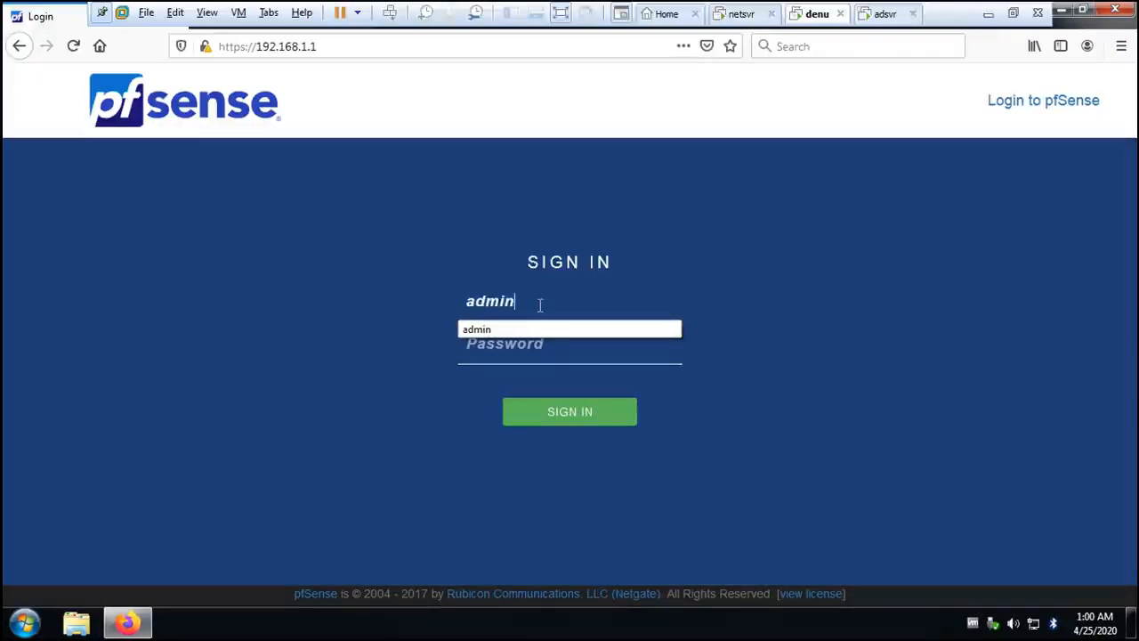
key("Tab")
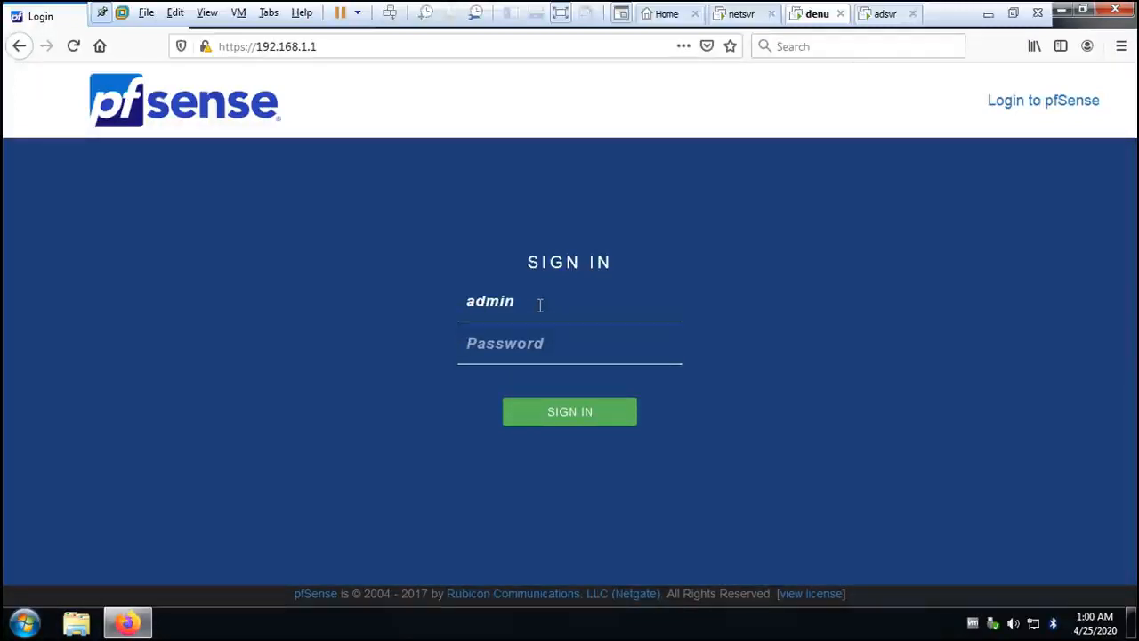
type("pass")
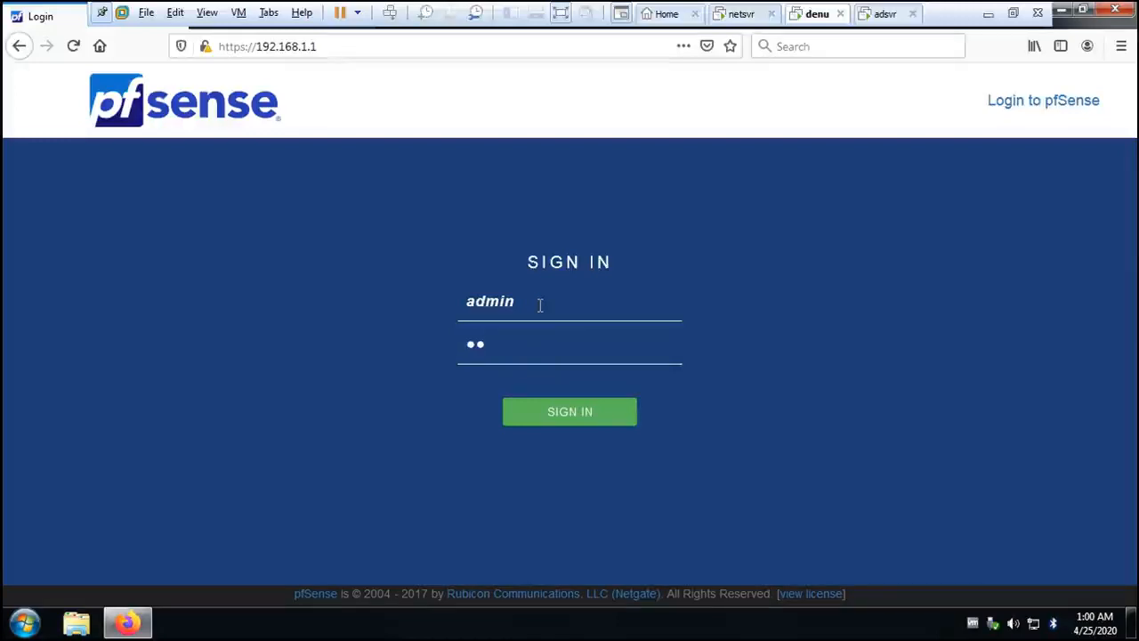
type("word")
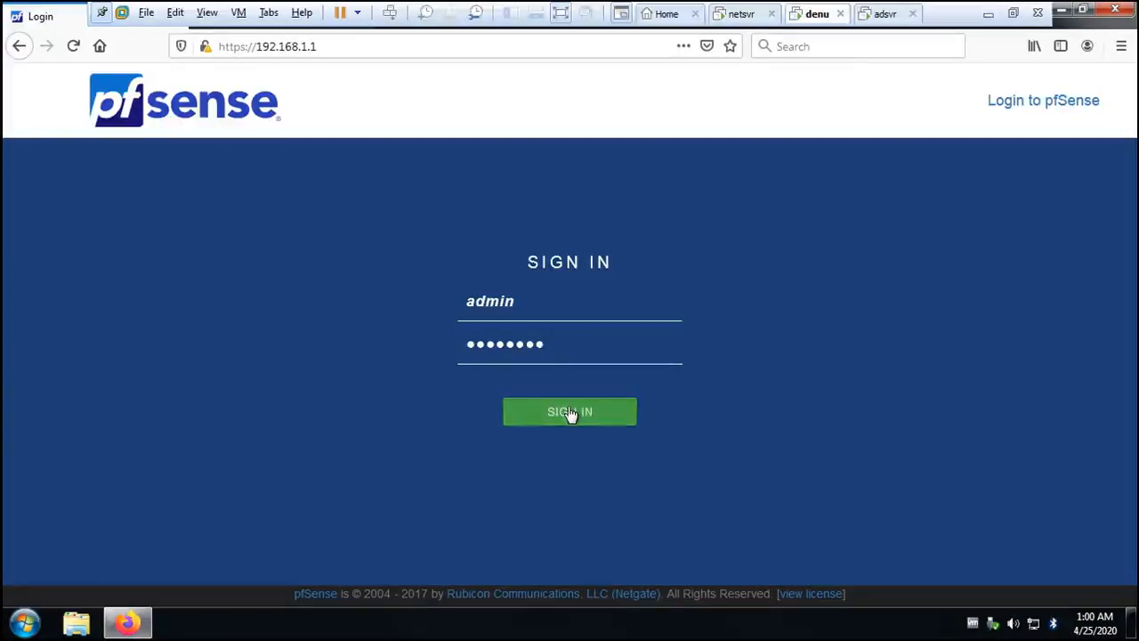
left_click(613, 406)
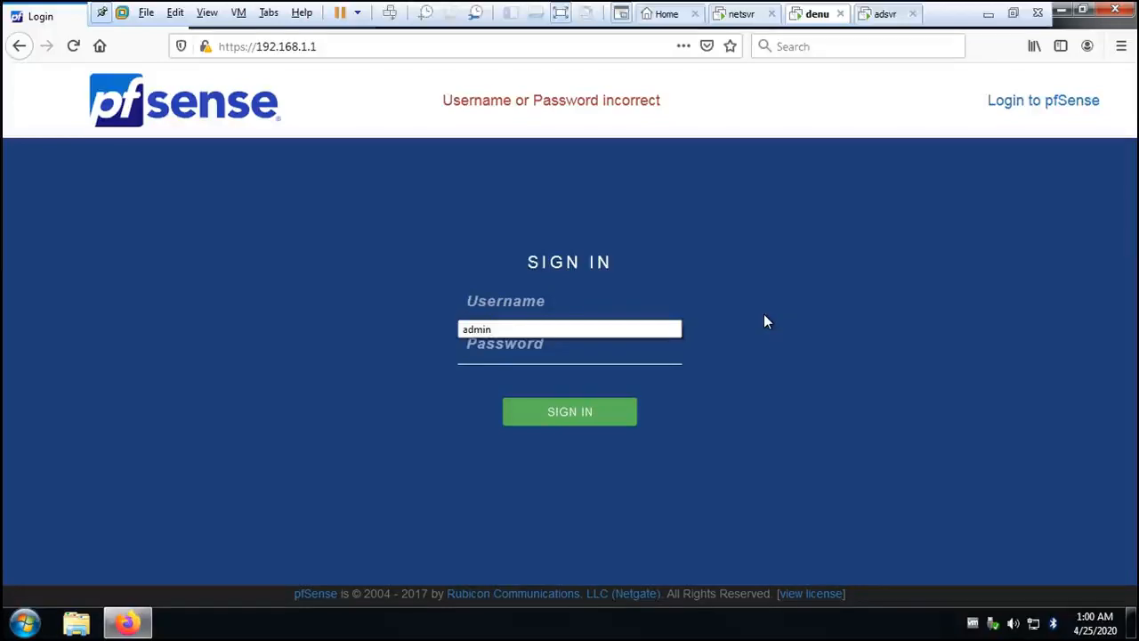
- Retry the pfSense sign-in with the username admin and a re-entered account password, declining to save the login in Firefox
left_click(520, 356)
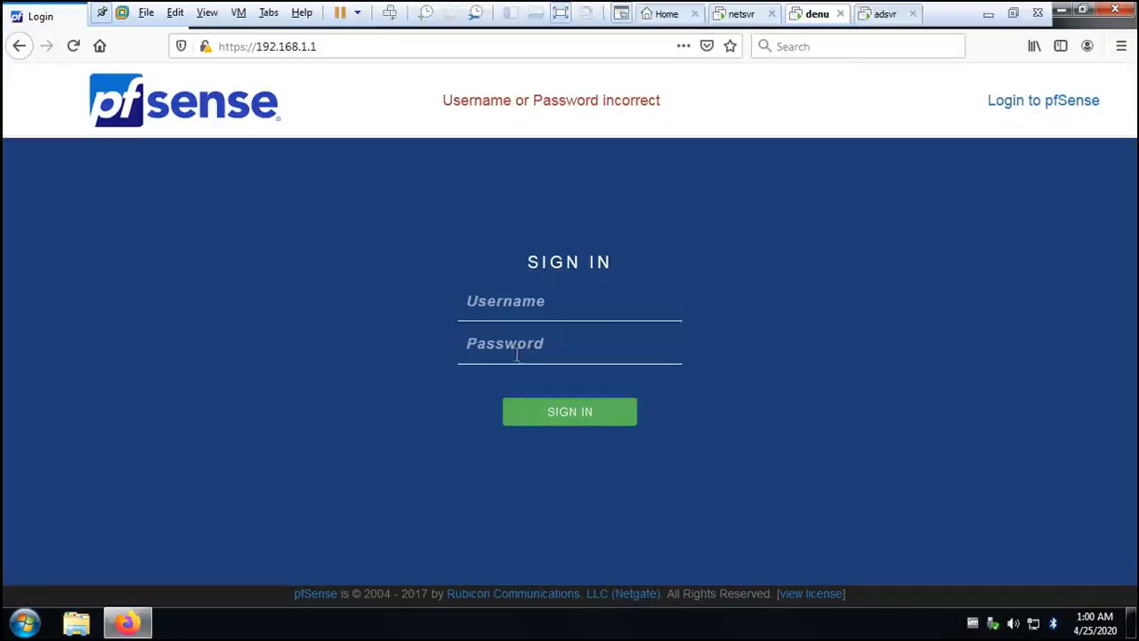
left_click(517, 310)
type("admin")
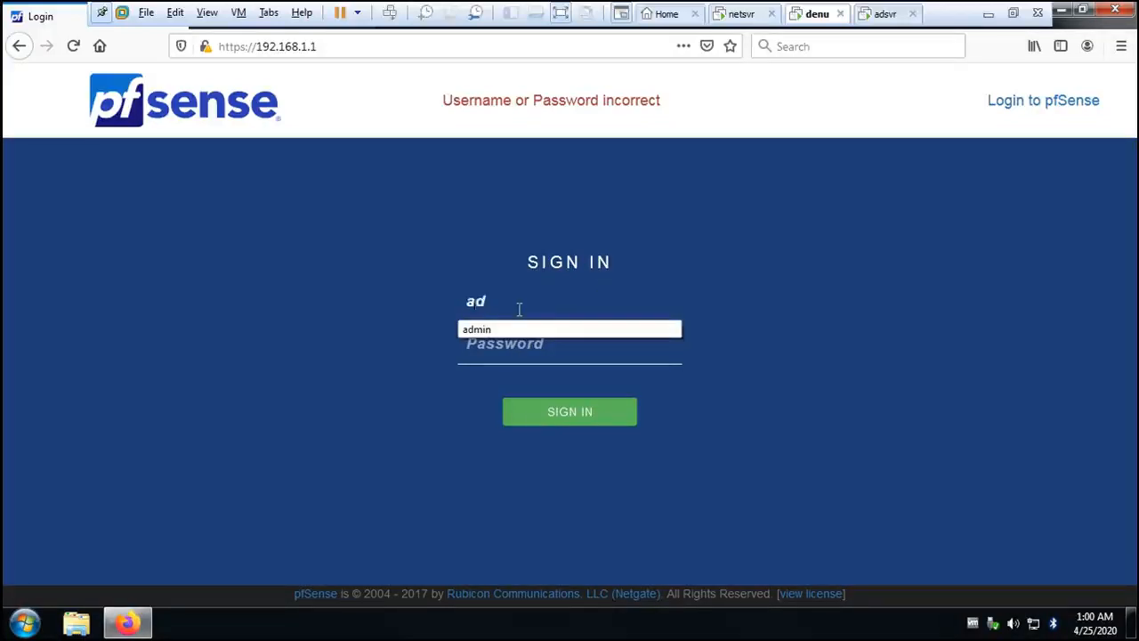
key("Tab")
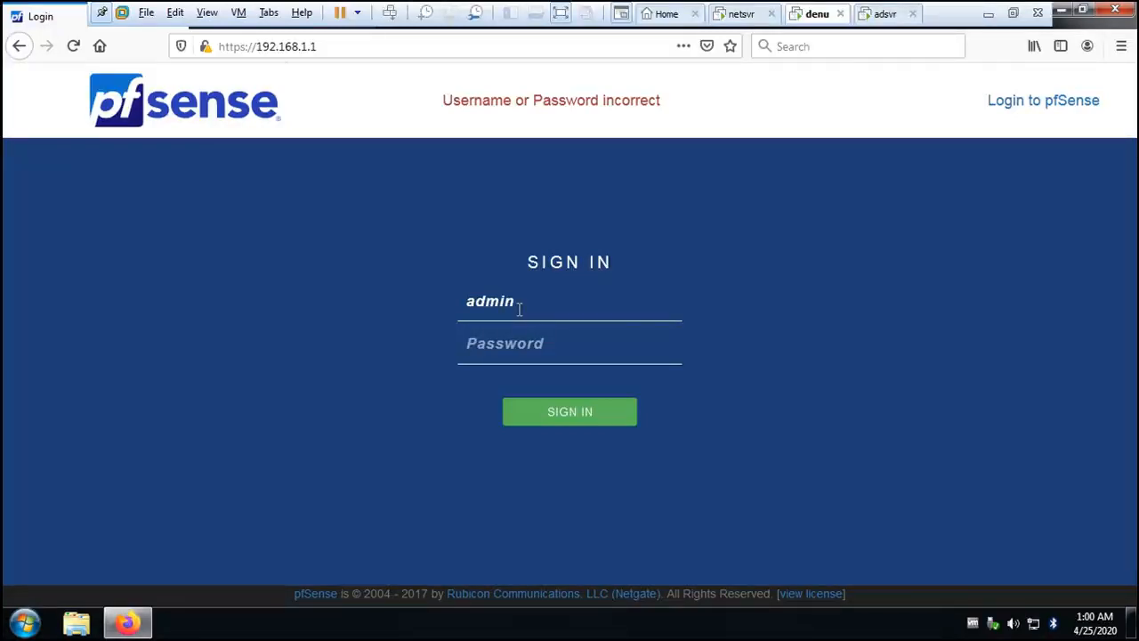
type("pf")
key("BackSpace")
key("BackSpace")
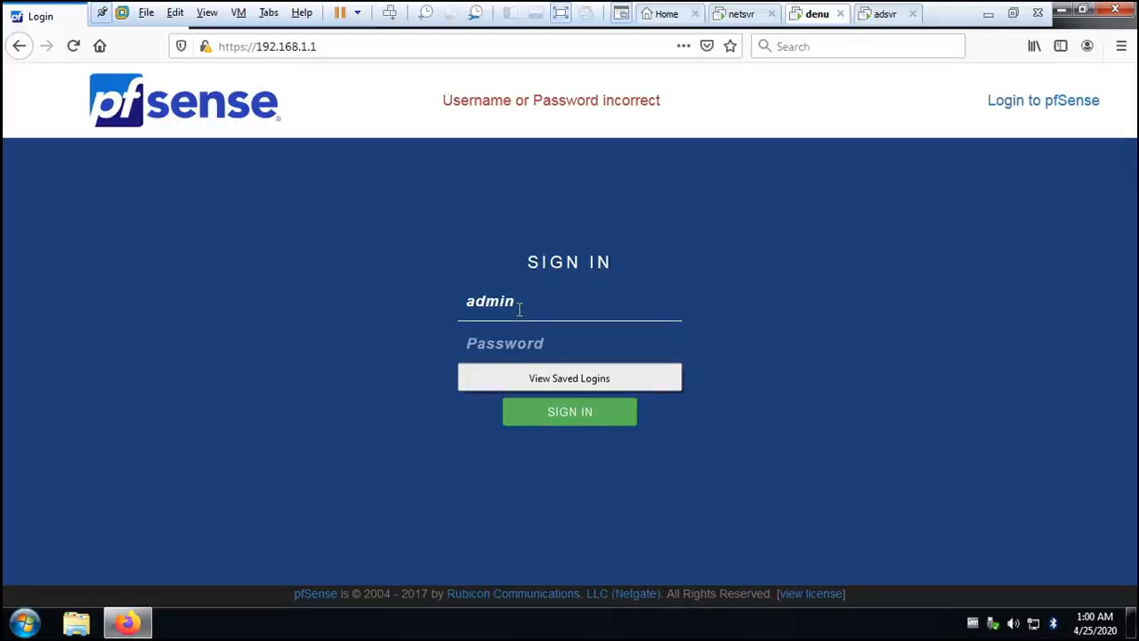
type("pfsens")
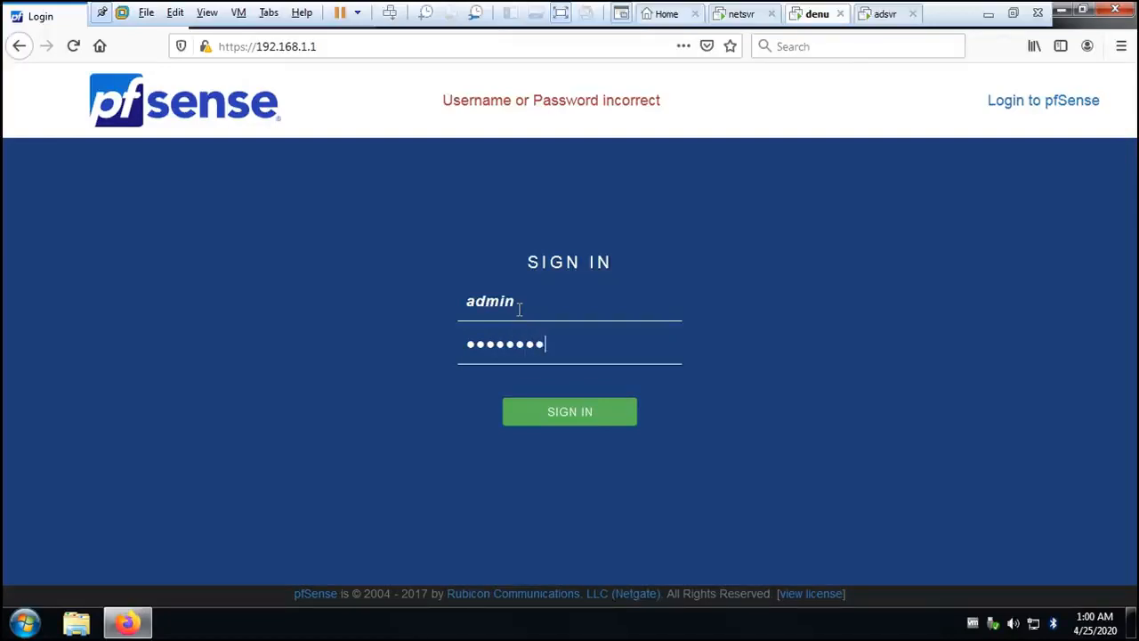
key("Return")
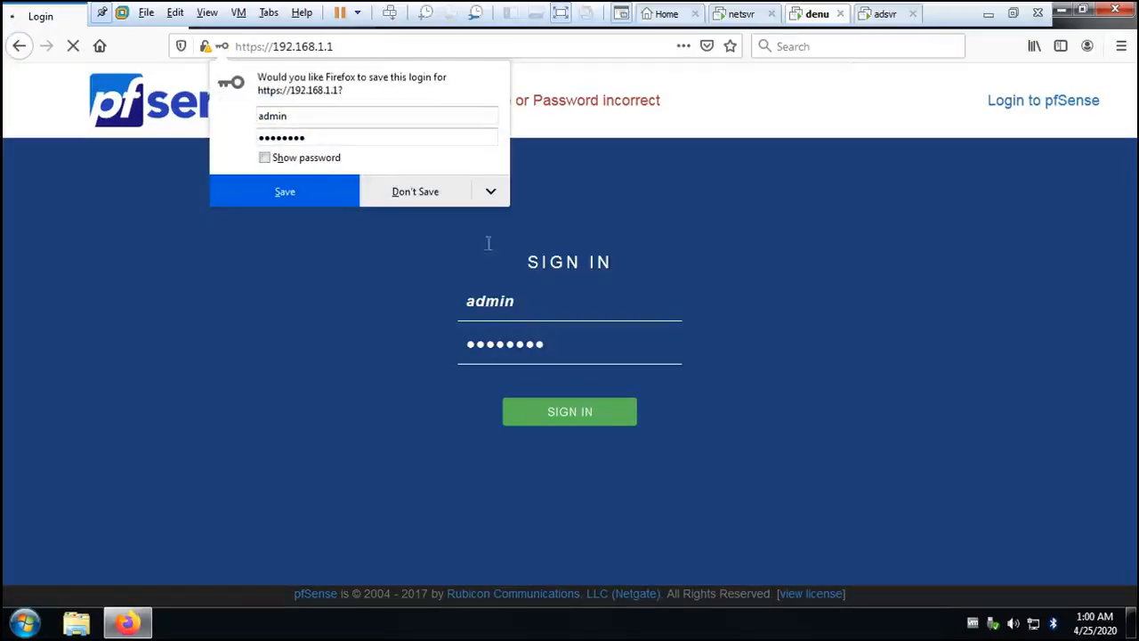
left_click(450, 198)
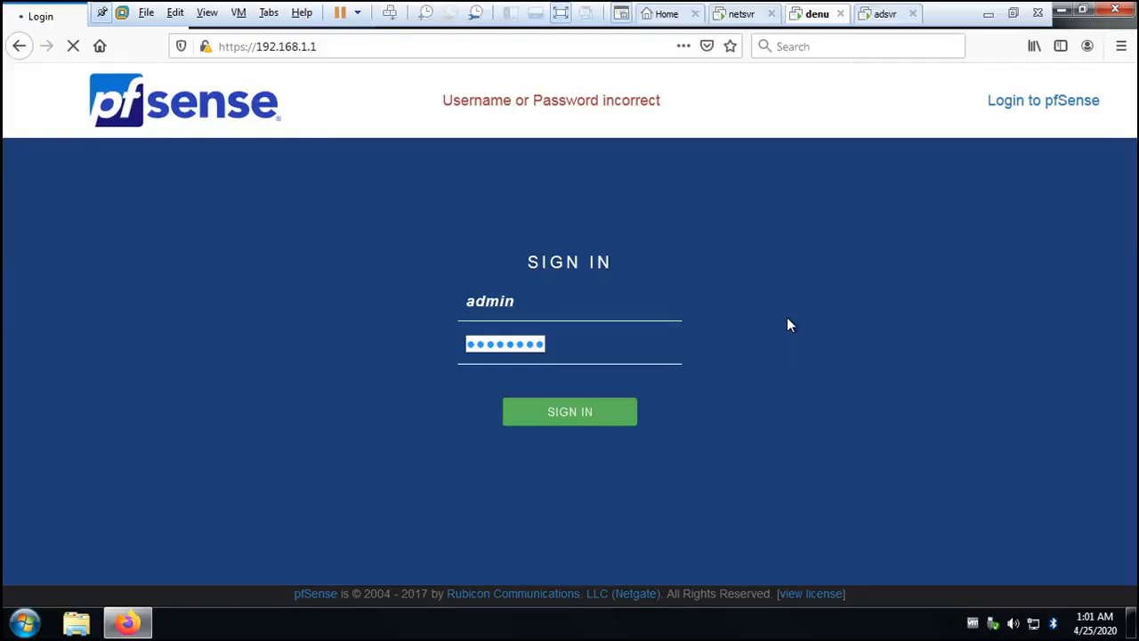
left_click(589, 417)
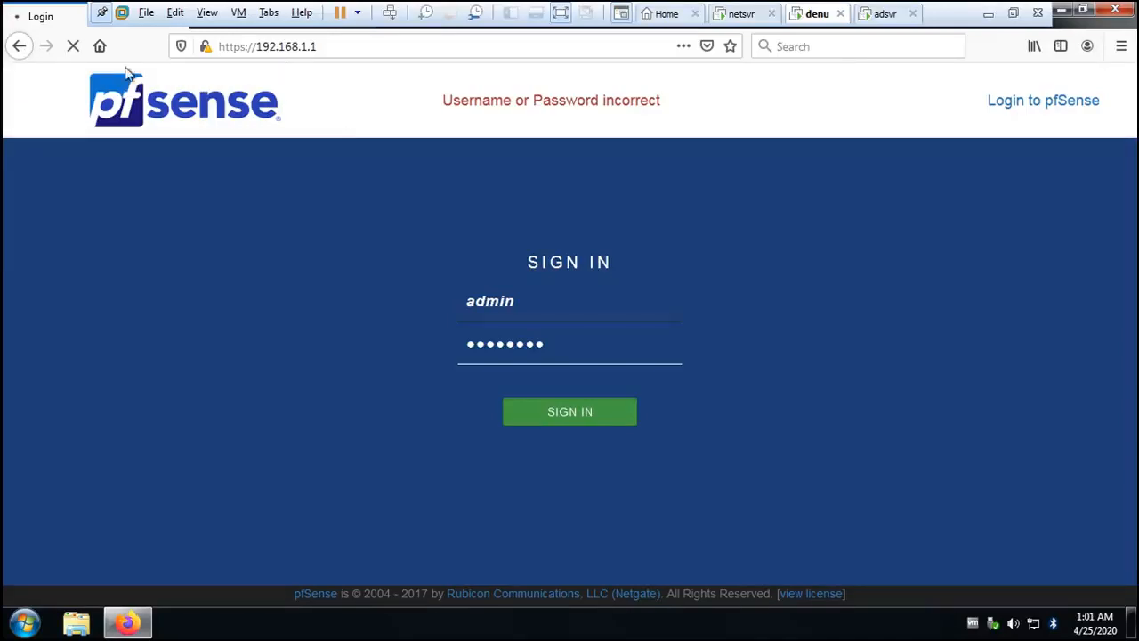
left_click(320, 46)
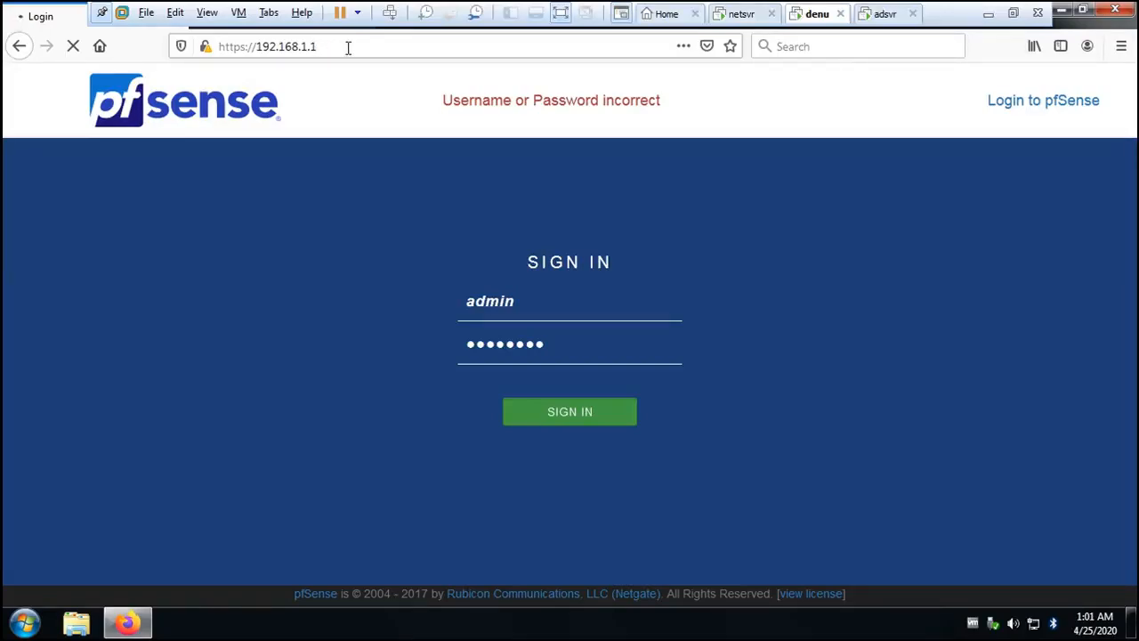
left_click(348, 47)
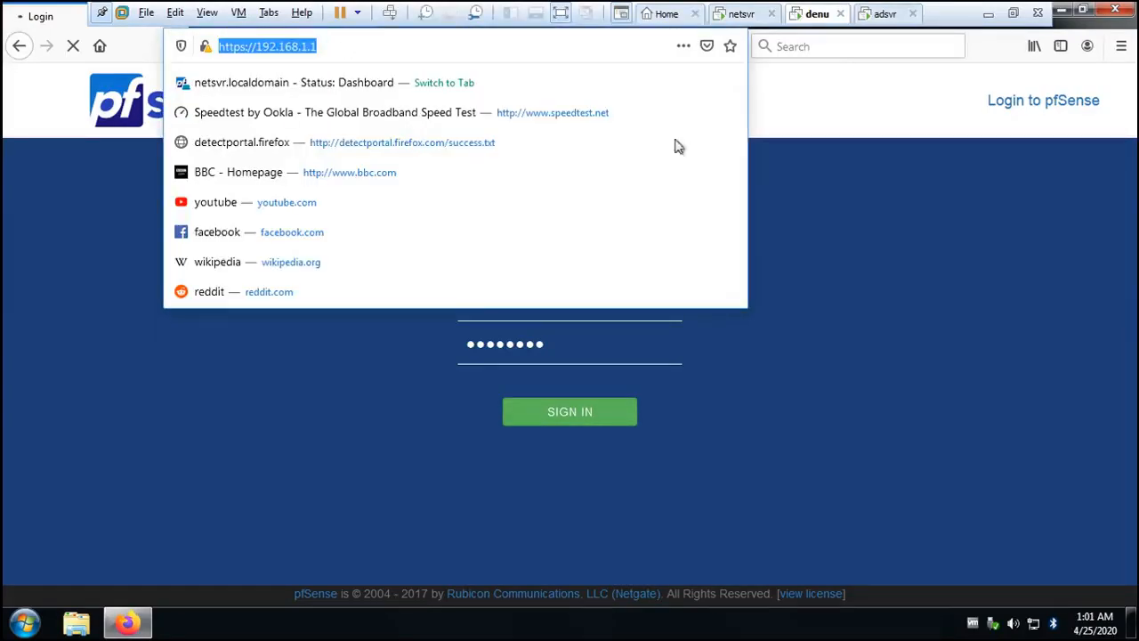
key("Return")
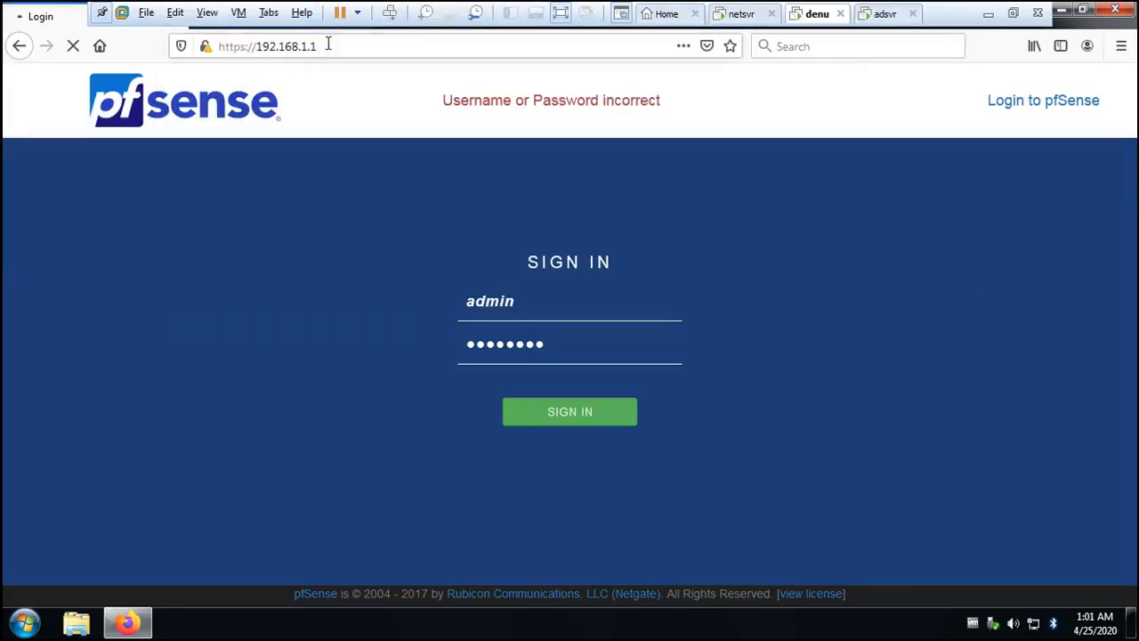
left_click_drag(337, 42, 210, 41)
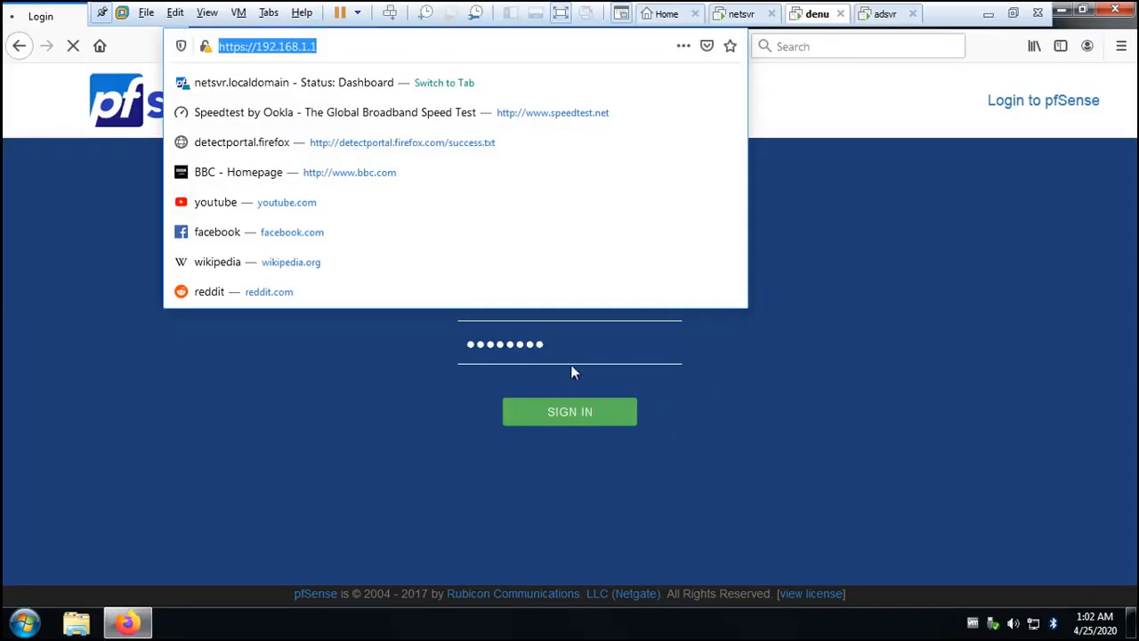
left_click(880, 376)
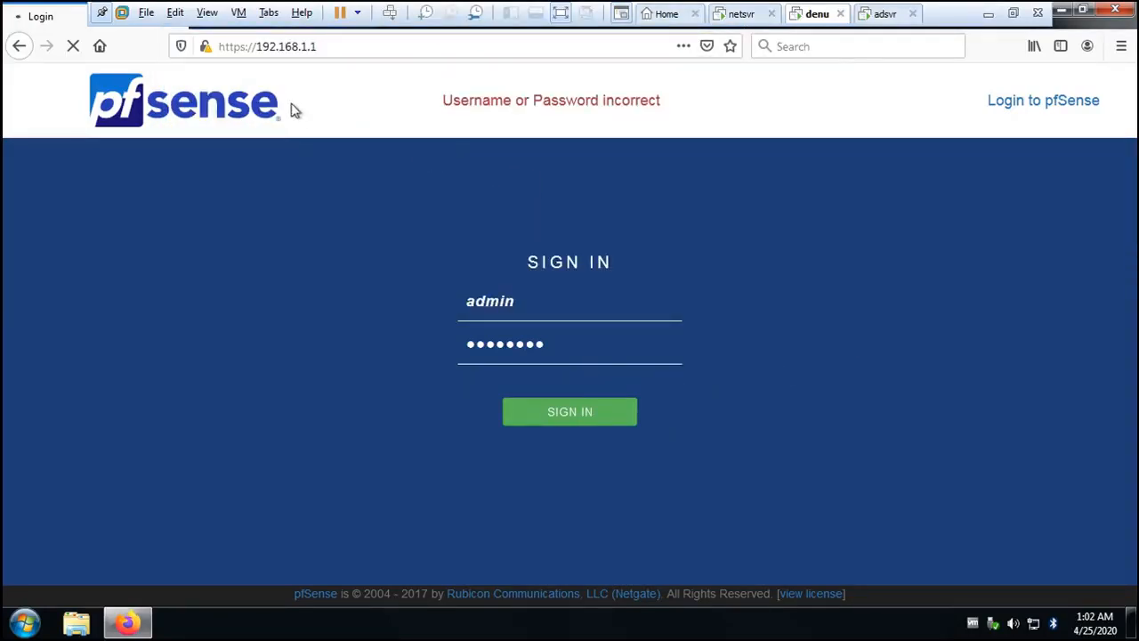
- Clear and re-enter the pfSense account password, submit the sign-in, and retry the submission from the CSRF error page
left_click(535, 300)
left_click(549, 346)
key("BackSpace")
key("BackSpace")
key("BackSpace")
key("BackSpace")
key("BackSpace")
key("BackSpace")
key("BackSpace")
key("BackSpace")
left_click(551, 348)
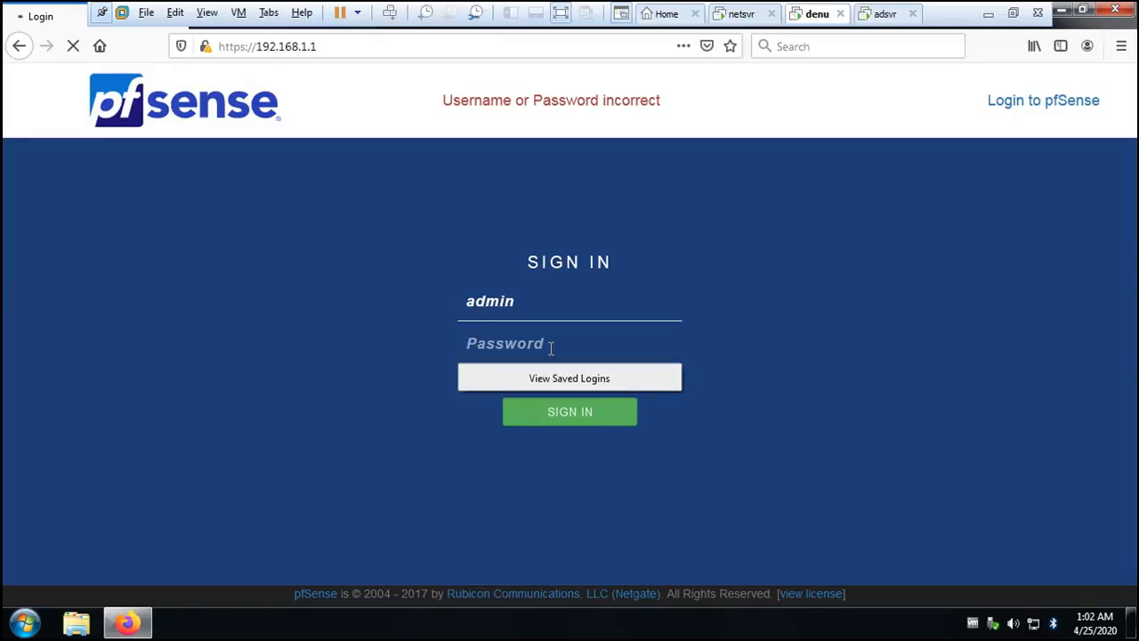
type("pf")
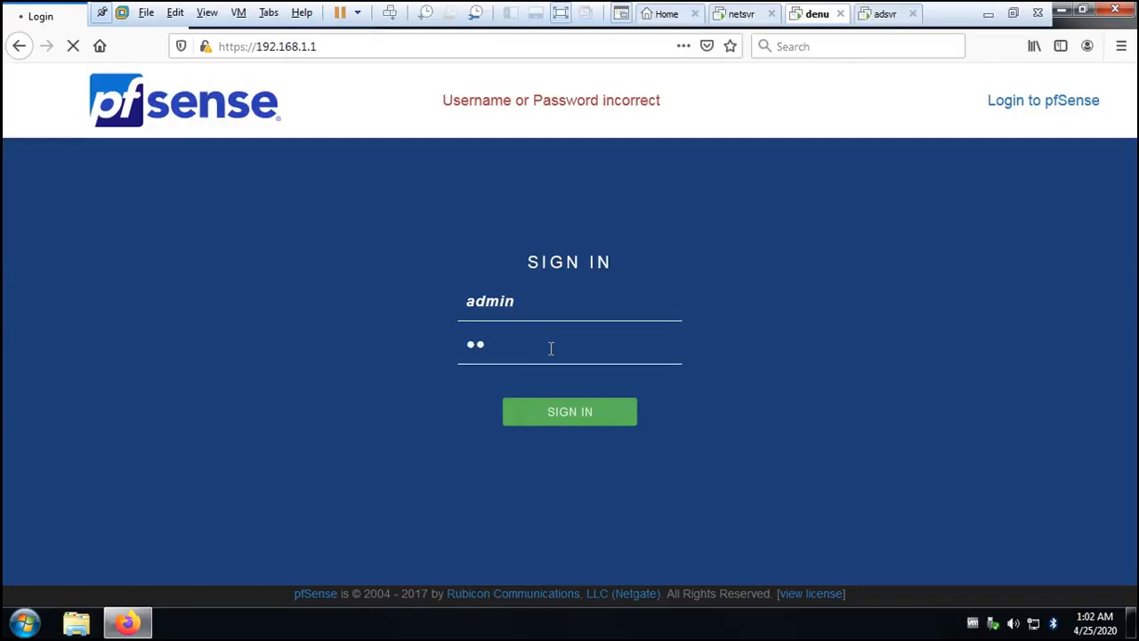
type("sense1")
left_click(590, 421)
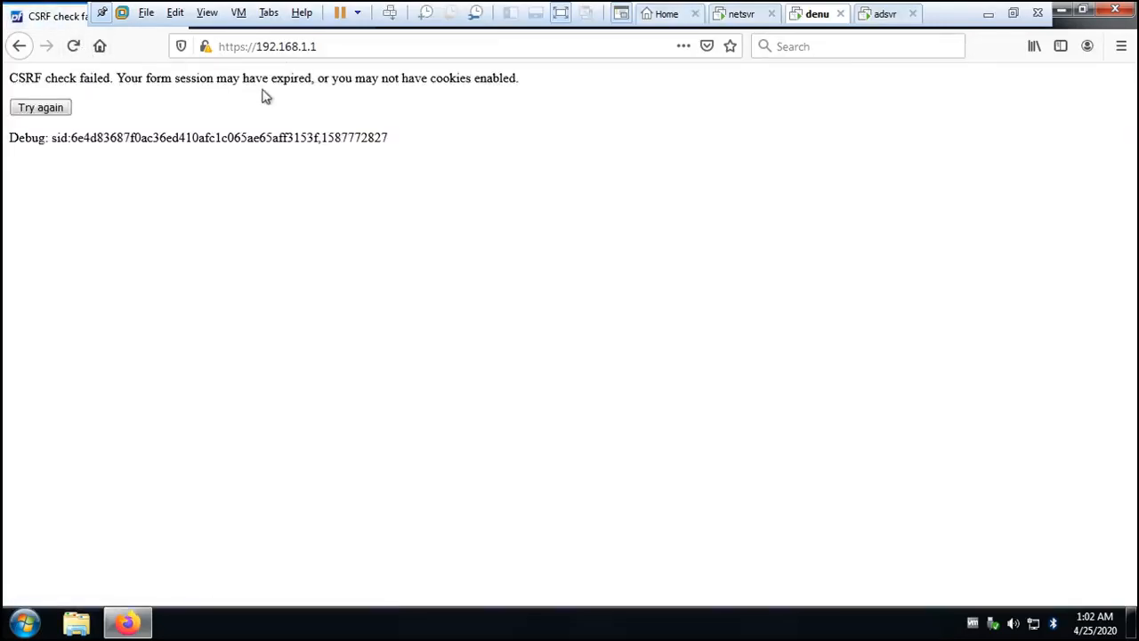
left_click(53, 110)
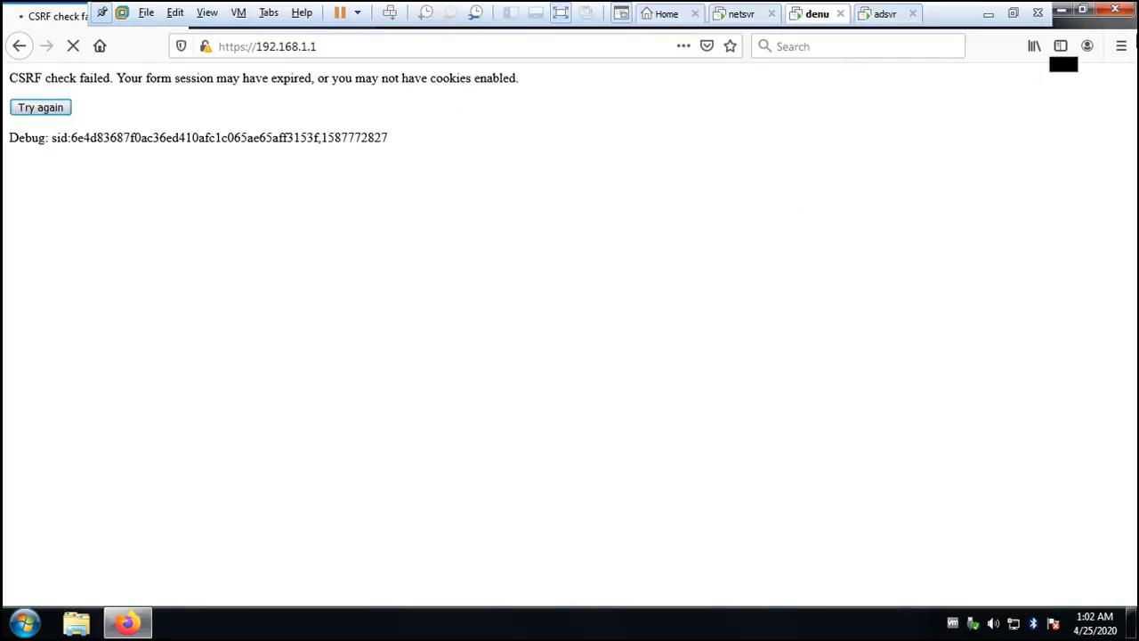
- Close Firefox with all its tabs and launch it again in the denu virtual machine
left_click(1120, 13)
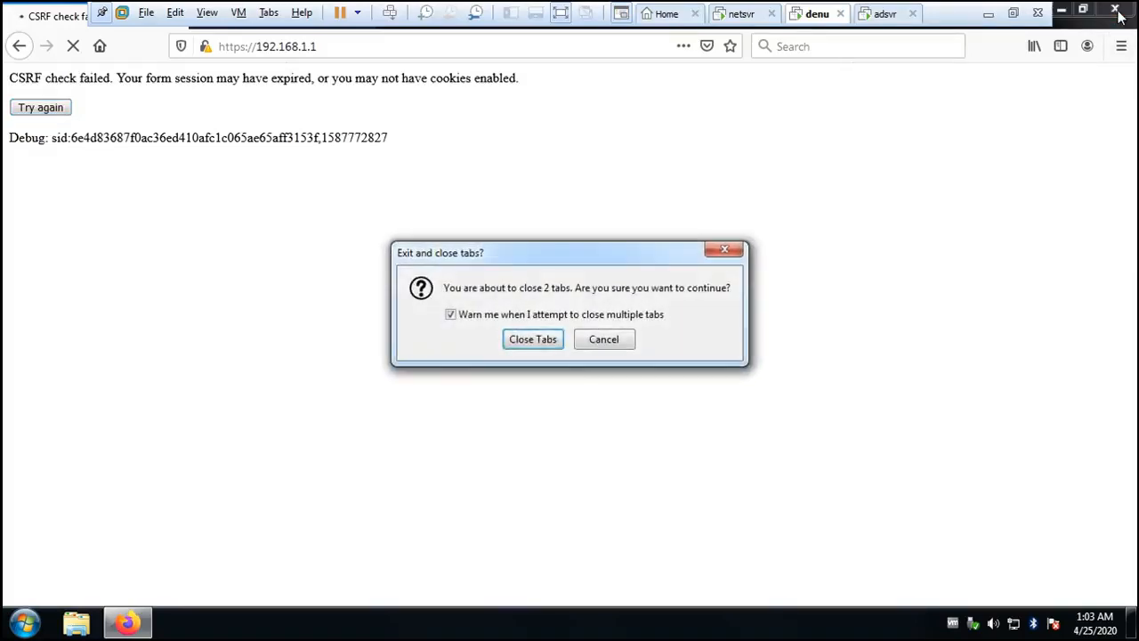
left_click(551, 340)
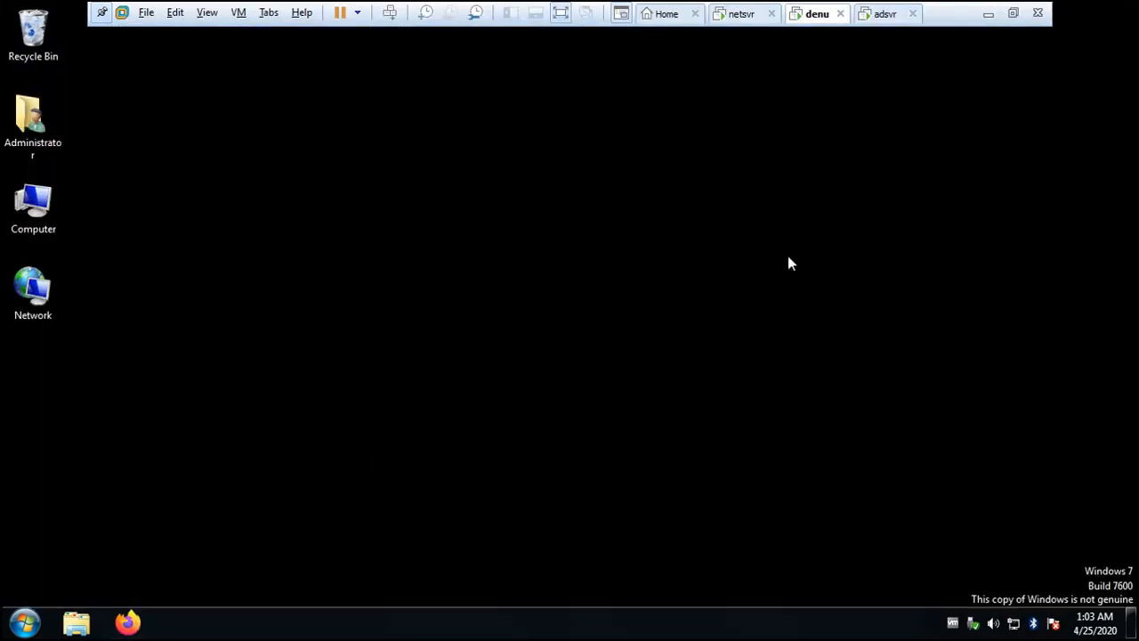
left_click(128, 621)
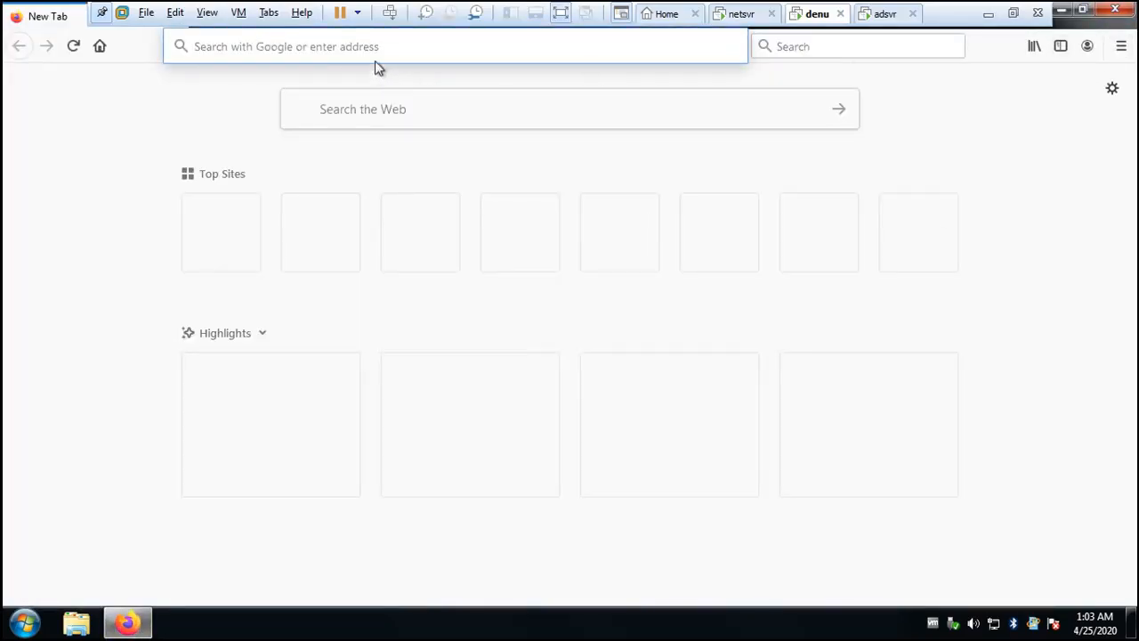
left_click(374, 47)
type("192.168.1.1/")
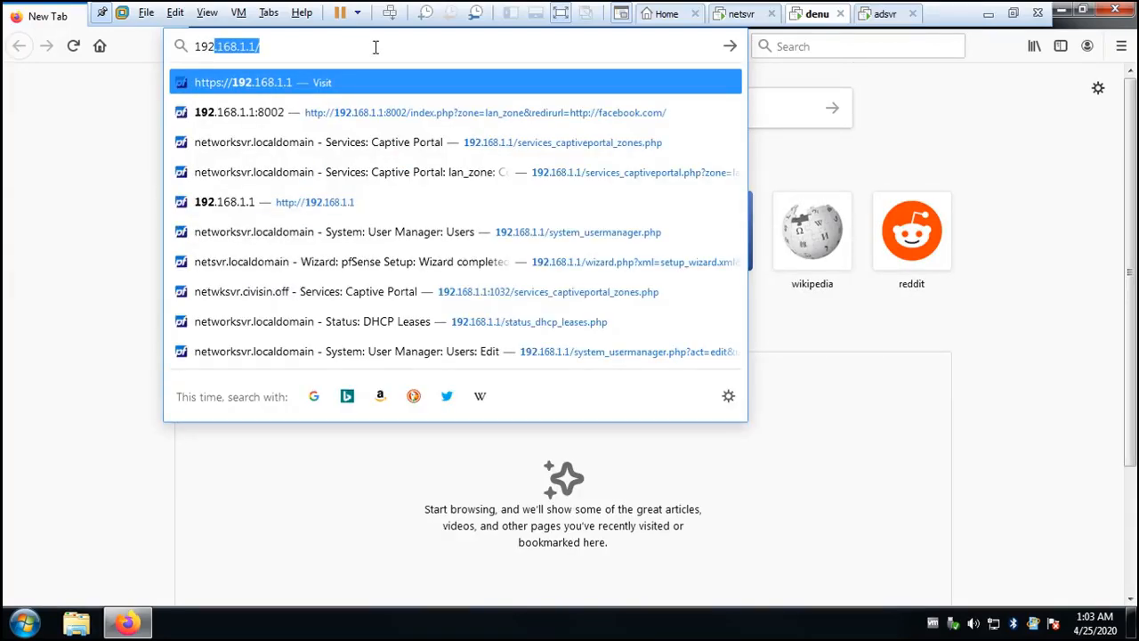
key("Right")
key("Return")
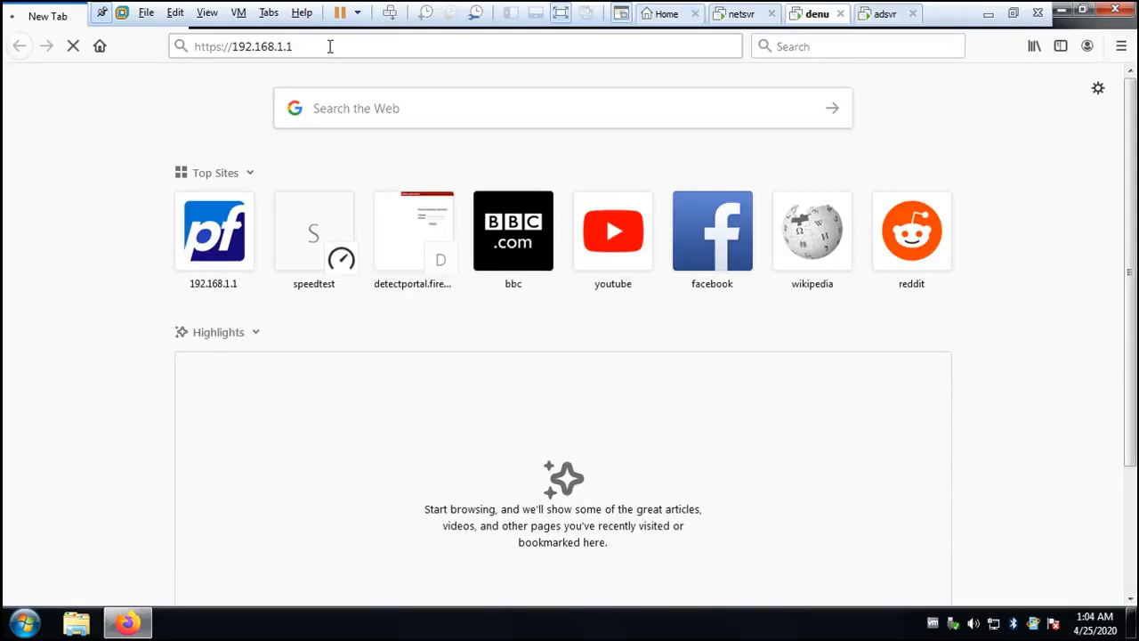
type("/")
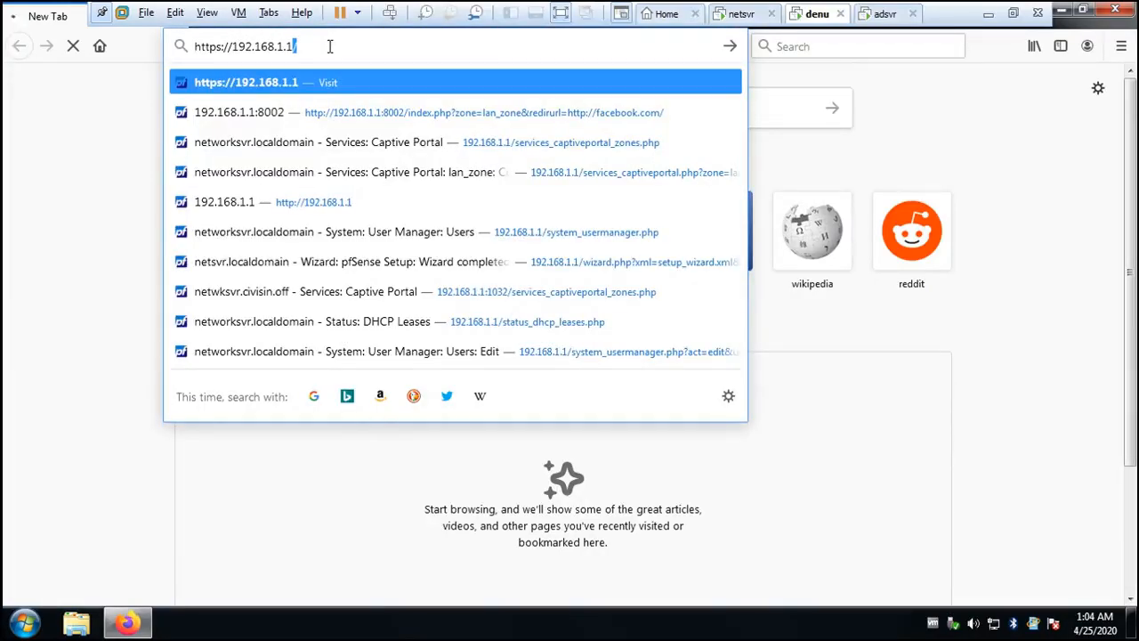
key("Return")
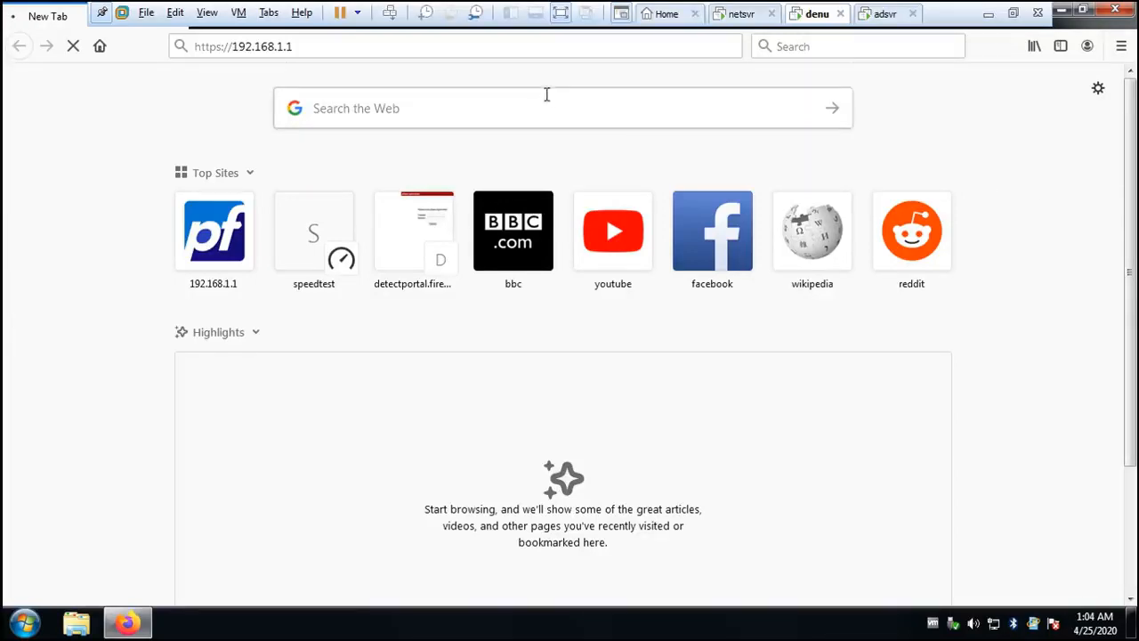
left_click(389, 46)
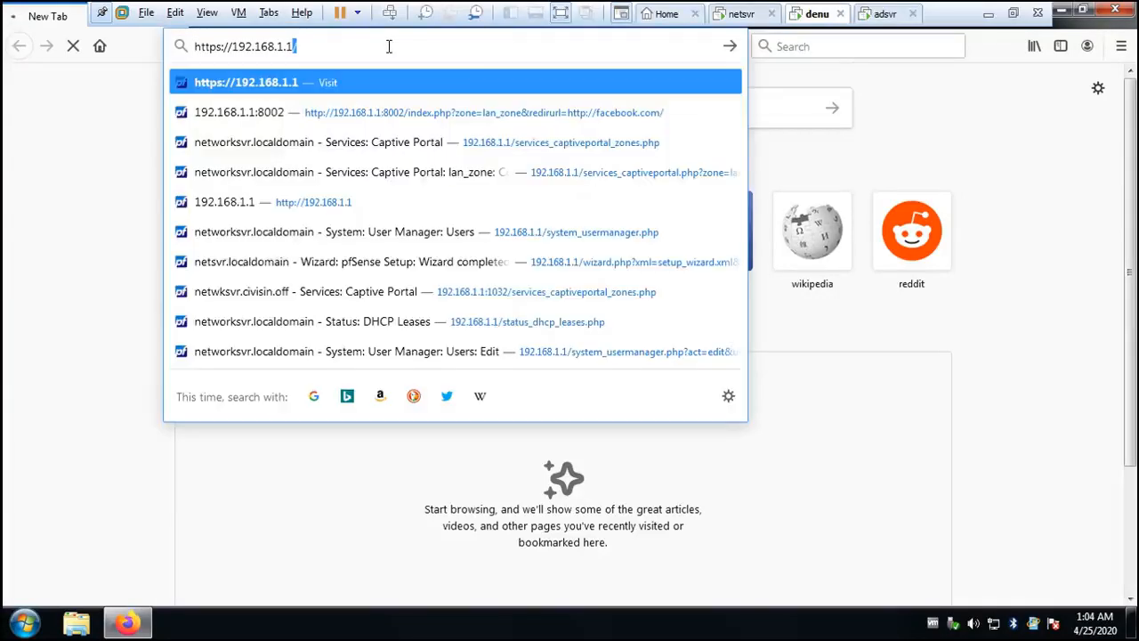
left_click(988, 165)
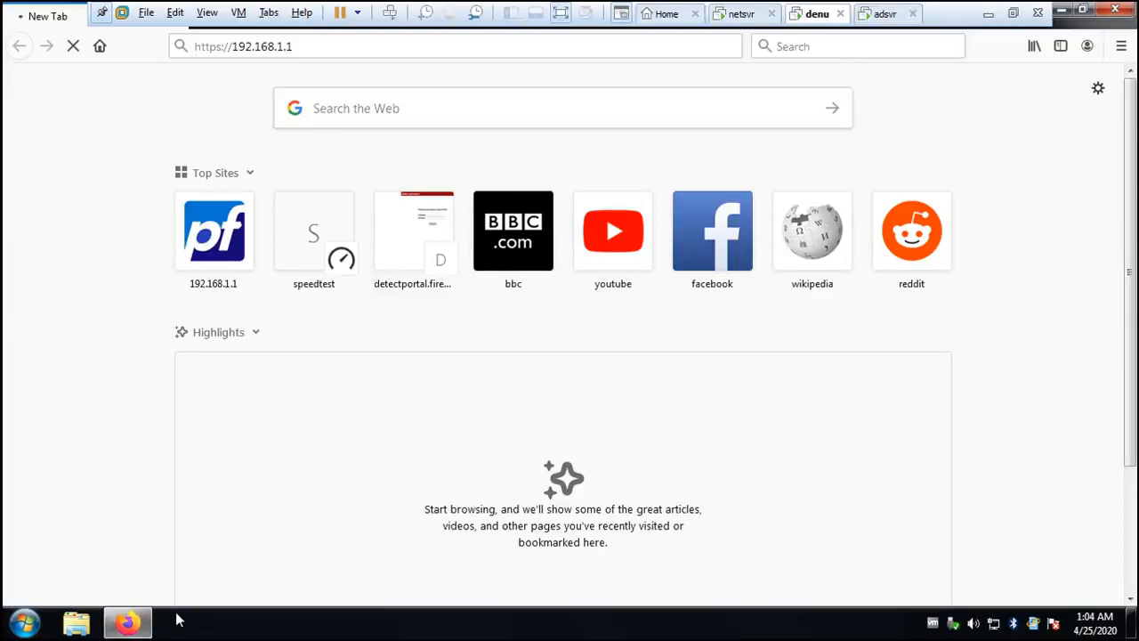
- Check the connection to pfSense by running ping 192.168.1.1 in a command prompt, and minimize the prompt window
key("super+r")
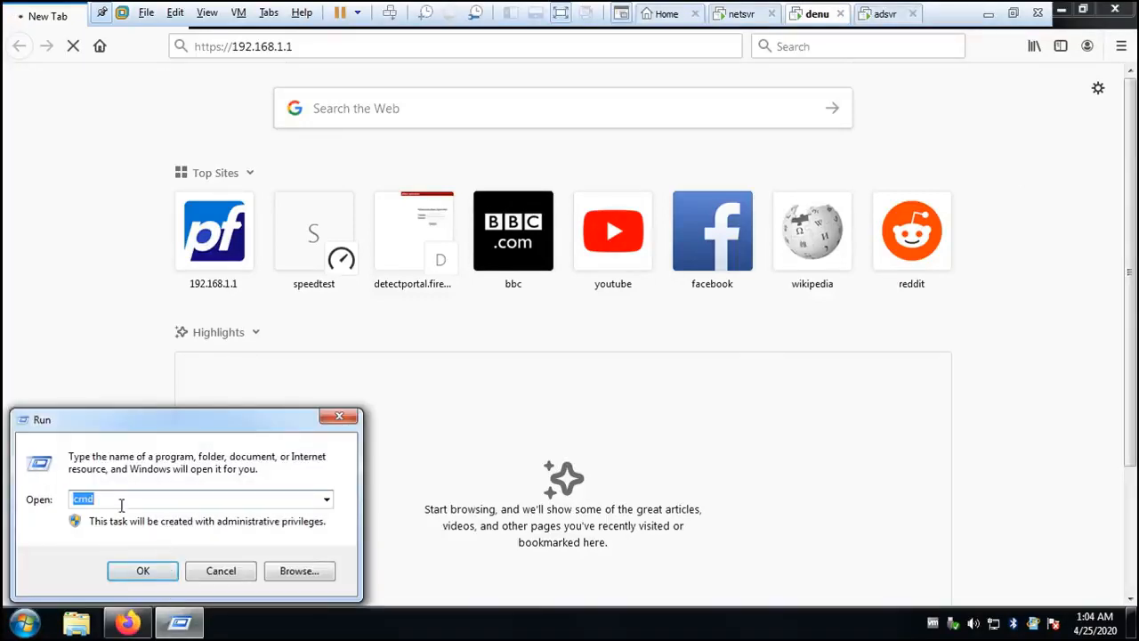
key("Escape")
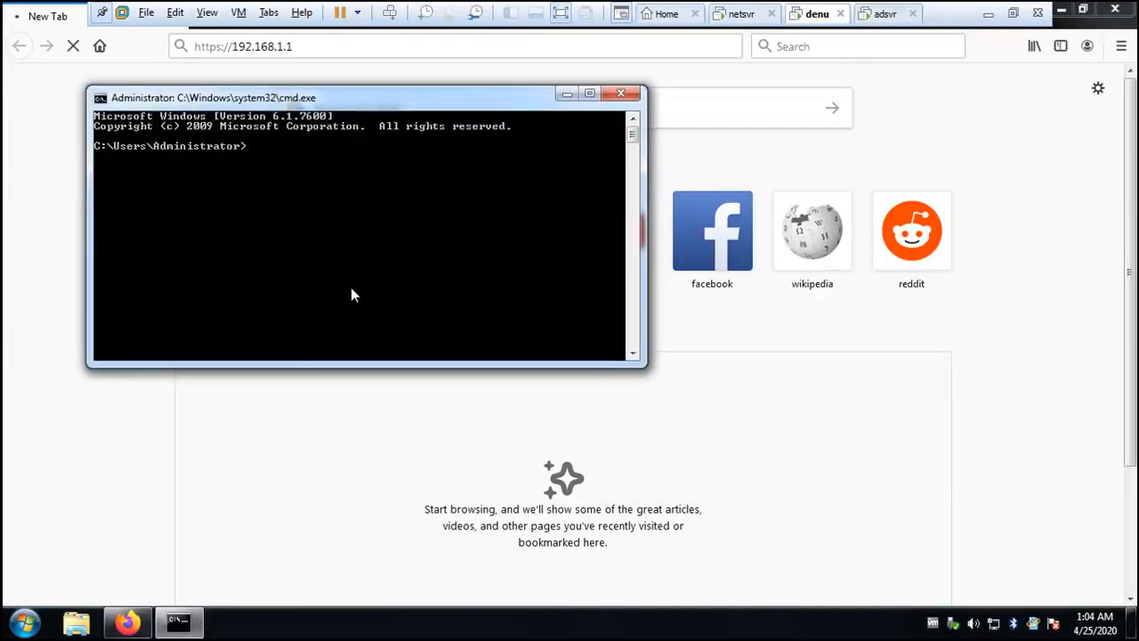
type("ping 192.168.")
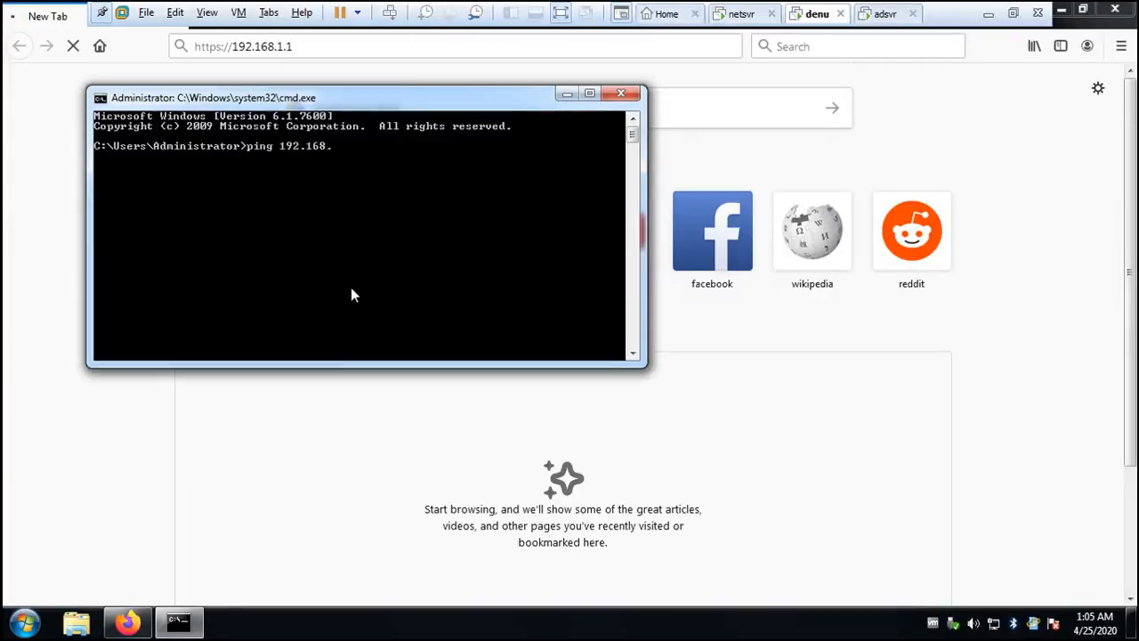
type("1.1")
key("Return")
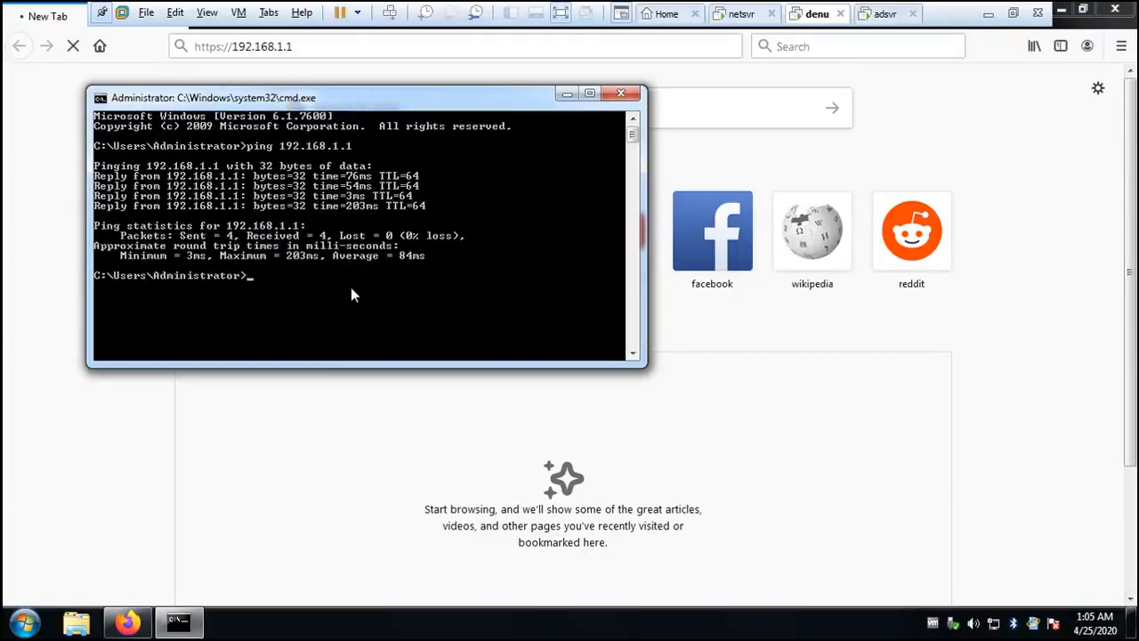
left_click(566, 93)
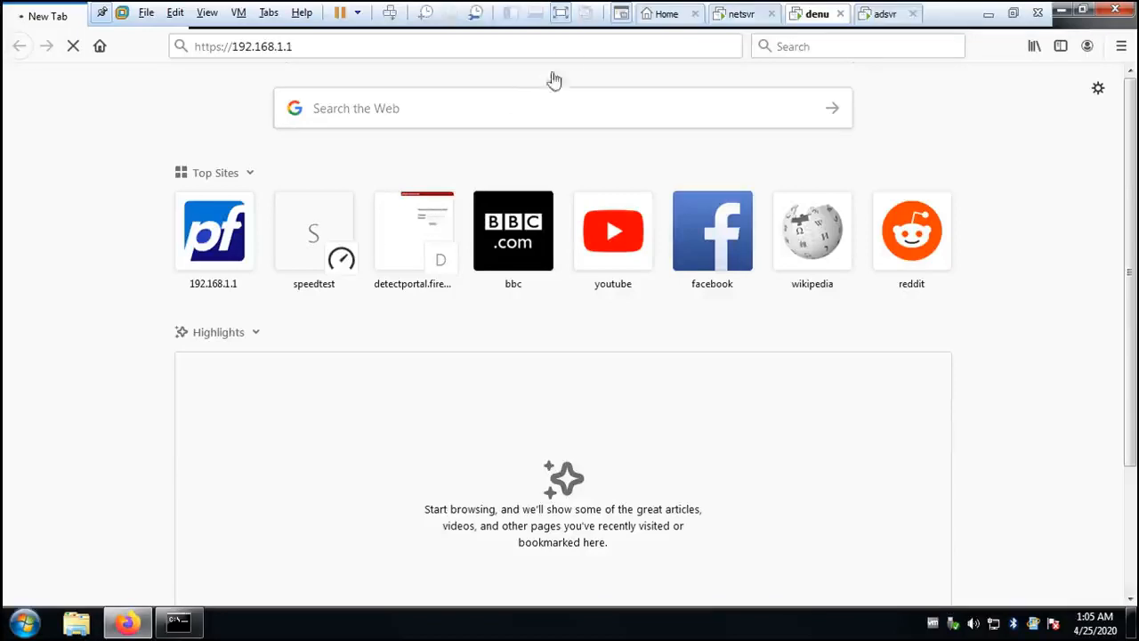
- Take the denu machine out of full screen and sign in to pfSense as admin with the account password, declining to save the login
left_click(560, 12)
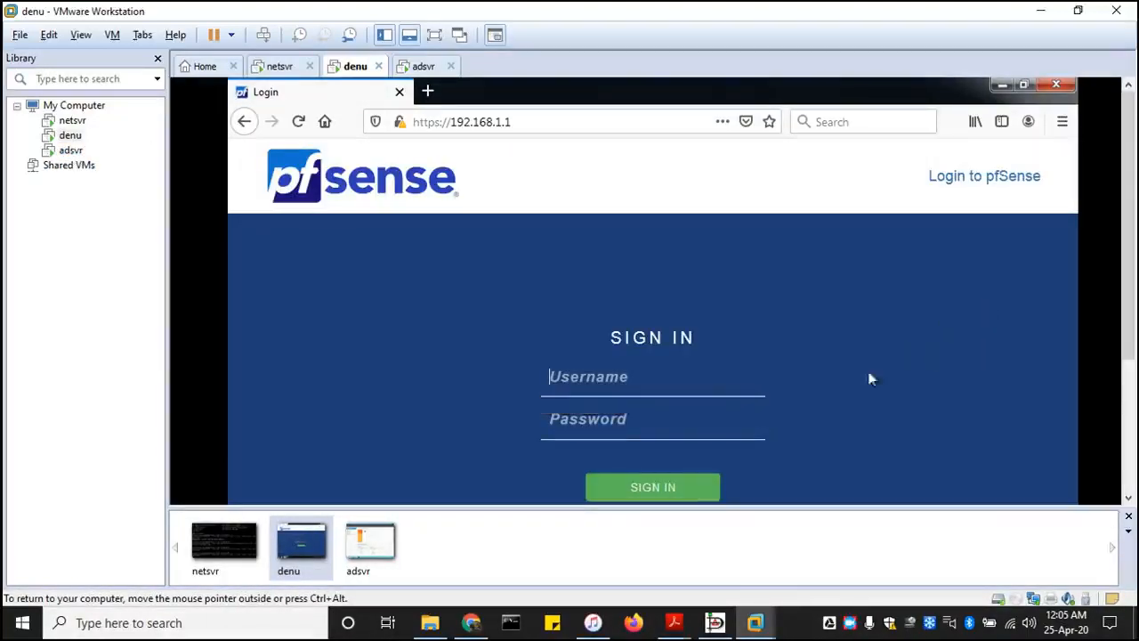
type("ad")
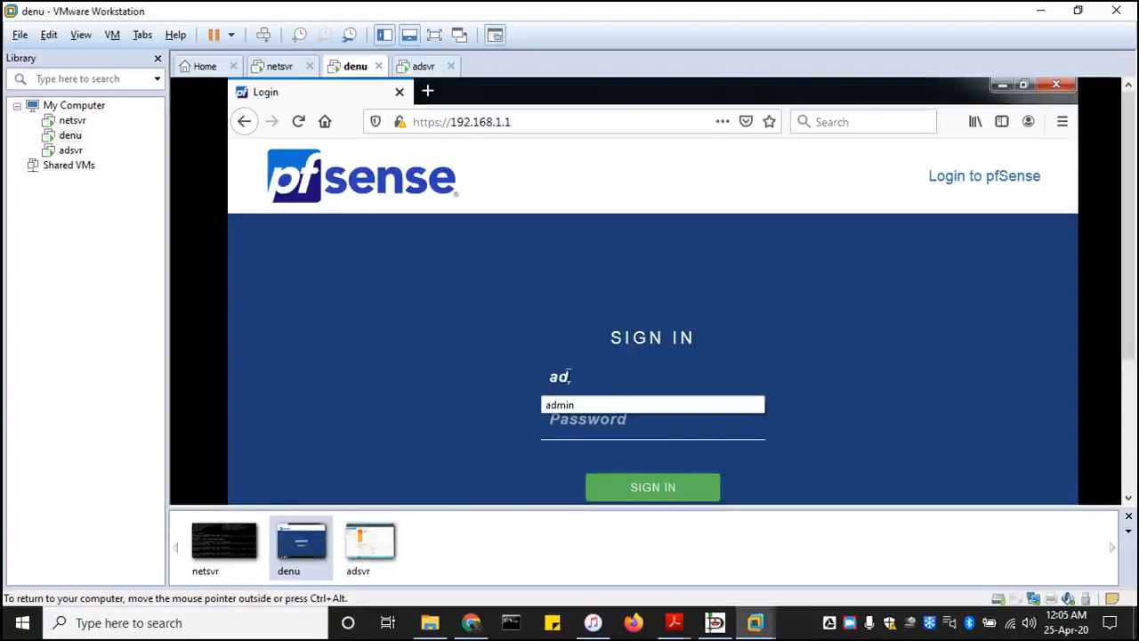
type("min")
key("Tab")
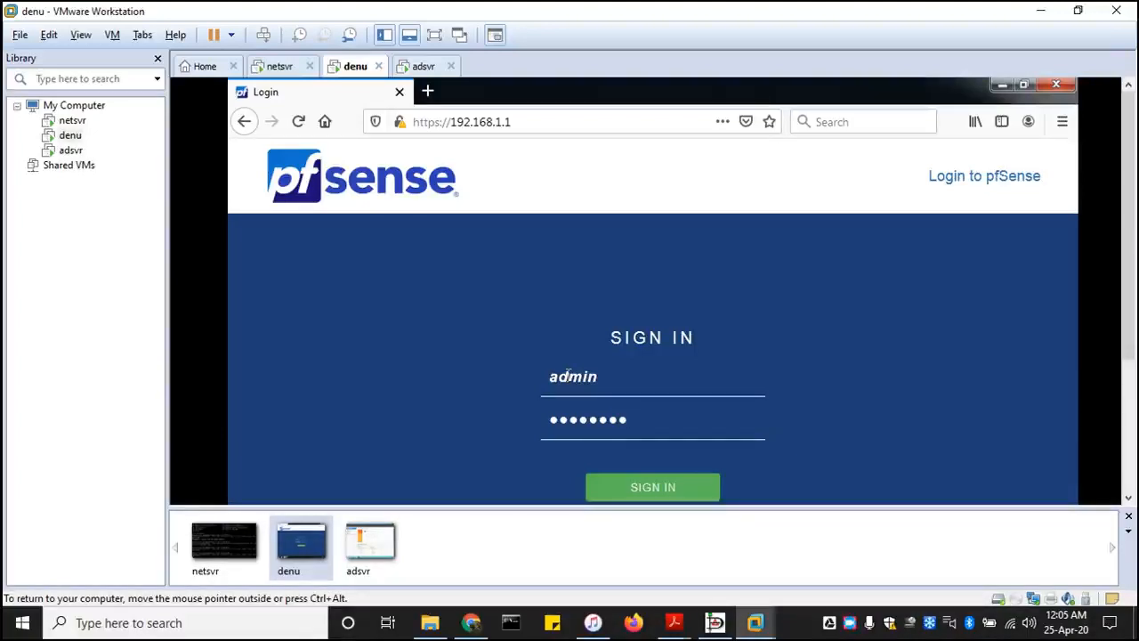
left_click(652, 486)
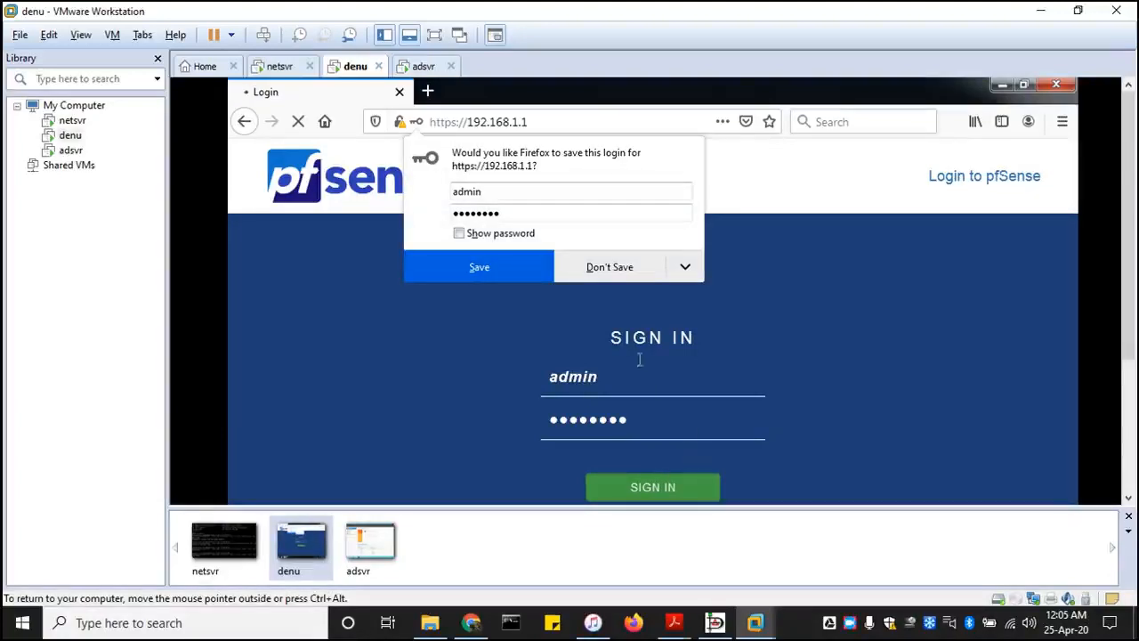
left_click(616, 269)
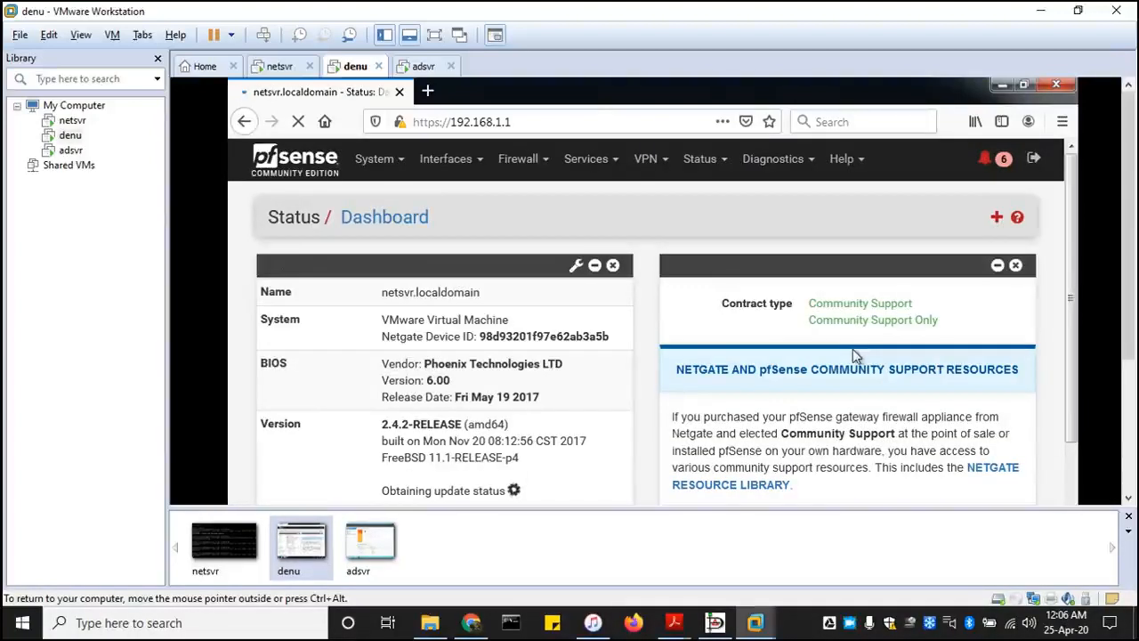
- Open the pfSense DHCP Server settings for the LAN interface and return the denu machine to full screen
scroll(853, 349, "down", 5)
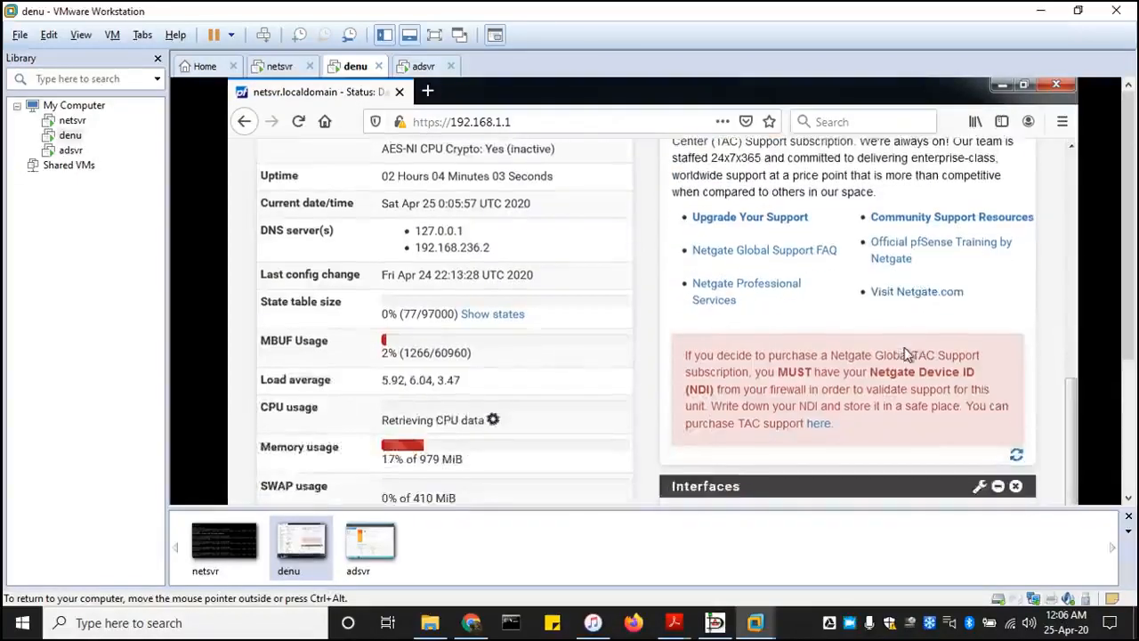
scroll(906, 353, "up", 6)
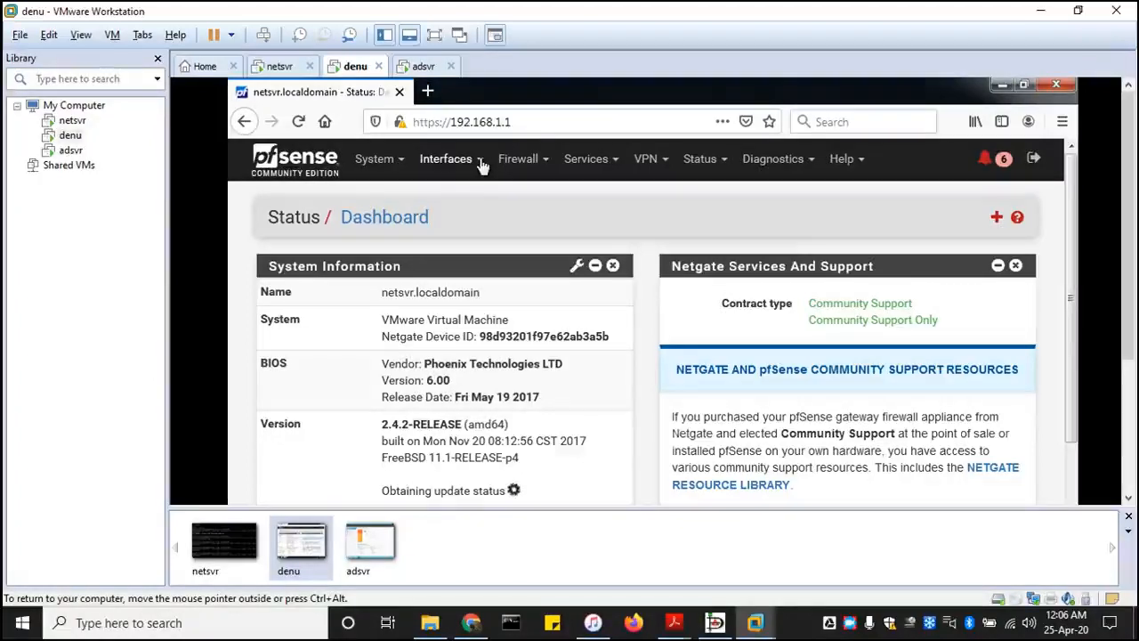
left_click(616, 164)
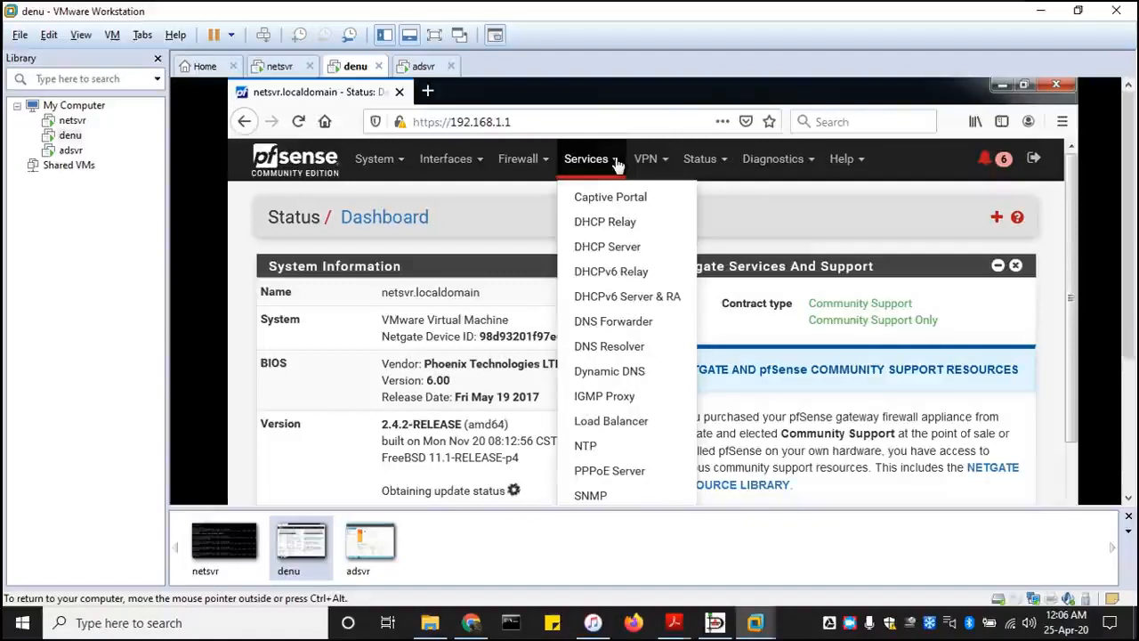
left_click(612, 253)
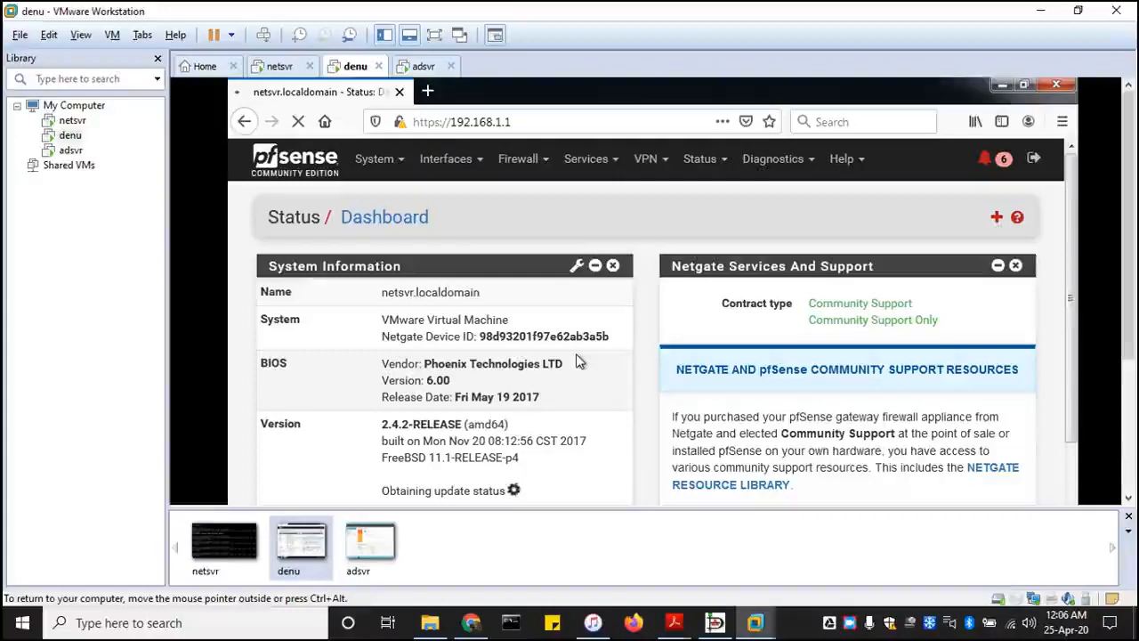
scroll(576, 360, "down", 5)
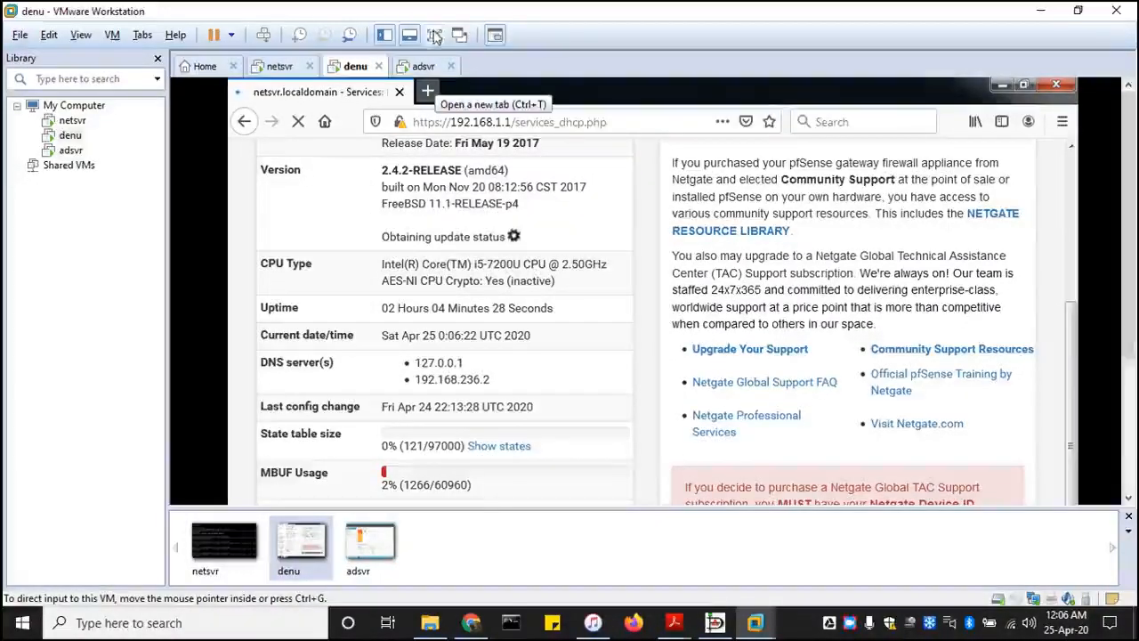
left_click(435, 34)
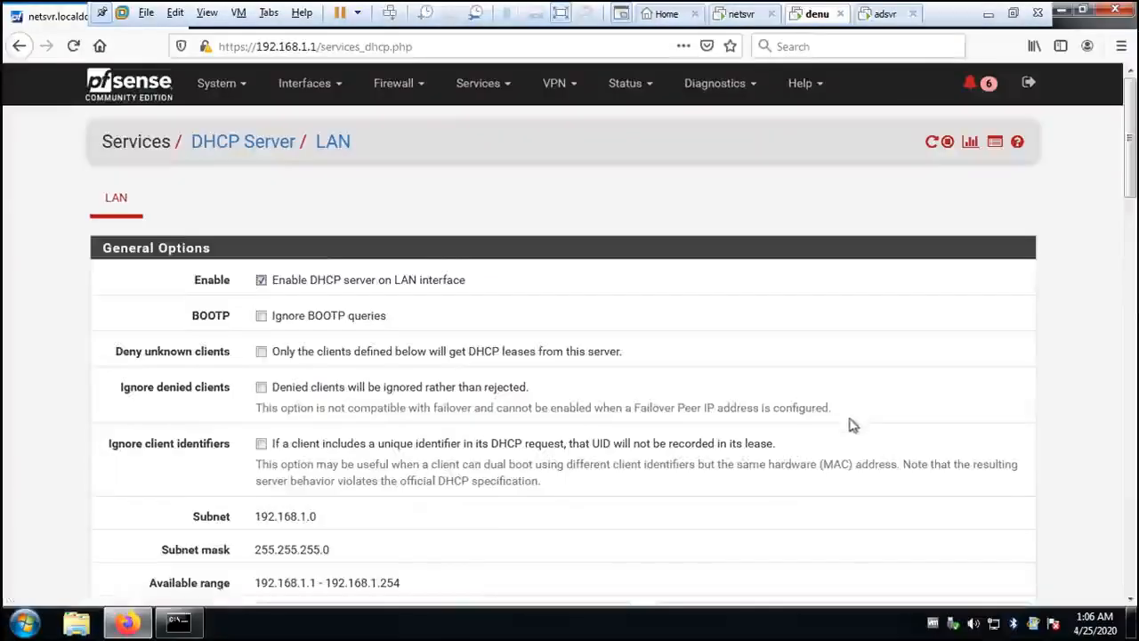
- Set the first DNS server of the LAN DHCP server to 192.168.1.10
scroll(750, 447, "down", 3)
scroll(628, 477, "down", 2)
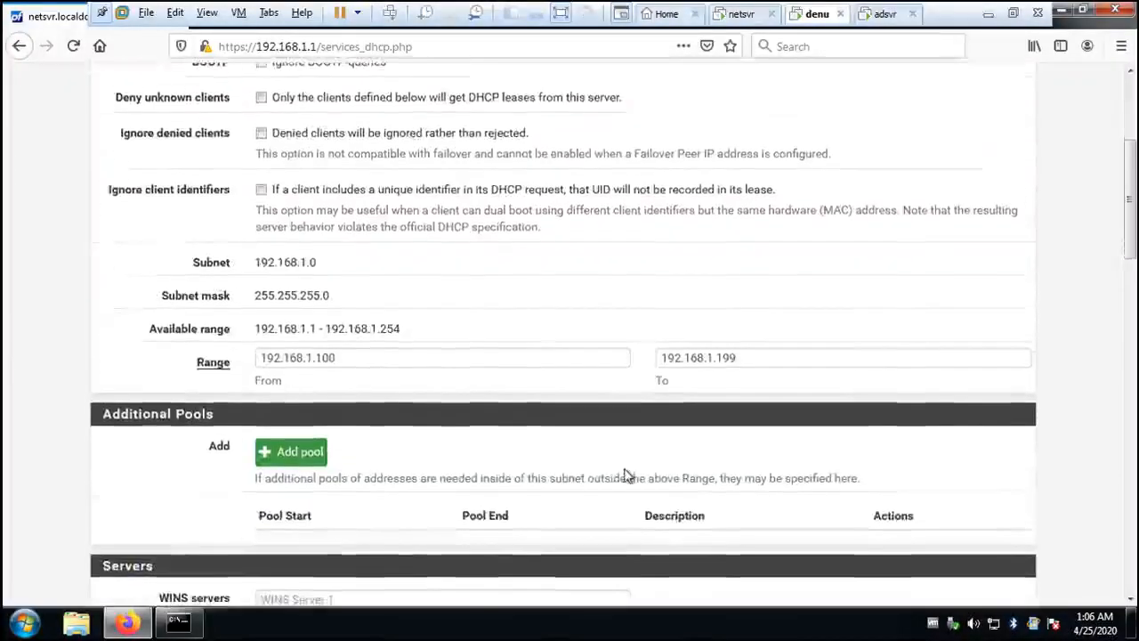
scroll(612, 462, "down", 5)
scroll(612, 462, "down", 6)
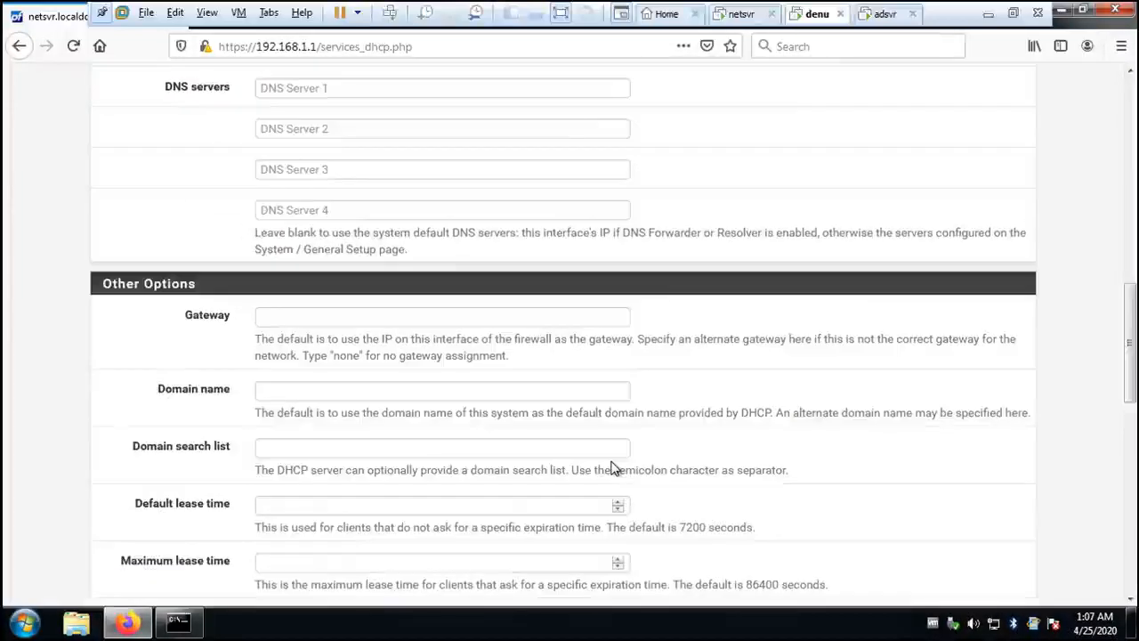
scroll(346, 287, "up", 5)
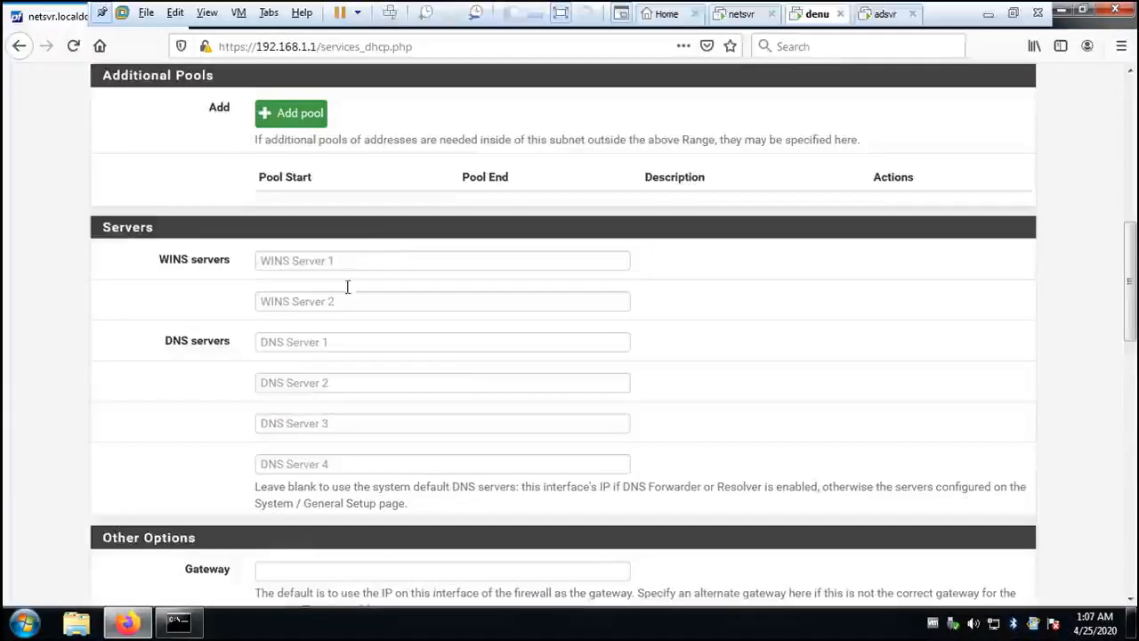
left_click(298, 345)
type("1")
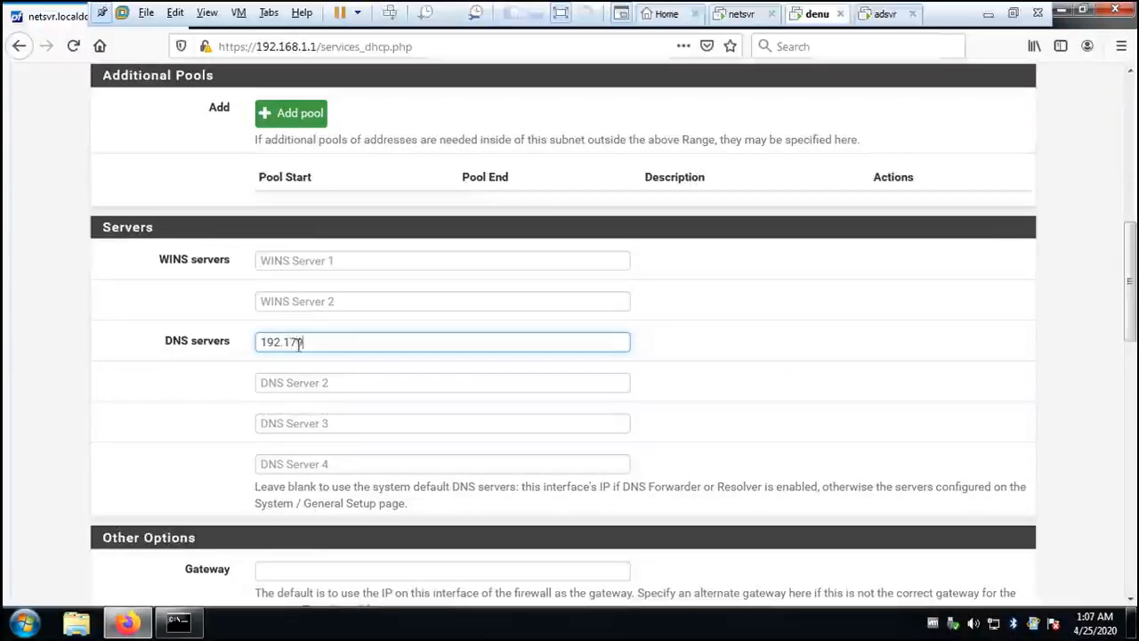
type("92.16")
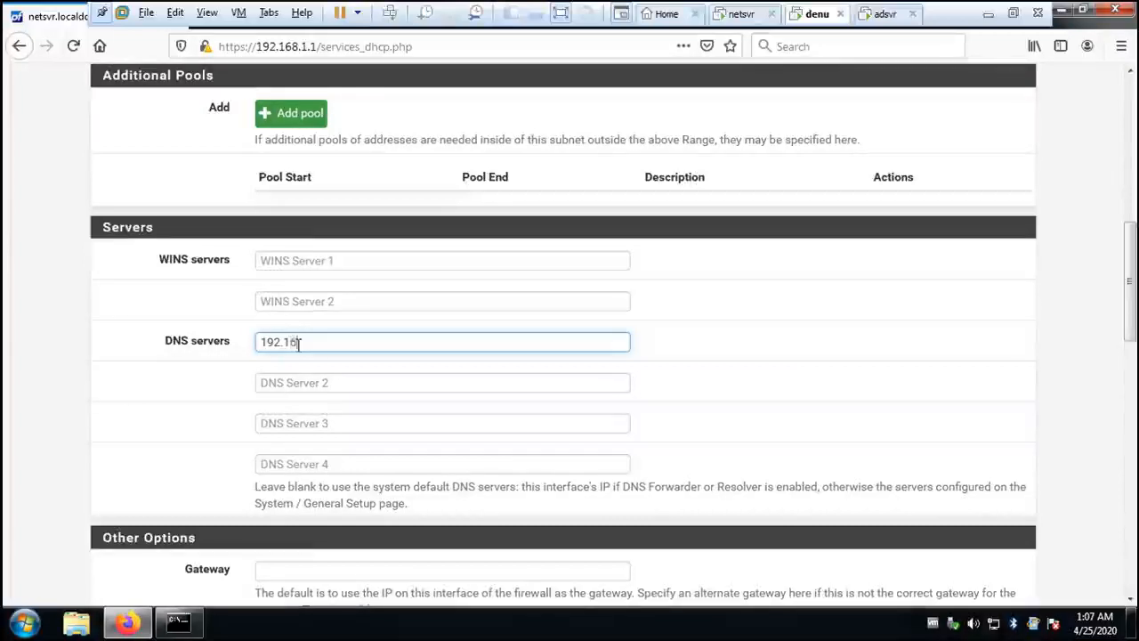
type("8.1.10")
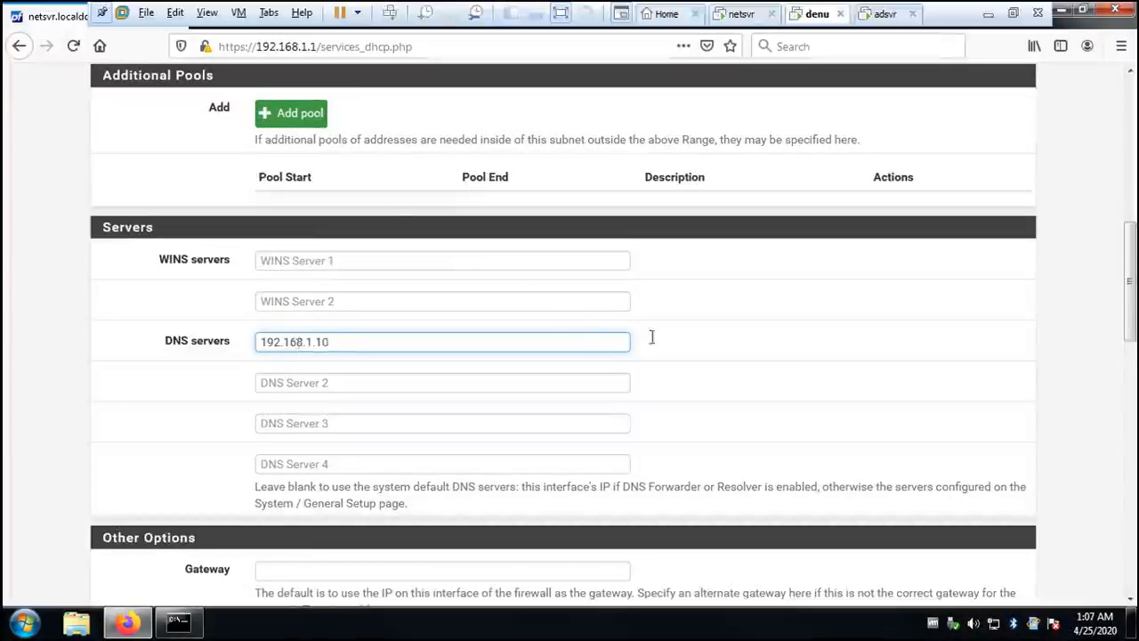
- Review the LAN DHCP server options and save the settings
scroll(783, 359, "up", 1)
scroll(786, 359, "down", 2)
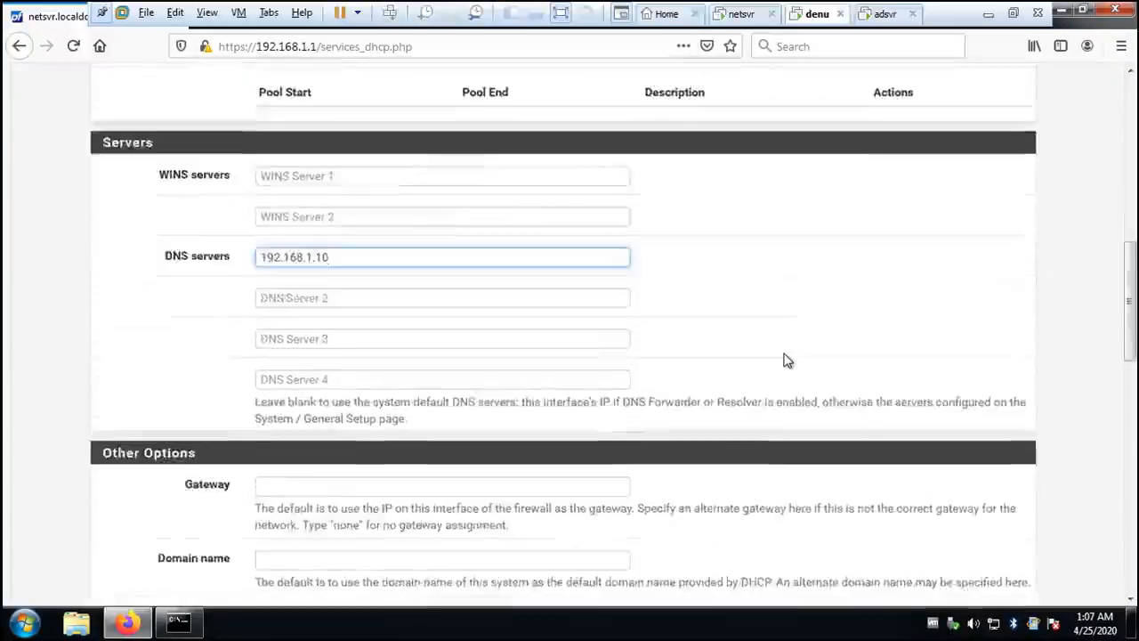
scroll(786, 360, "down", 2)
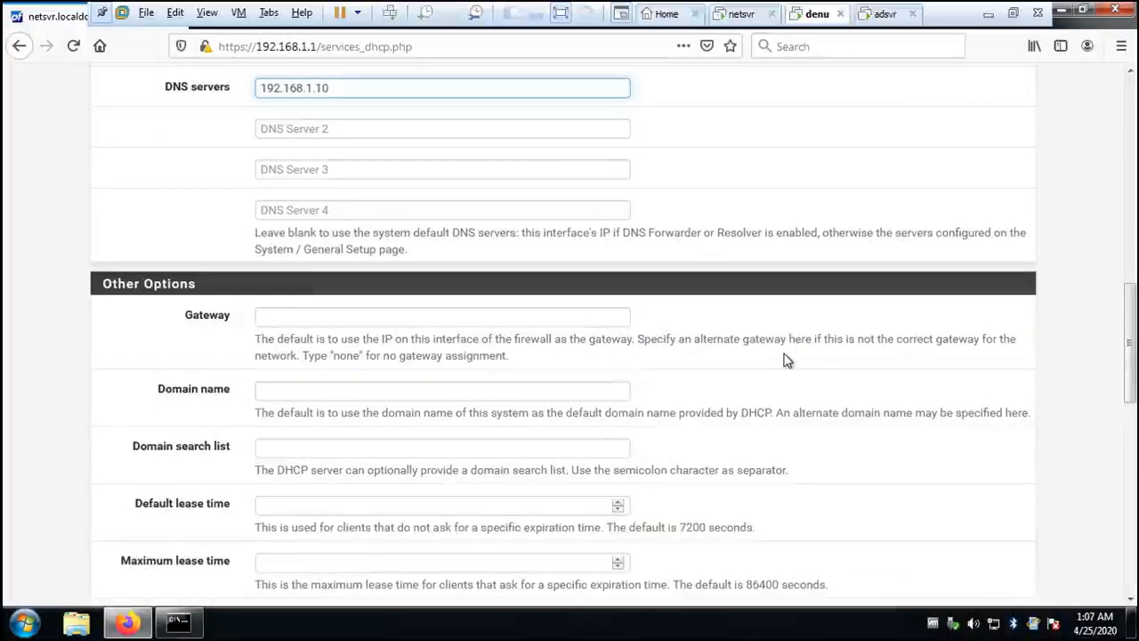
scroll(787, 359, "up", 5)
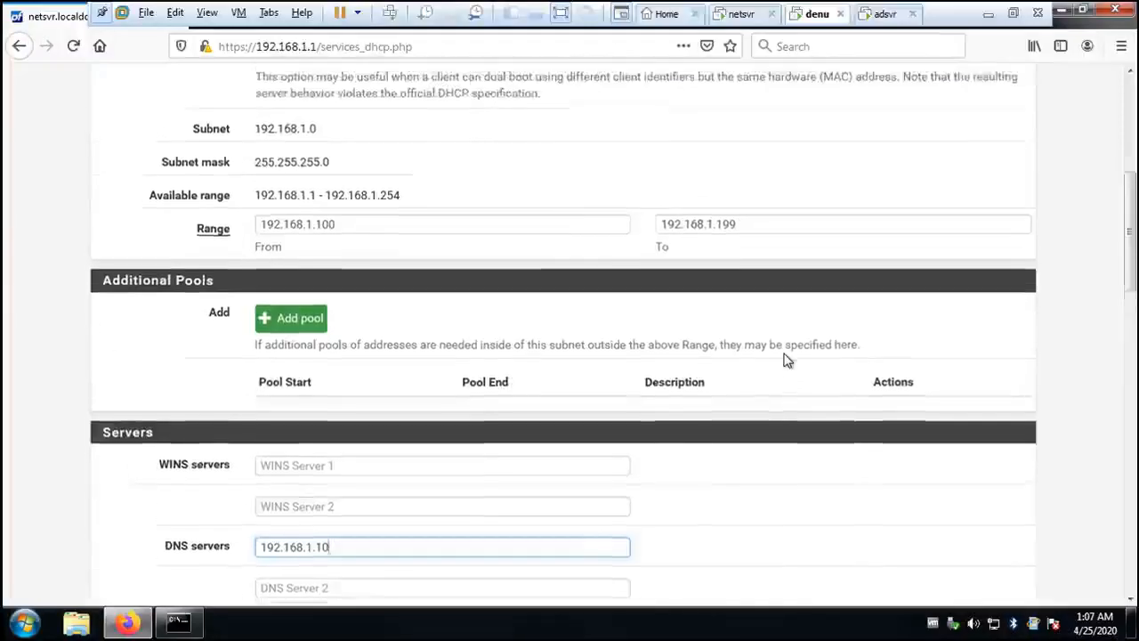
scroll(786, 360, "up", 5)
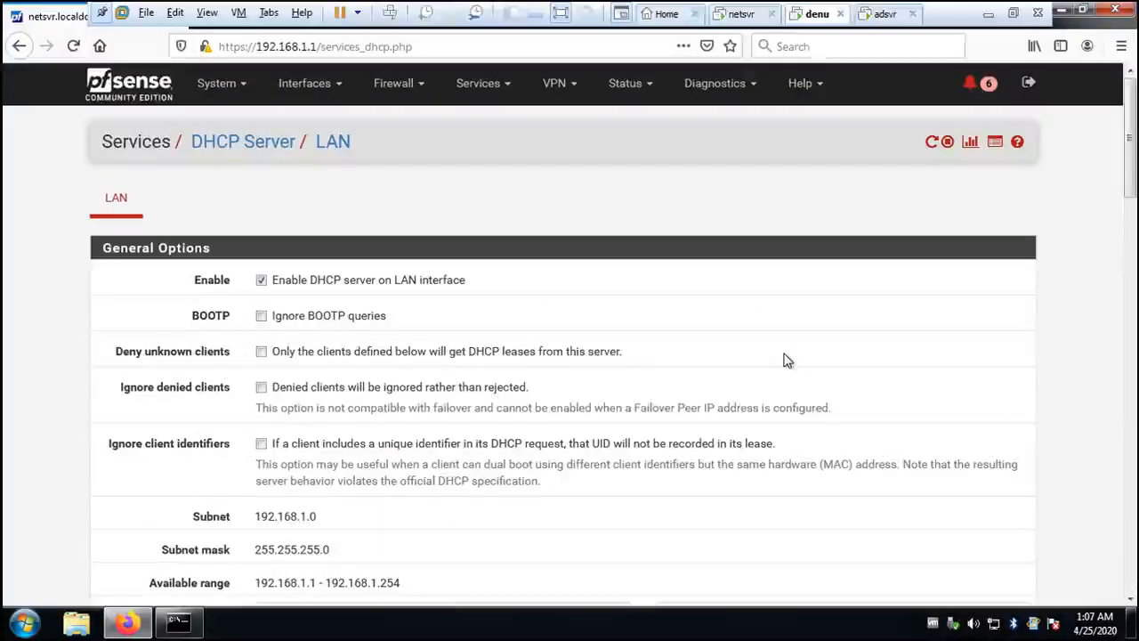
scroll(745, 389, "down", 14)
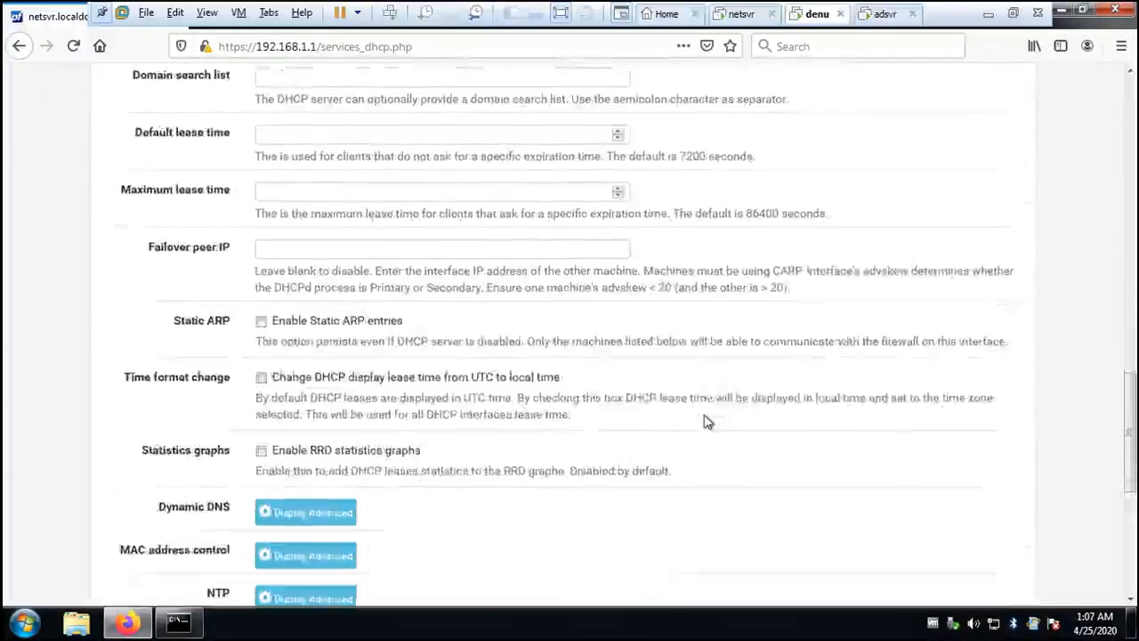
scroll(703, 421, "down", 5)
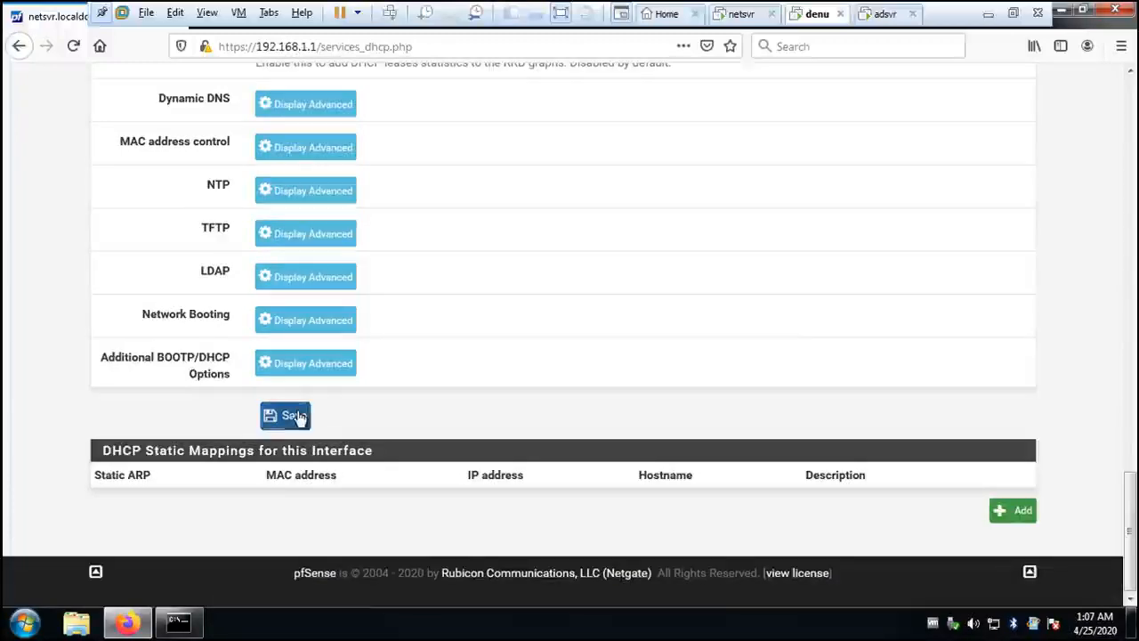
left_click(295, 415)
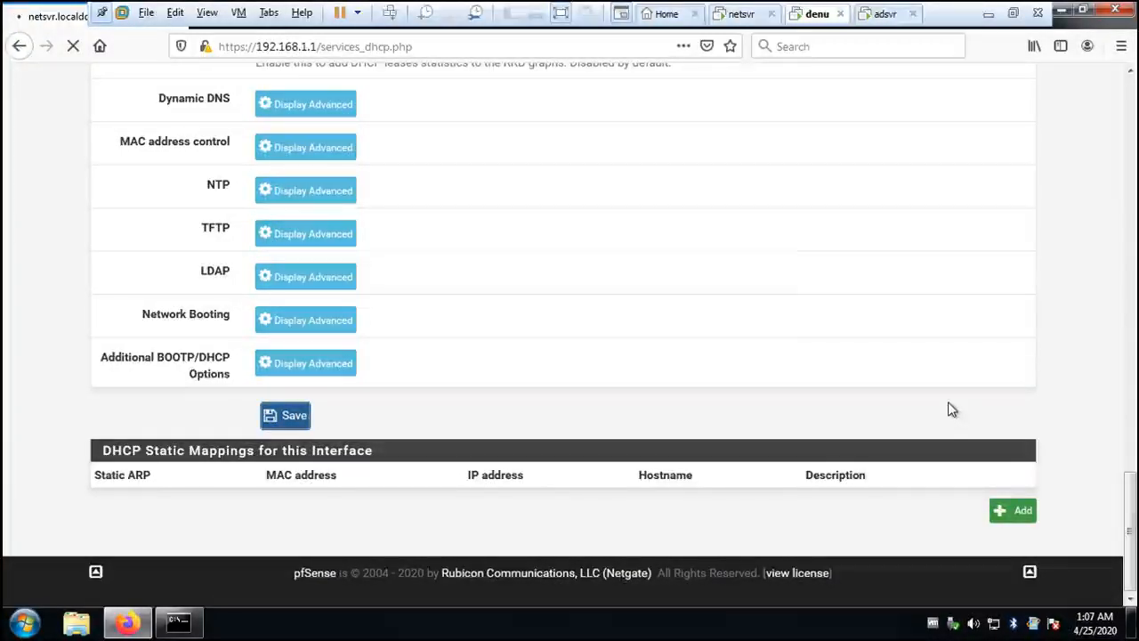
- Set the gateway in the DHCP server's other options to 192.168.1.1
scroll(951, 409, "up", 10)
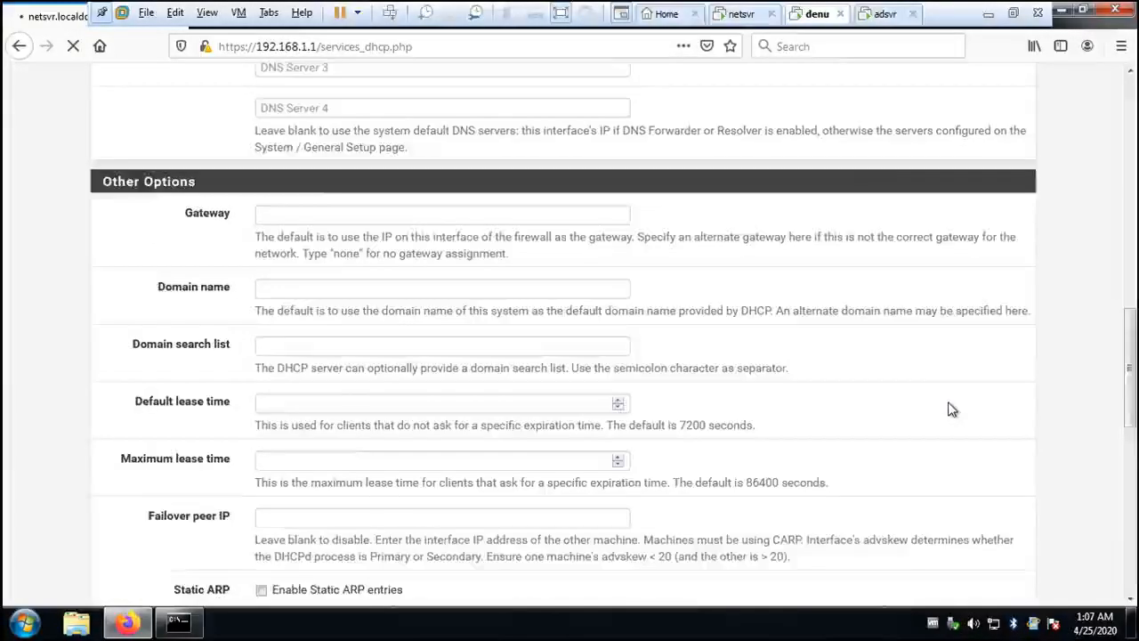
scroll(952, 409, "up", 5)
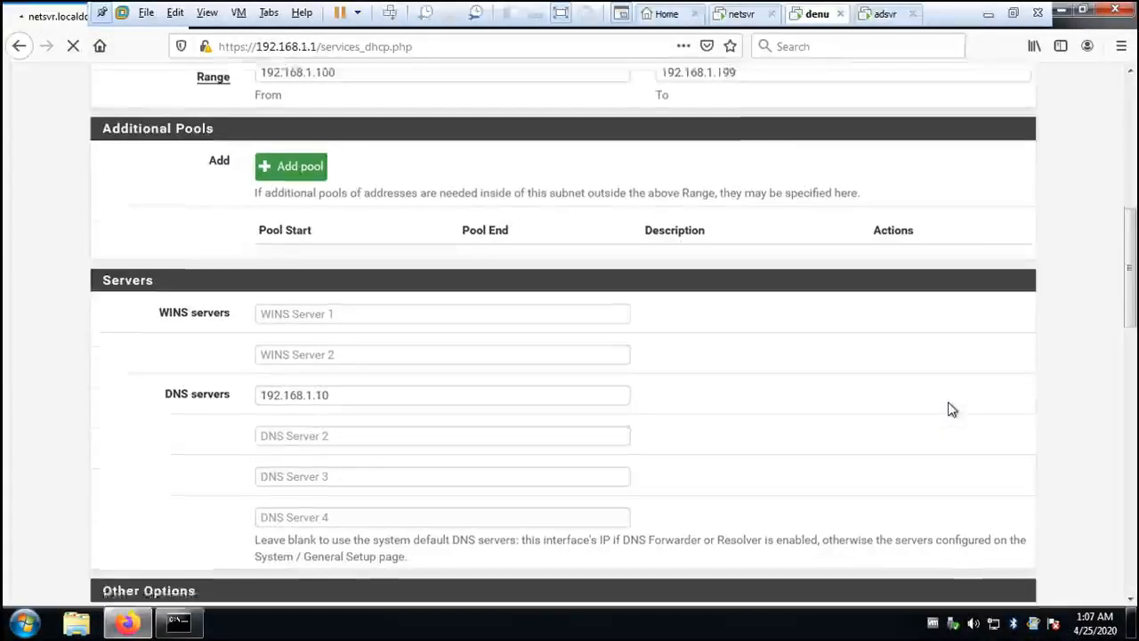
scroll(951, 409, "down", 4)
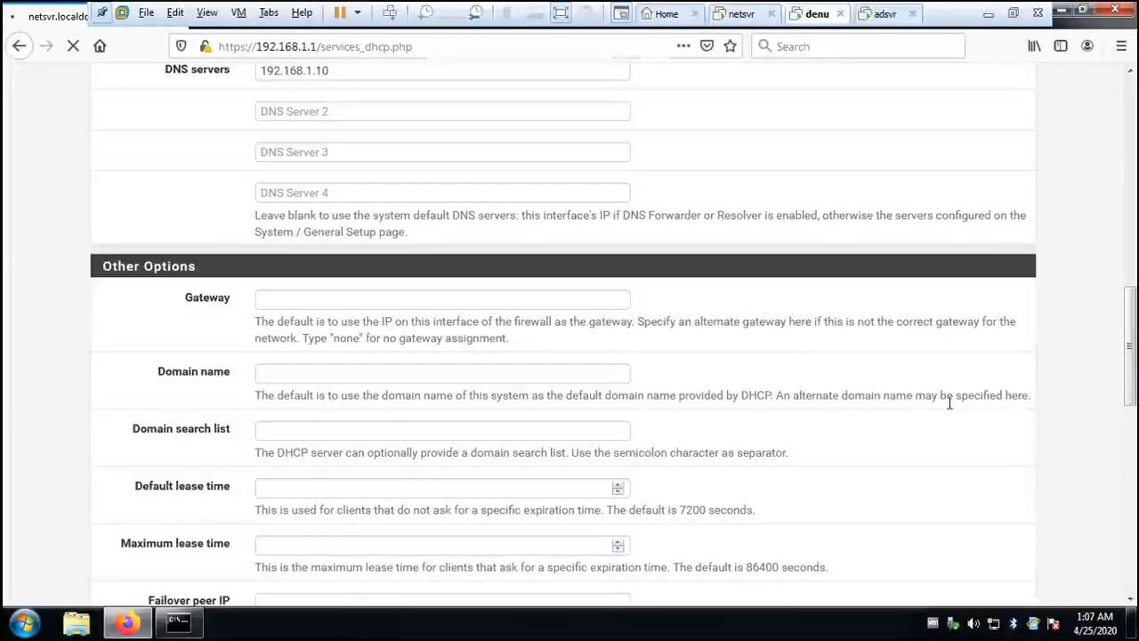
left_click(310, 297)
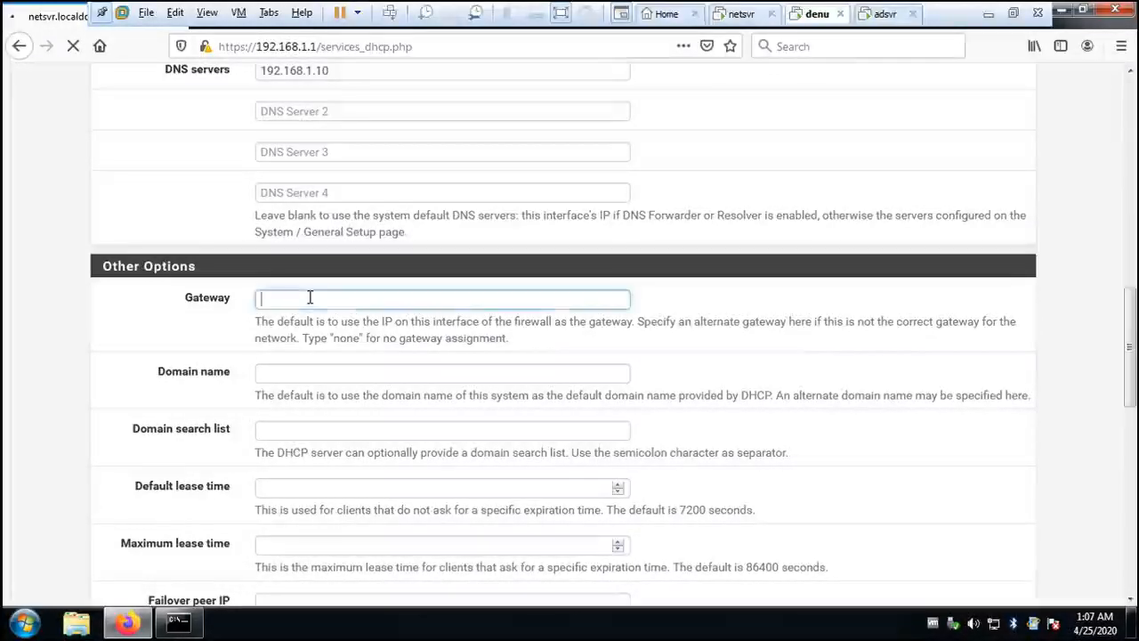
type("19")
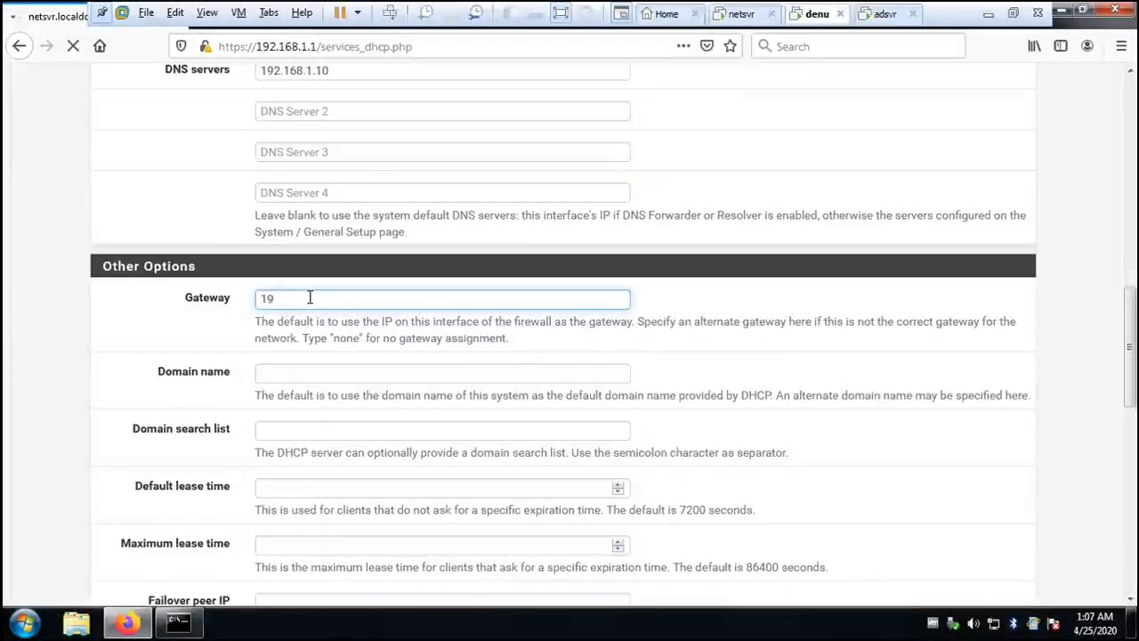
type("2.1")
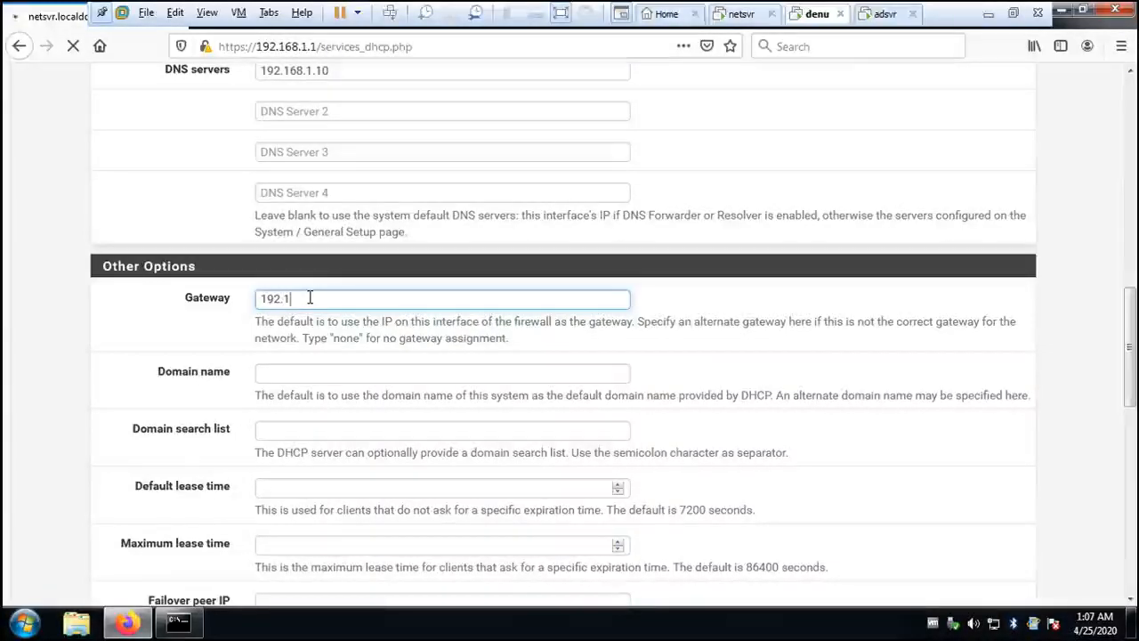
type("68")
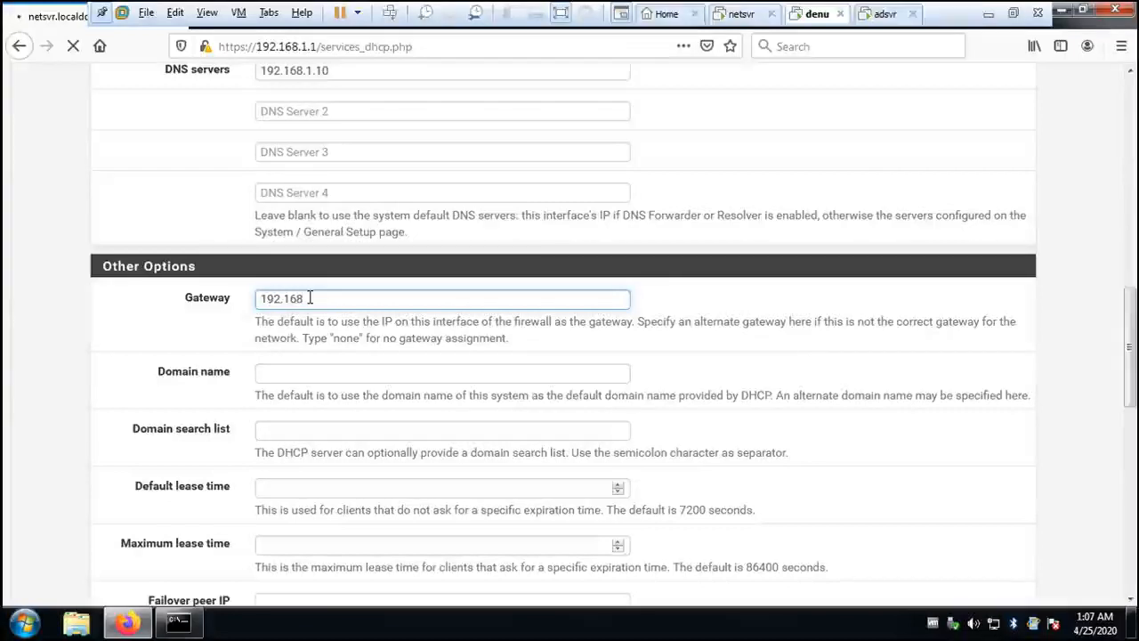
type(".1.1")
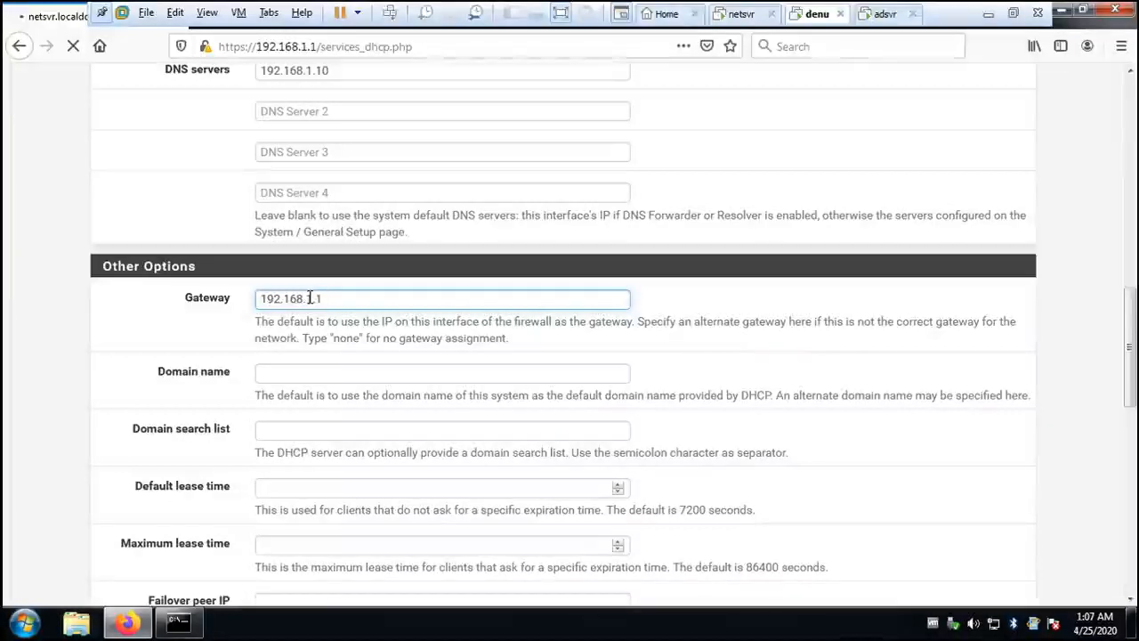
- Try to set the LAN DHCP server's domain name to openlecturer.inst and save the settings
left_click(301, 374)
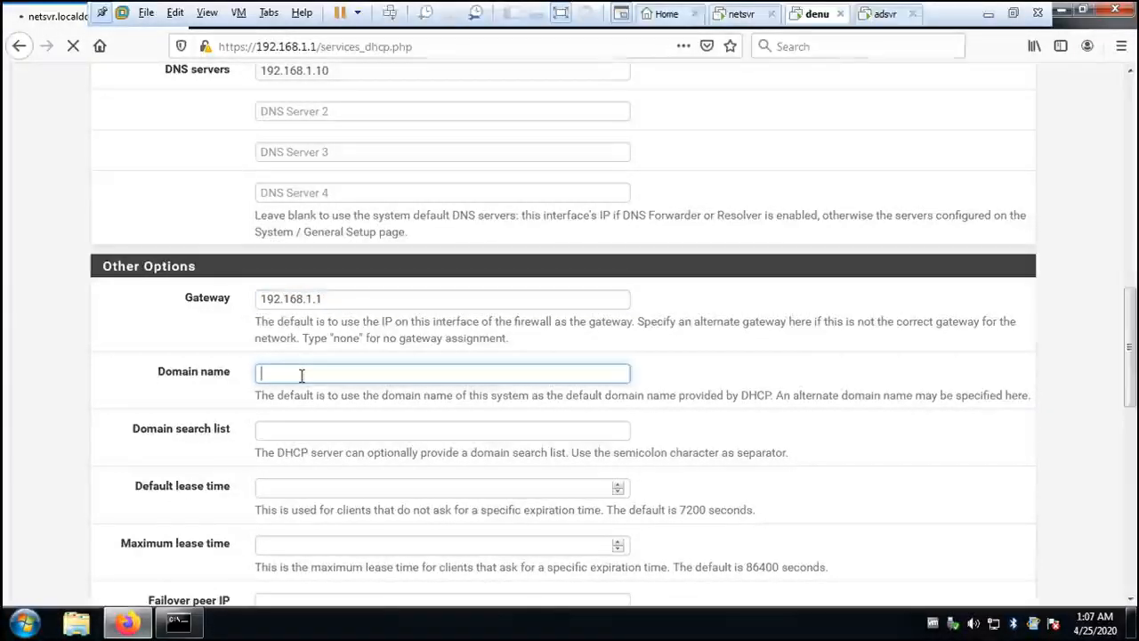
type("op")
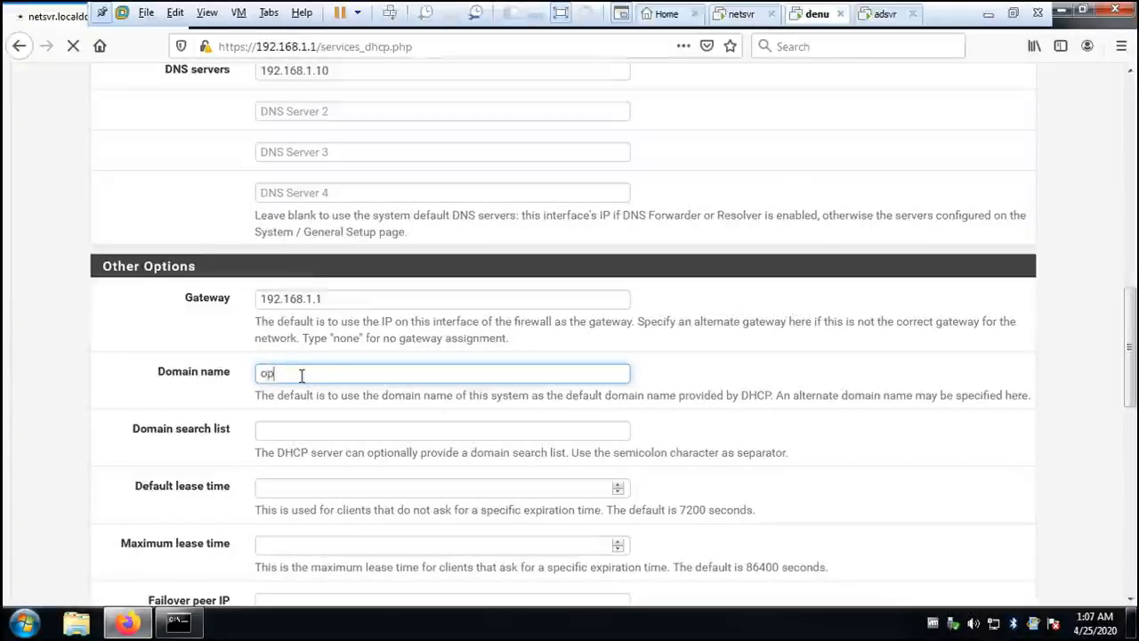
type("enled")
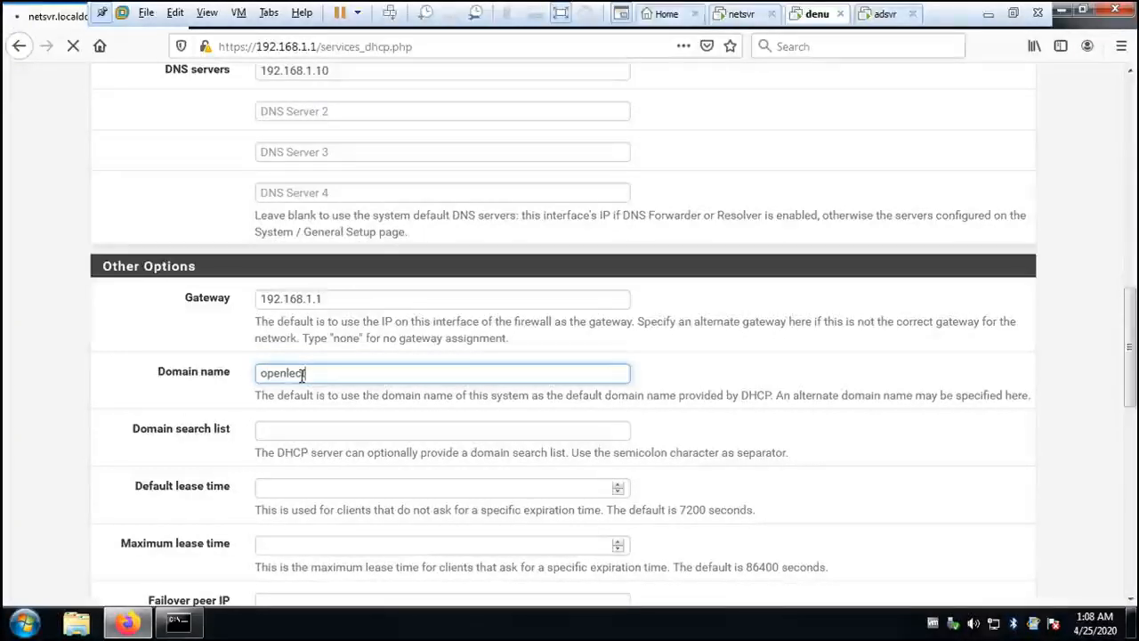
type("turer.")
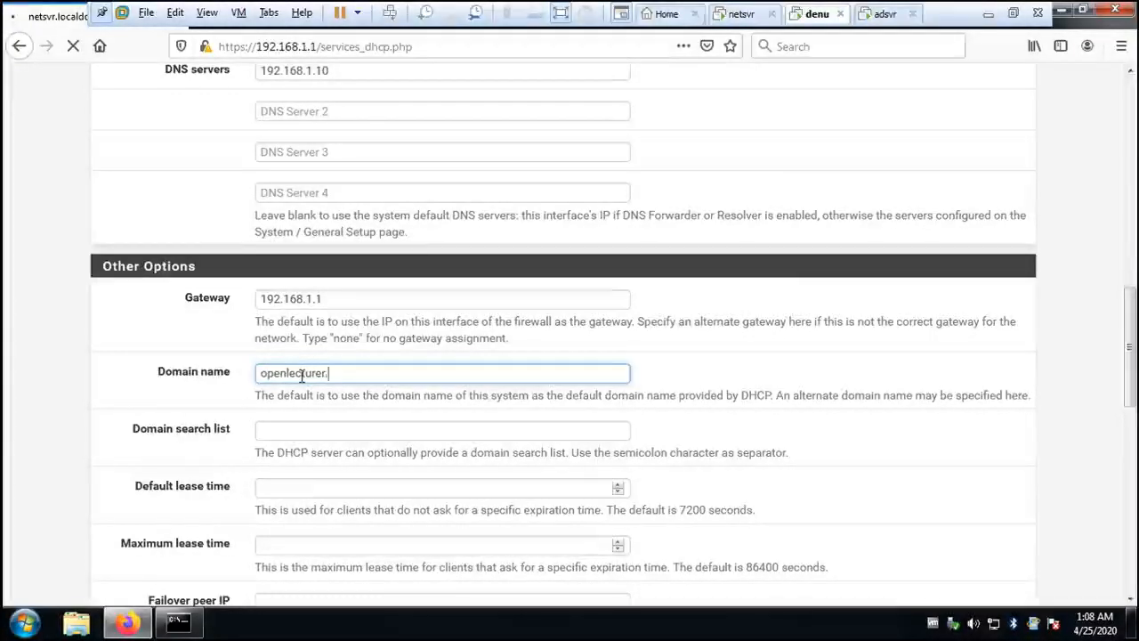
type("inst")
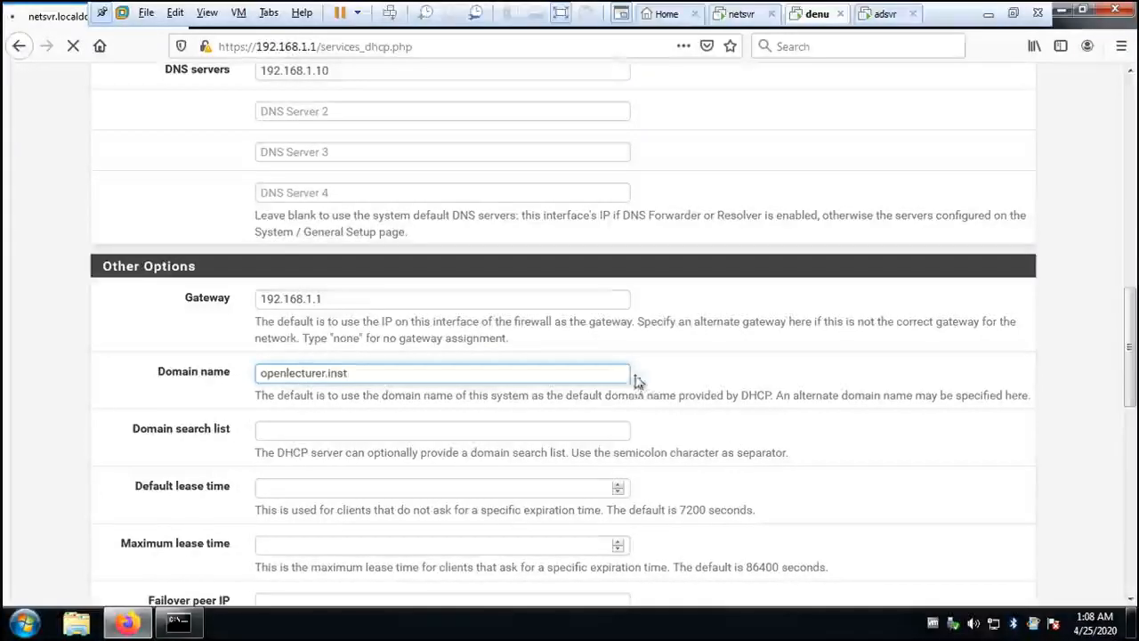
scroll(662, 356, "down", 8)
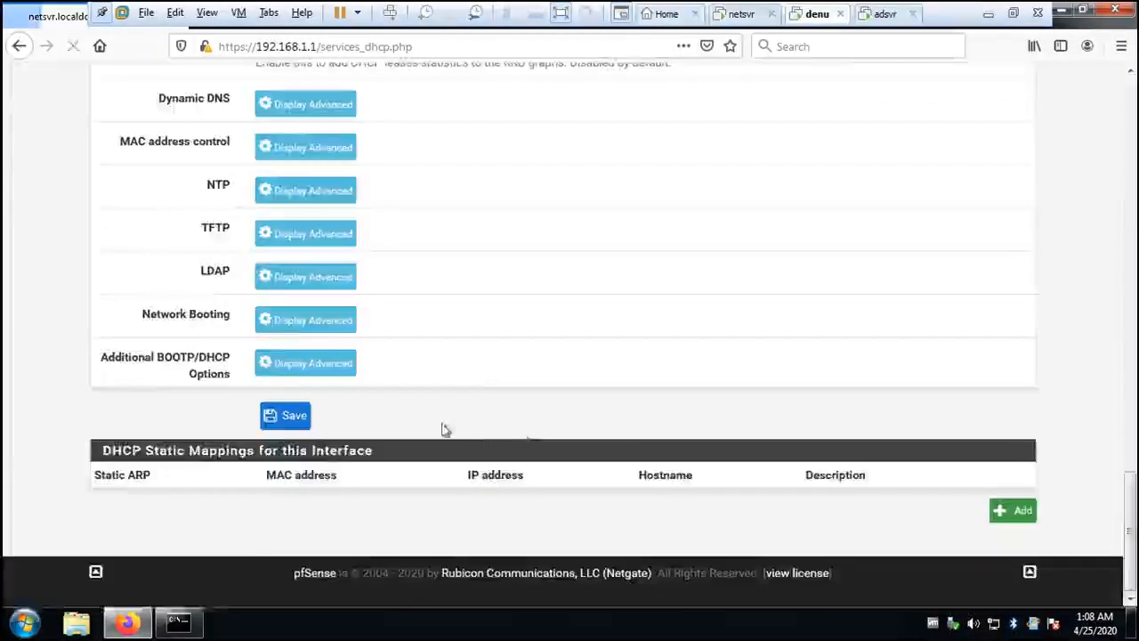
left_click(306, 413)
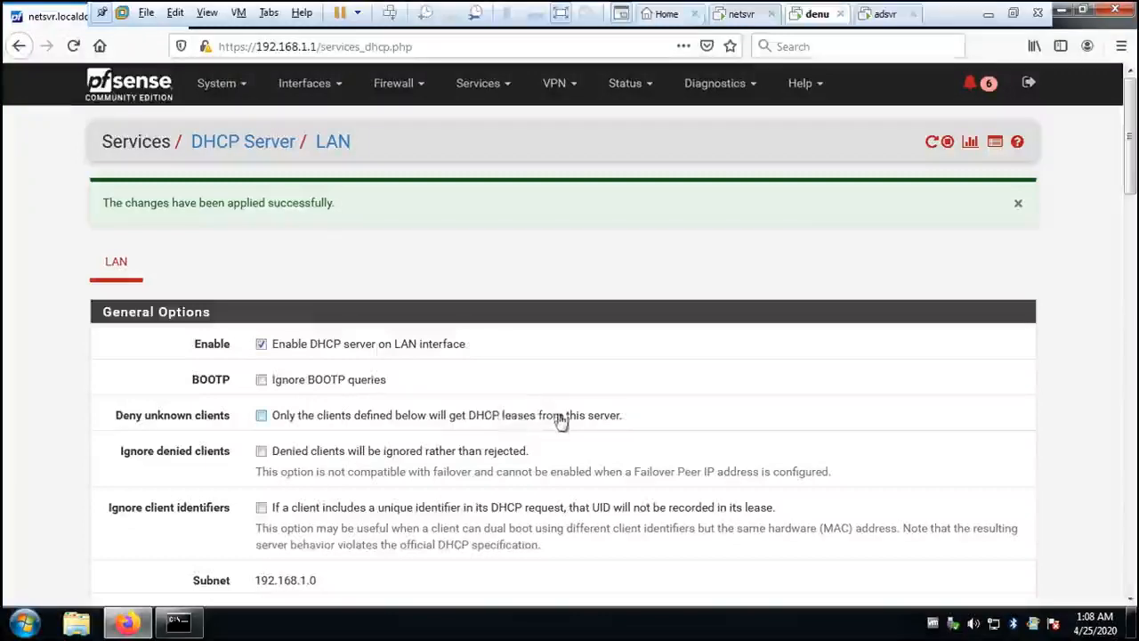
- Check the LAN DHCP server's address range, DNS servers and other options, and save the page again
scroll(499, 423, "down", 5)
scroll(557, 427, "down", 9)
scroll(525, 436, "up", 7)
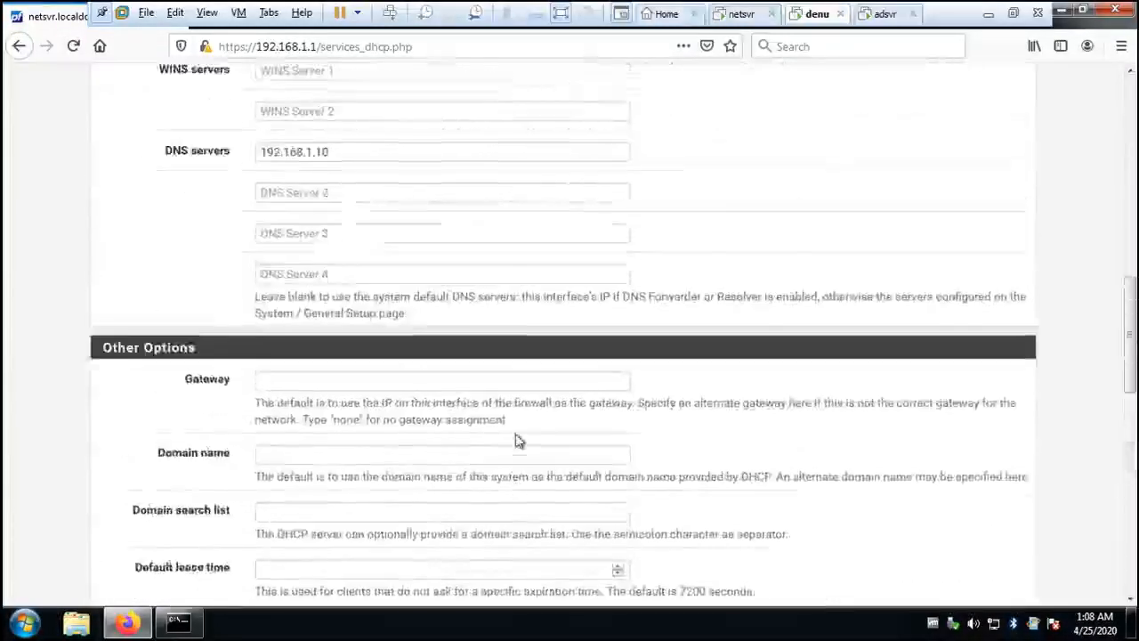
scroll(516, 440, "up", 2)
scroll(516, 440, "down", 5)
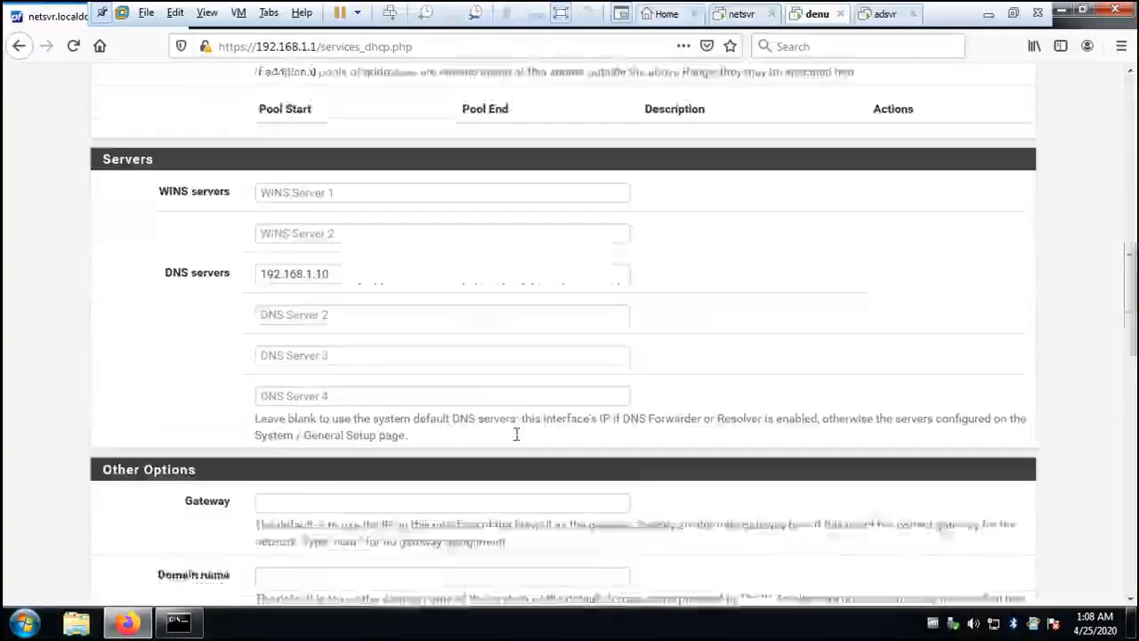
scroll(516, 439, "up", 4)
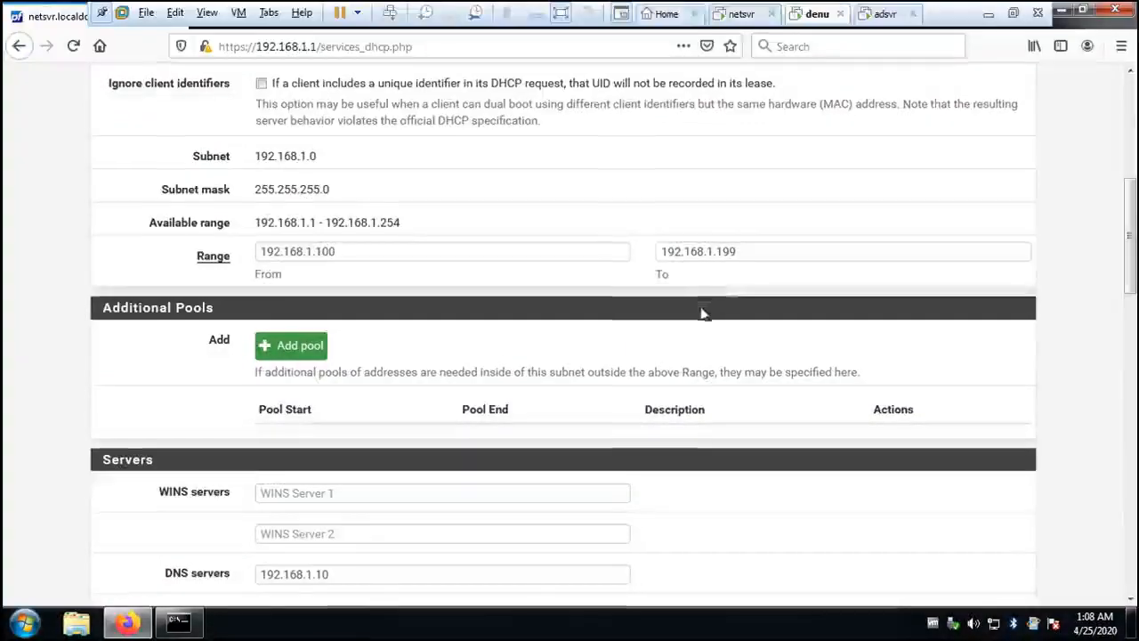
scroll(648, 378, "down", 4)
scroll(648, 378, "down", 5)
scroll(648, 384, "up", 12)
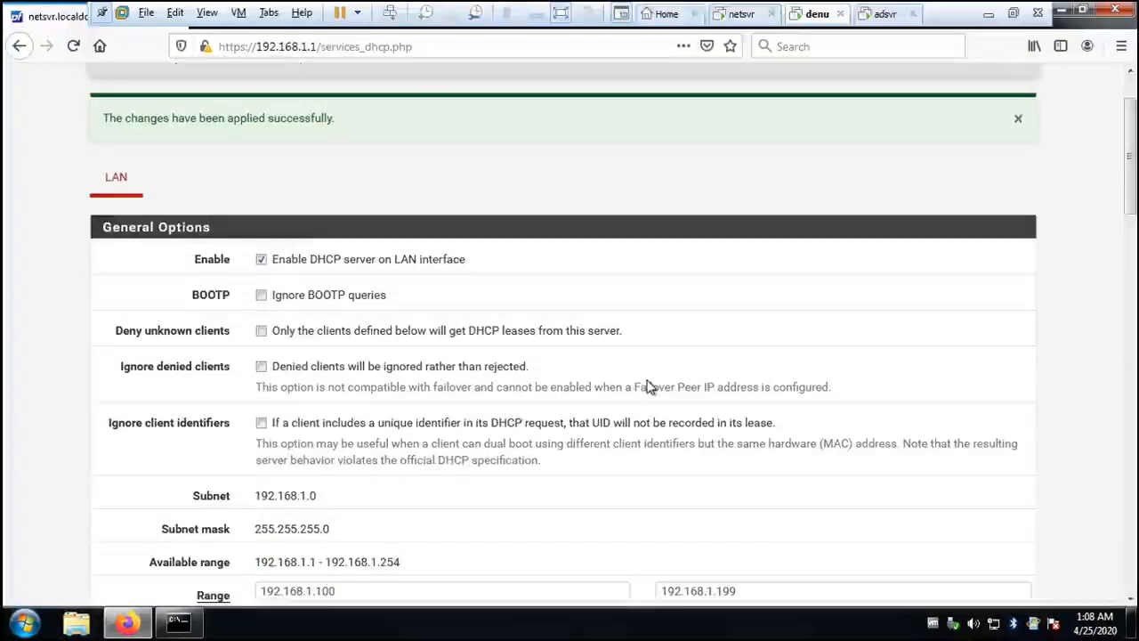
scroll(648, 387, "down", 5)
scroll(648, 387, "down", 15)
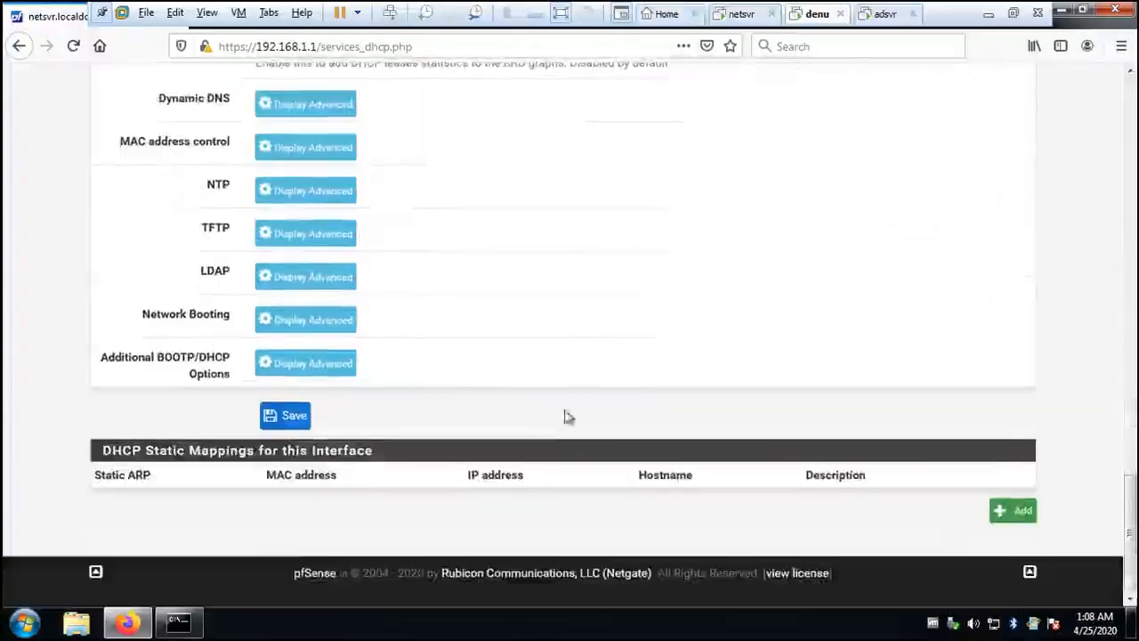
left_click(285, 415)
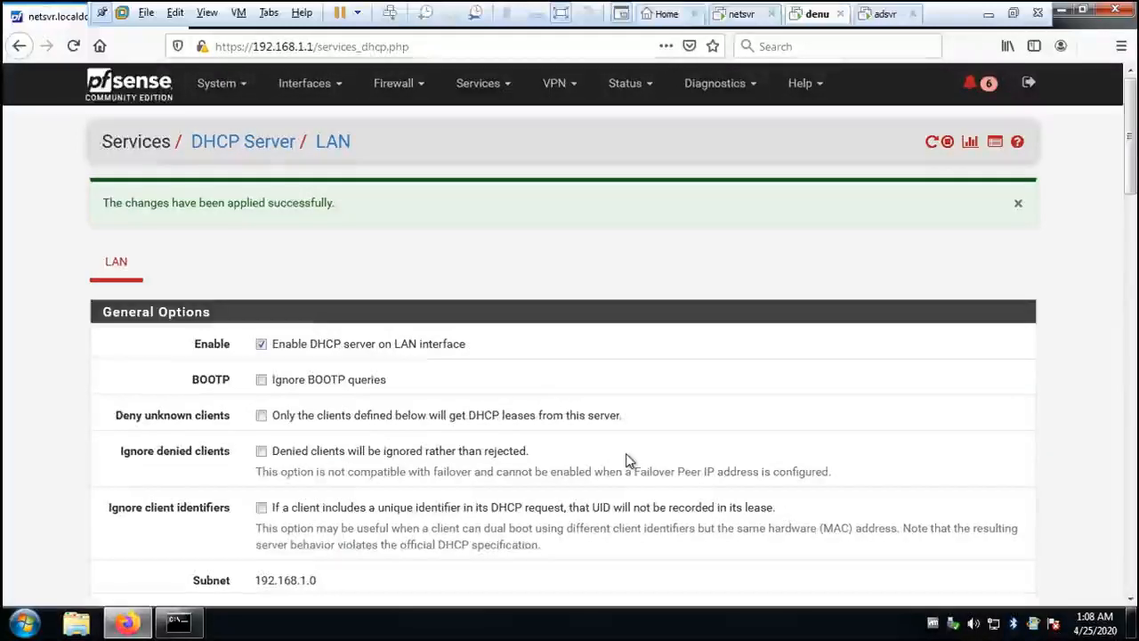
- Examine the LAN and WAN interface configurations, including their IPv4 and IPv6 settings and reserved networks
scroll(628, 460, "down", 3)
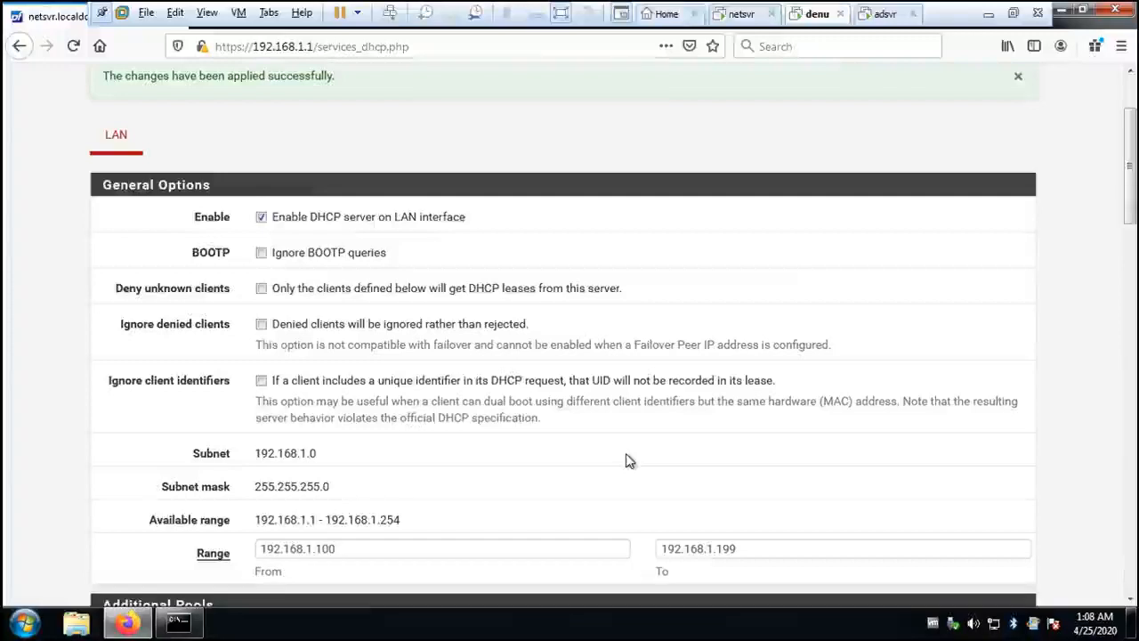
scroll(613, 454, "up", 3)
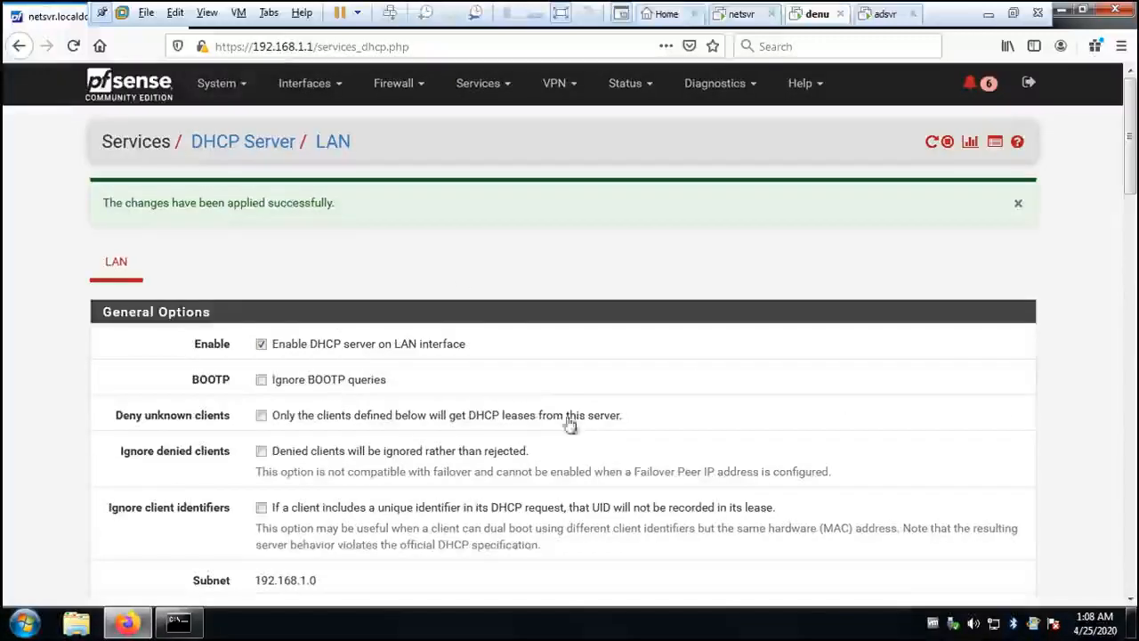
left_click(338, 87)
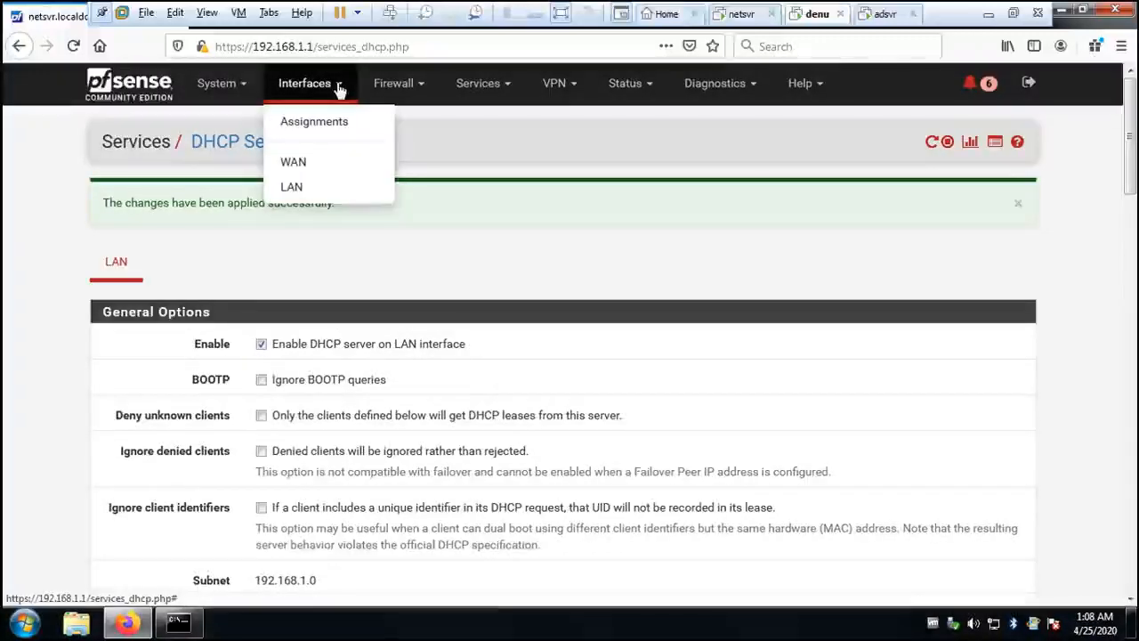
left_click(295, 187)
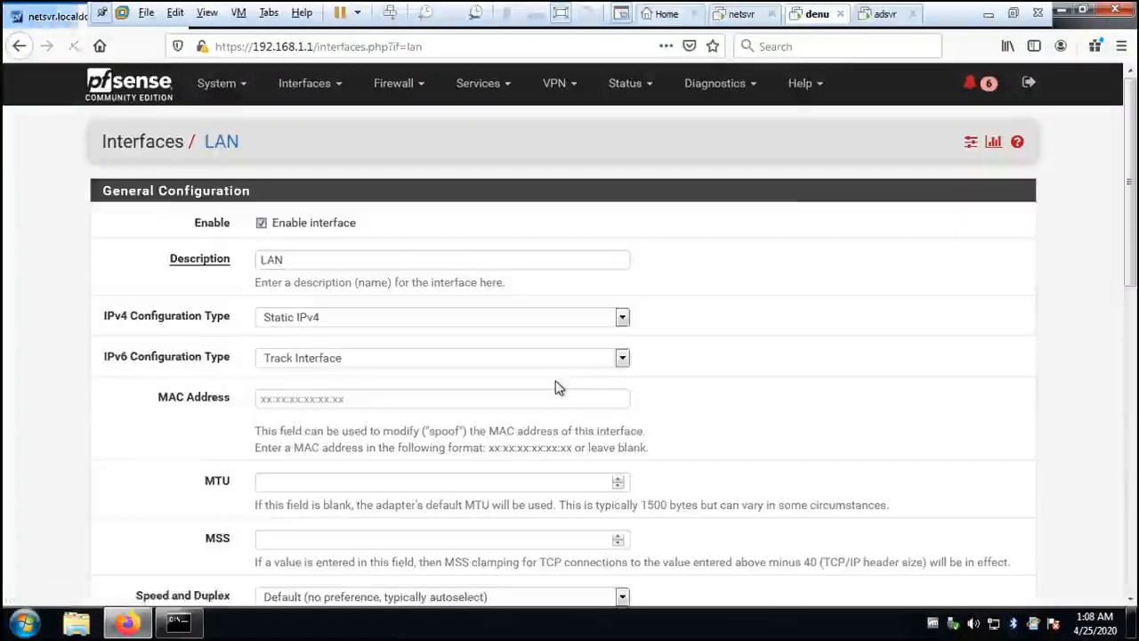
scroll(555, 387, "down", 4)
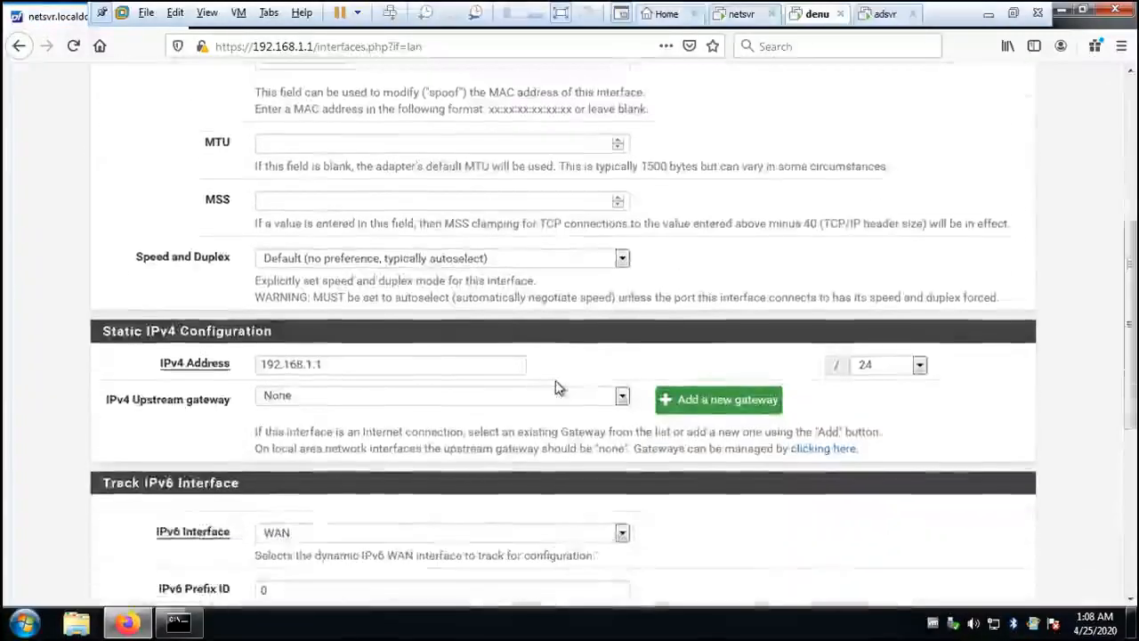
scroll(555, 387, "down", 4)
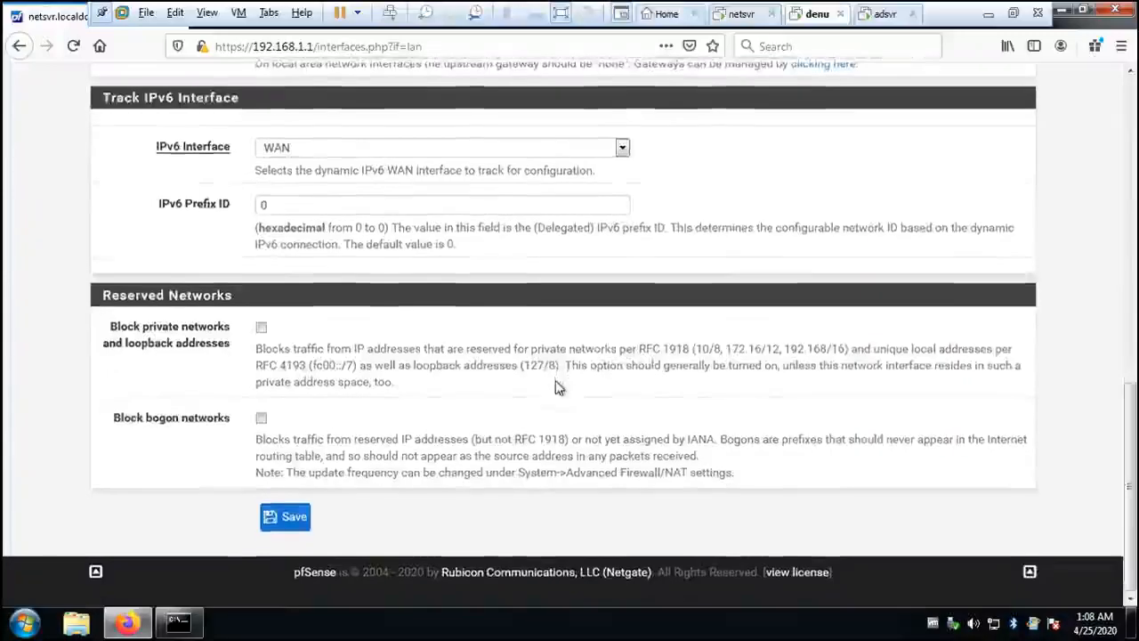
scroll(555, 387, "up", 8)
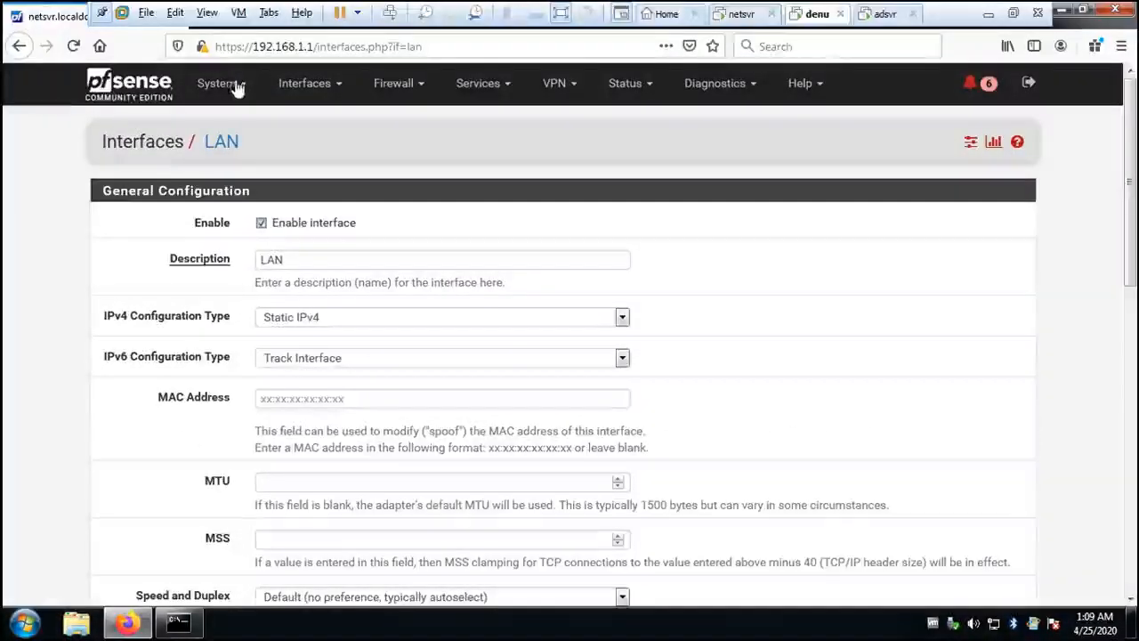
left_click(339, 92)
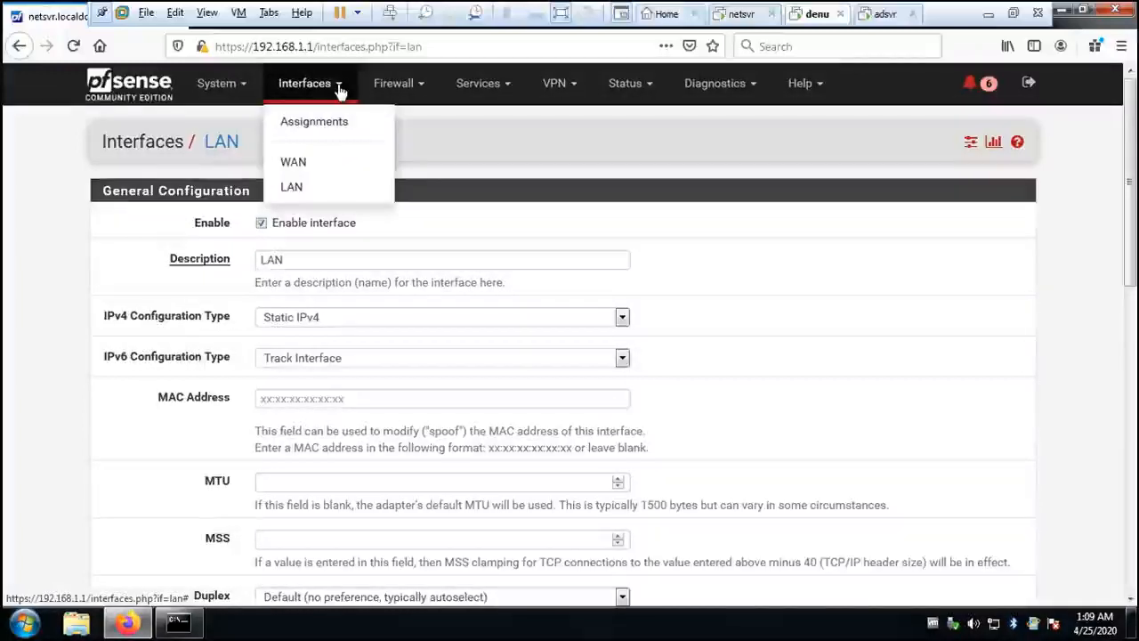
left_click(300, 164)
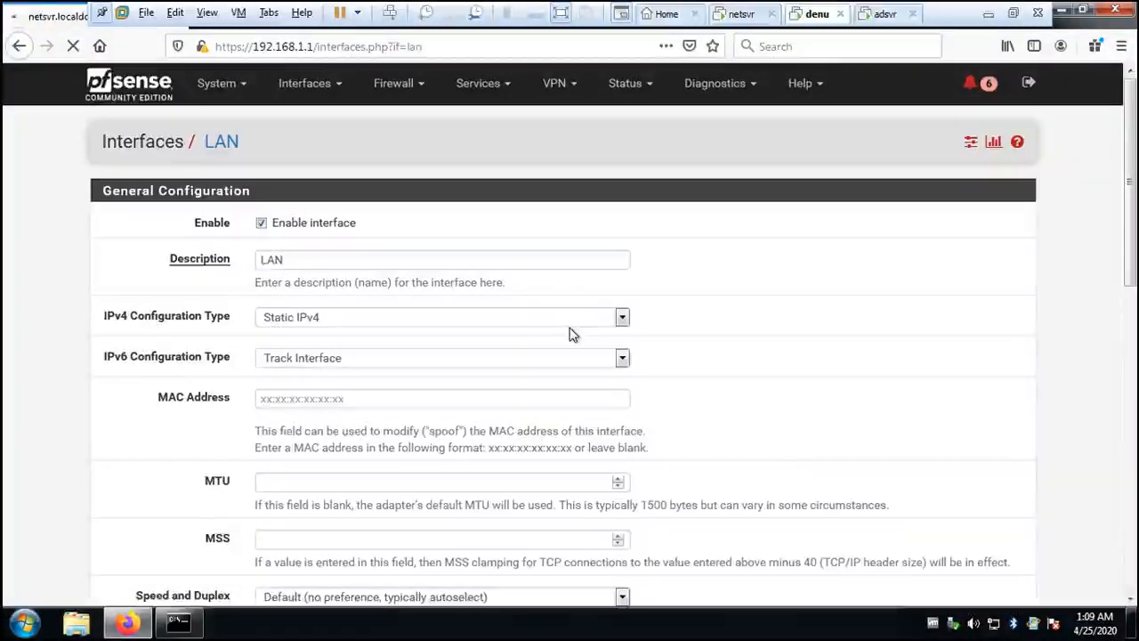
scroll(572, 335, "down", 10)
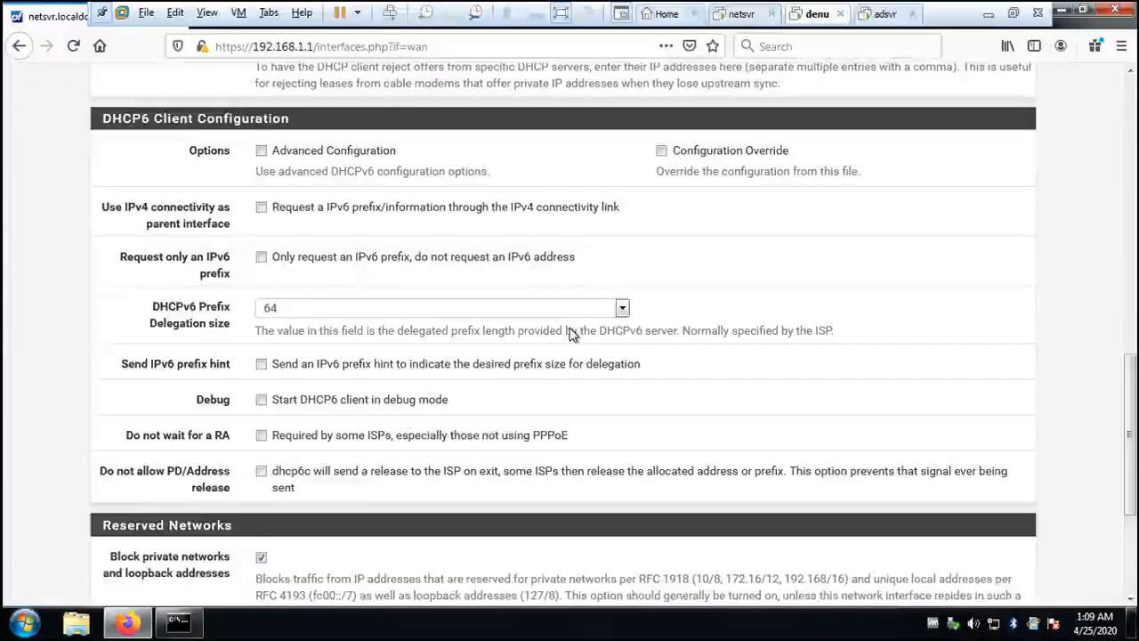
scroll(579, 326, "up", 10)
- Open the system's general setup and set the firewall's domain to openlecturer.inst
left_click(216, 84)
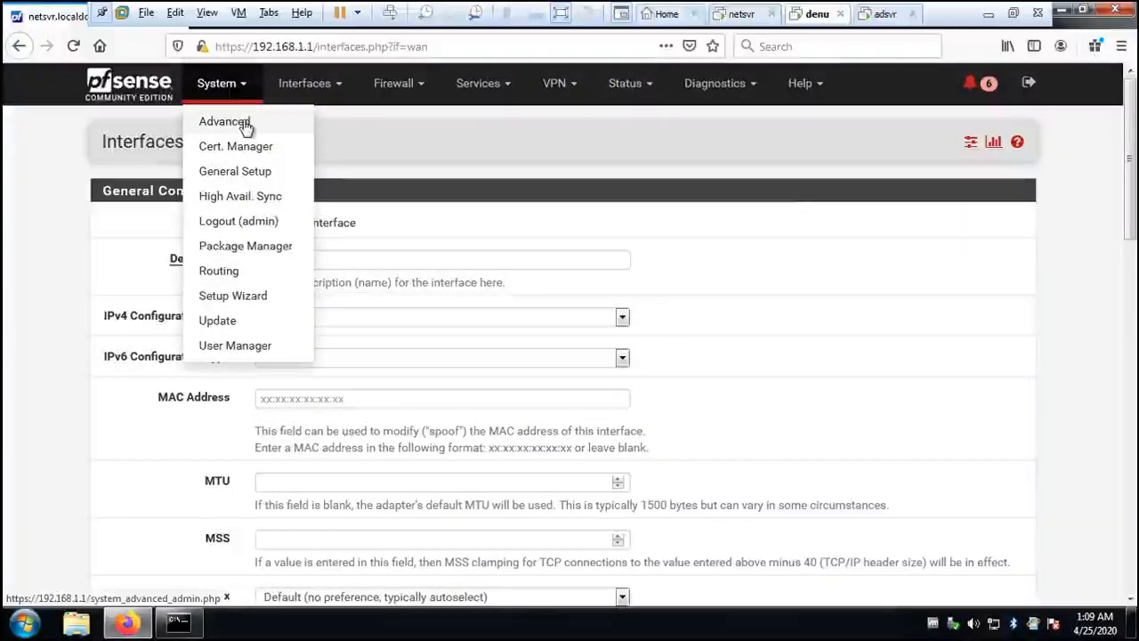
left_click(254, 174)
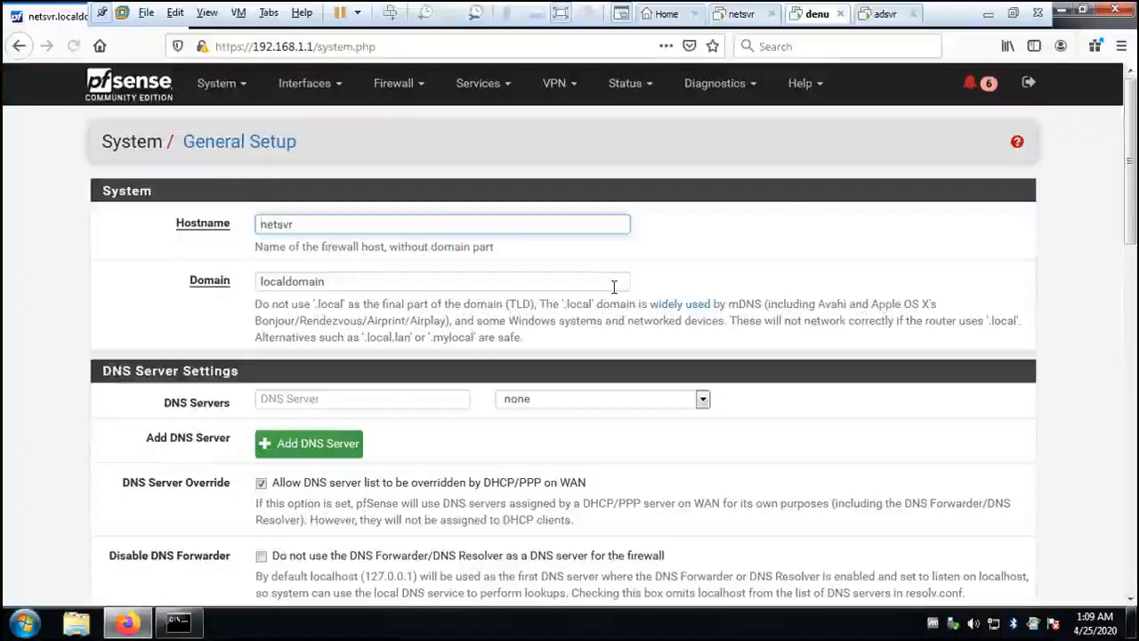
scroll(614, 287, "down", 3)
scroll(613, 287, "up", 3)
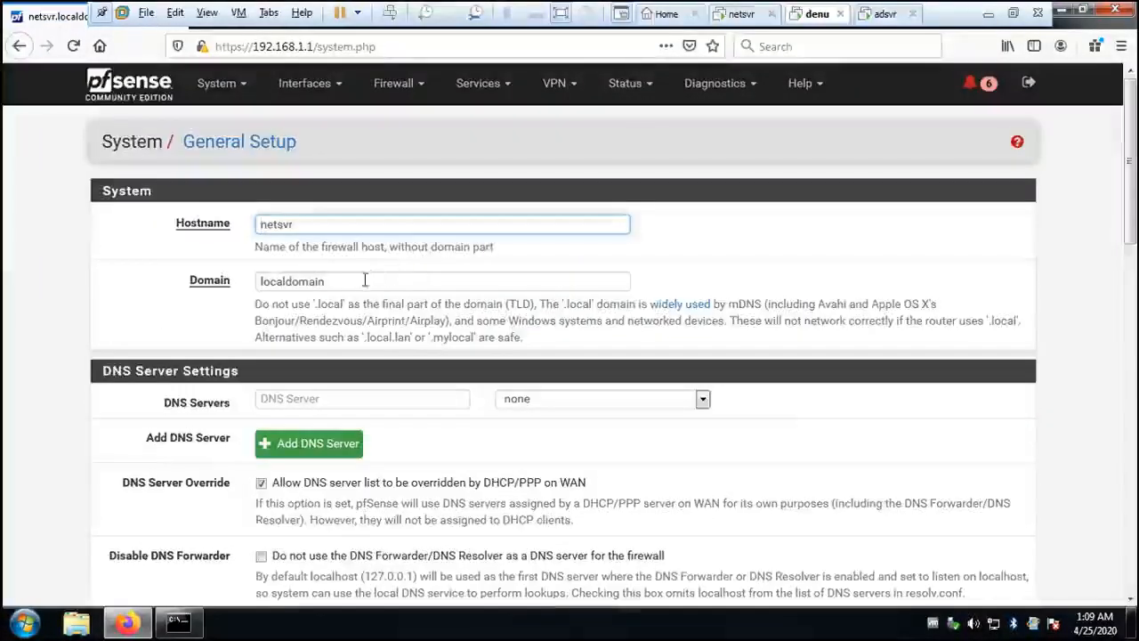
left_click_drag(364, 281, 221, 272)
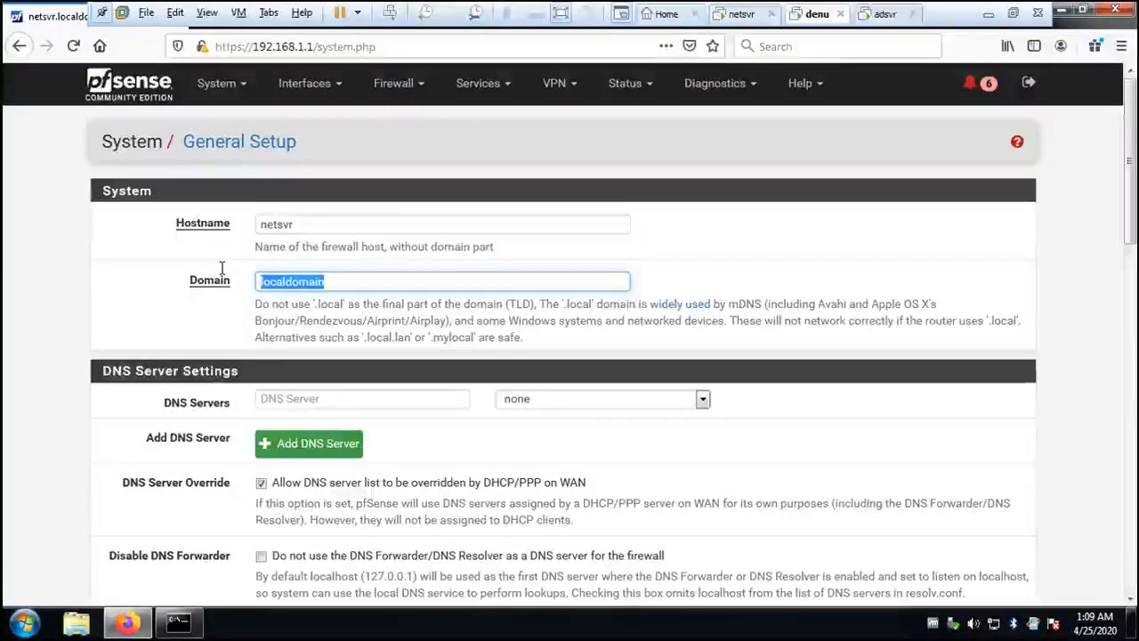
type("o")
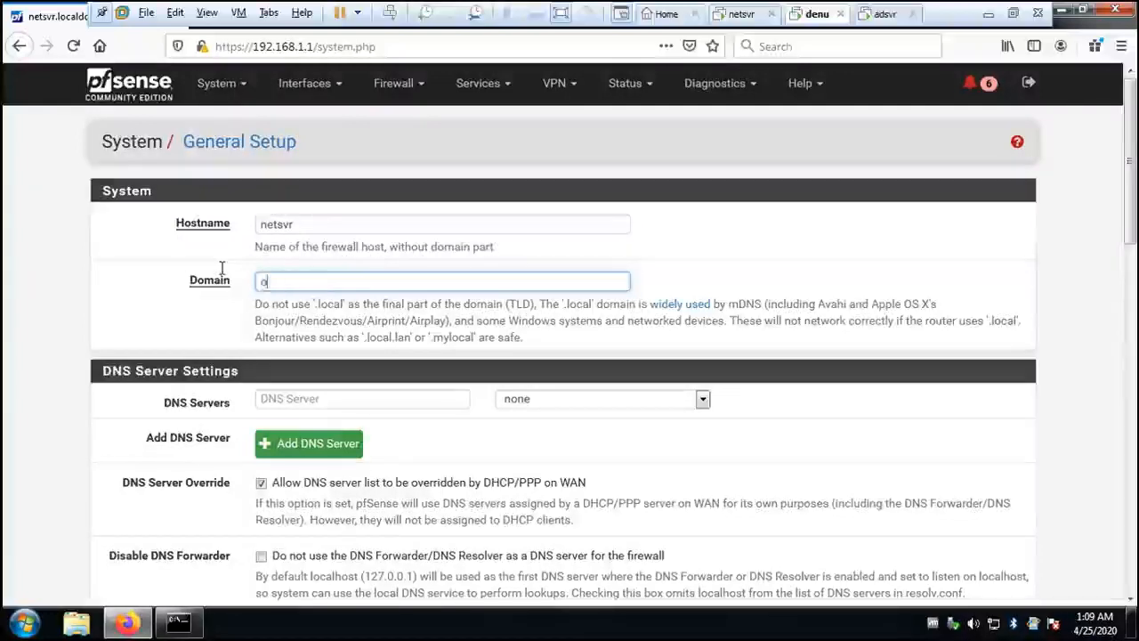
type("penlect")
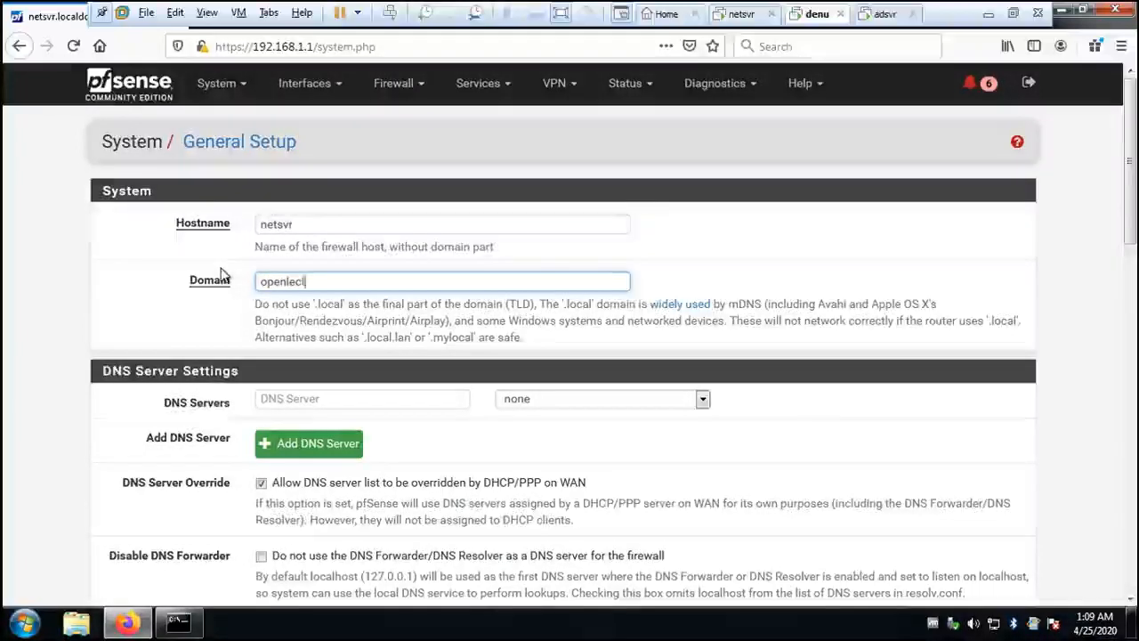
type("yuurer")
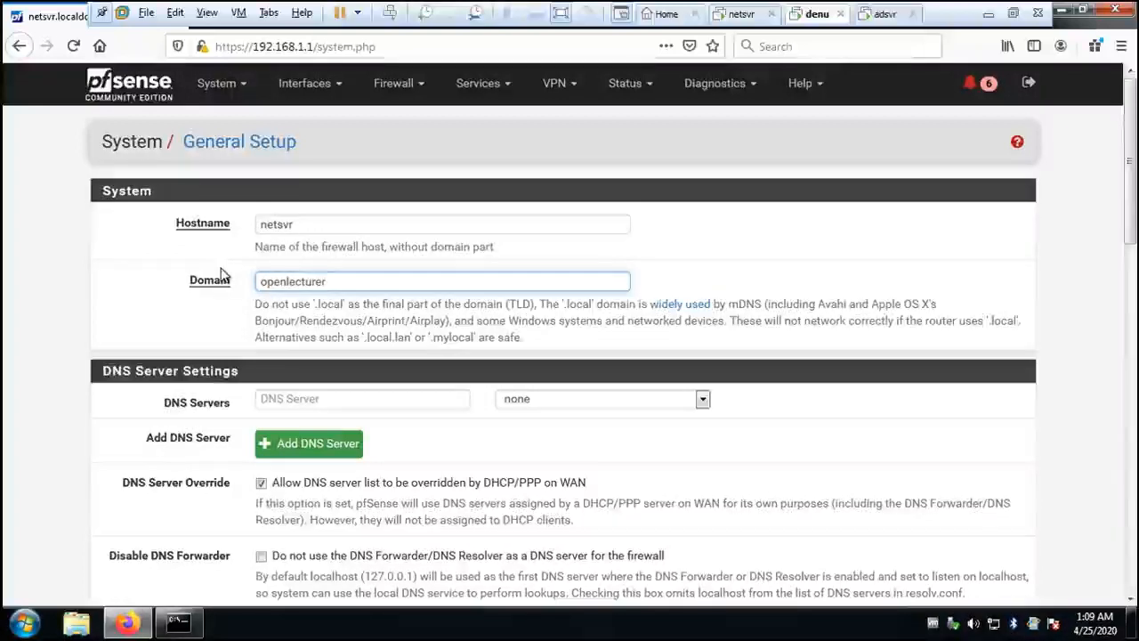
type(".inst")
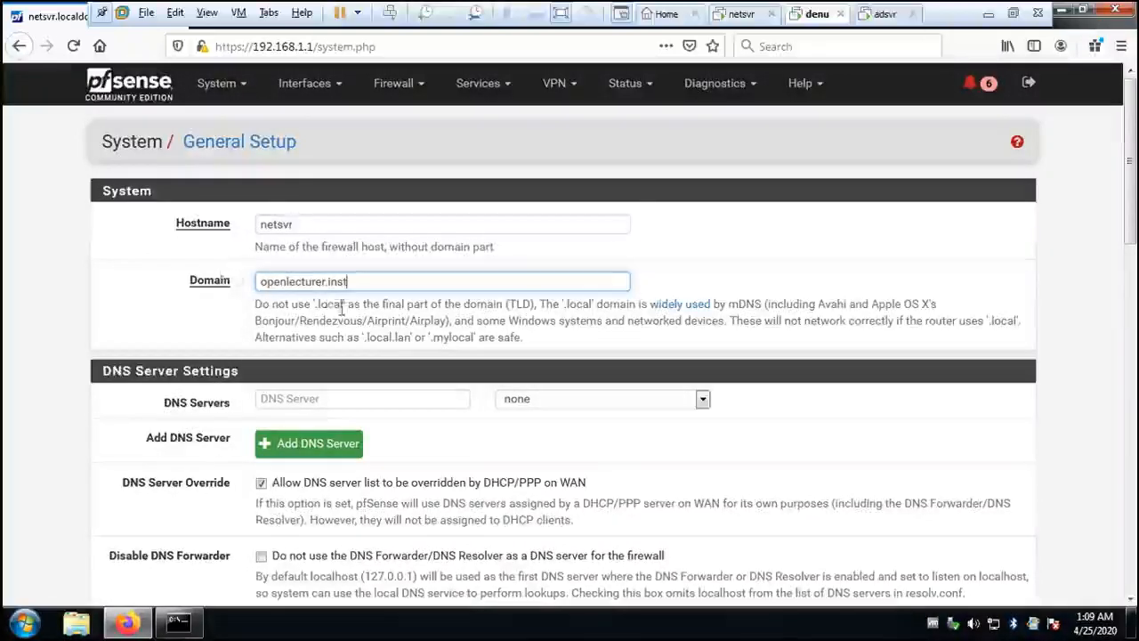
- Set the DNS server in the general setup to 192.168.1.10
left_click(392, 398)
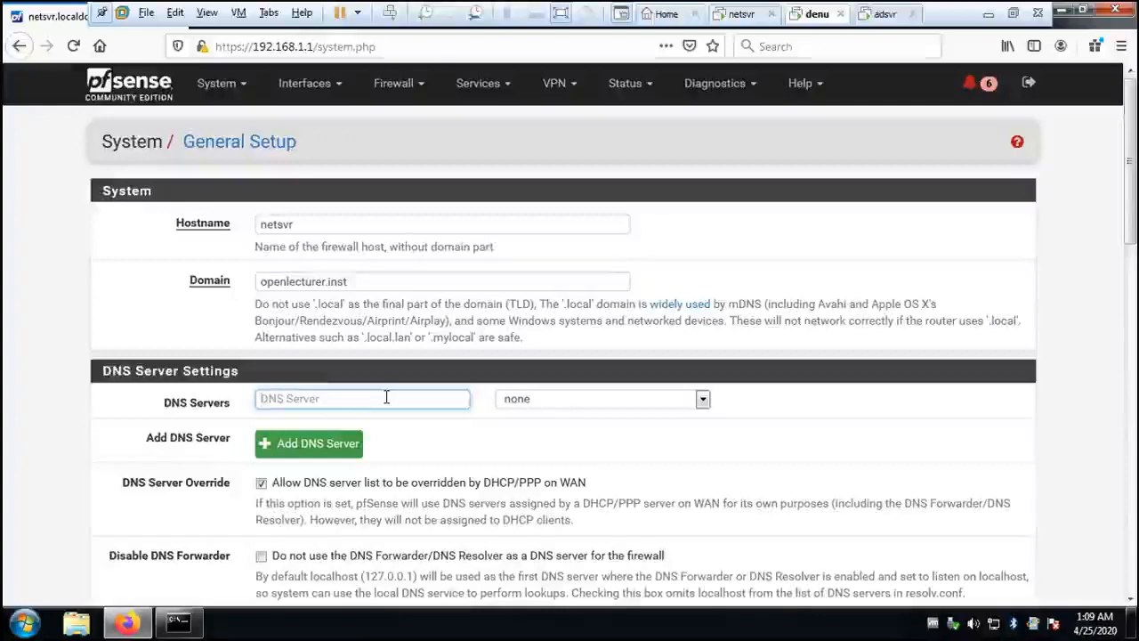
type("192.")
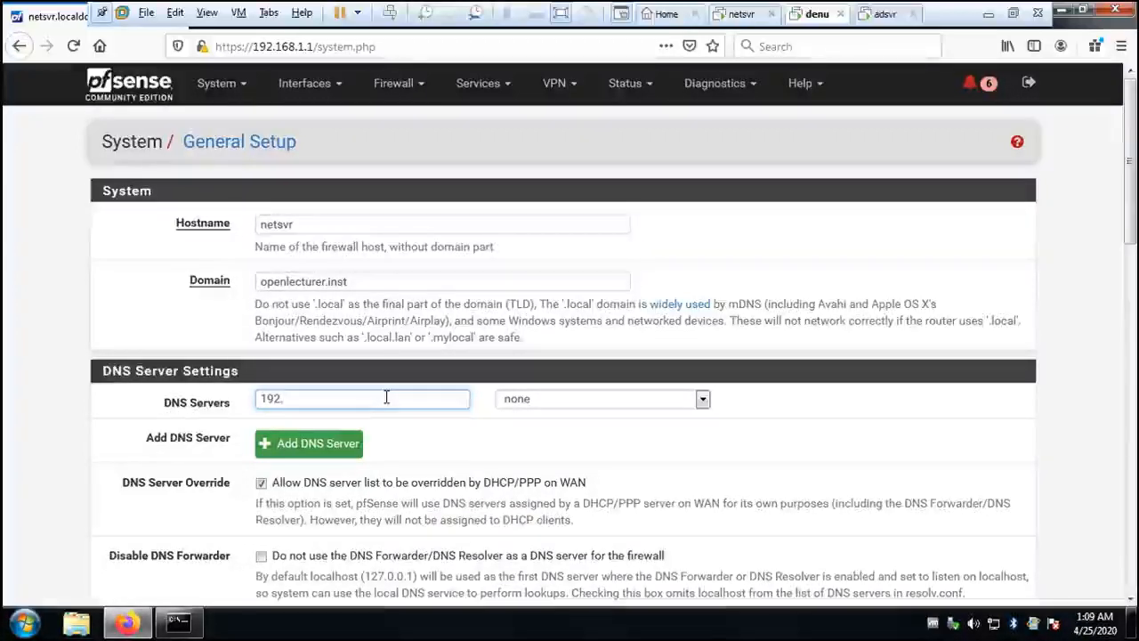
type("168.1.10")
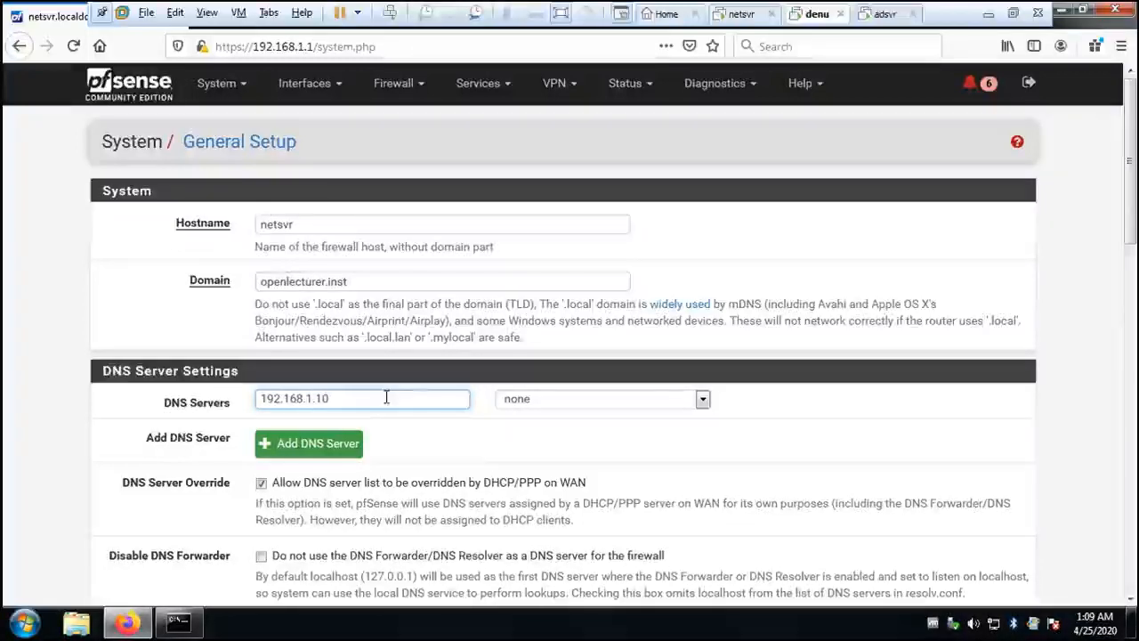
scroll(445, 427, "down", 5)
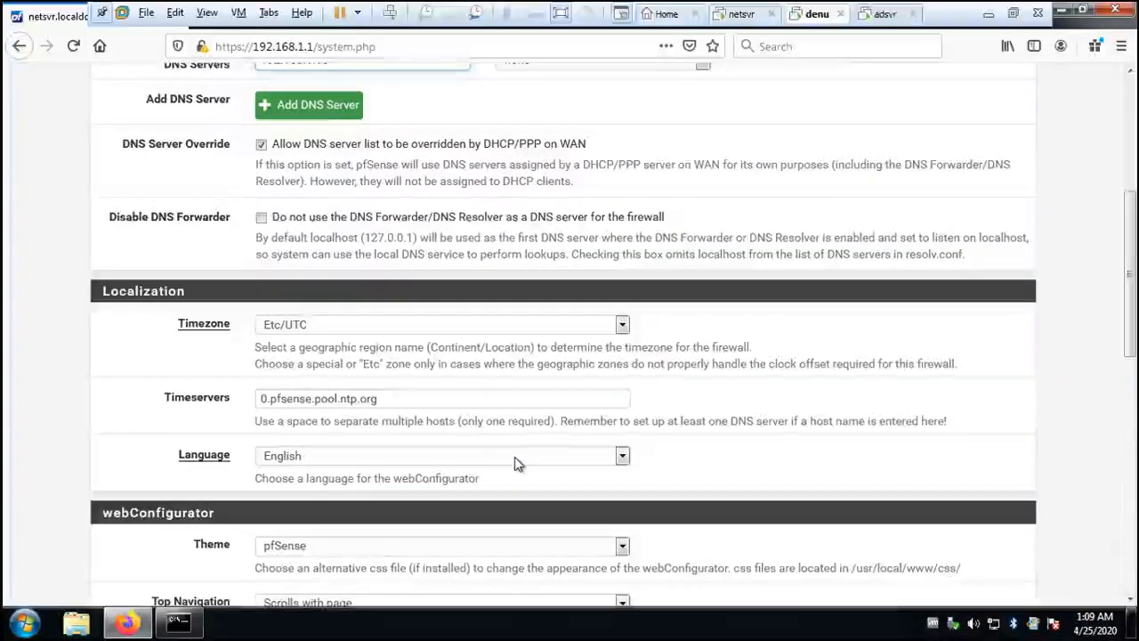
- Review the general setup's hostname, domain, DNS, localization and webConfigurator settings, and save the page
scroll(514, 456, "up", 3)
scroll(514, 457, "down", 1)
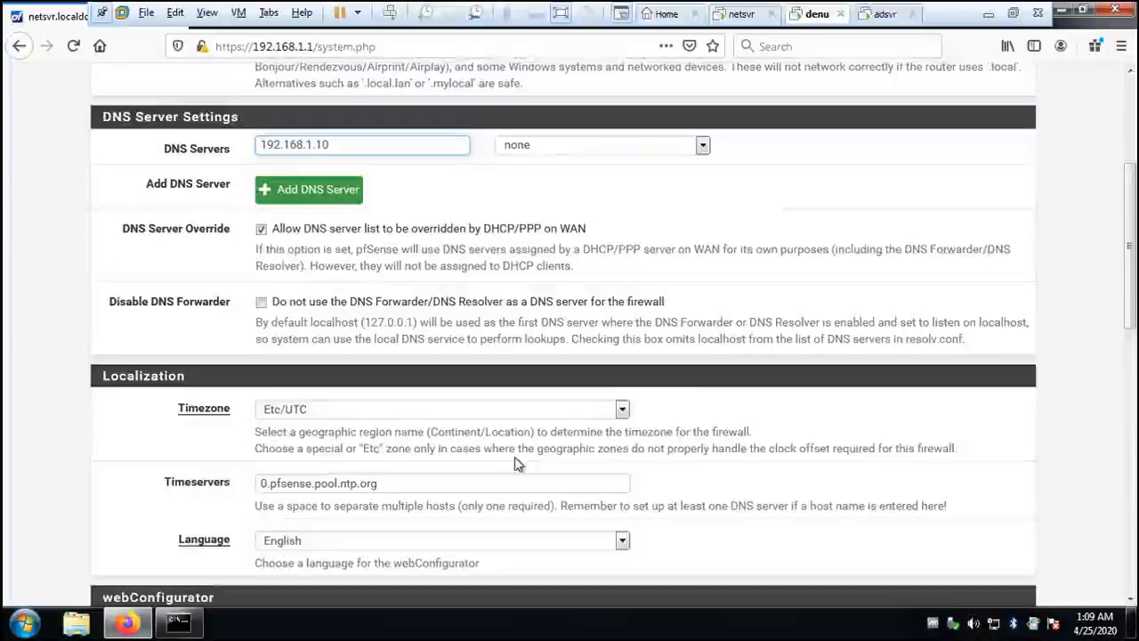
scroll(514, 457, "down", 7)
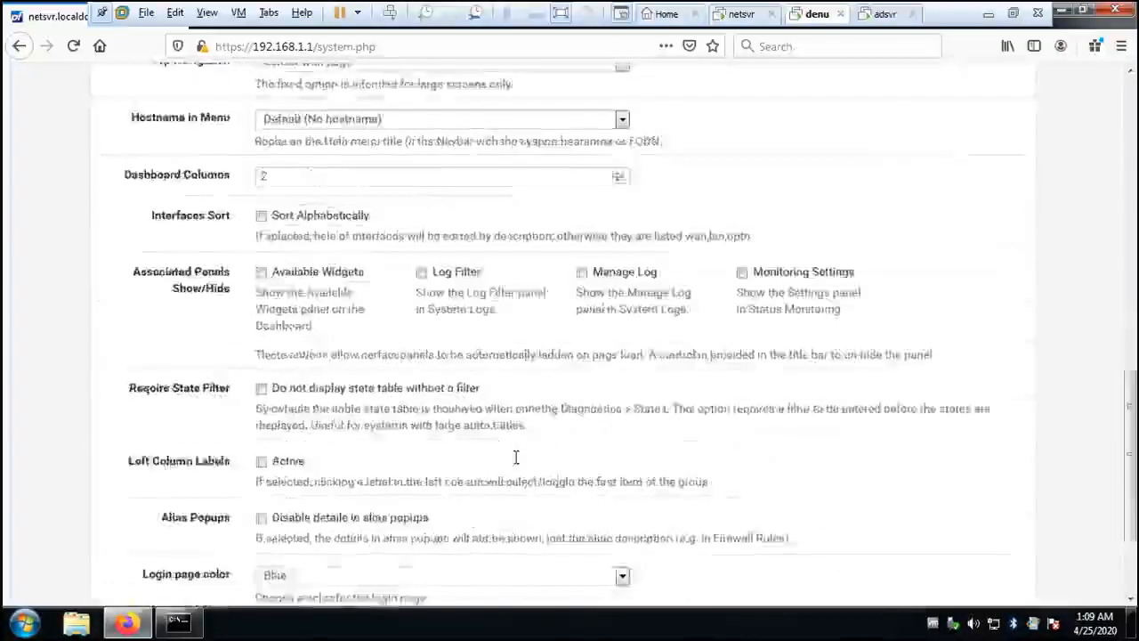
scroll(514, 456, "down", 2)
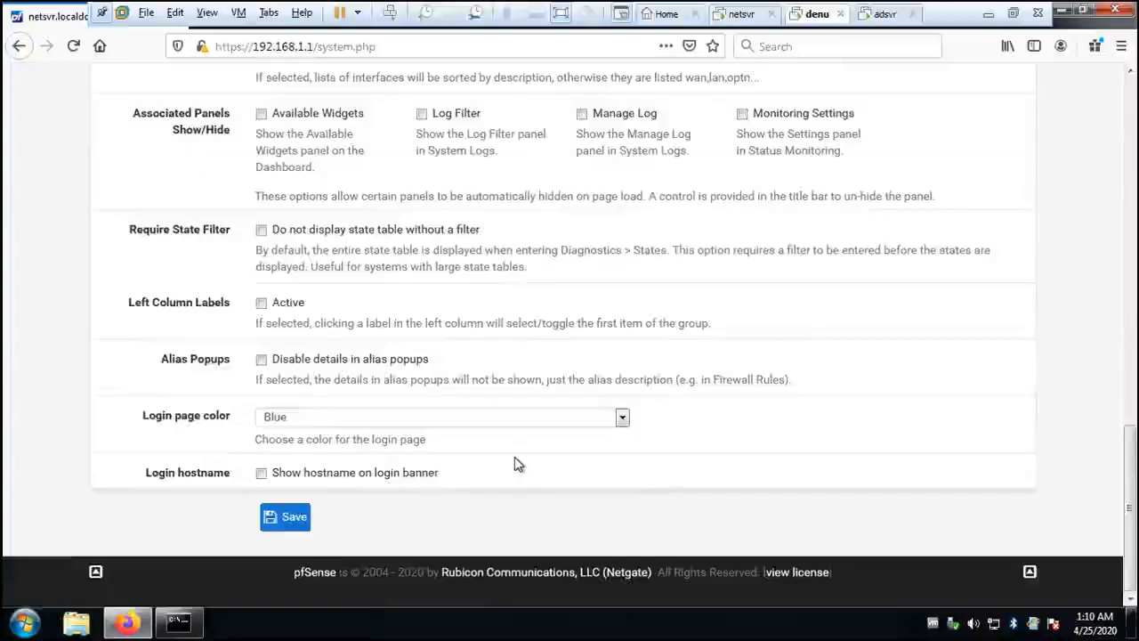
scroll(514, 457, "up", 10)
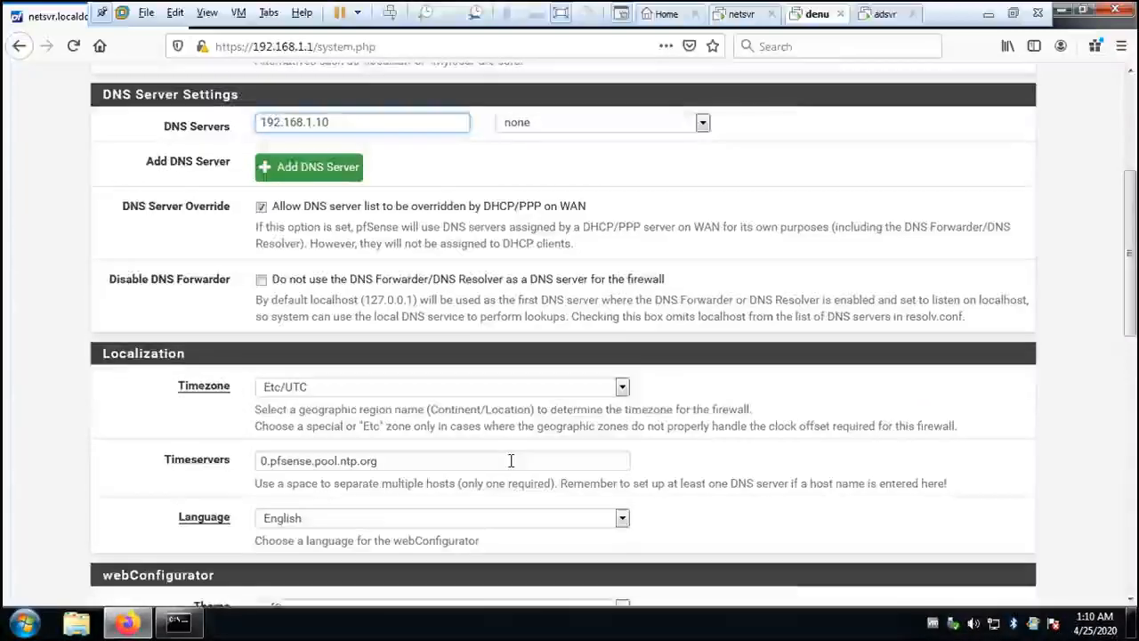
scroll(511, 460, "up", 5)
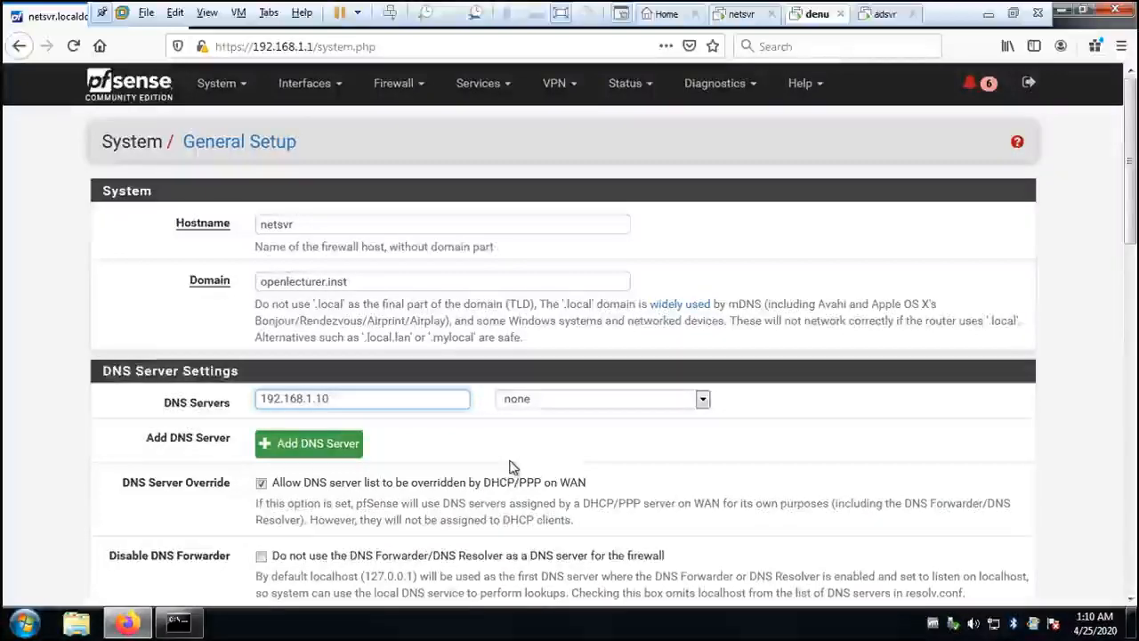
scroll(511, 465, "down", 15)
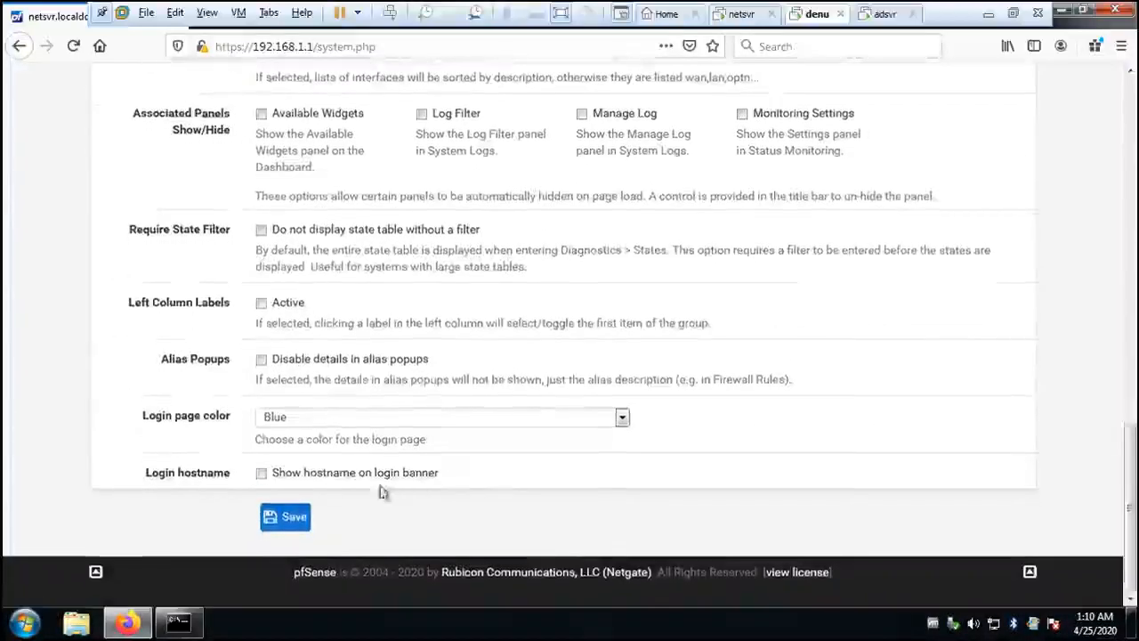
left_click(287, 518)
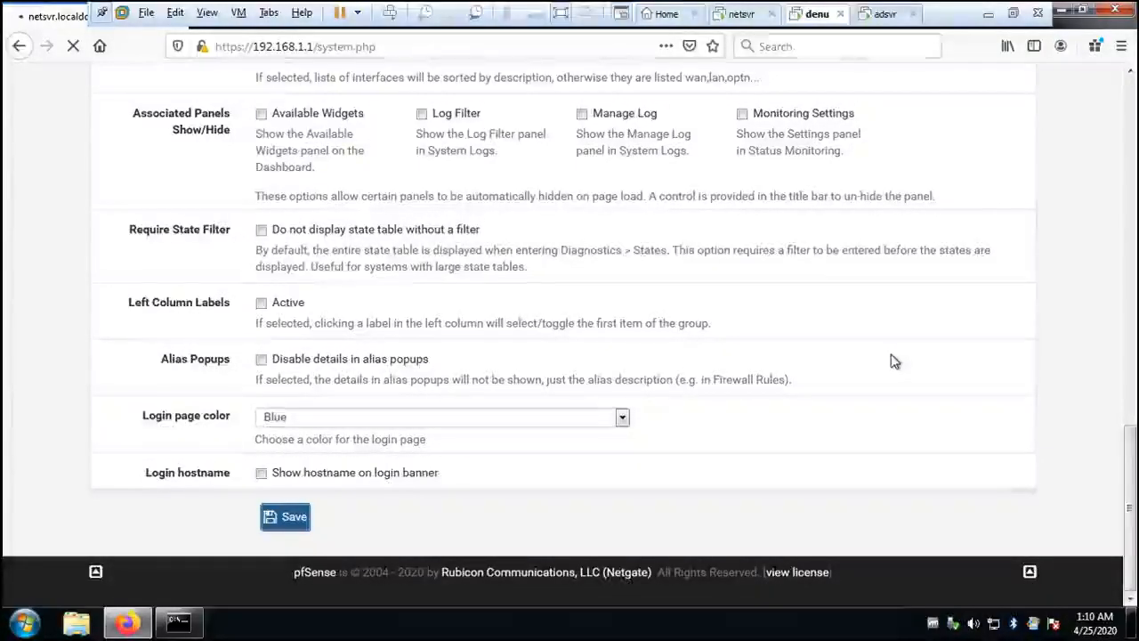
- Check the saved hostname, domain, DNS server and localization settings in the general setup
scroll(894, 362, "up", 10)
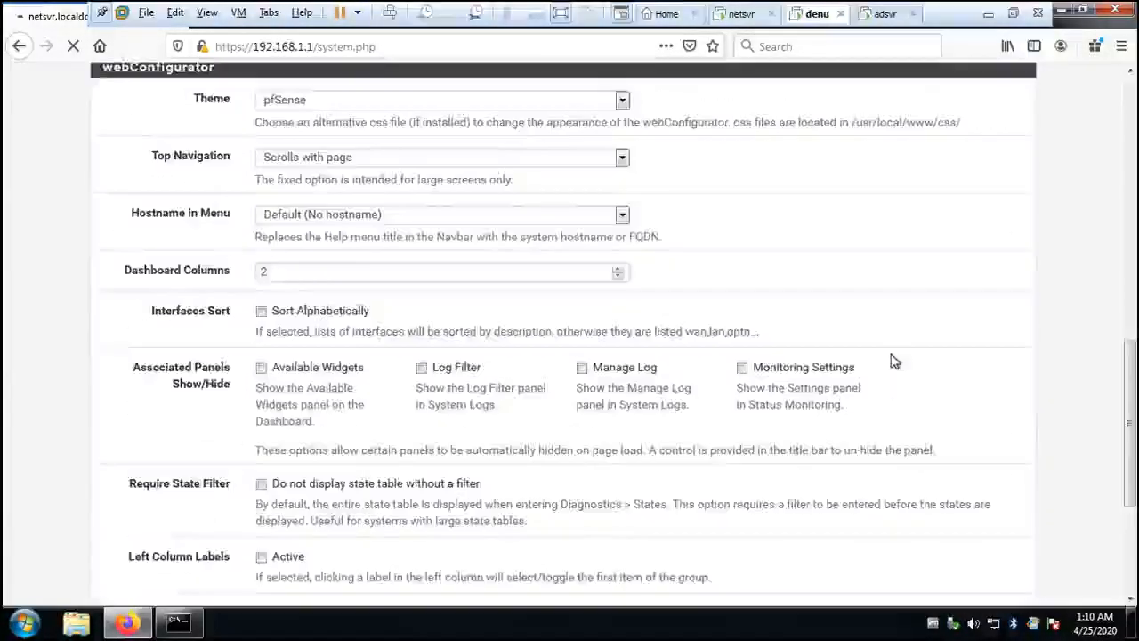
scroll(895, 362, "up", 6)
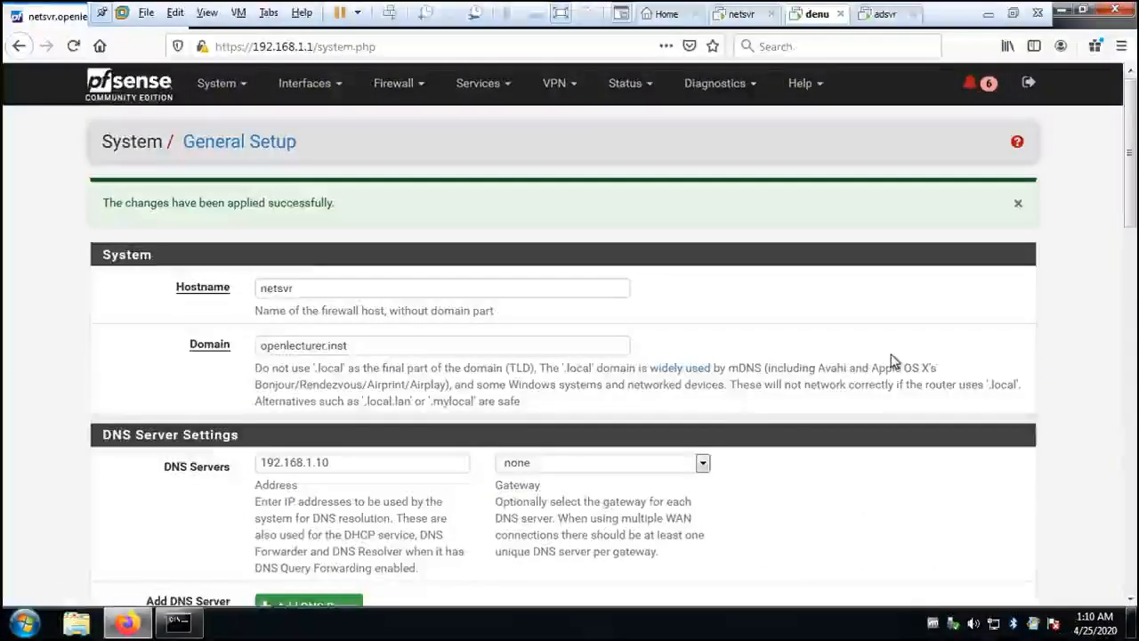
scroll(892, 362, "down", 3)
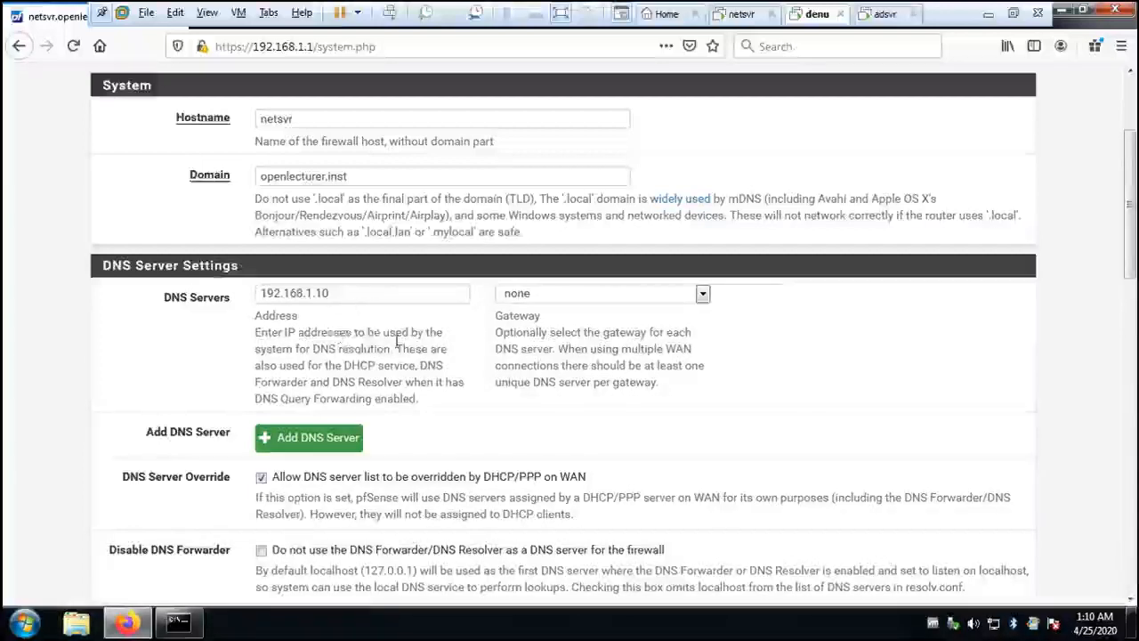
scroll(478, 356, "down", 4)
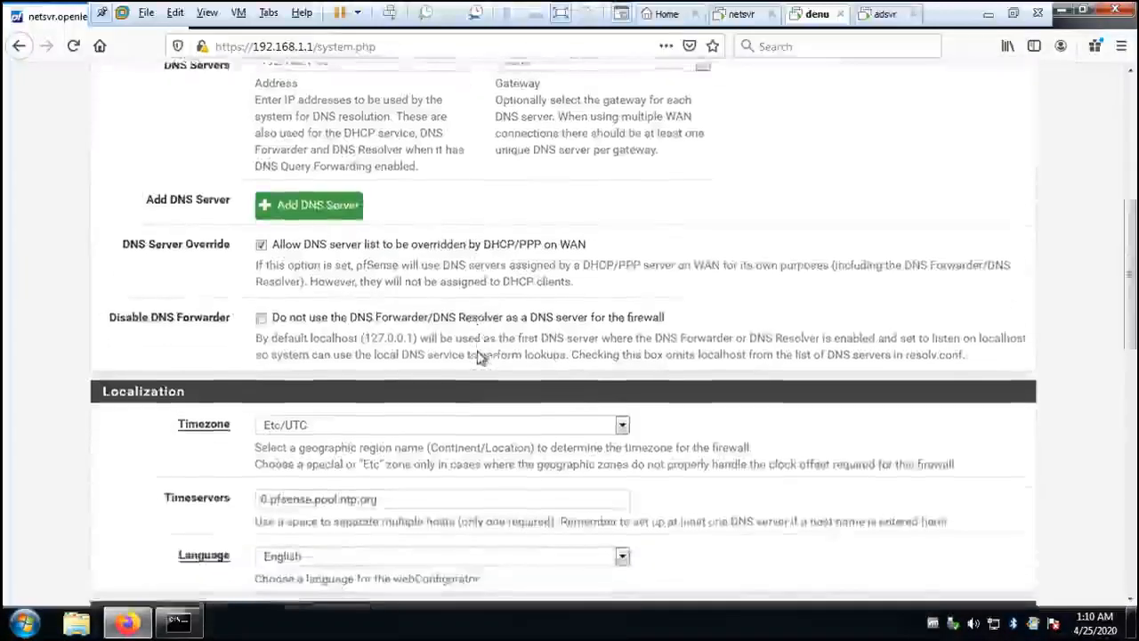
scroll(478, 356, "up", 7)
scroll(478, 350, "down", 4)
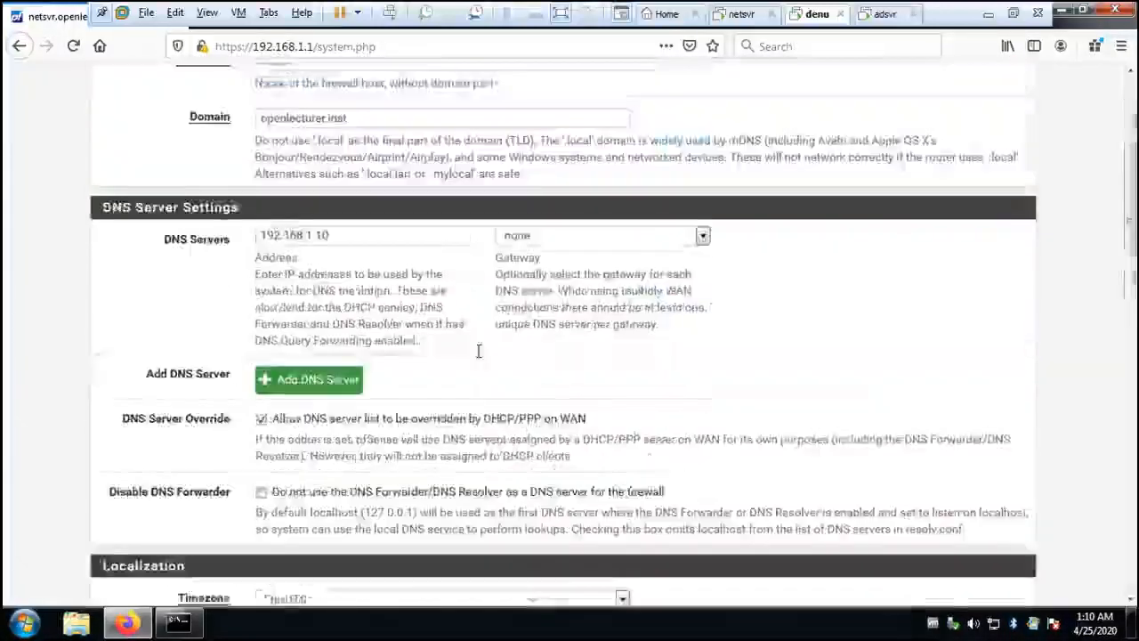
scroll(478, 351, "down", 3)
scroll(478, 351, "up", 7)
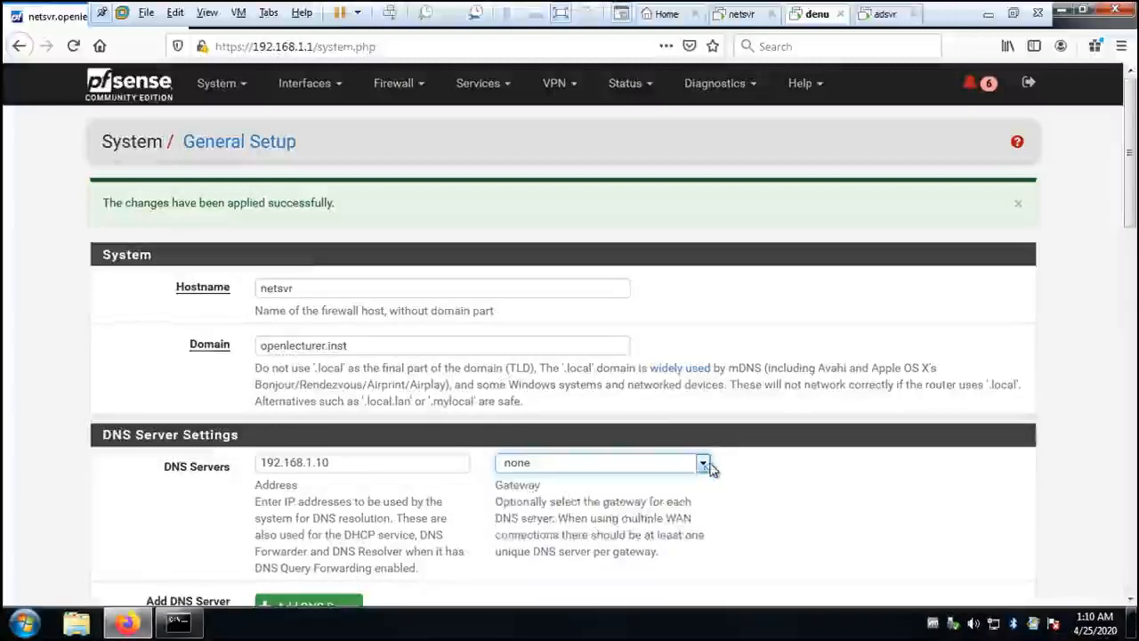
- Open the status dashboard and check the firewall's name, DNS servers and interface addresses
left_click(121, 112)
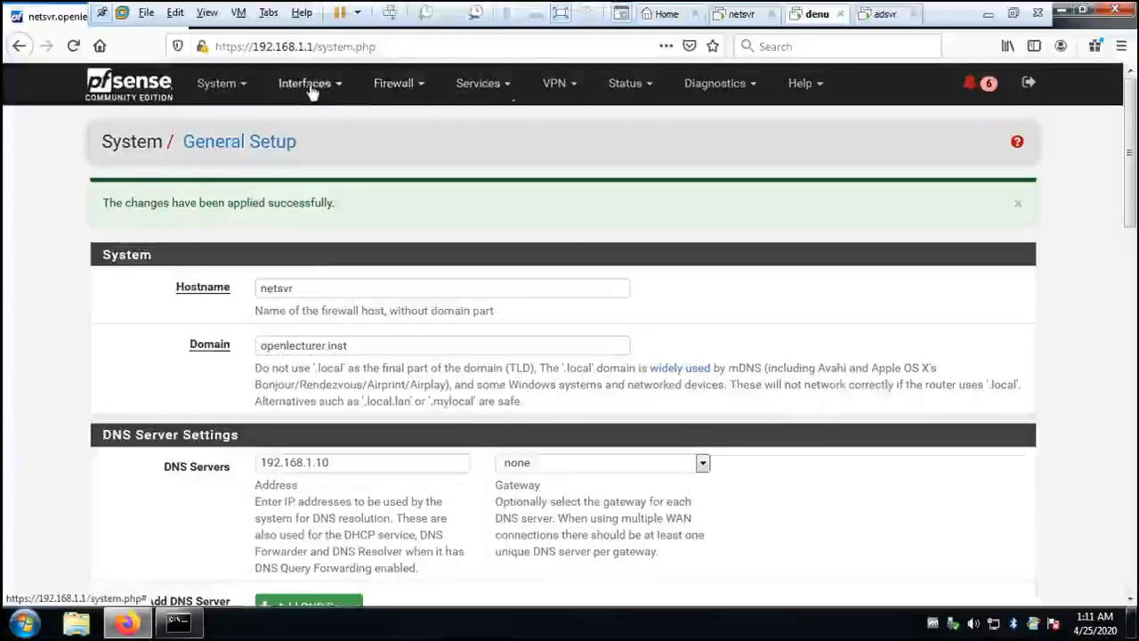
left_click(250, 88)
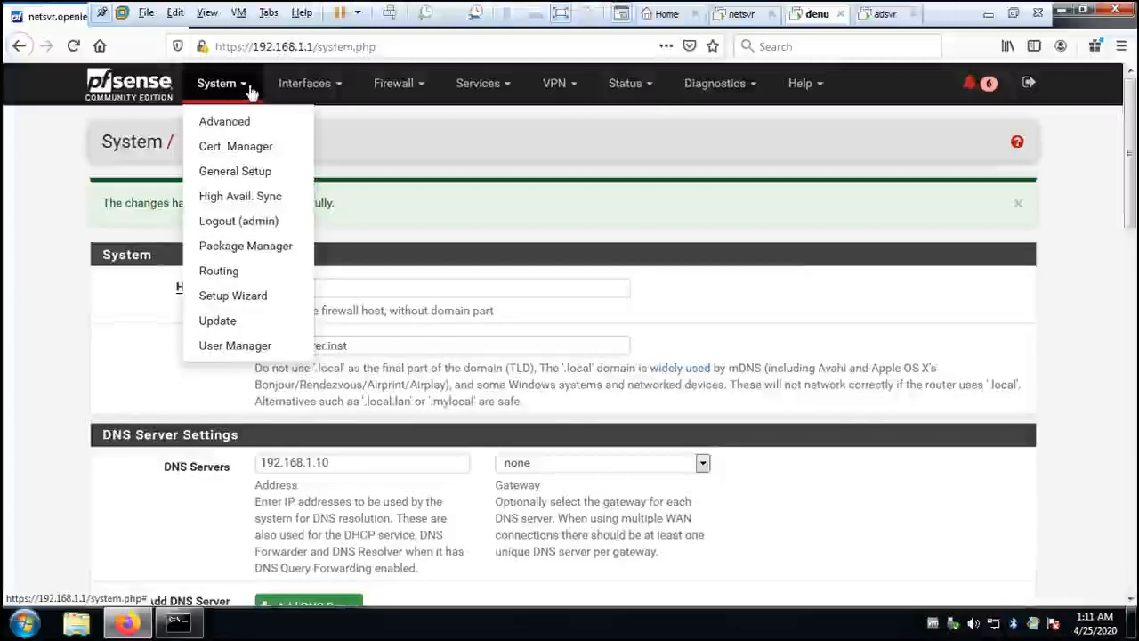
left_click(235, 171)
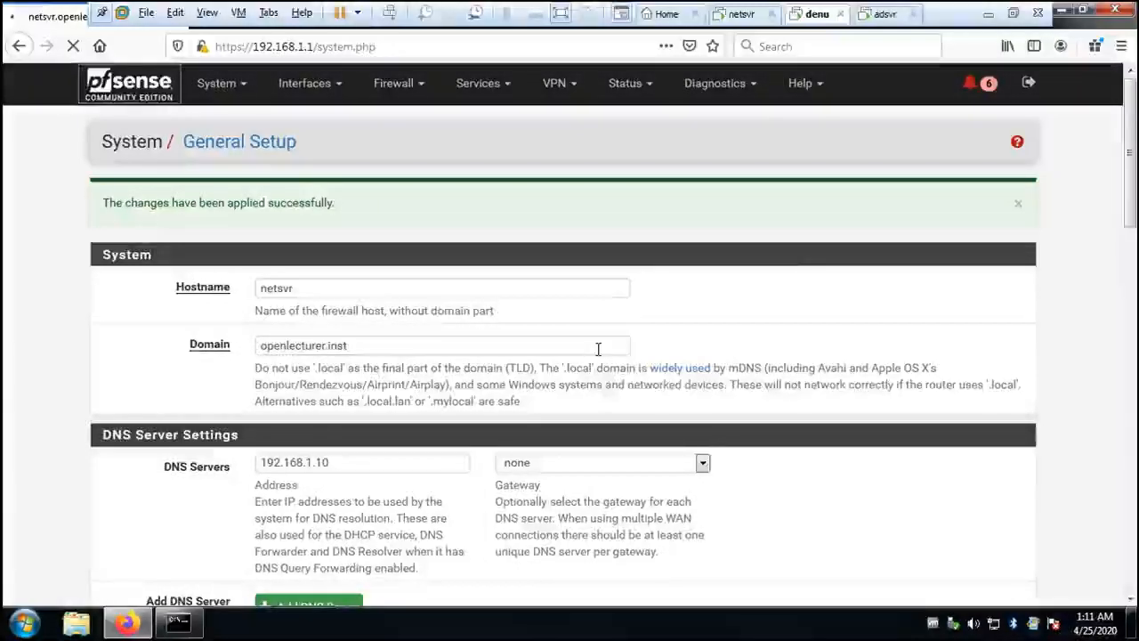
scroll(539, 449, "down", 1)
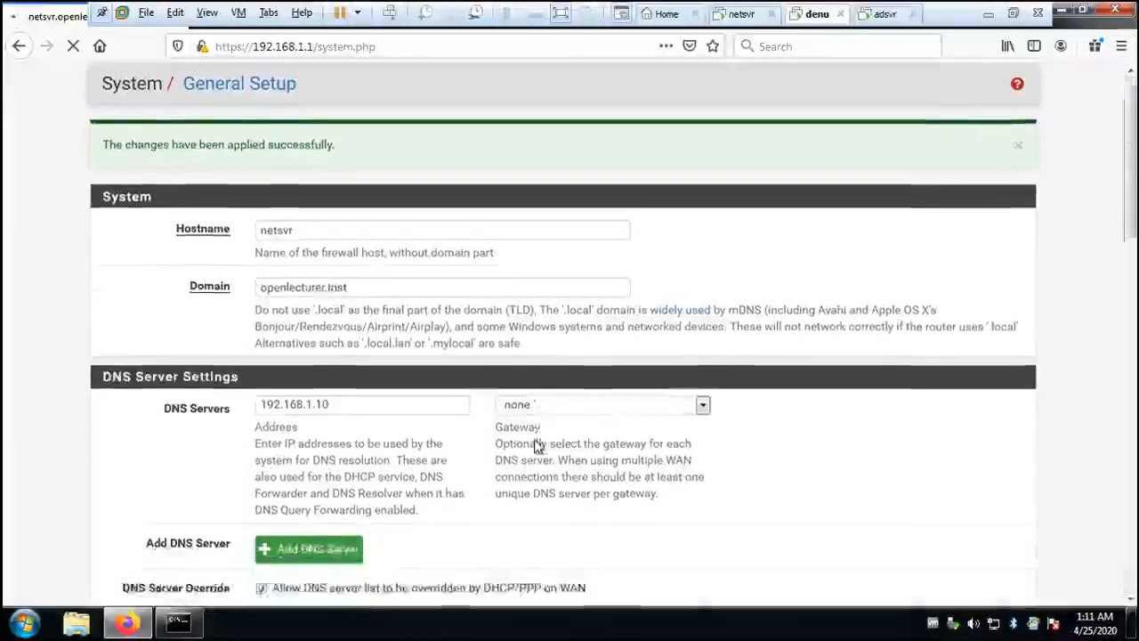
scroll(537, 445, "down", 5)
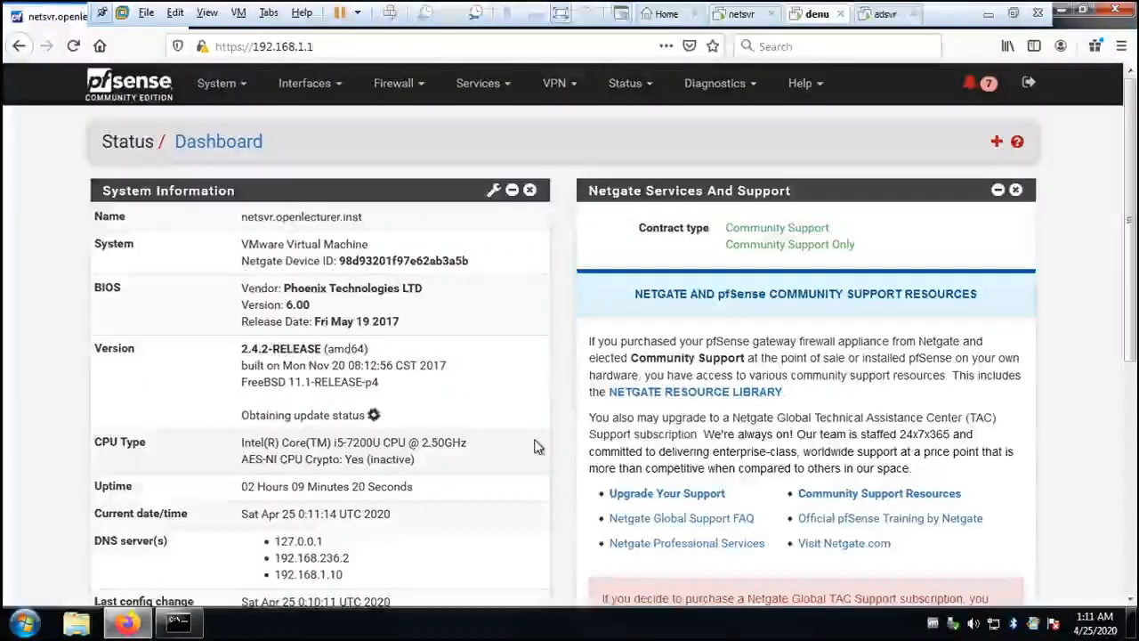
scroll(537, 445, "down", 3)
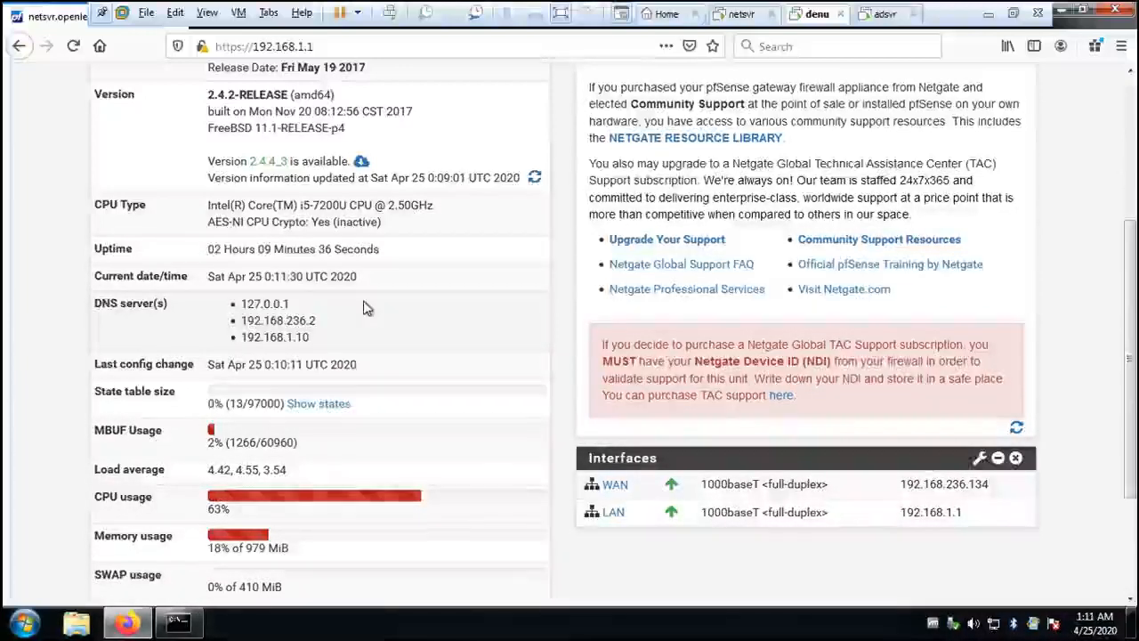
scroll(410, 276, "up", 3)
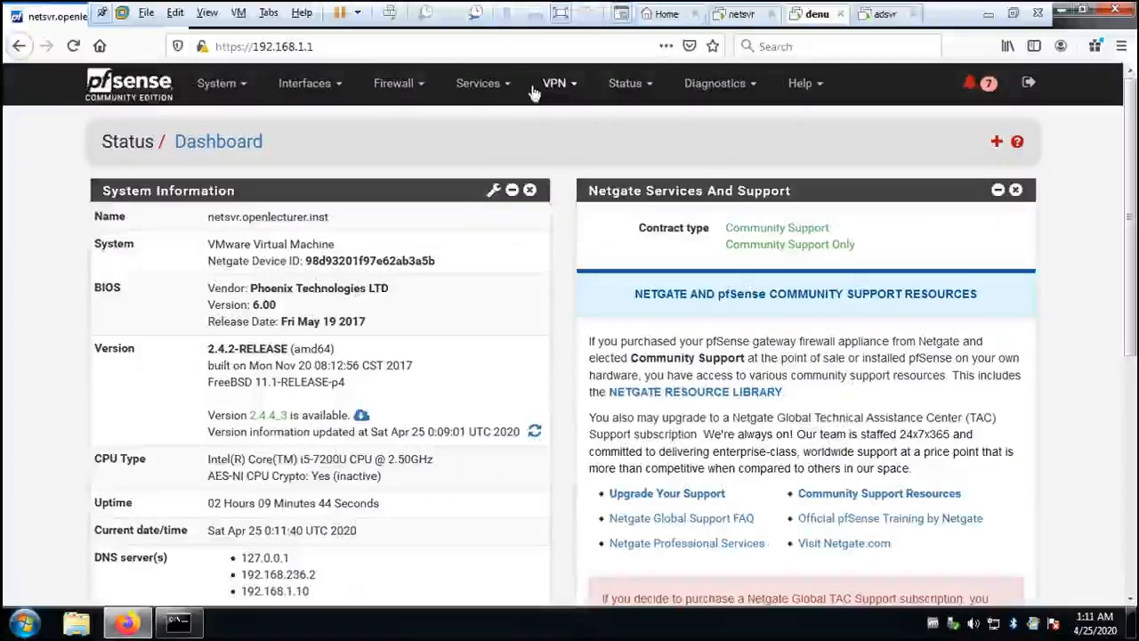
- Open the DNS Forwarder service settings and examine its general options, listening interfaces and host and domain overrides
left_click(481, 83)
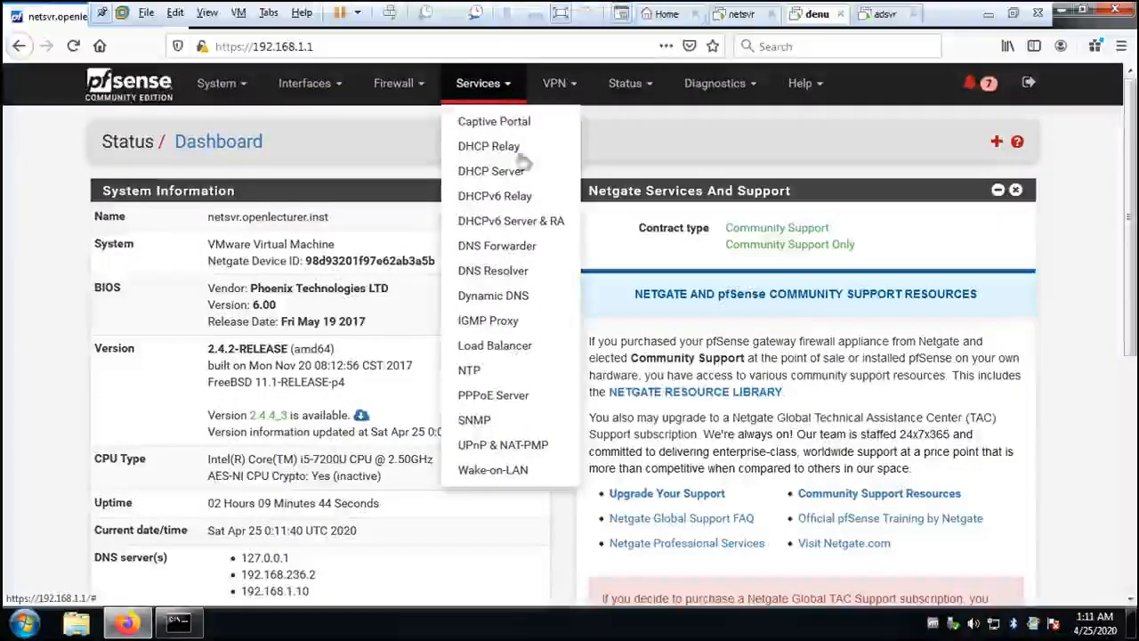
left_click(514, 252)
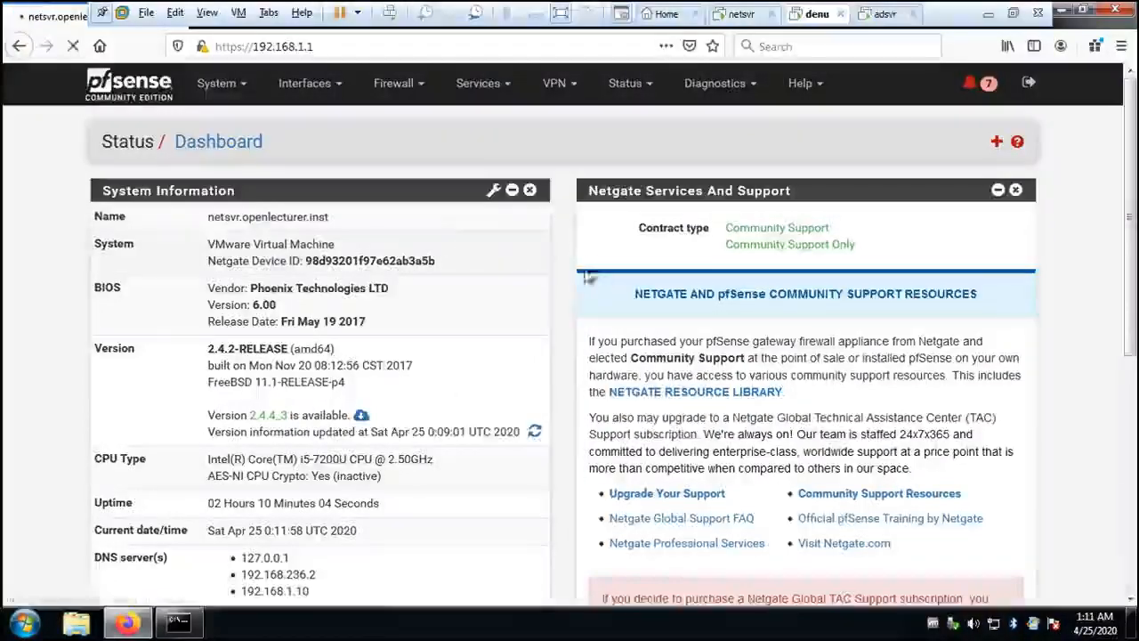
scroll(592, 320, "down", 7)
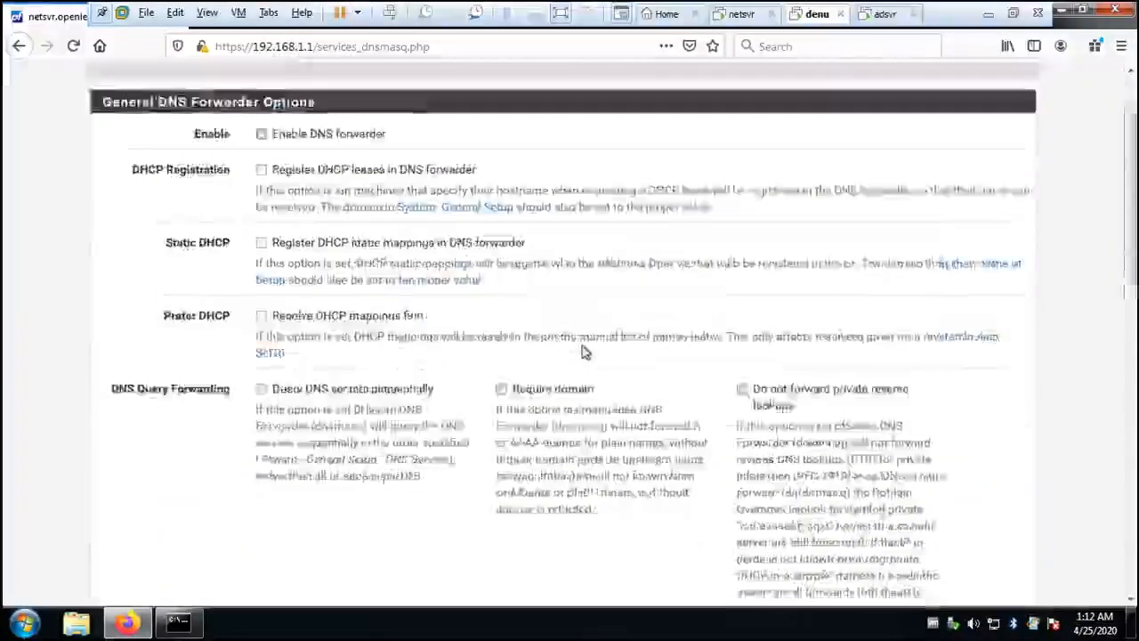
scroll(583, 350, "up", 2)
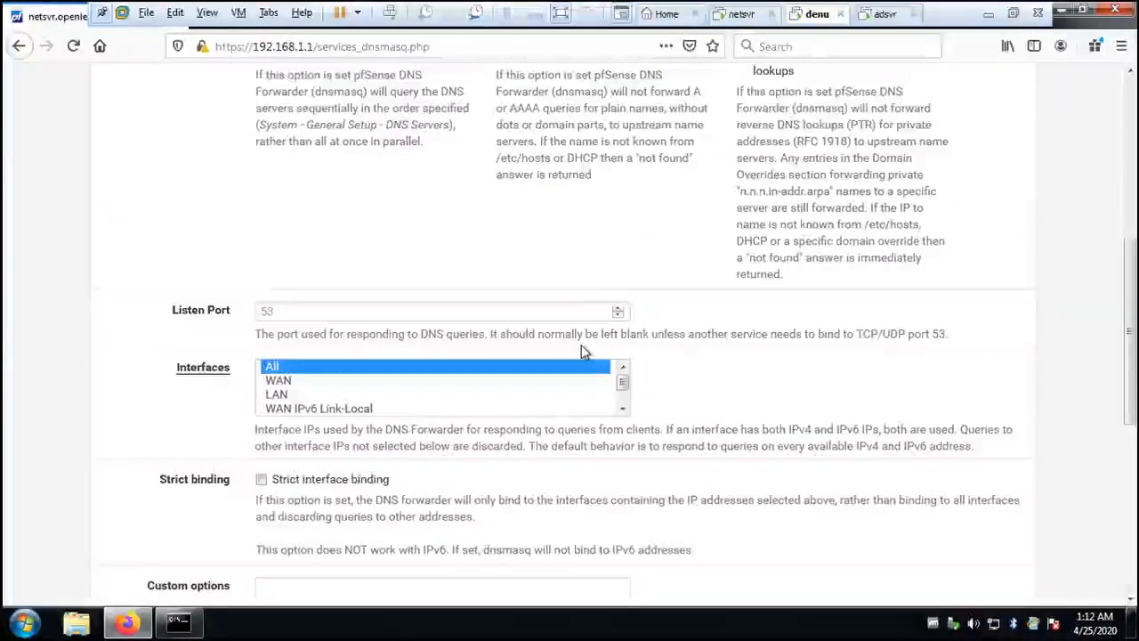
scroll(582, 352, "down", 5)
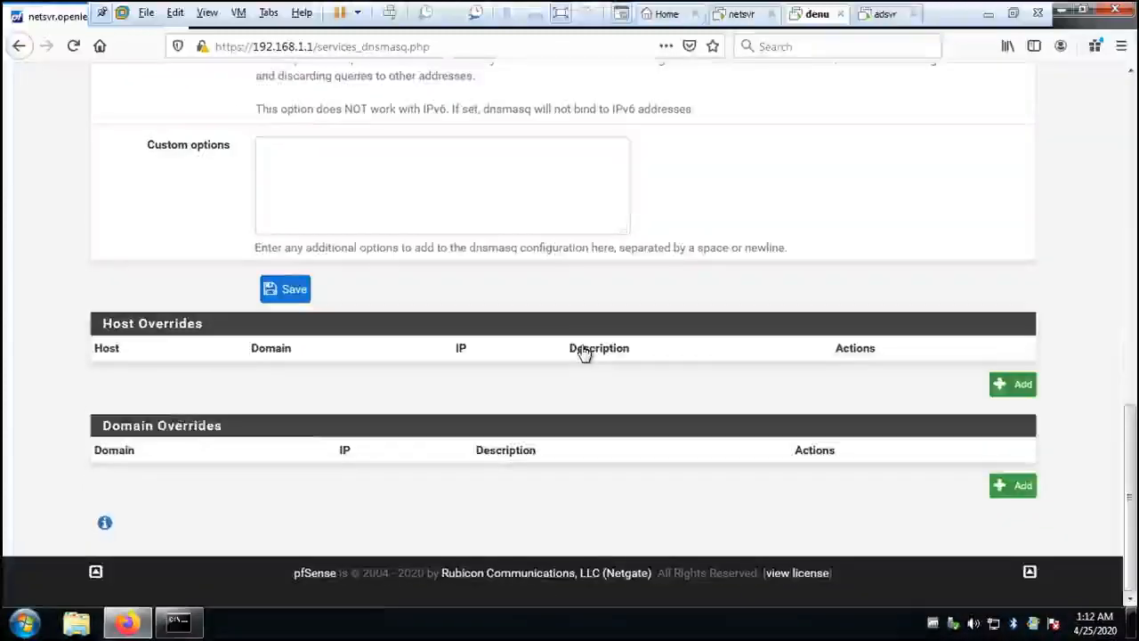
scroll(583, 352, "up", 10)
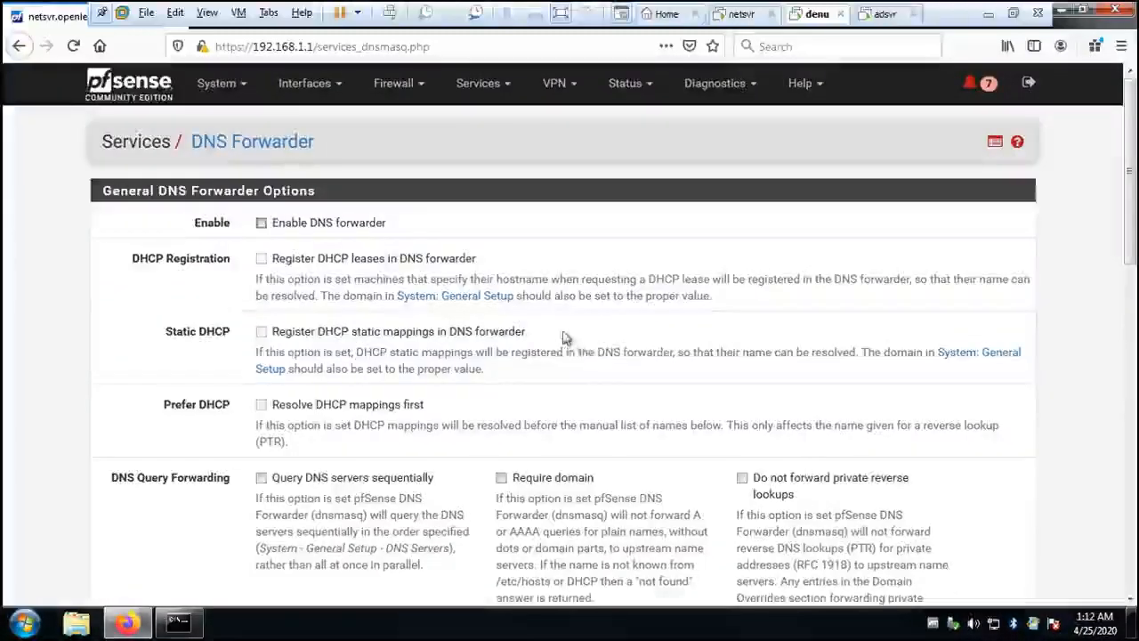
left_click(506, 84)
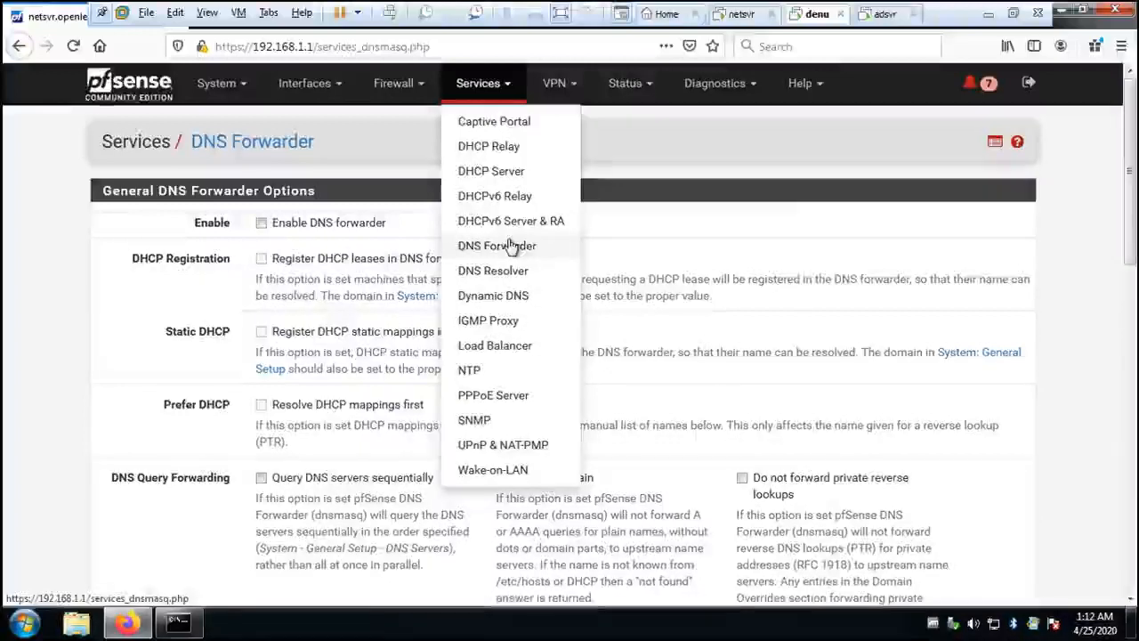
left_click(412, 88)
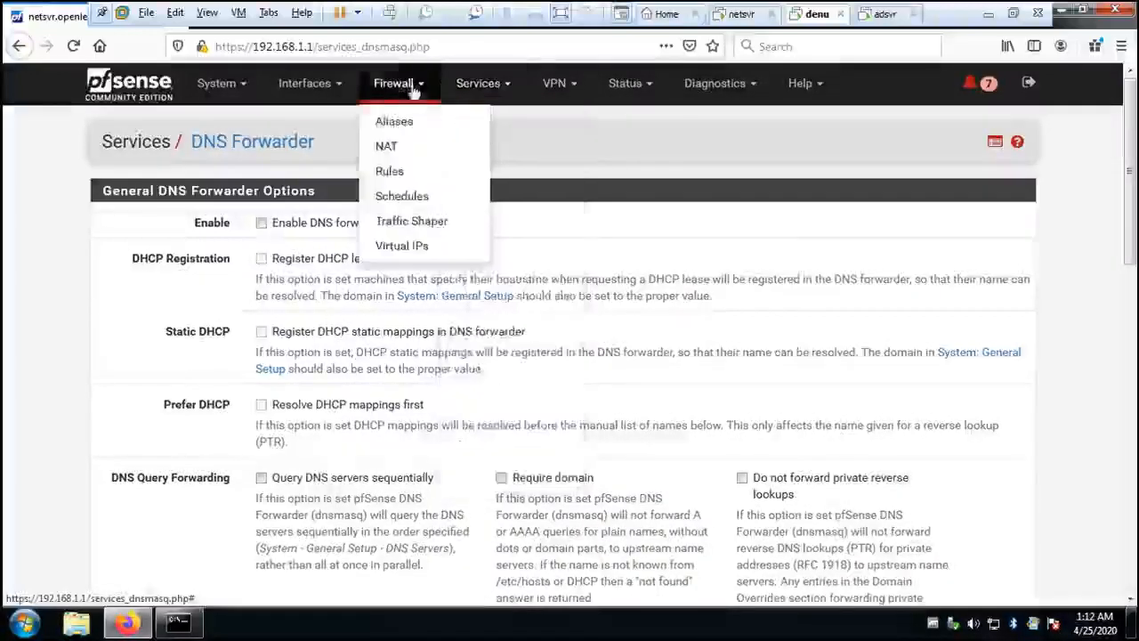
left_click(333, 87)
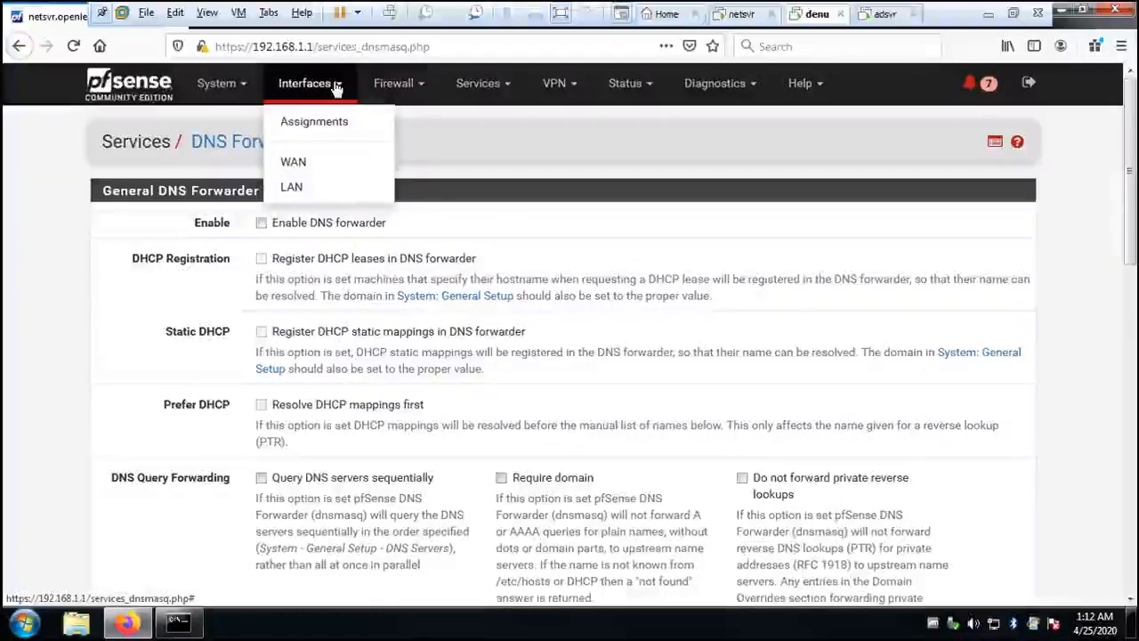
- Open the advanced Admin Access settings and examine the webConfigurator, secure shell, serial and console options
left_click(233, 84)
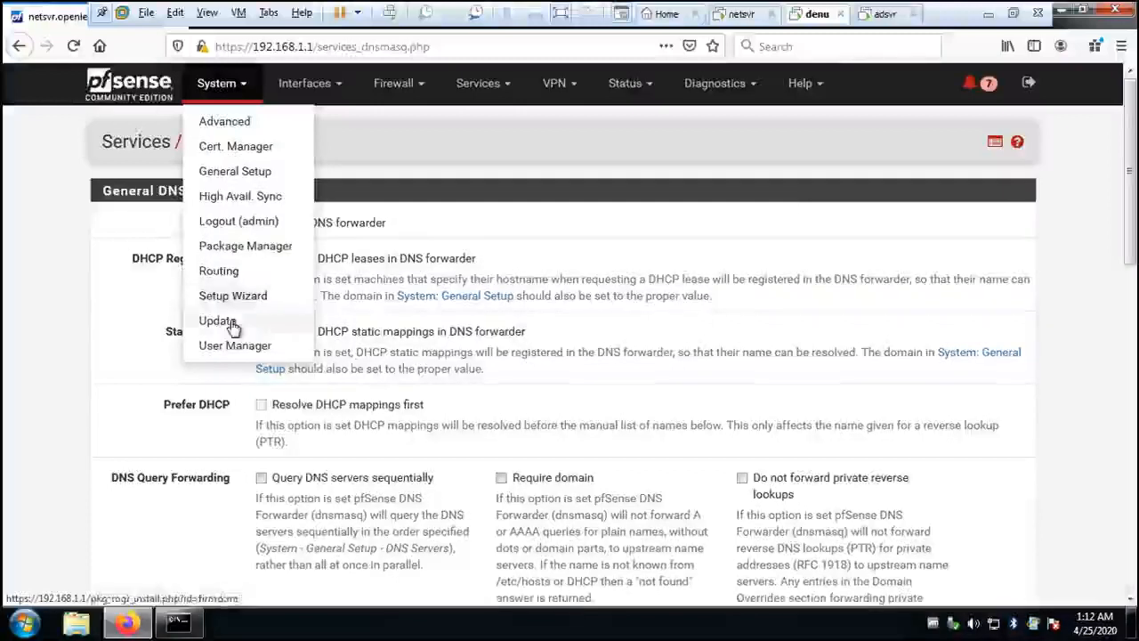
left_click(224, 122)
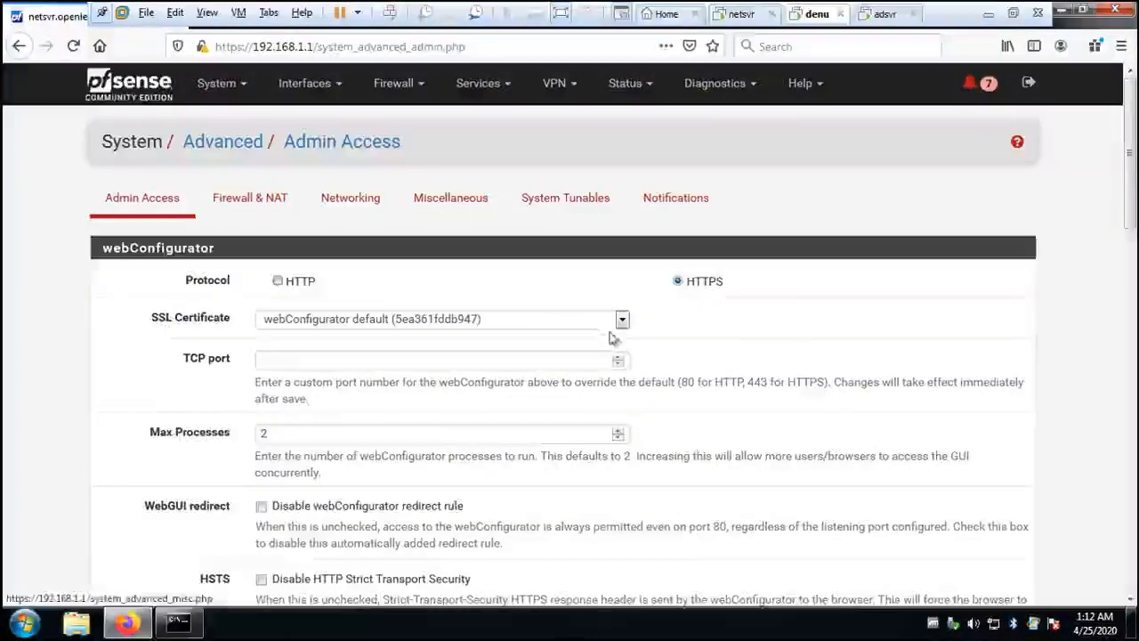
scroll(619, 352, "down", 7)
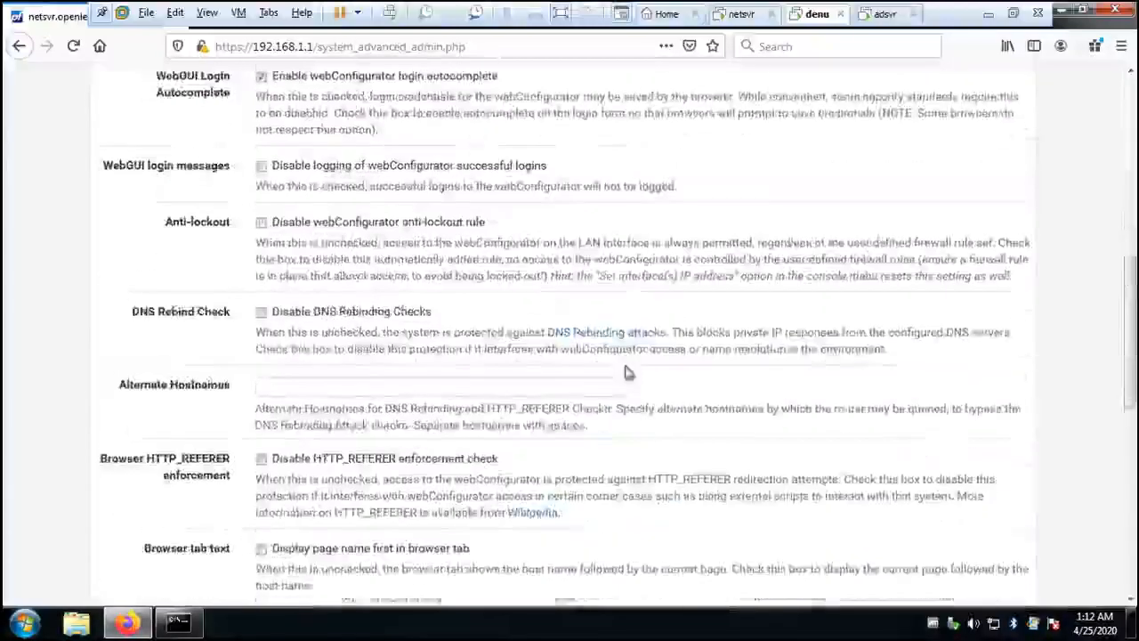
scroll(625, 372, "down", 10)
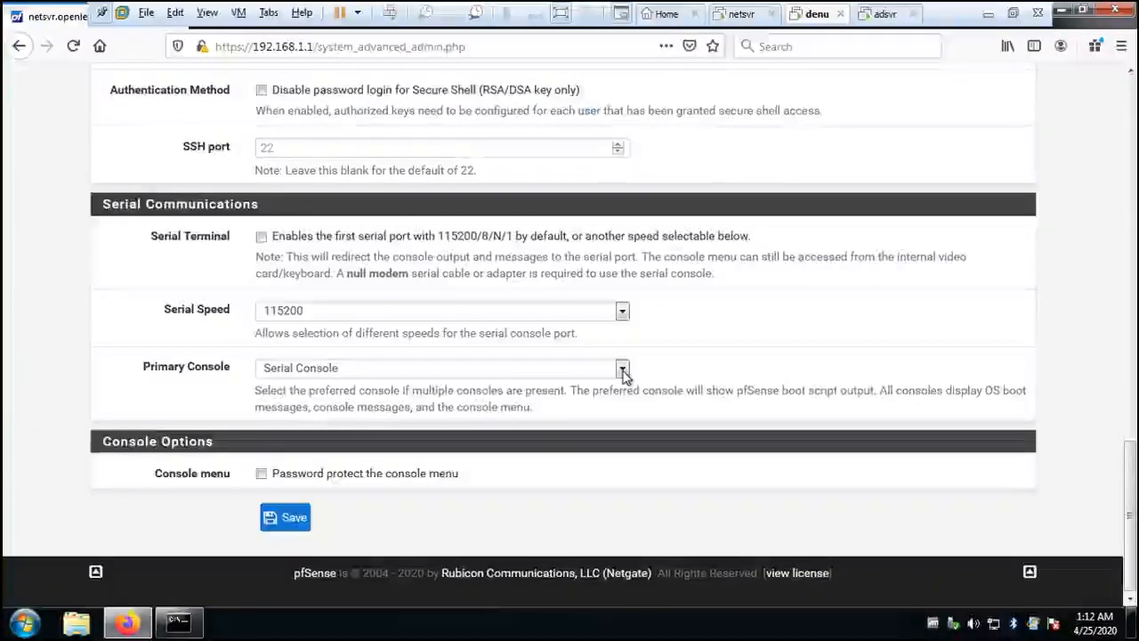
scroll(623, 374, "up", 15)
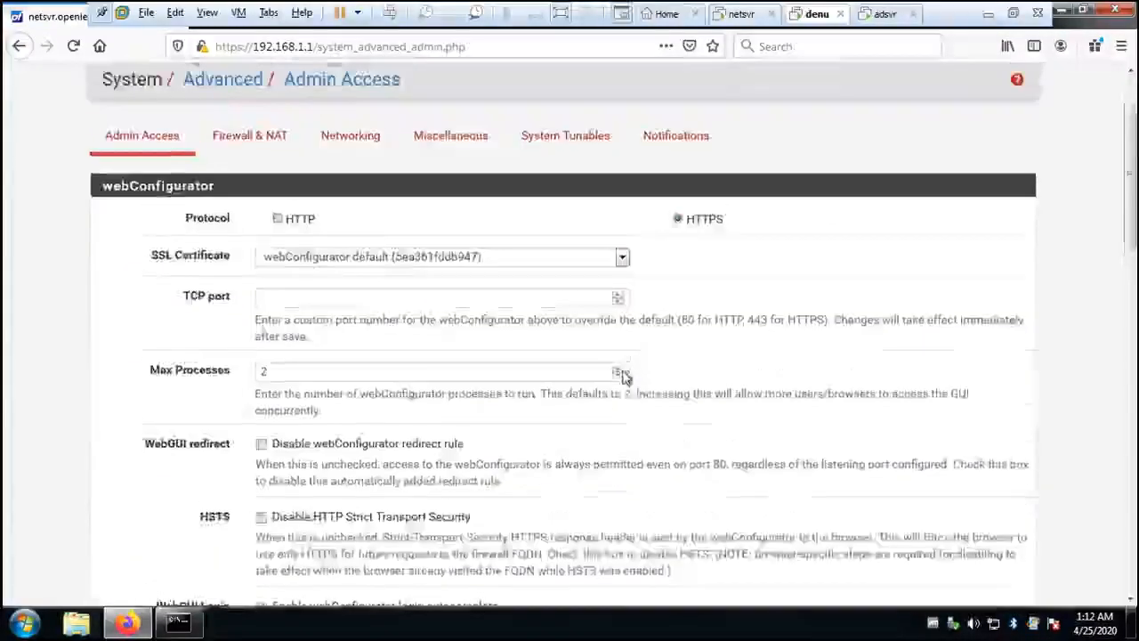
scroll(623, 376, "up", 1)
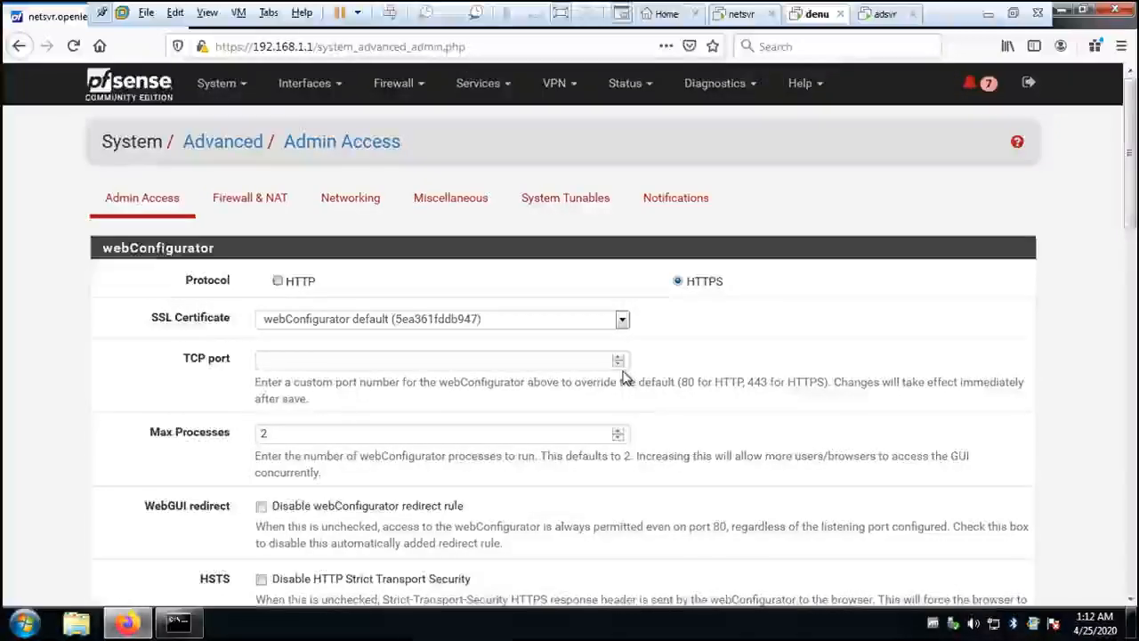
- Open the advanced Networking settings and examine the IPv6 options and the network interface offloading options
left_click(347, 200)
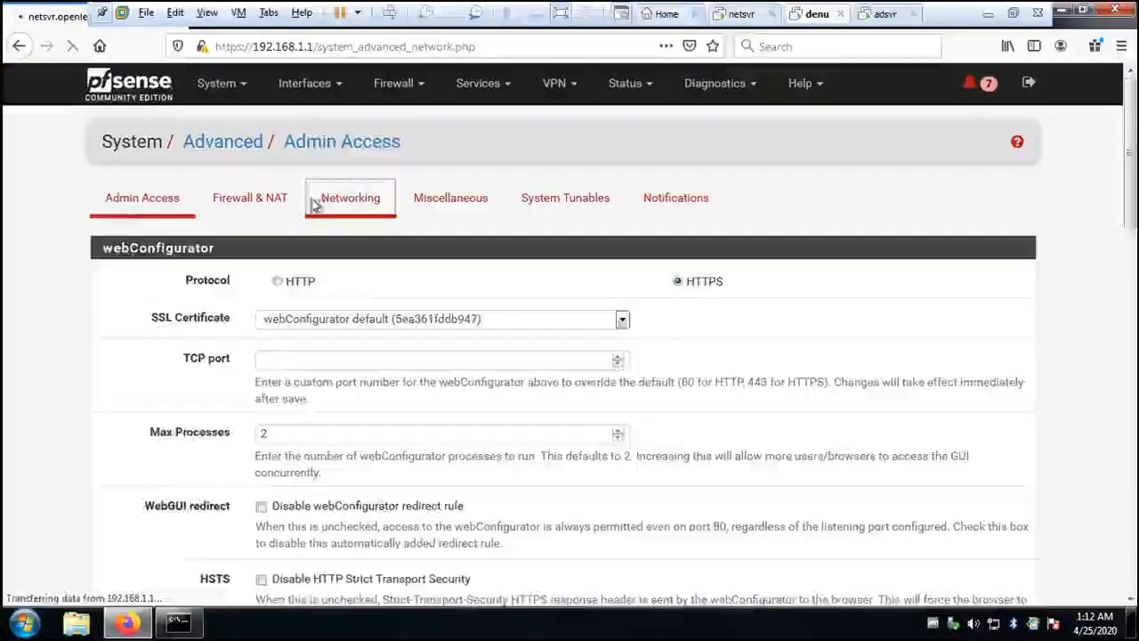
scroll(450, 401, "down", 5)
scroll(451, 401, "down", 3)
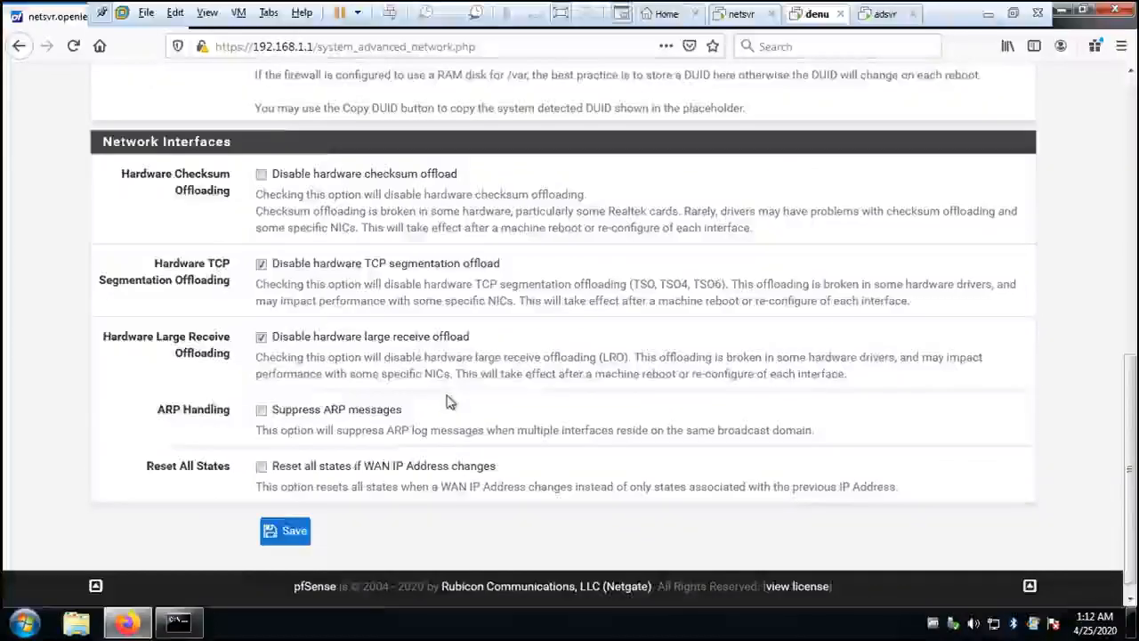
scroll(294, 205, "up", 7)
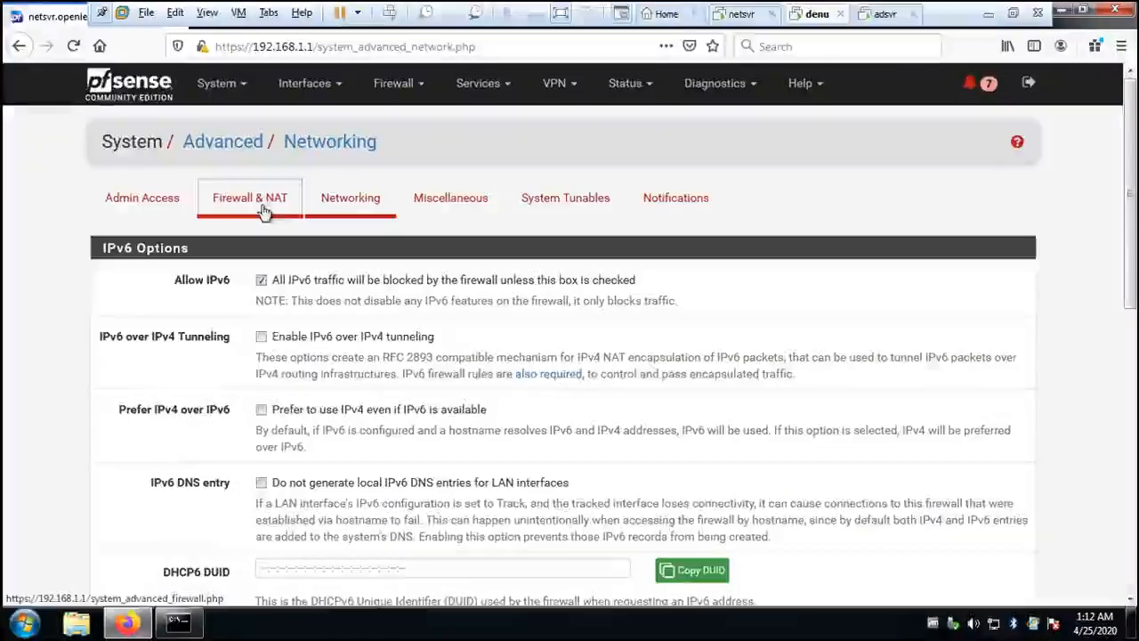
- Open the advanced Firewall & NAT settings and examine the firewall, bogon networks and network address translation options
left_click(289, 194)
scroll(500, 396, "down", 3)
scroll(500, 396, "down", 5)
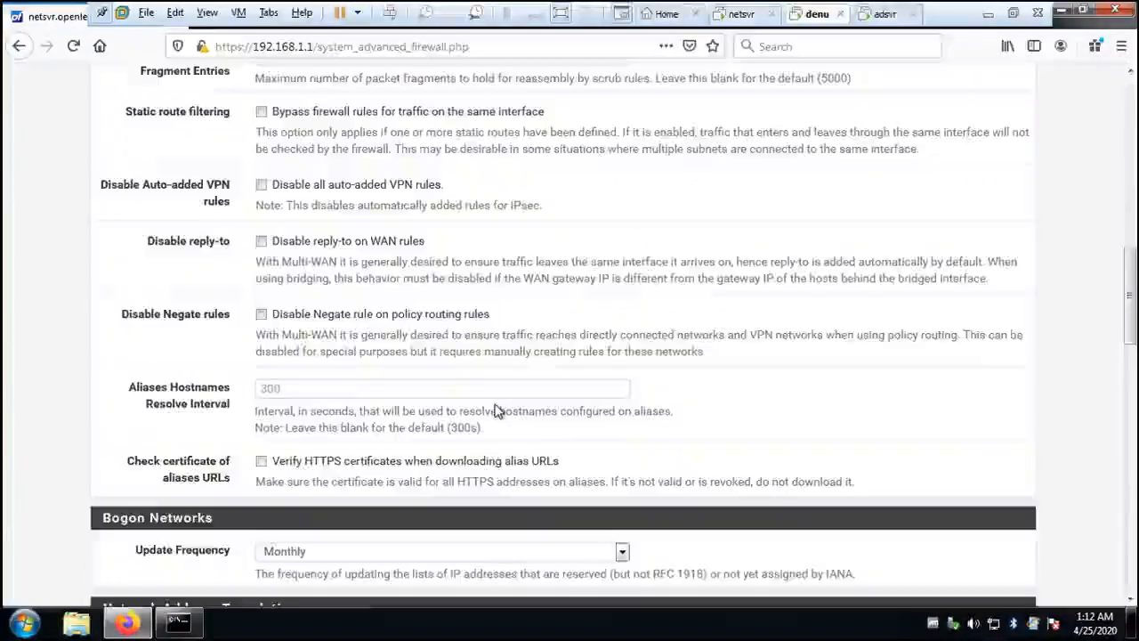
scroll(496, 405, "down", 3)
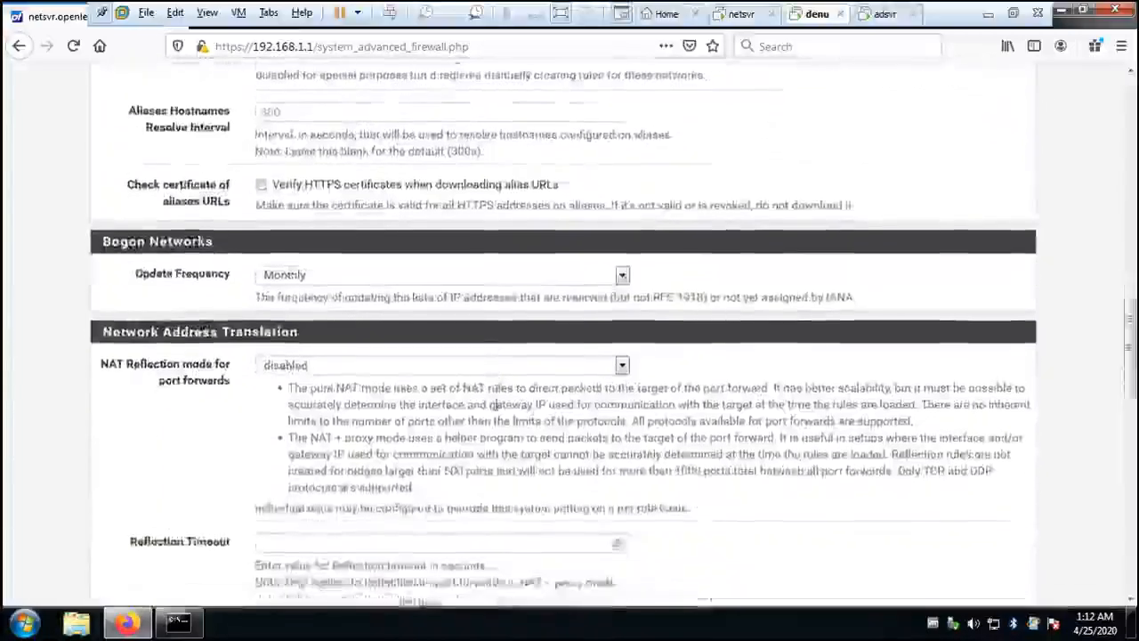
scroll(496, 408, "up", 10)
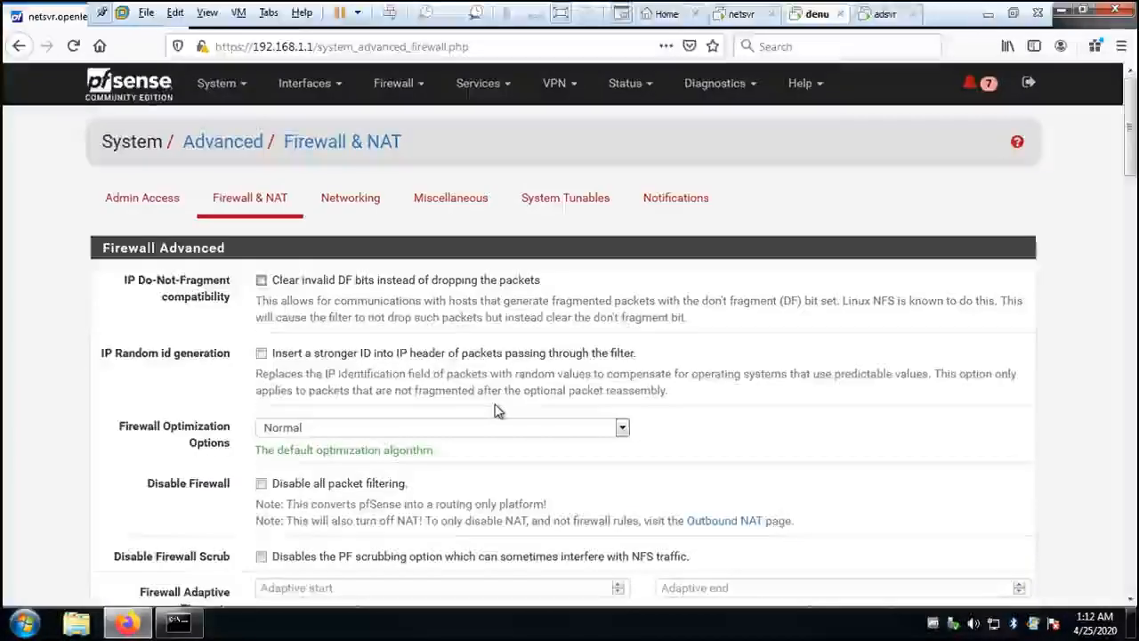
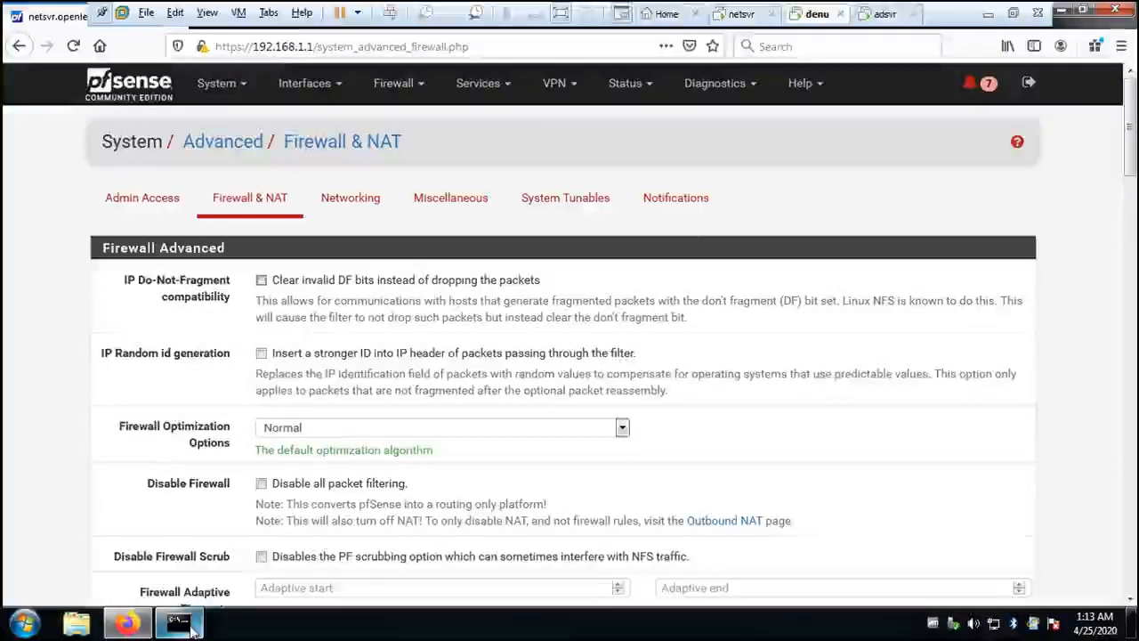
- Switch to the open Command Prompt, run ipconfig and review the adapter addresses
mouse_move(194, 628)
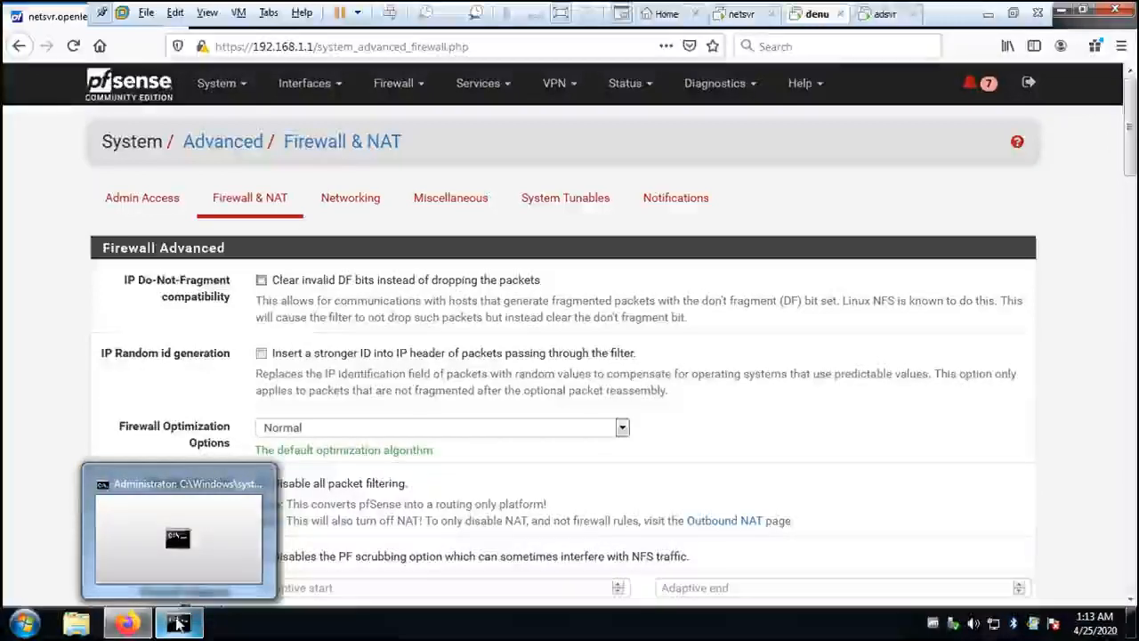
left_click(178, 623)
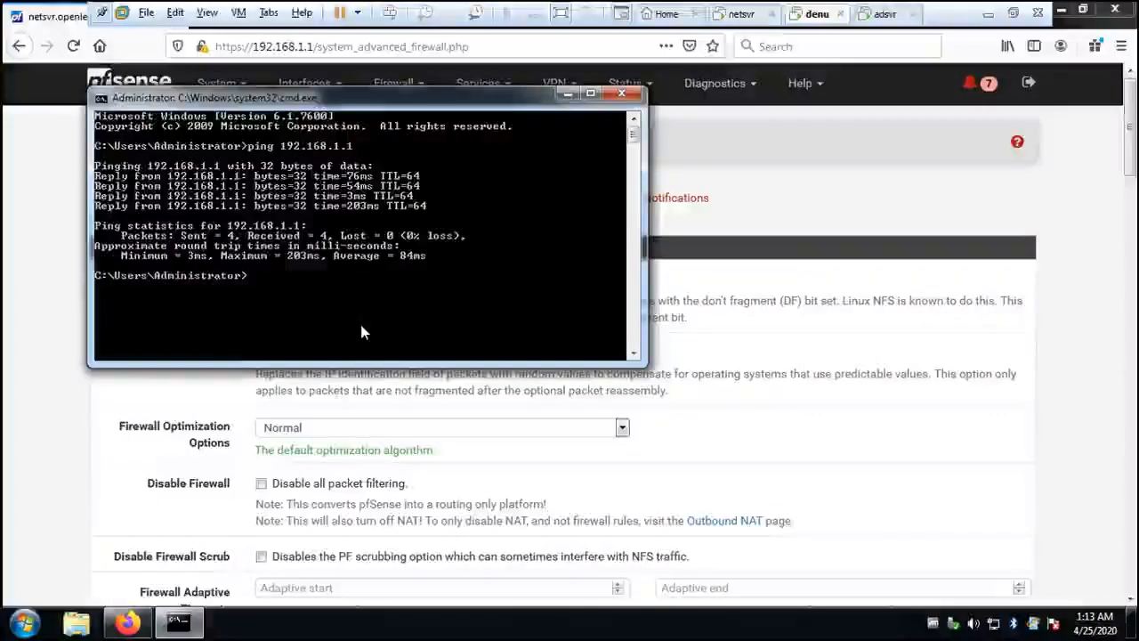
type("ip")
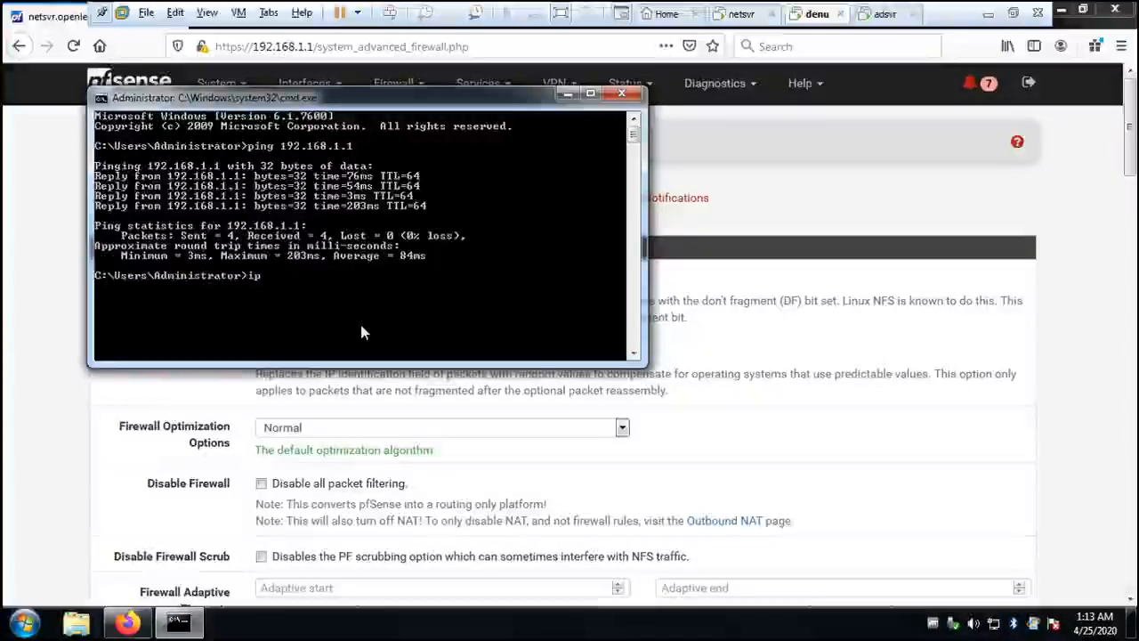
type("config")
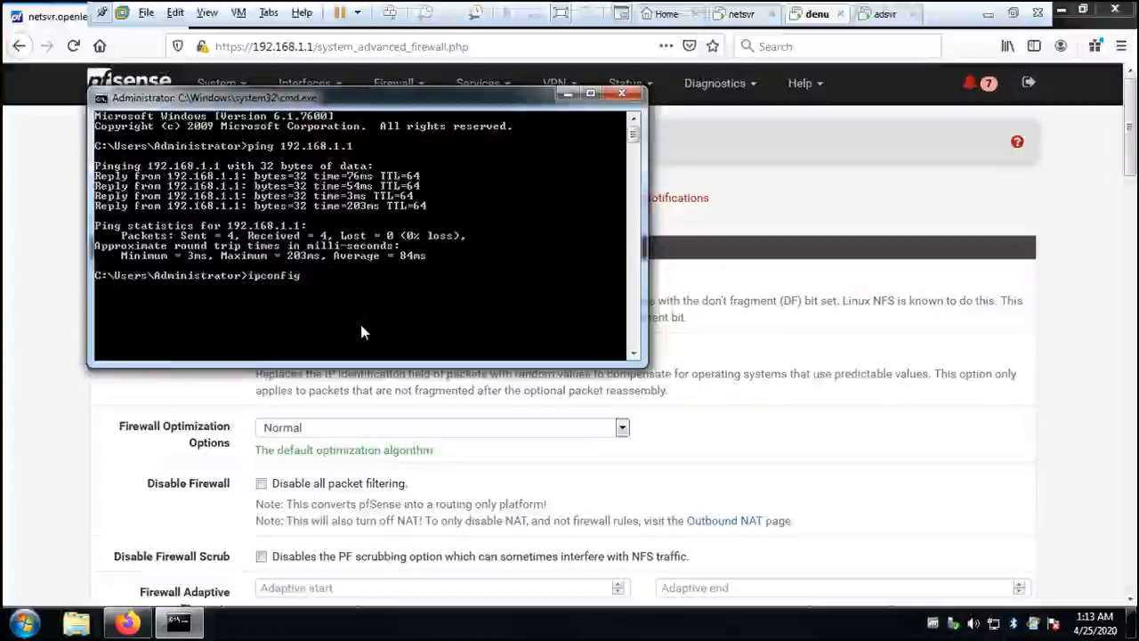
key("Return")
scroll(455, 300, "up", 1)
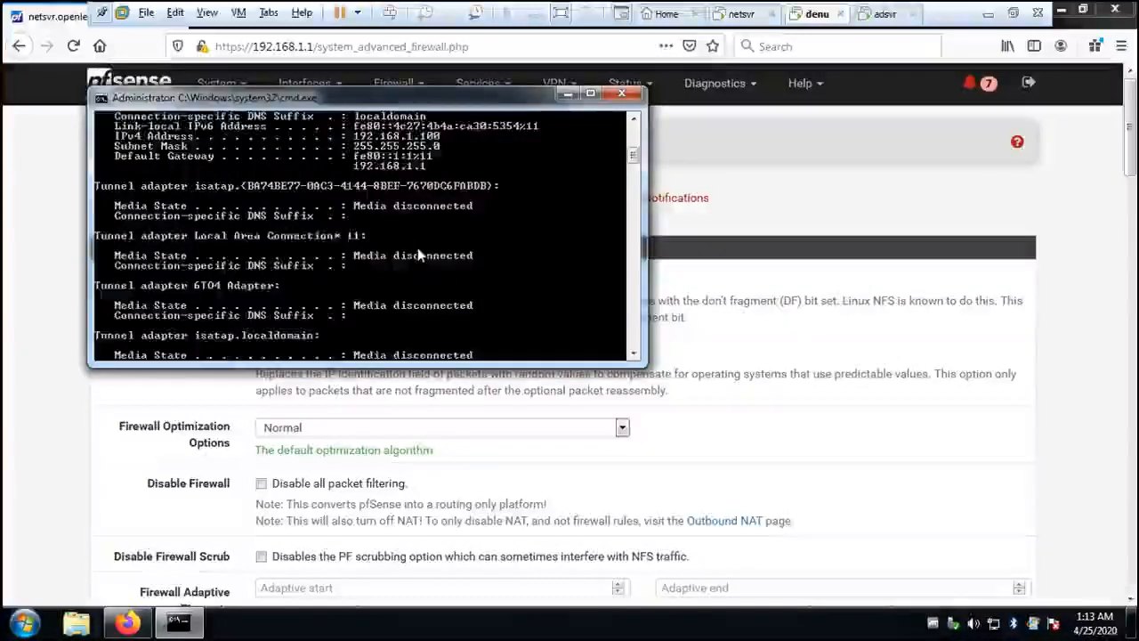
- Run ipconfig /all and examine the local adapter's DHCP server, gateway and DNS server details
scroll(417, 249, "down", 5)
type("ipconfig")
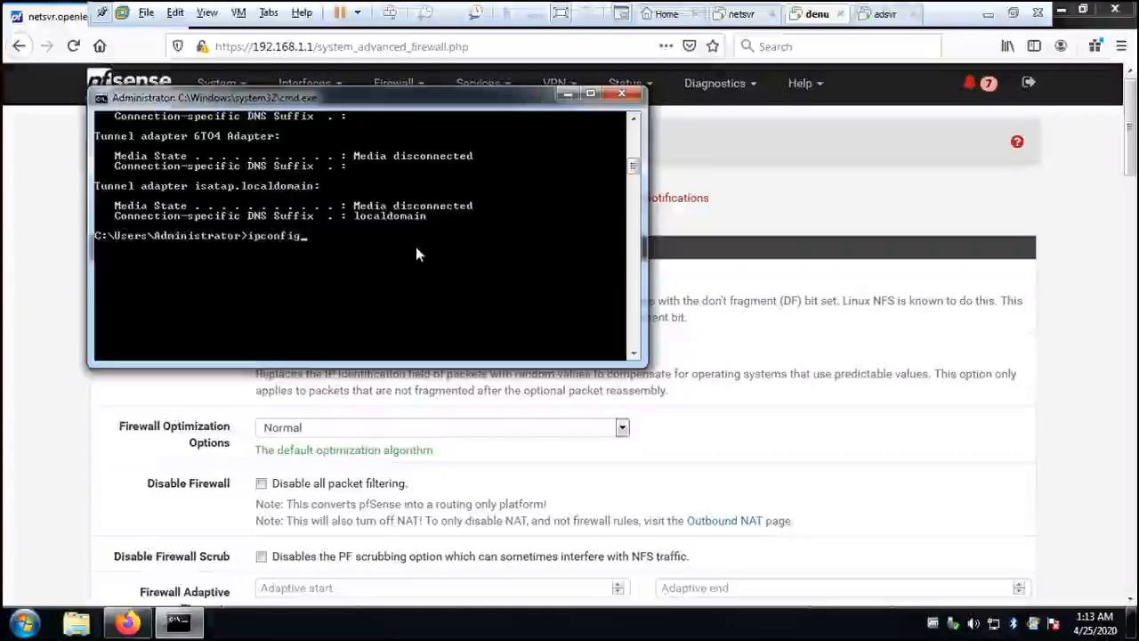
type(" /all")
key("Return")
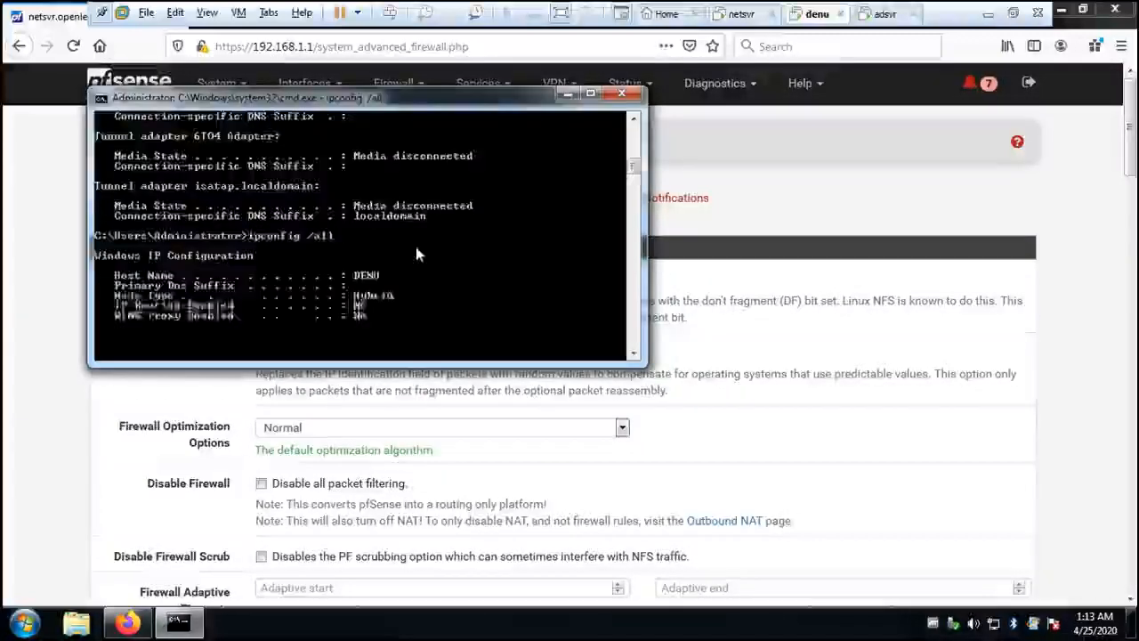
scroll(416, 247, "up", 8)
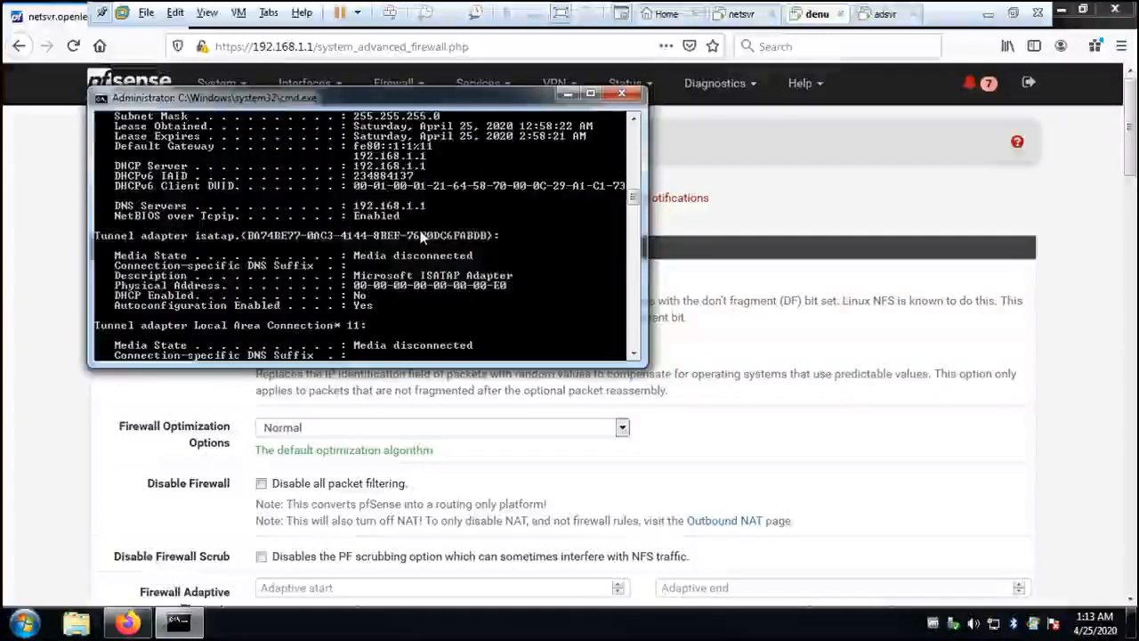
scroll(392, 207, "up", 1)
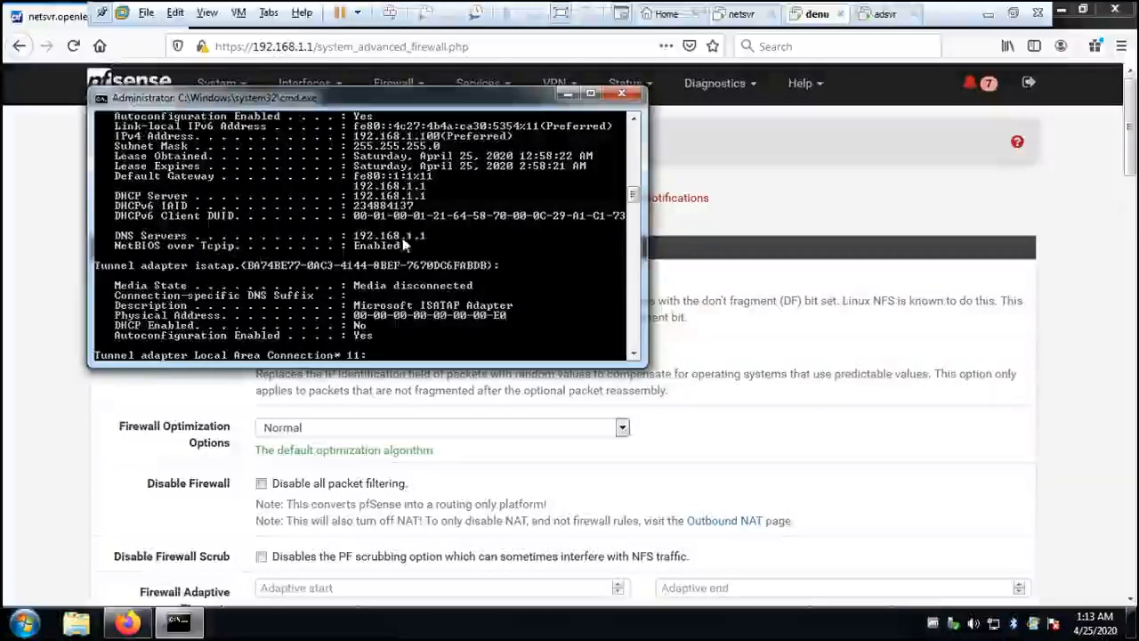
- Release the current DHCP lease with ipconfig /release
scroll(416, 267, "down", 10)
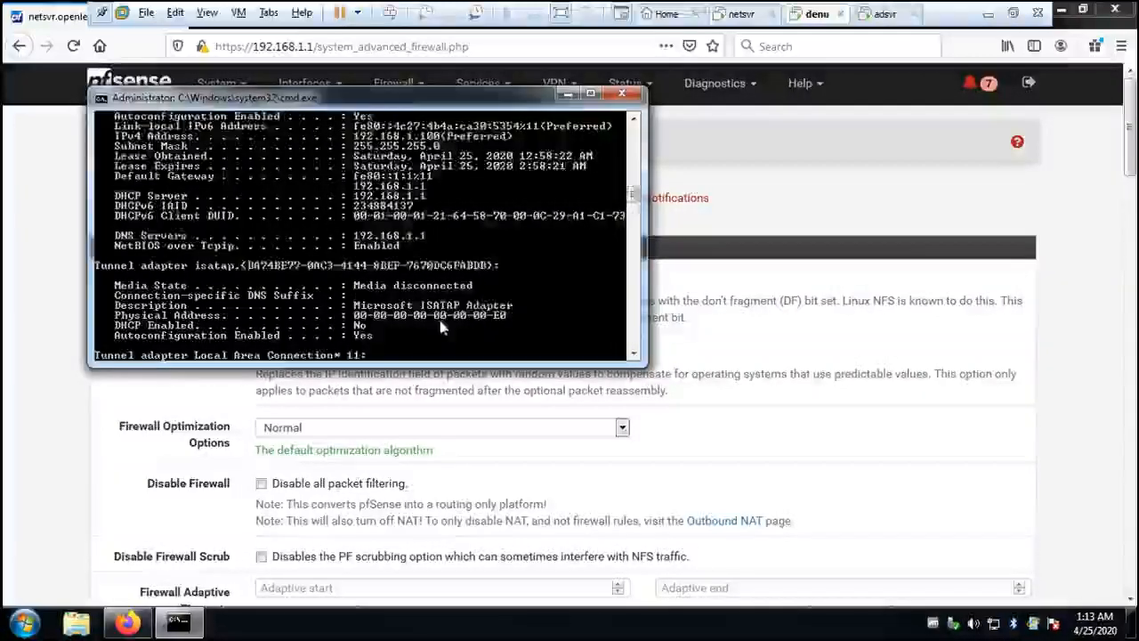
type("ipconfig")
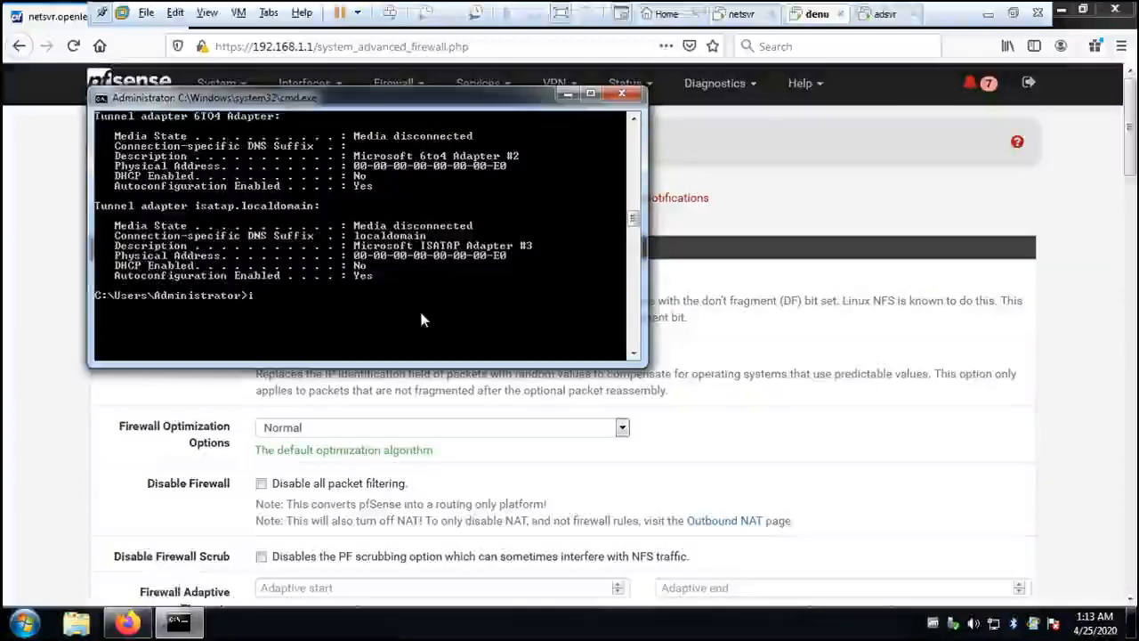
key("BackSpace")
key("BackSpace")
key("BackSpace")
key("BackSpace")
key("BackSpace")
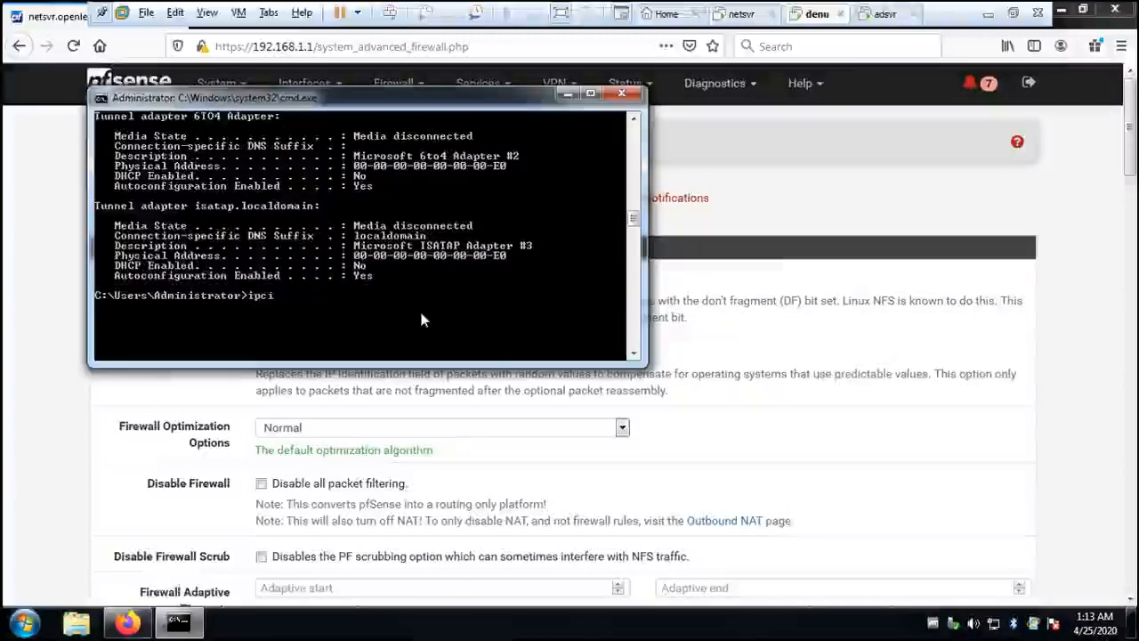
type("onfig ")
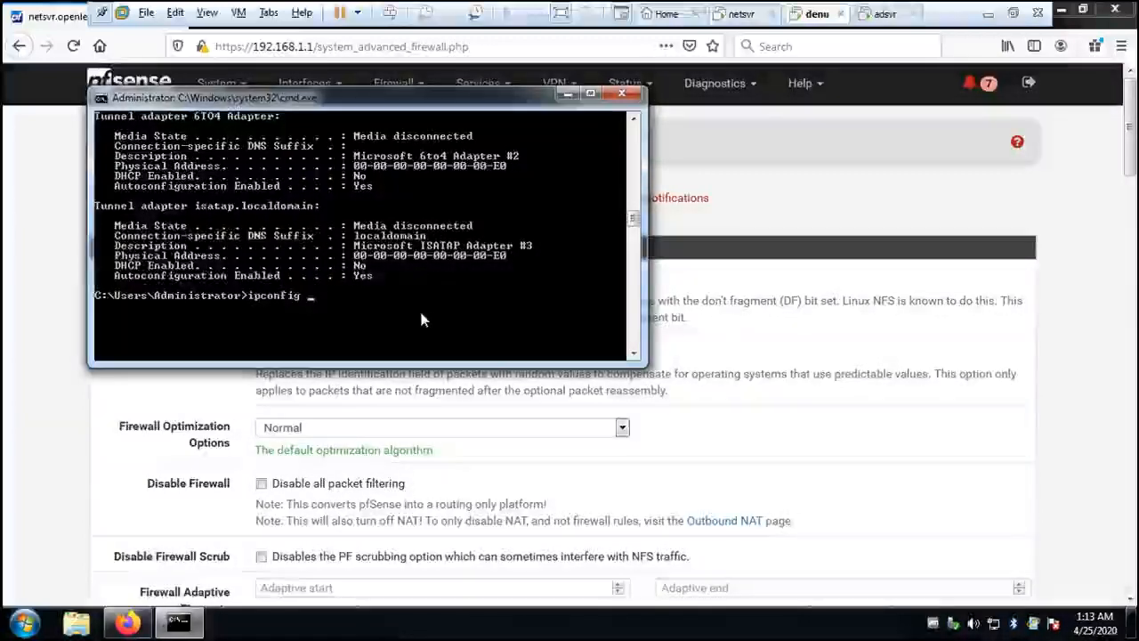
type("/release")
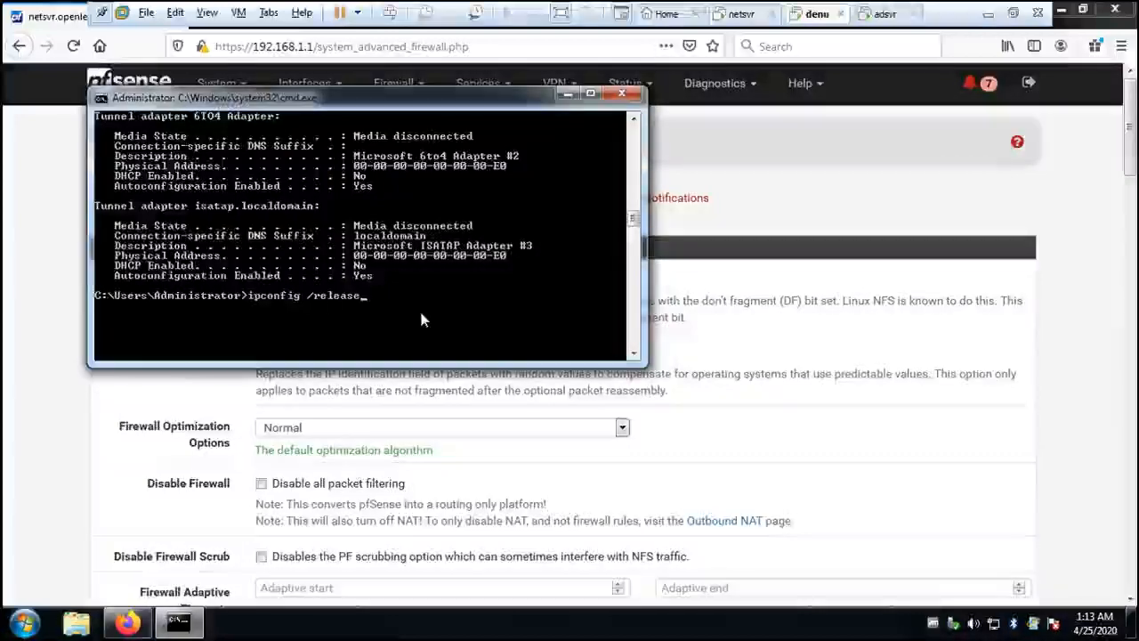
key("Return")
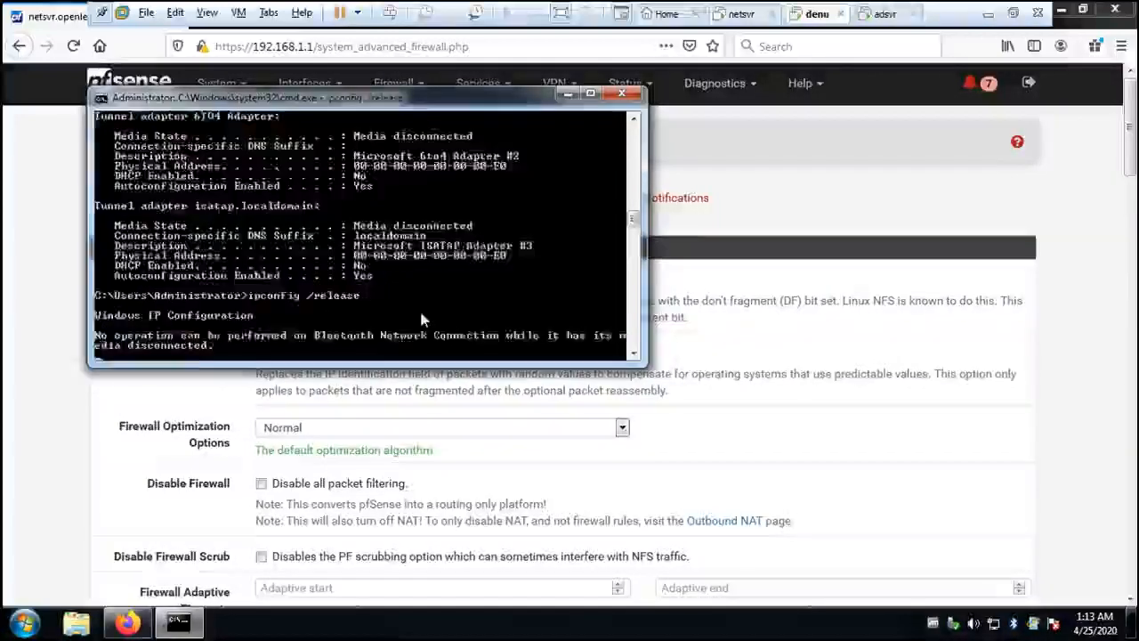
- Examine the release output and the earlier adapter details in the Command Prompt history
scroll(492, 302, "up", 3)
scroll(492, 302, "down", 9)
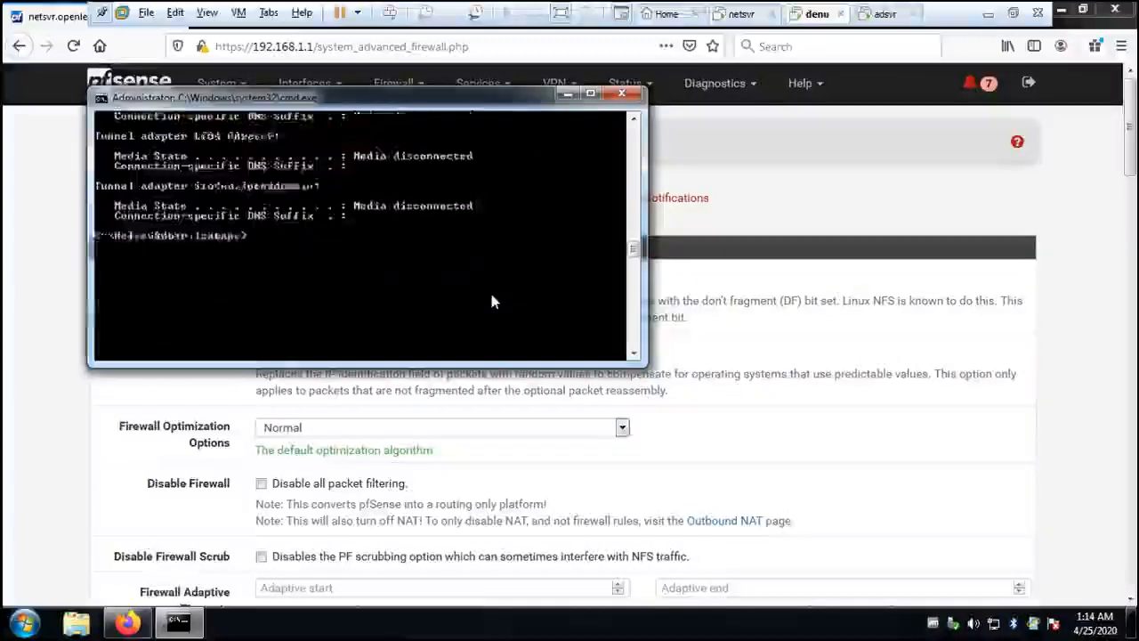
scroll(492, 302, "up", 2)
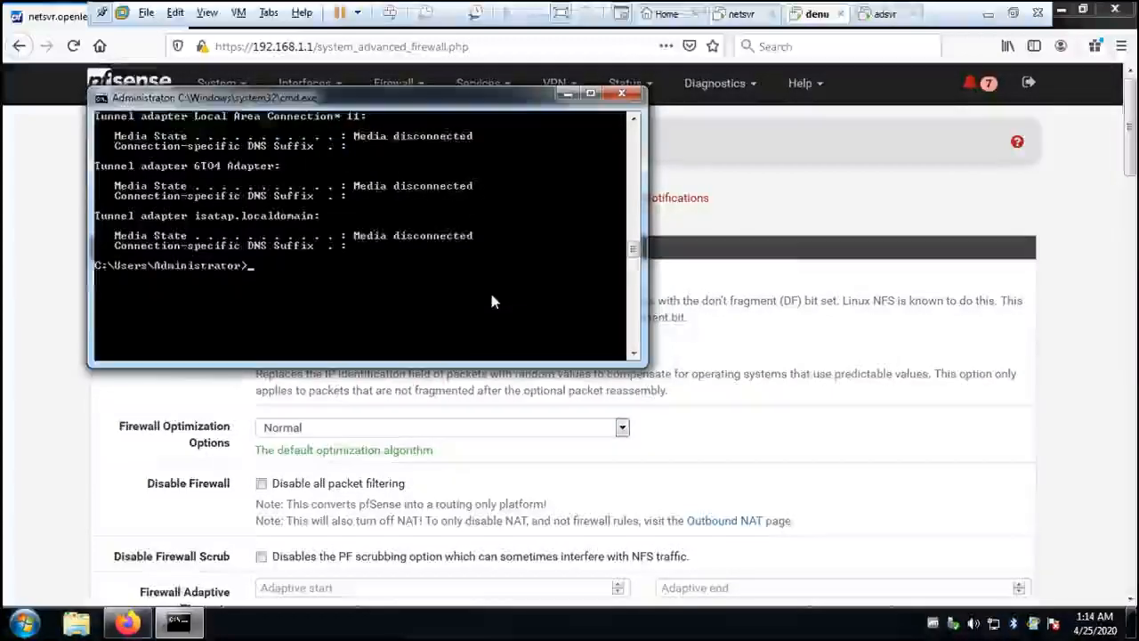
scroll(493, 301, "up", 8)
scroll(492, 298, "up", 10)
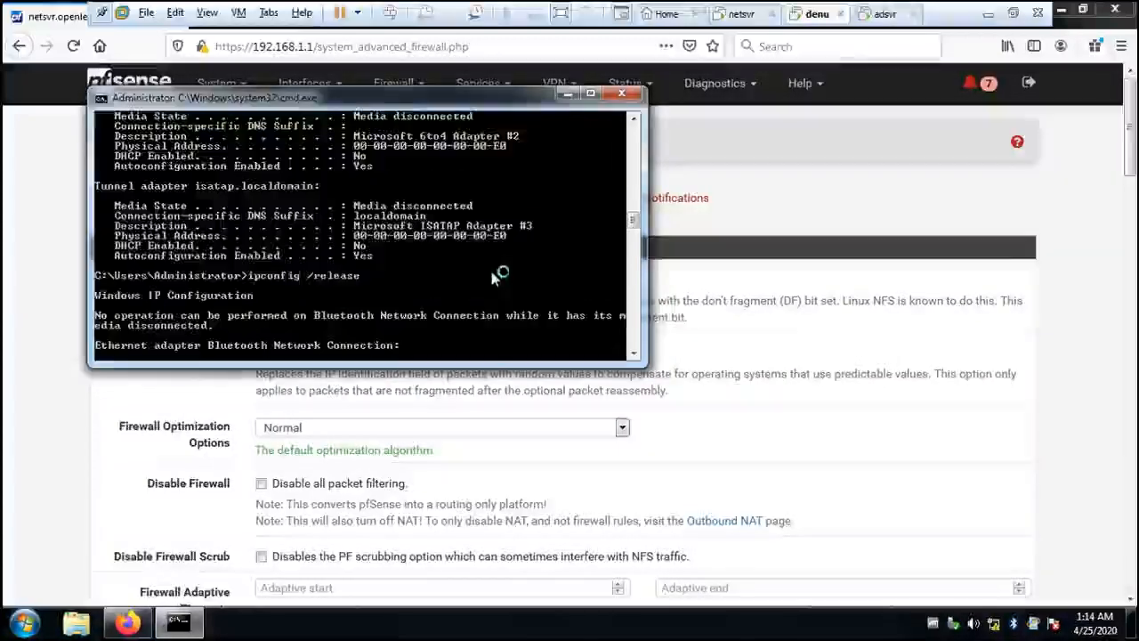
scroll(492, 270, "up", 6)
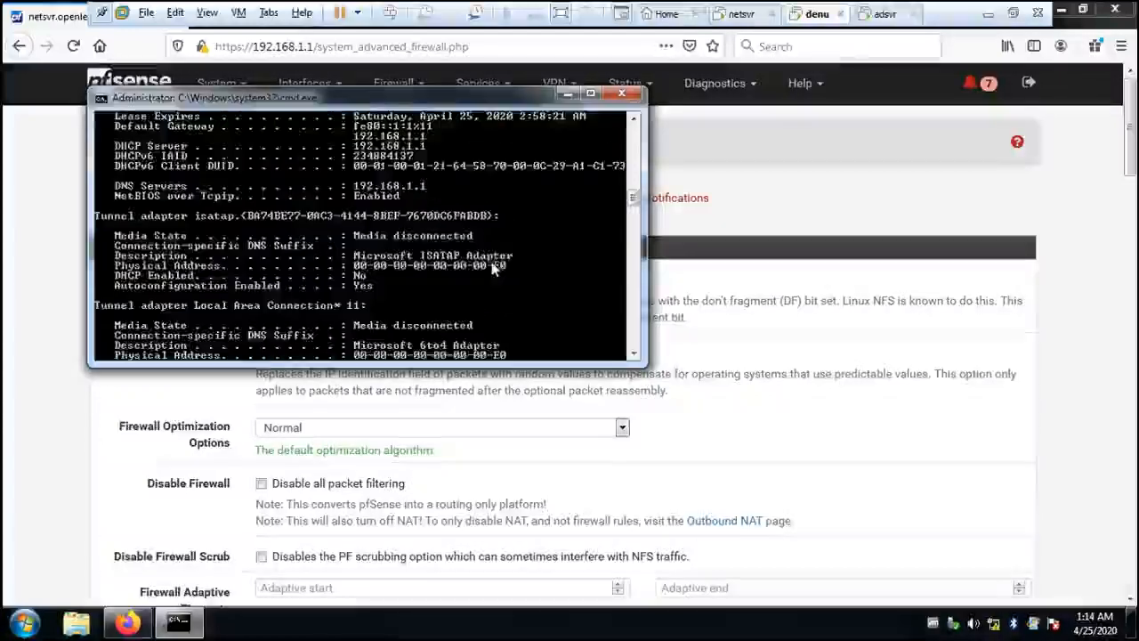
scroll(489, 276, "down", 12)
scroll(488, 287, "down", 10)
scroll(488, 292, "up", 5)
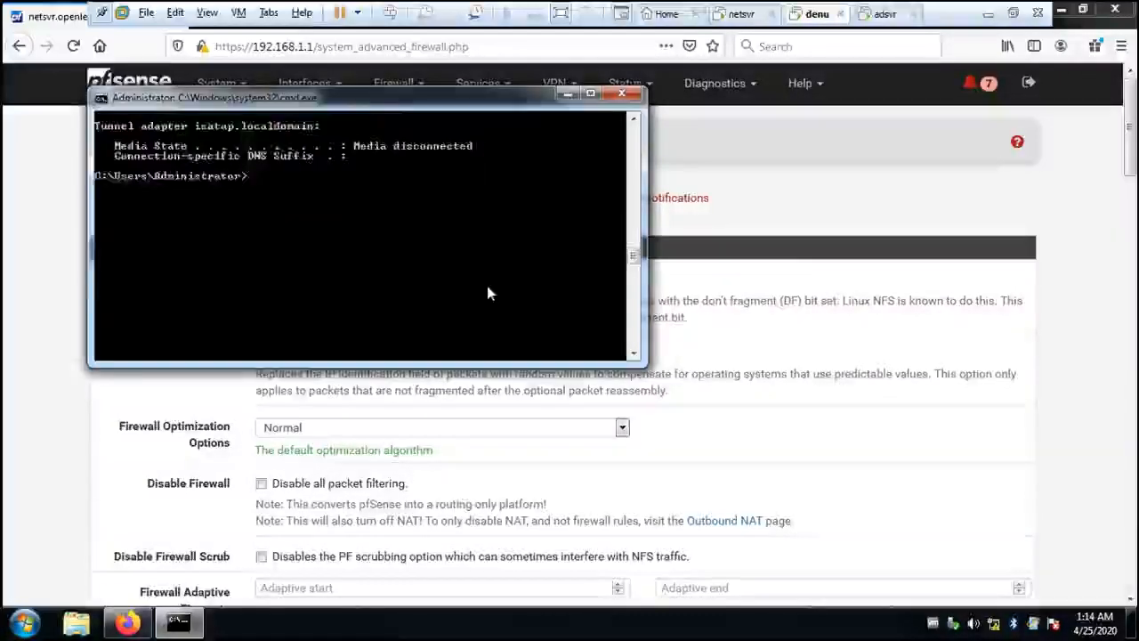
- Request a new DHCP lease with ipconfig /renew
key("Up")
key("BackSpace")
key("BackSpace")
key("BackSpace")
key("BackSpace")
key("BackSpace")
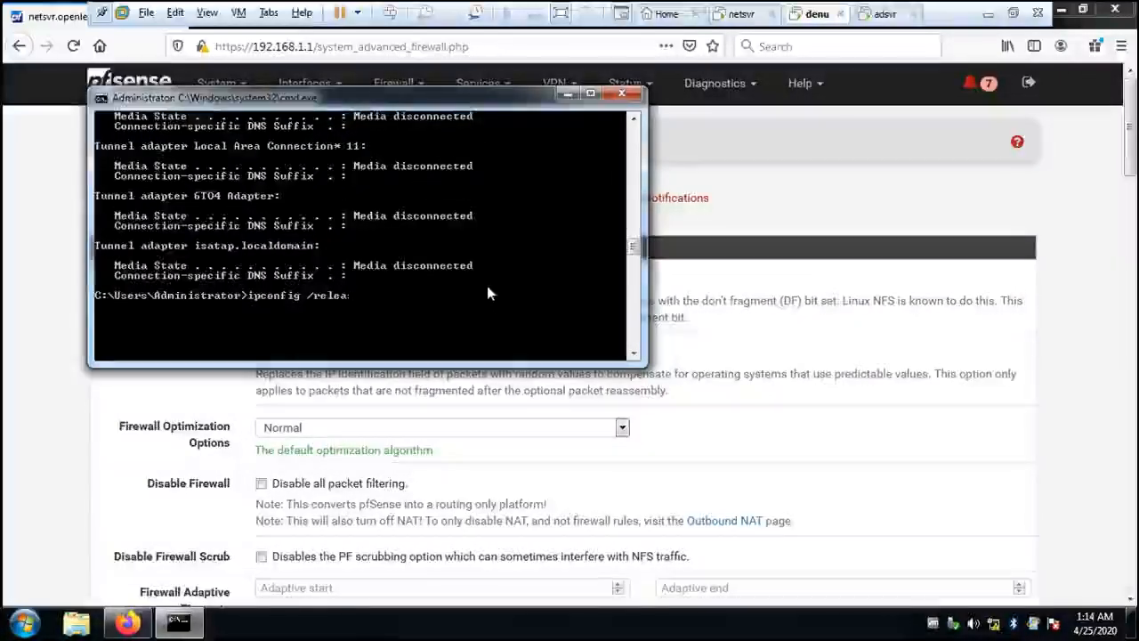
type("new")
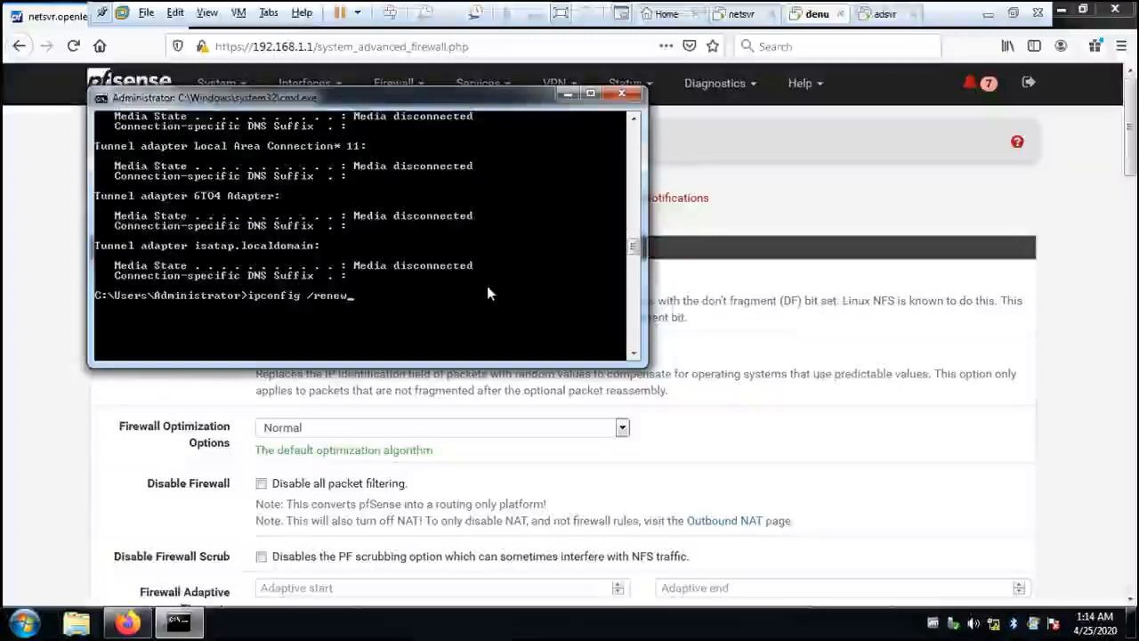
key("Return")
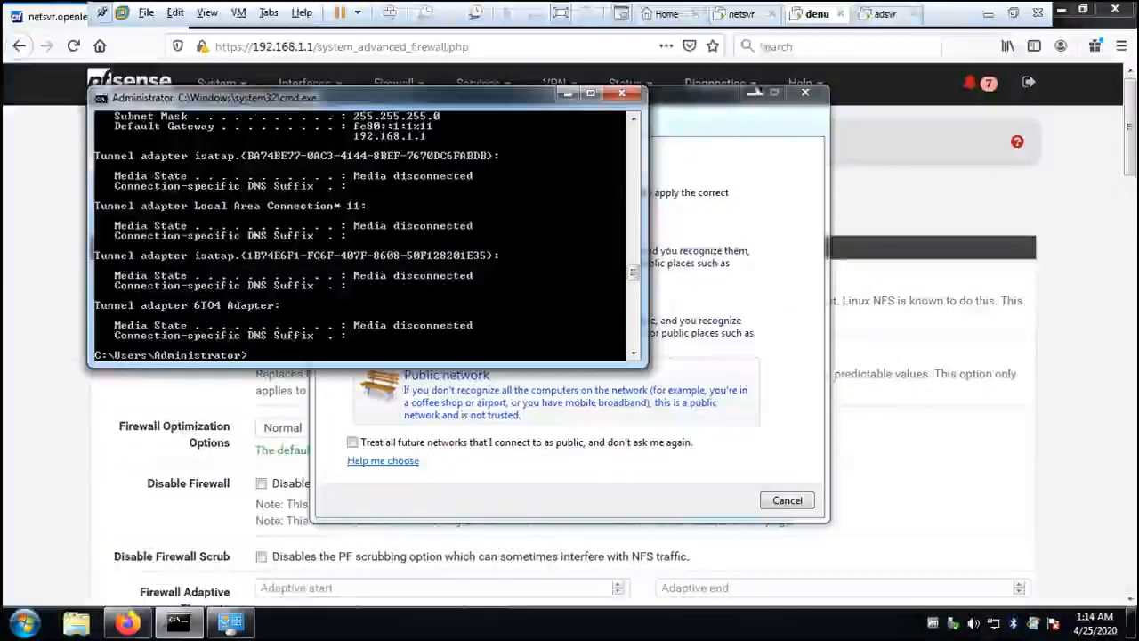
- Set the location of the openlecturer.inst network to Home network and close the Set Network Location window
left_click(697, 104)
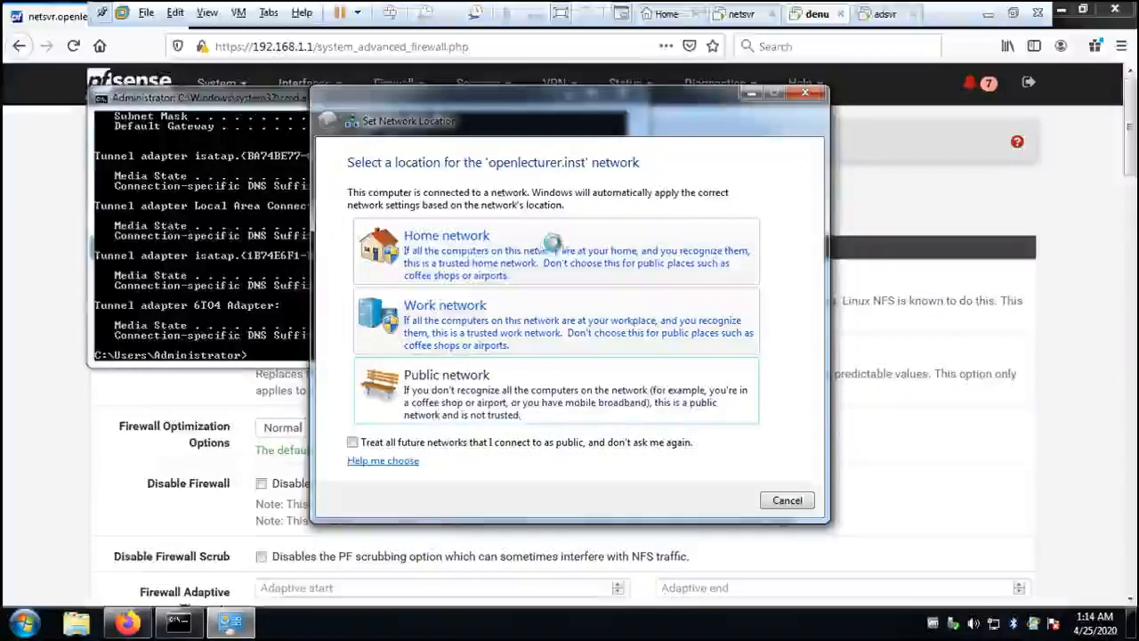
left_click(665, 281)
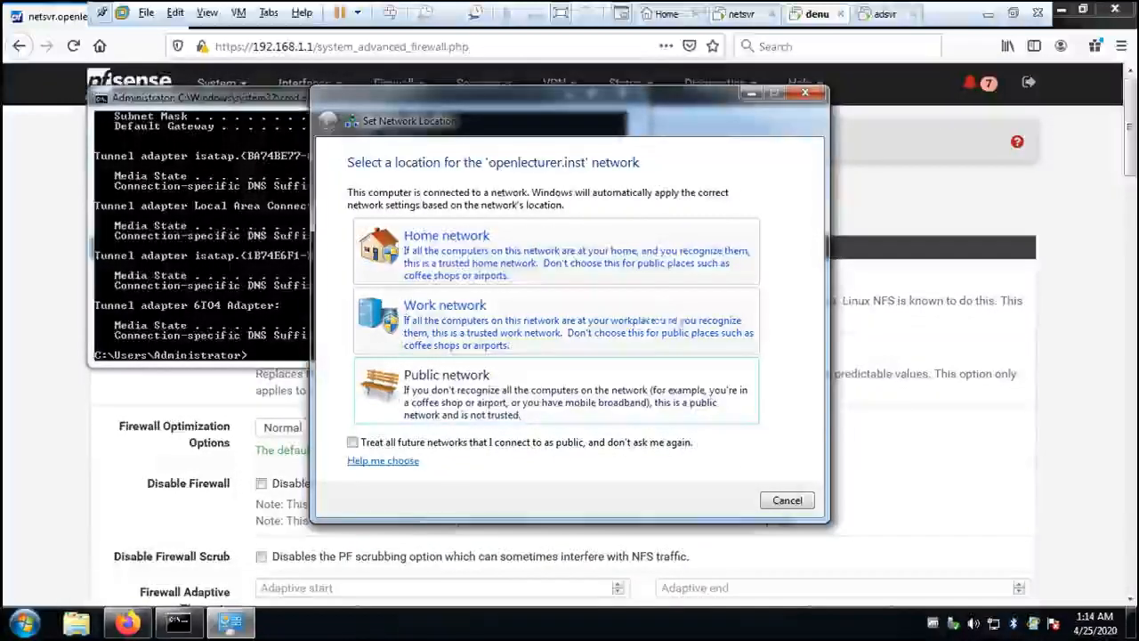
left_click(787, 500)
- Review the renewed lease, then run ipconfig /all and check the local adapter's DNS suffix, addresses and DNS server
scroll(388, 268, "up", 3)
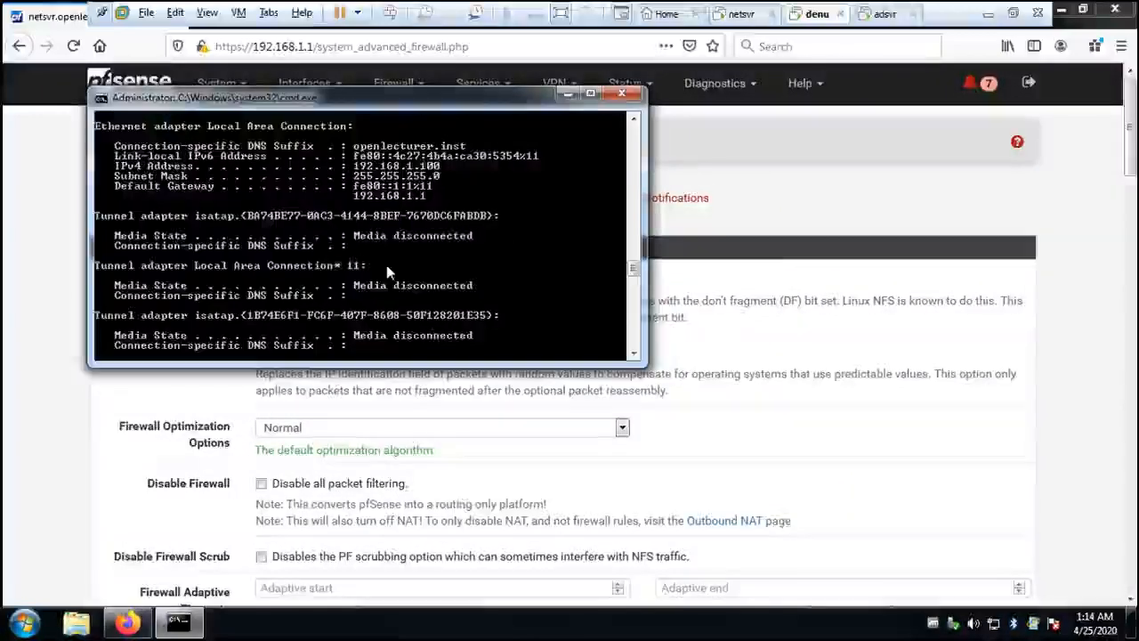
scroll(388, 263, "down", 3)
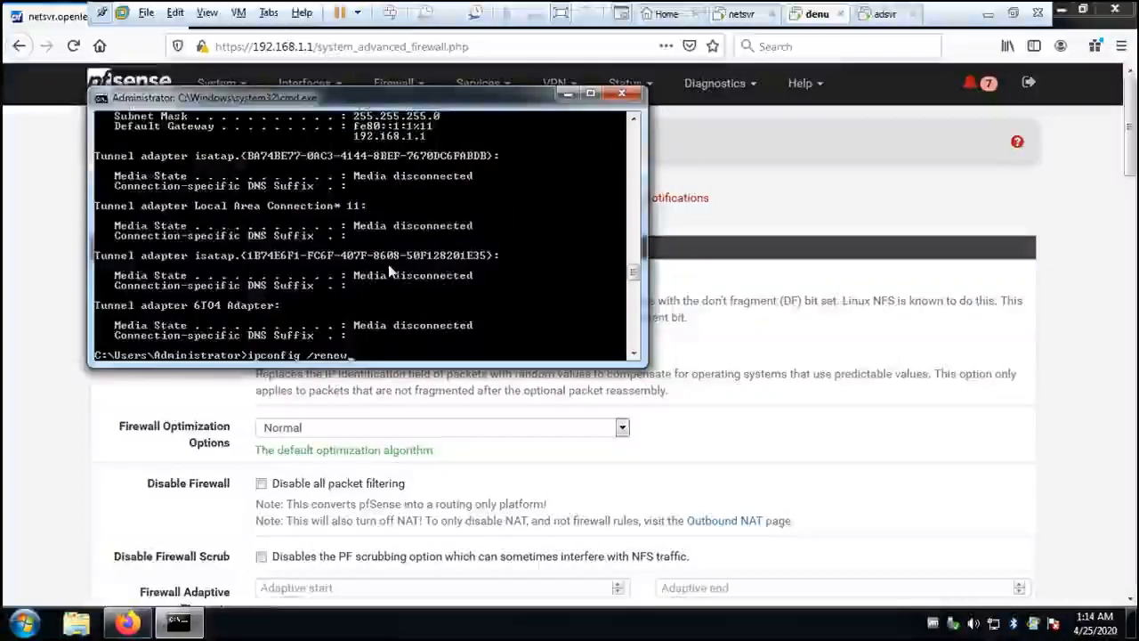
type("all")
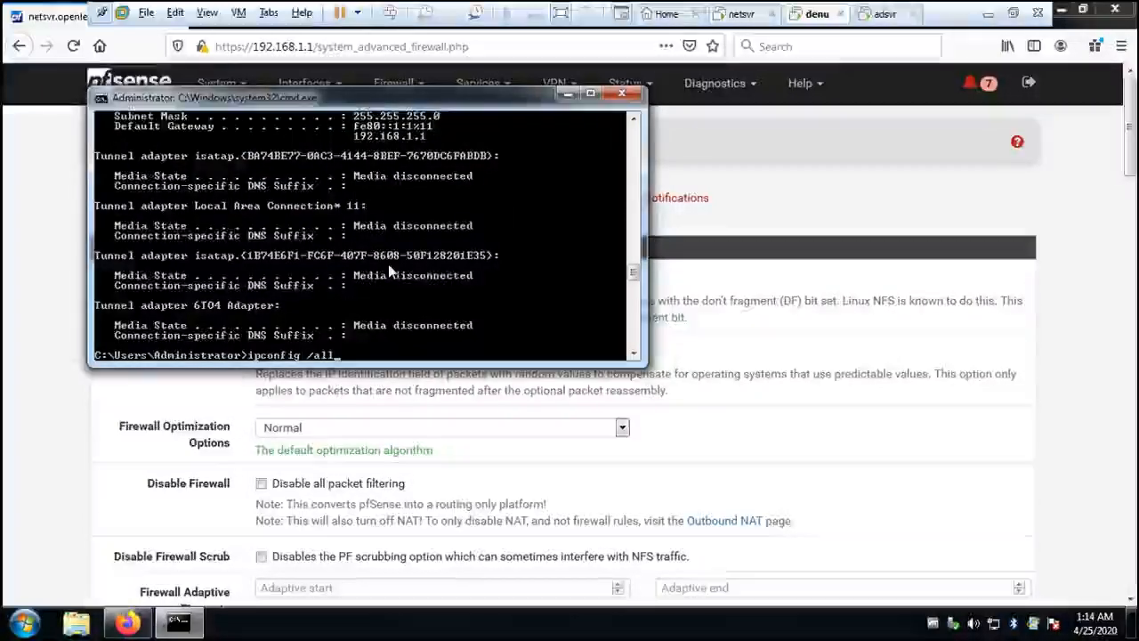
key("Return")
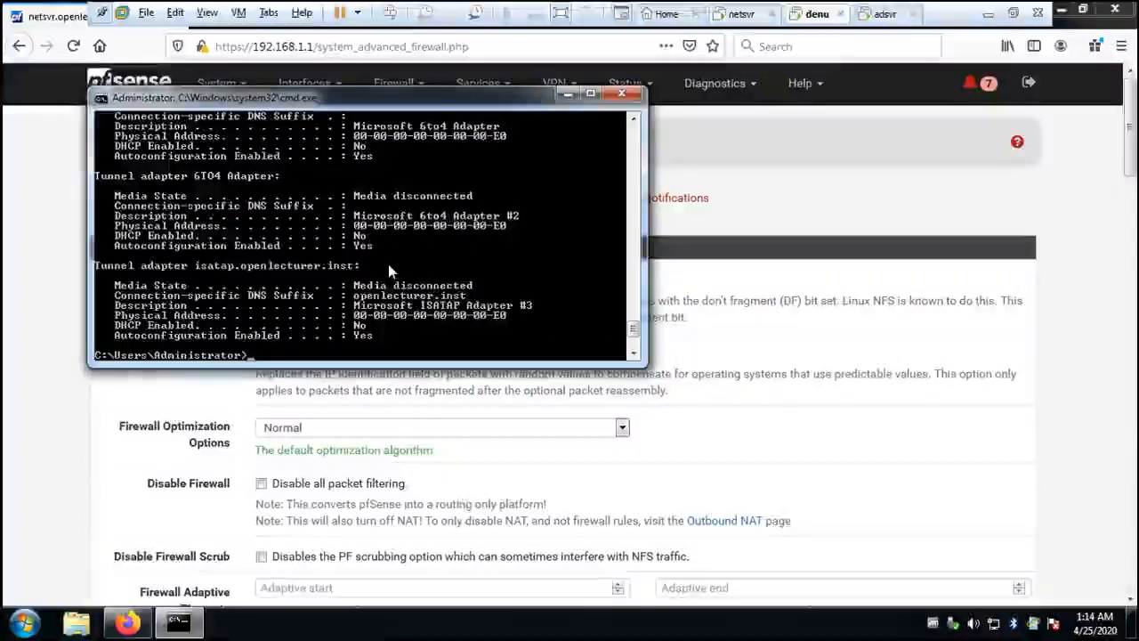
scroll(392, 264, "up", 5)
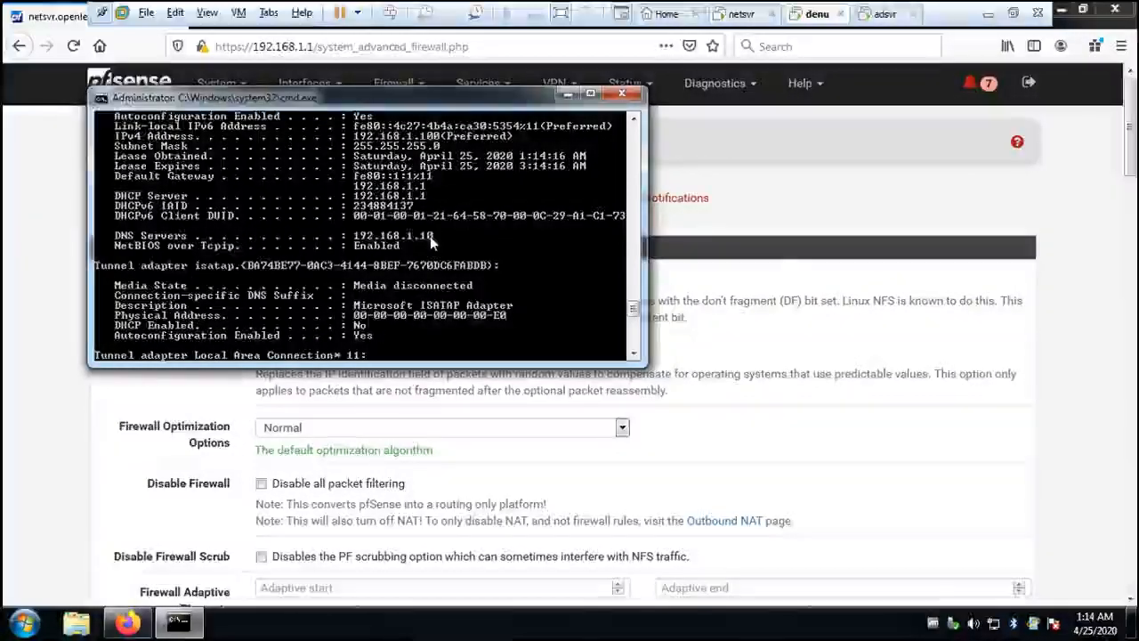
scroll(427, 236, "up", 3)
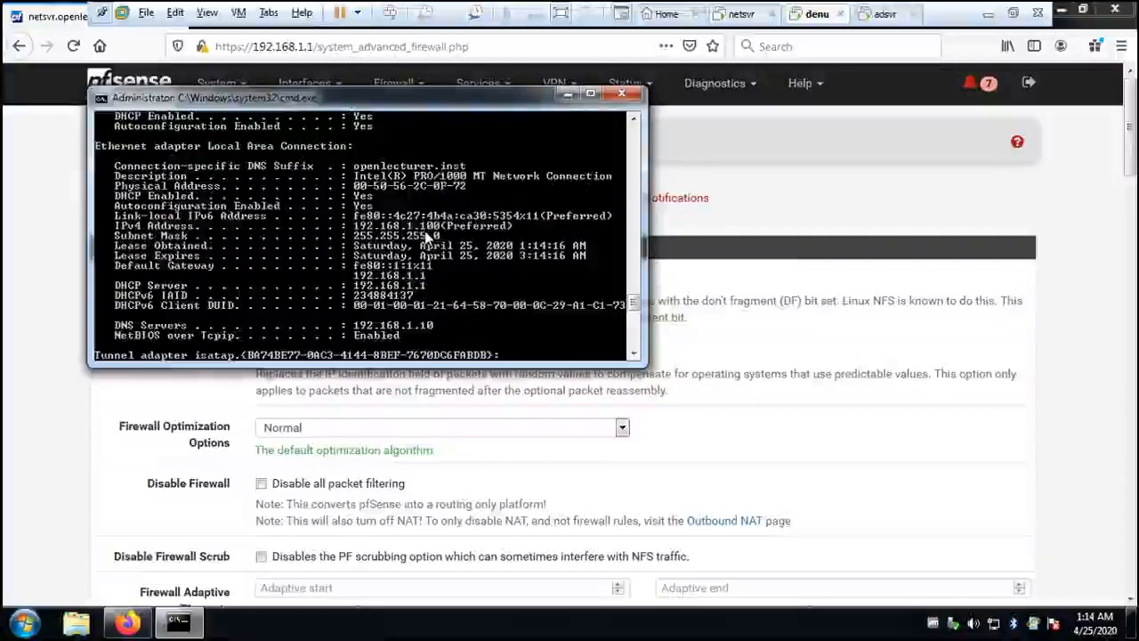
scroll(398, 215, "down", 3)
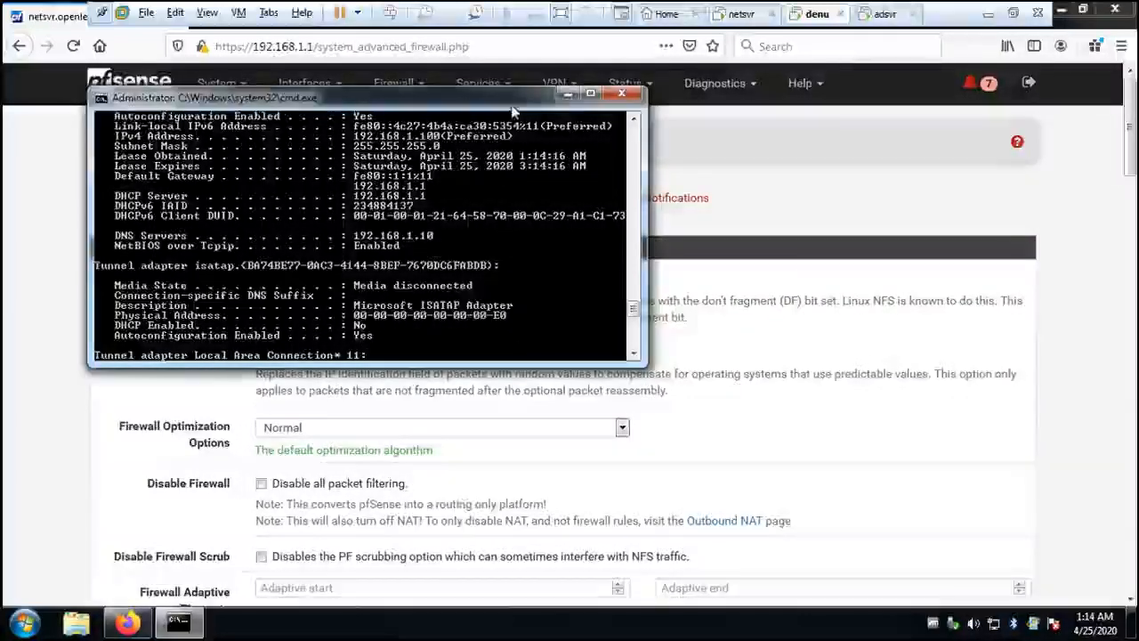
- Close the Command Prompt and minimize the browser to show the denu desktop
left_click(621, 96)
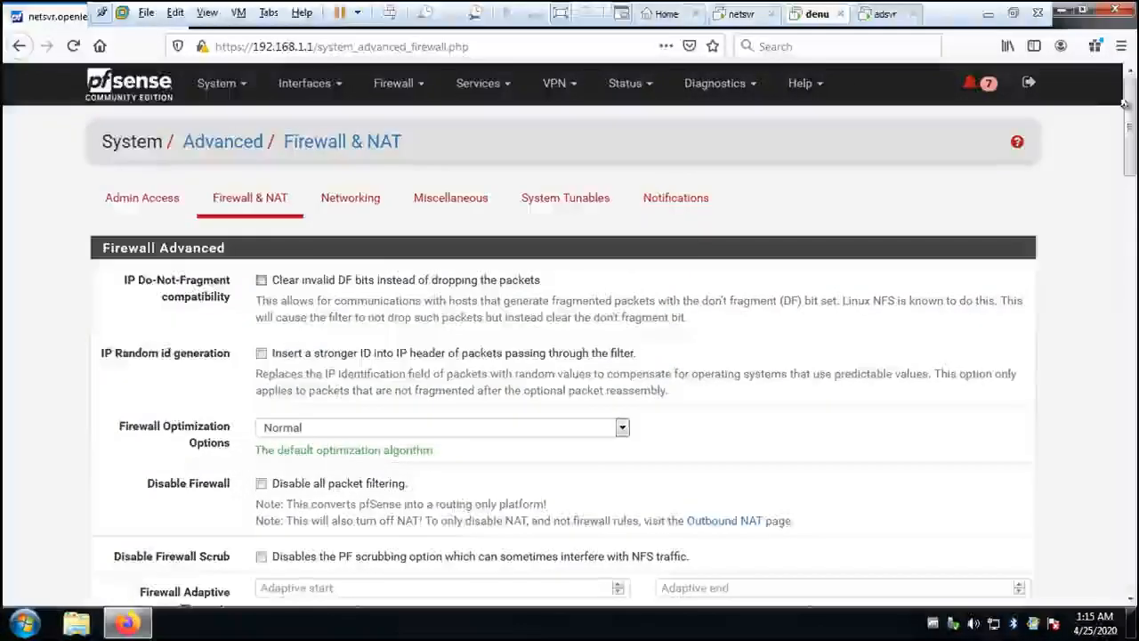
scroll(570, 339, "down", 5)
left_click_drag(1129, 153, 1130, 78)
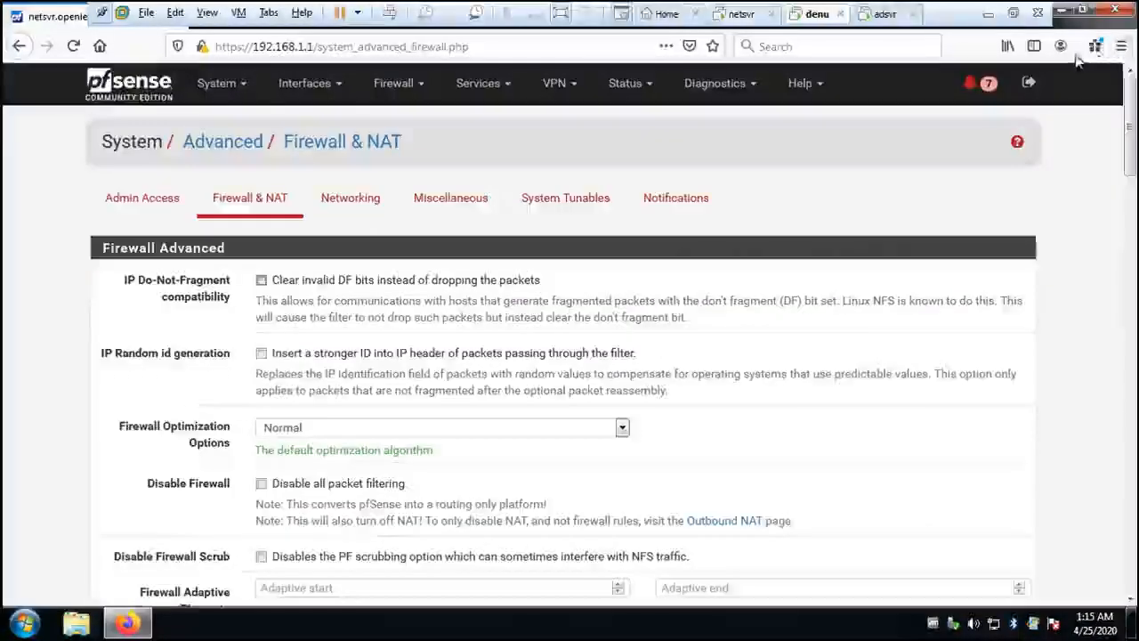
left_click(1061, 11)
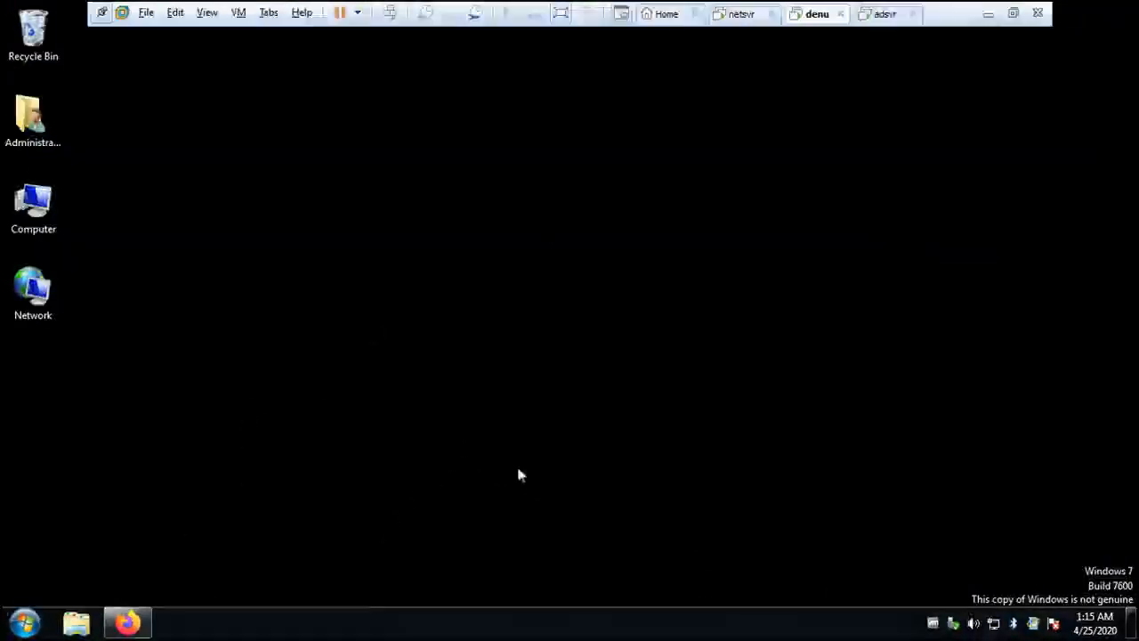
- Leave the full-screen view of denu and review the network design diagram in Dia, minimizing it when done
left_click(561, 12)
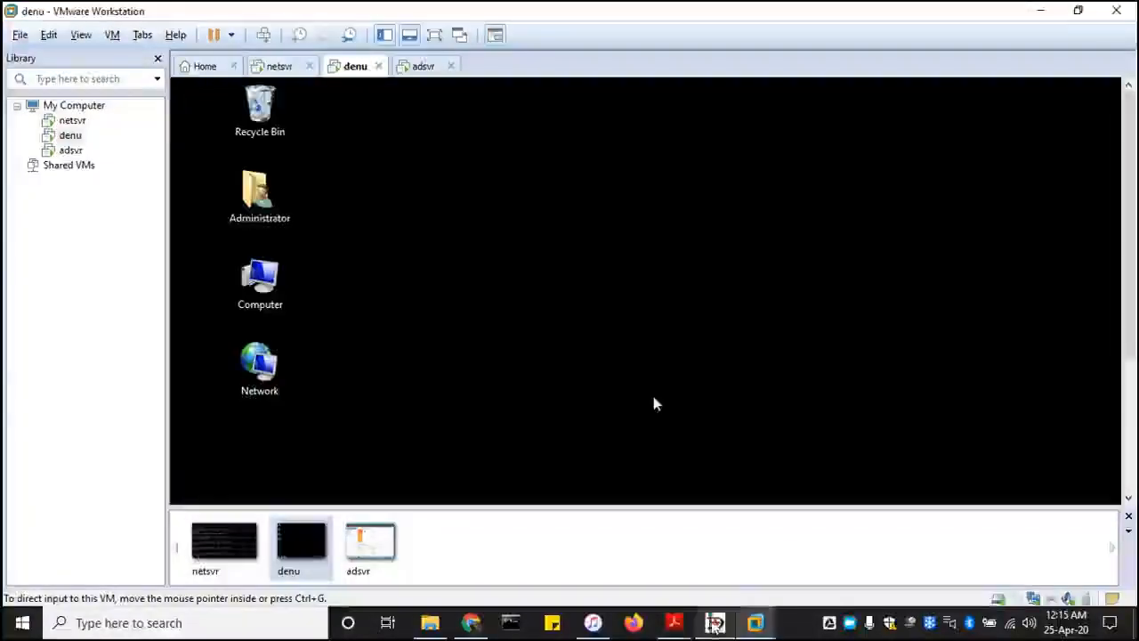
left_click(715, 622)
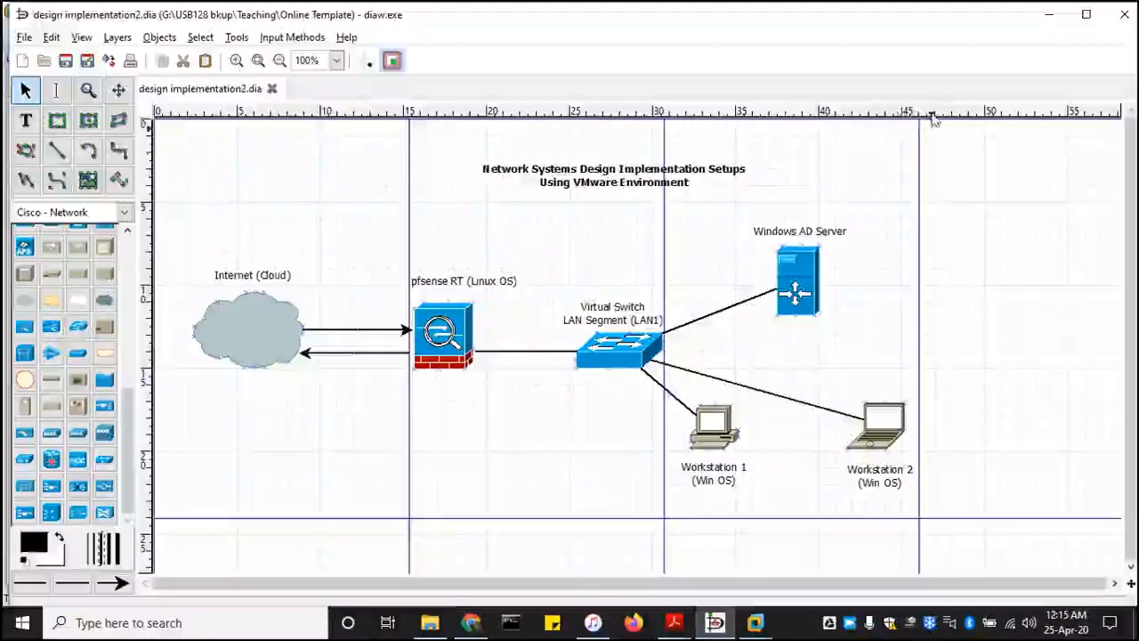
left_click(1048, 14)
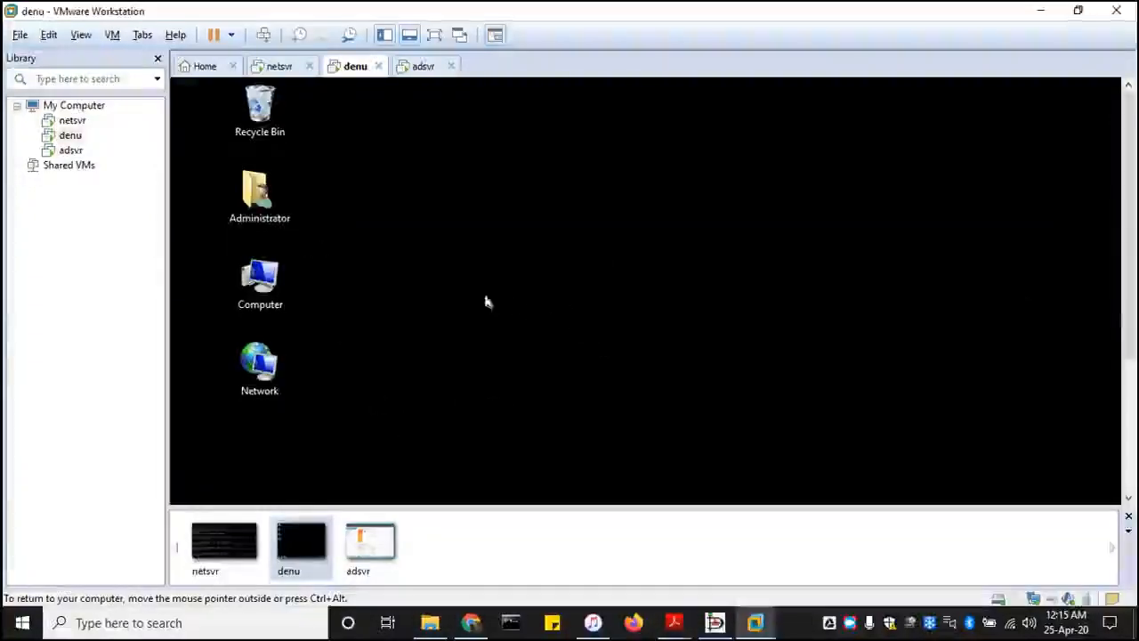
- Open denu's System Properties at the computer name settings and start the Network ID wizard for joining a domain or workgroup
right_click(274, 287)
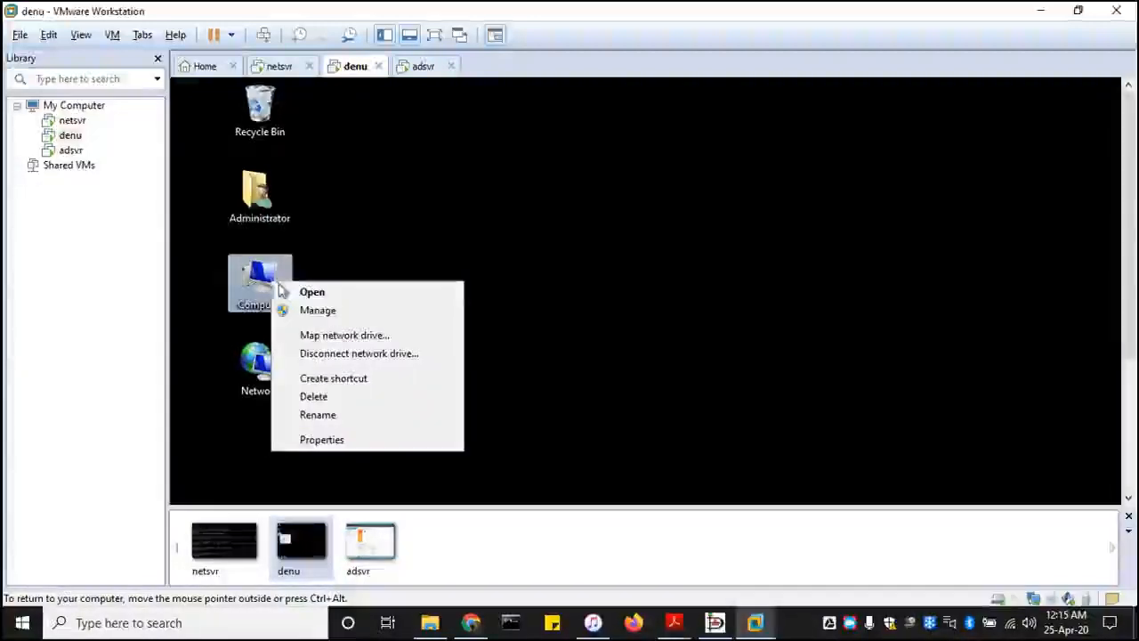
left_click(345, 445)
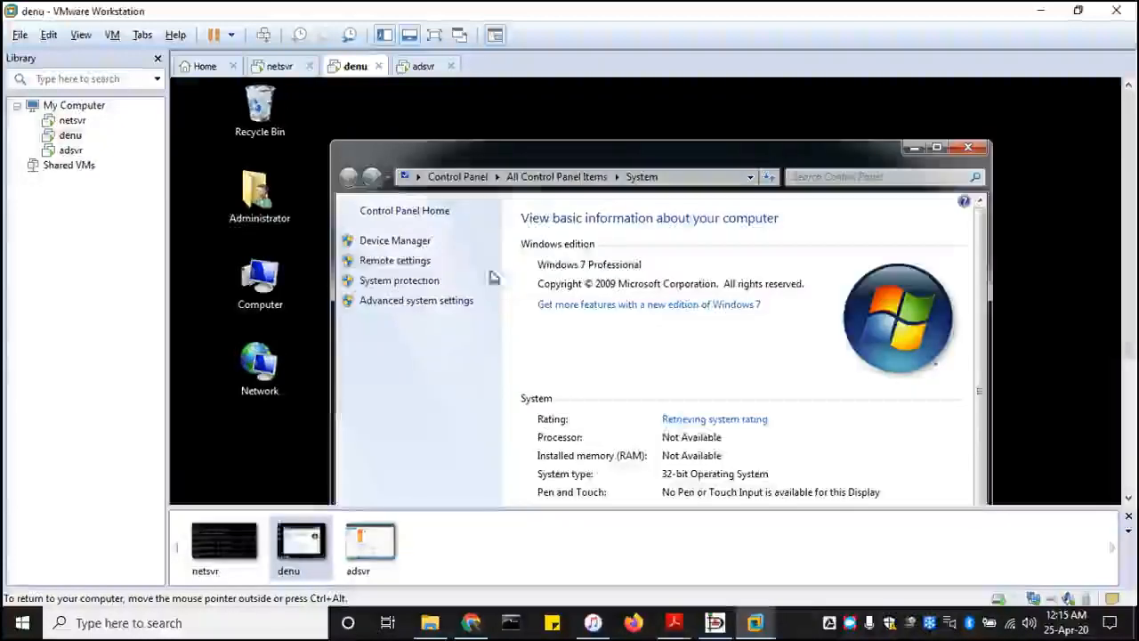
left_click(433, 304)
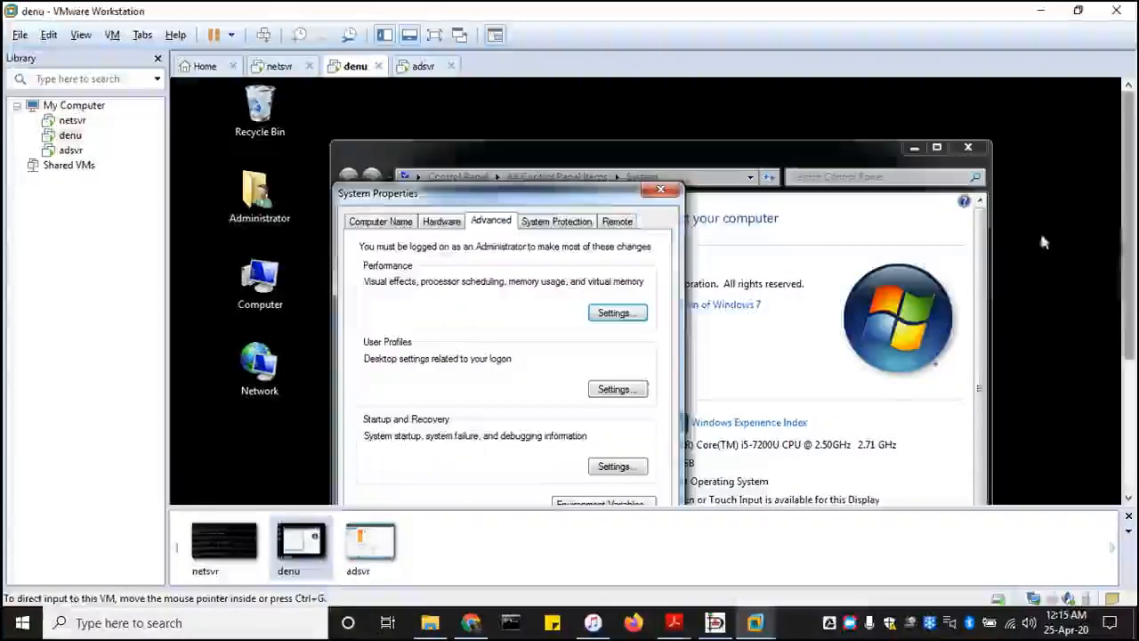
left_click(385, 221)
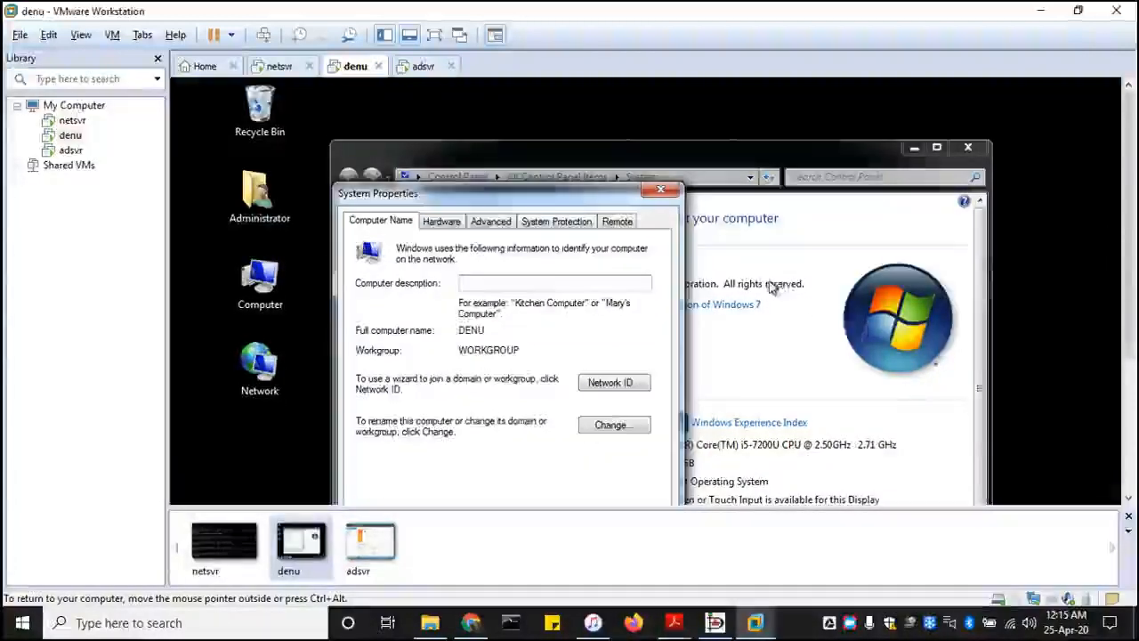
left_click(616, 388)
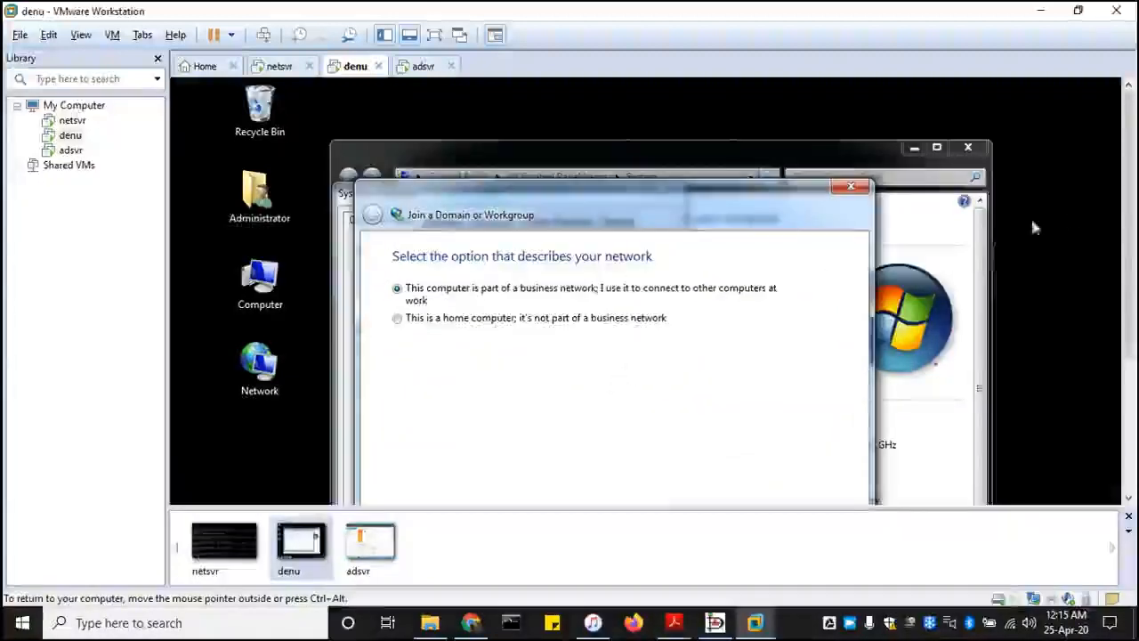
- Set the computer as part of a business network that uses a domain and continue to the domain account details
left_click_drag(1128, 205, 1124, 269)
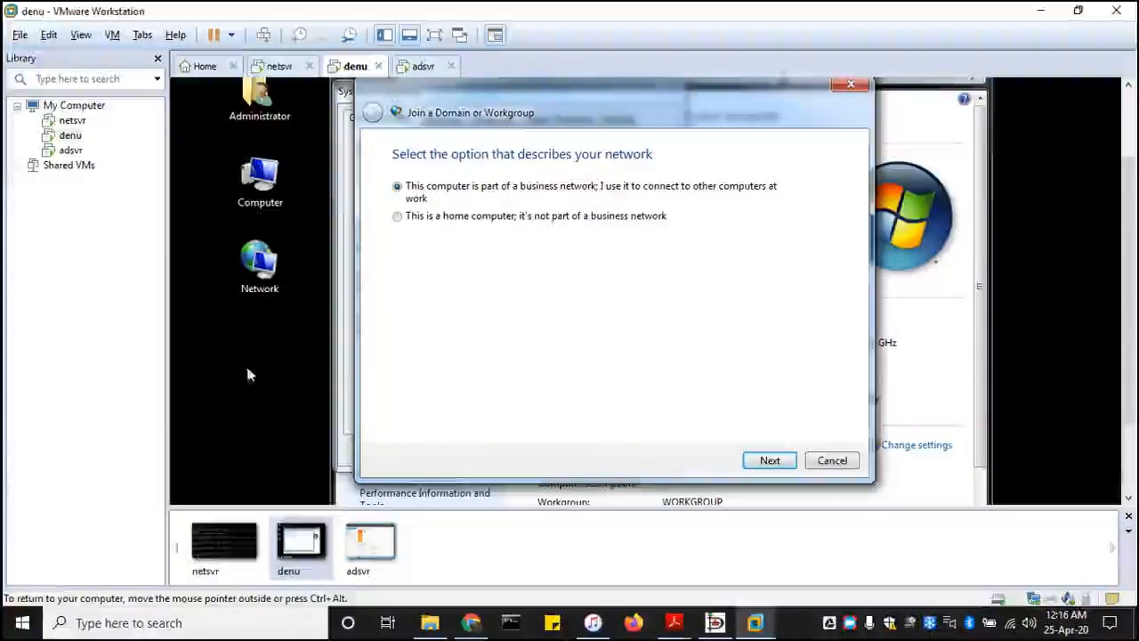
left_click(770, 461)
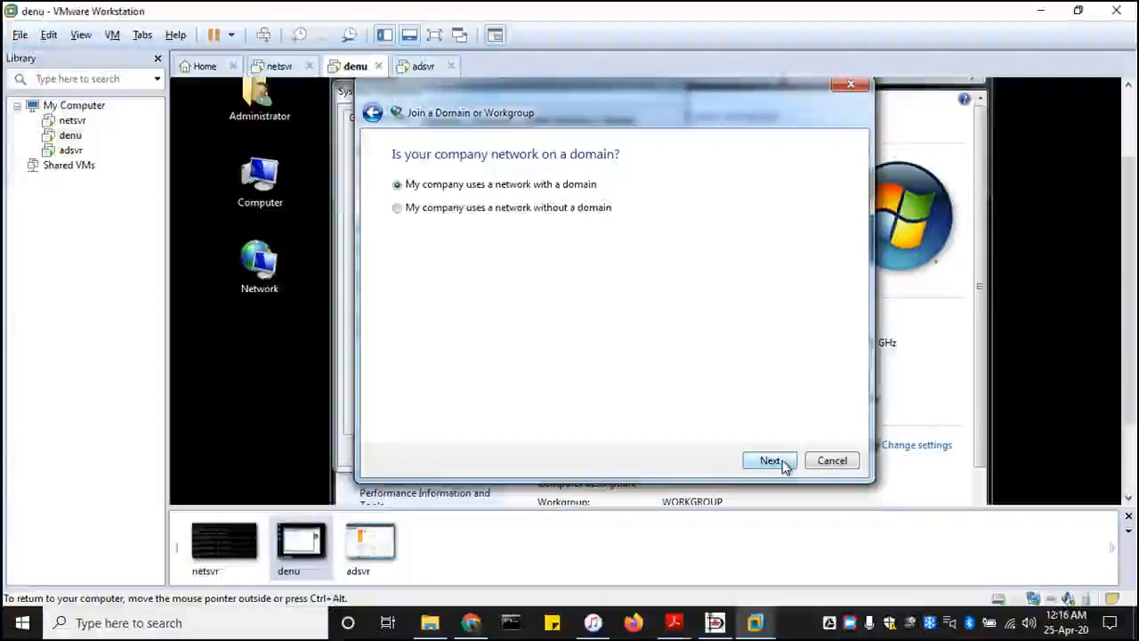
left_click(771, 461)
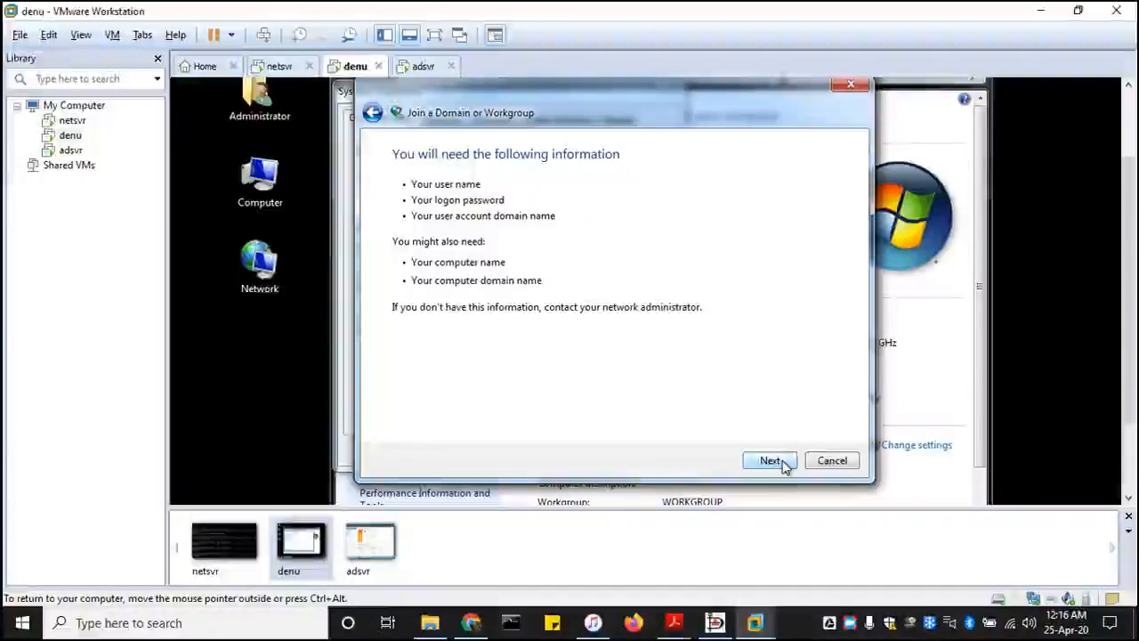
left_click(783, 463)
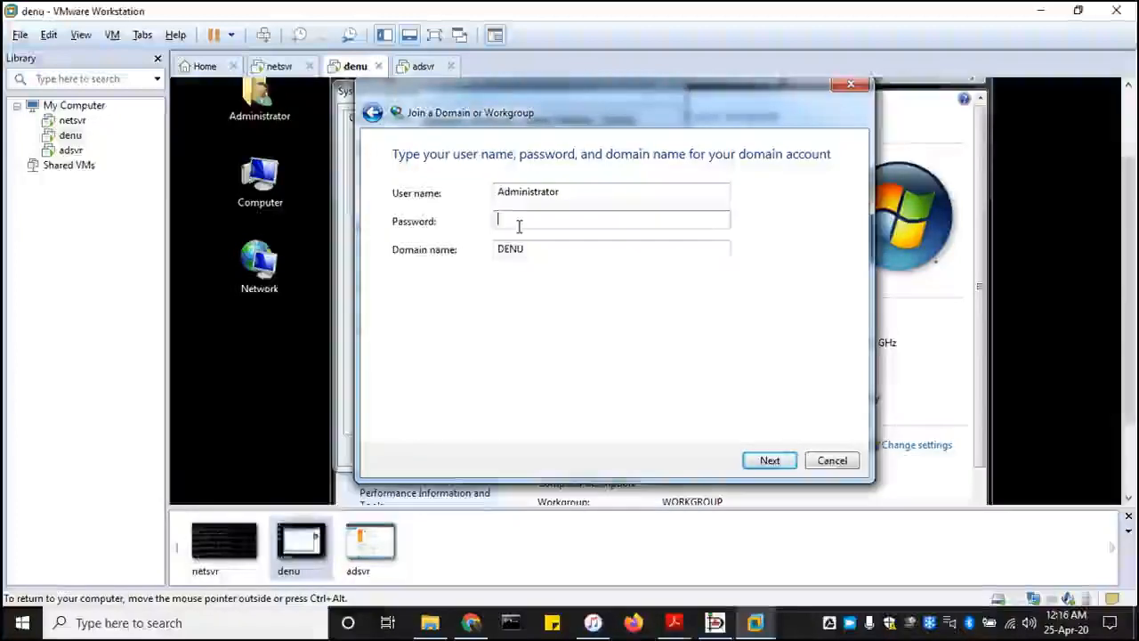
- Enter the Administrator account's password and the domain name OPENLECTURER.INST for the domain account, and submit them
key("Caps_Lock")
type("•••")
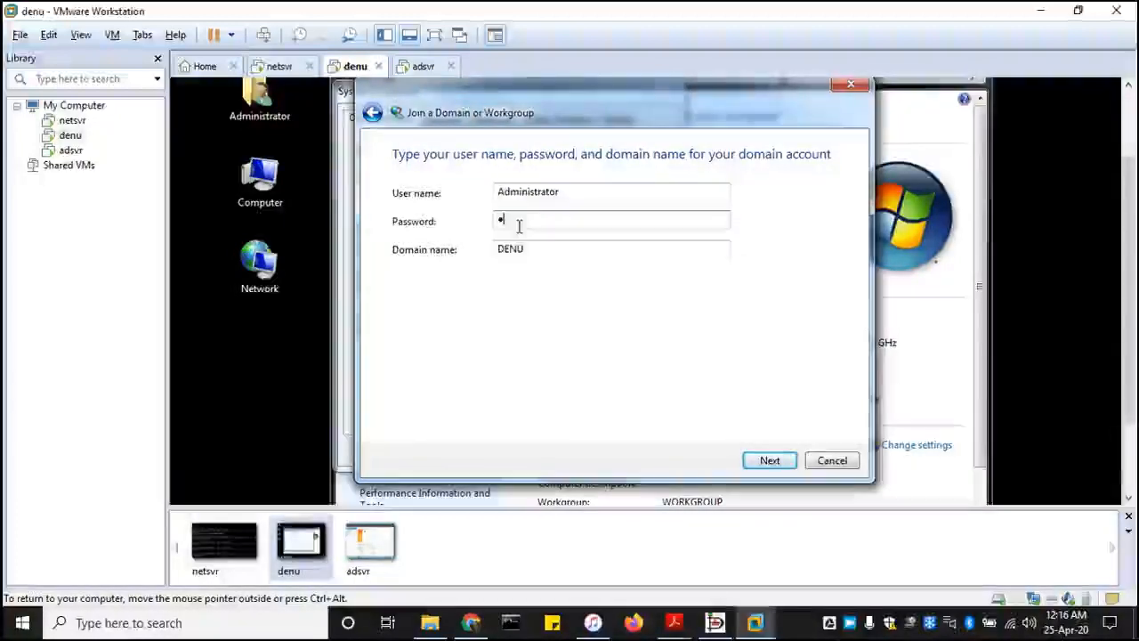
type("•••••")
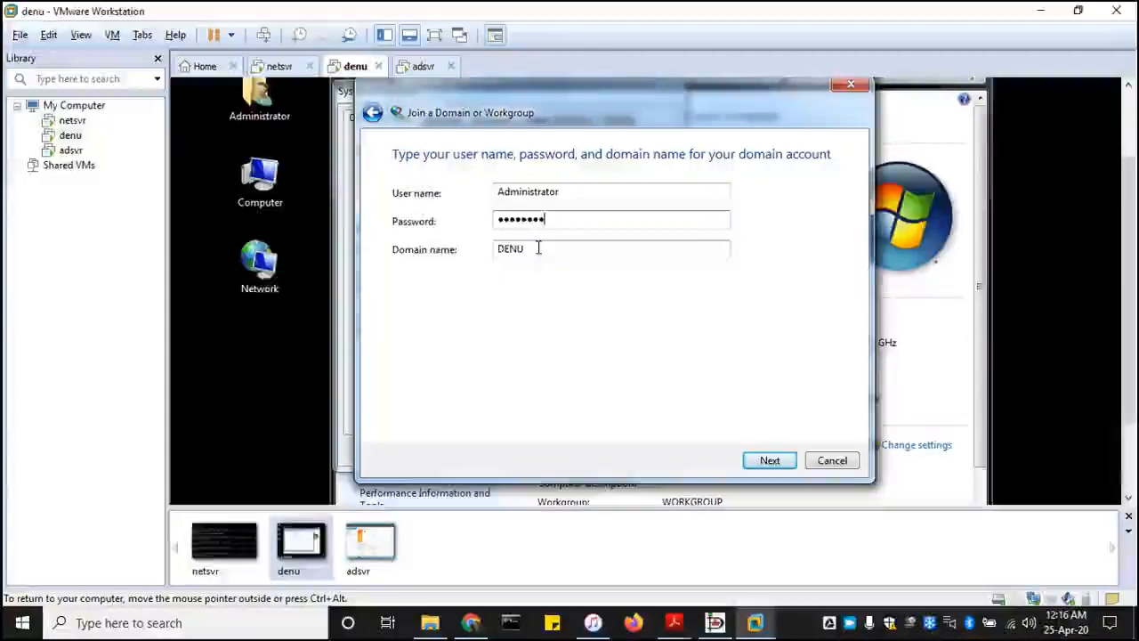
key("Tab")
type("OPEN")
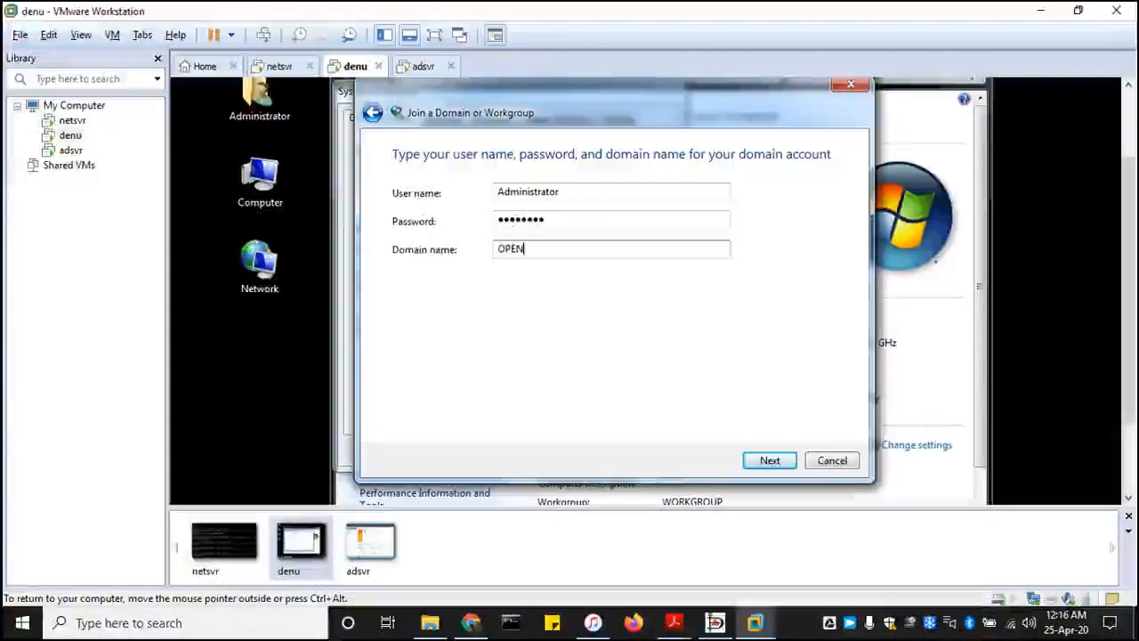
type("LECT")
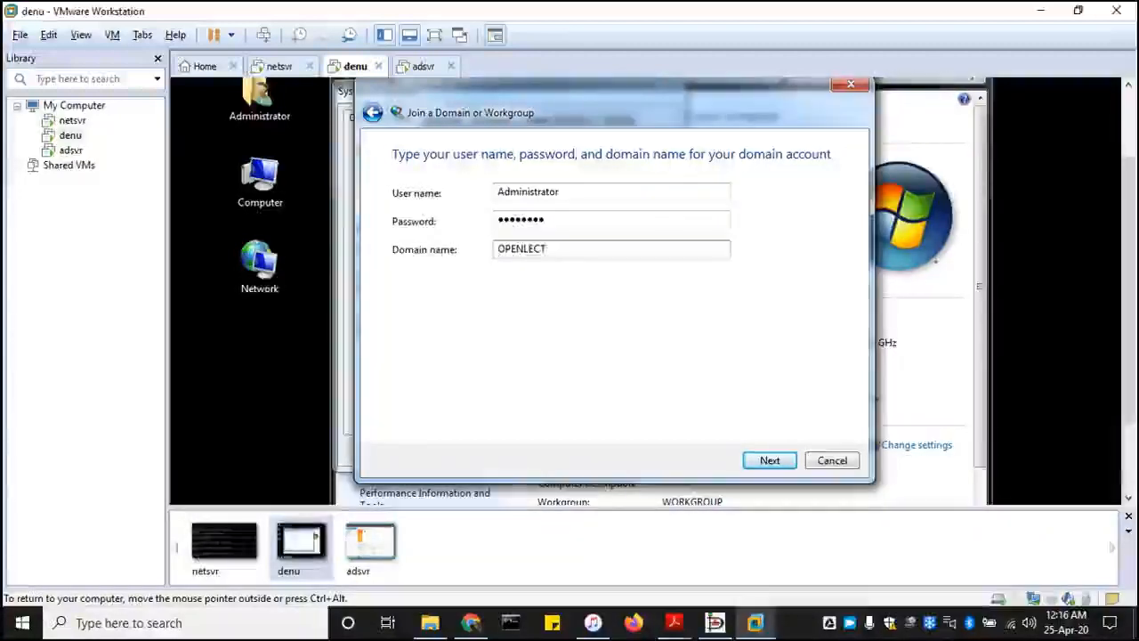
type("URER")
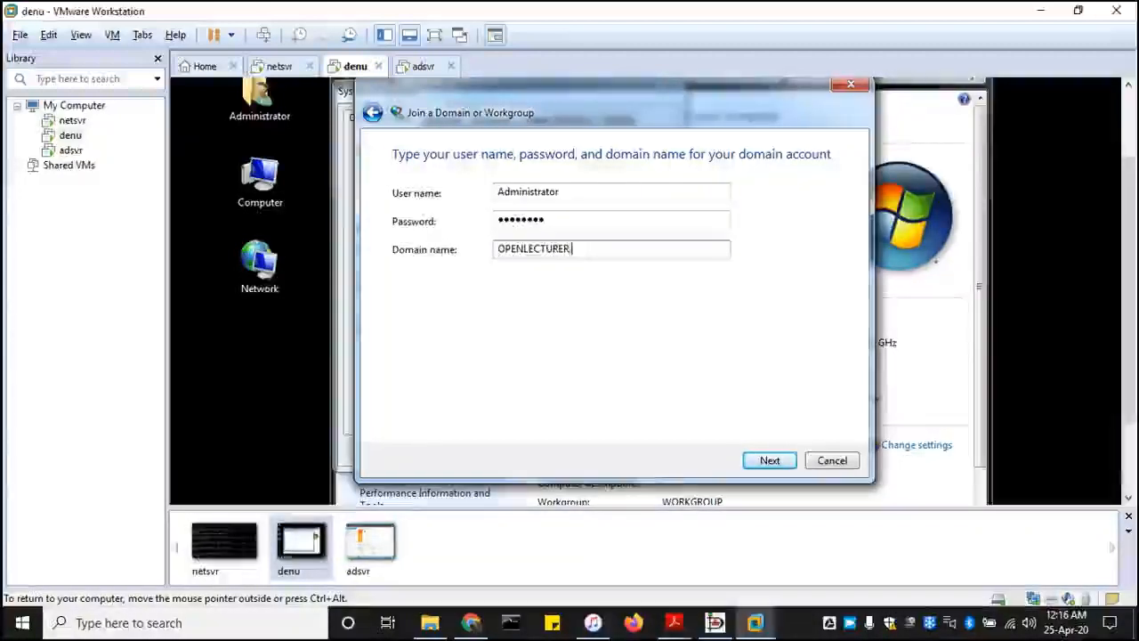
type(".INST")
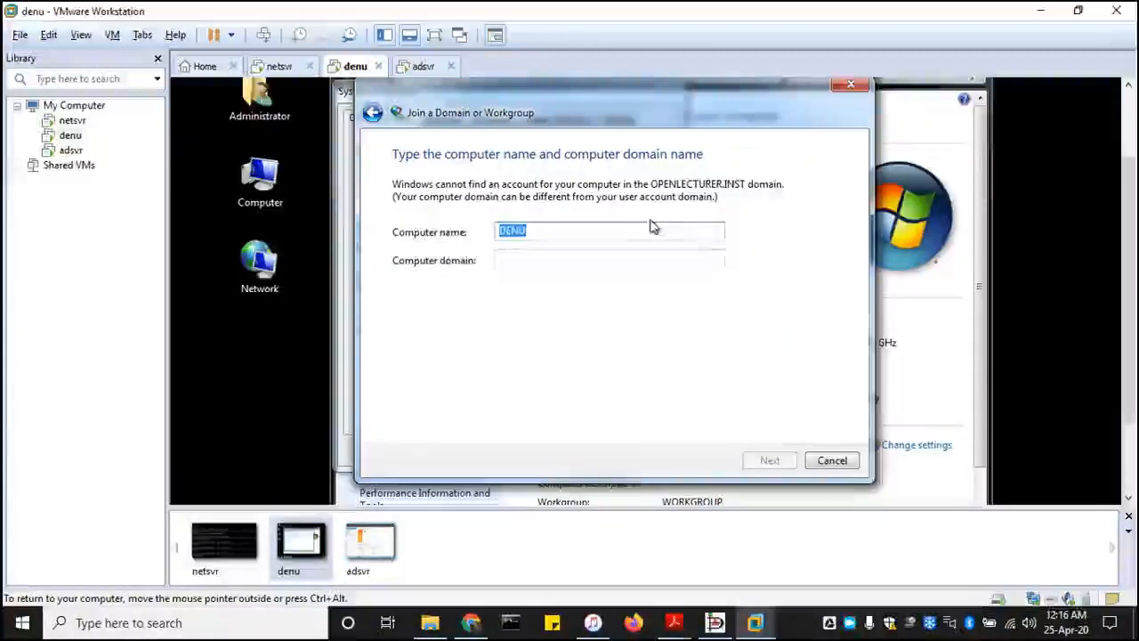
- Set the computer domain to OPENLECTURER.INST for the computer name DENU and continue
left_click(514, 260)
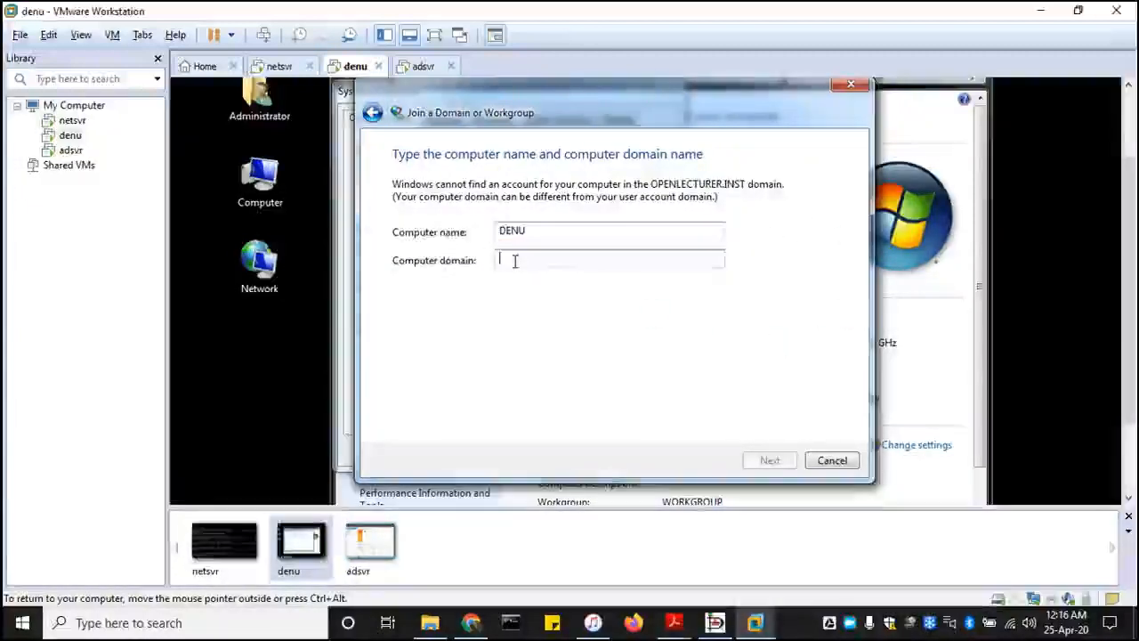
type("OPEN")
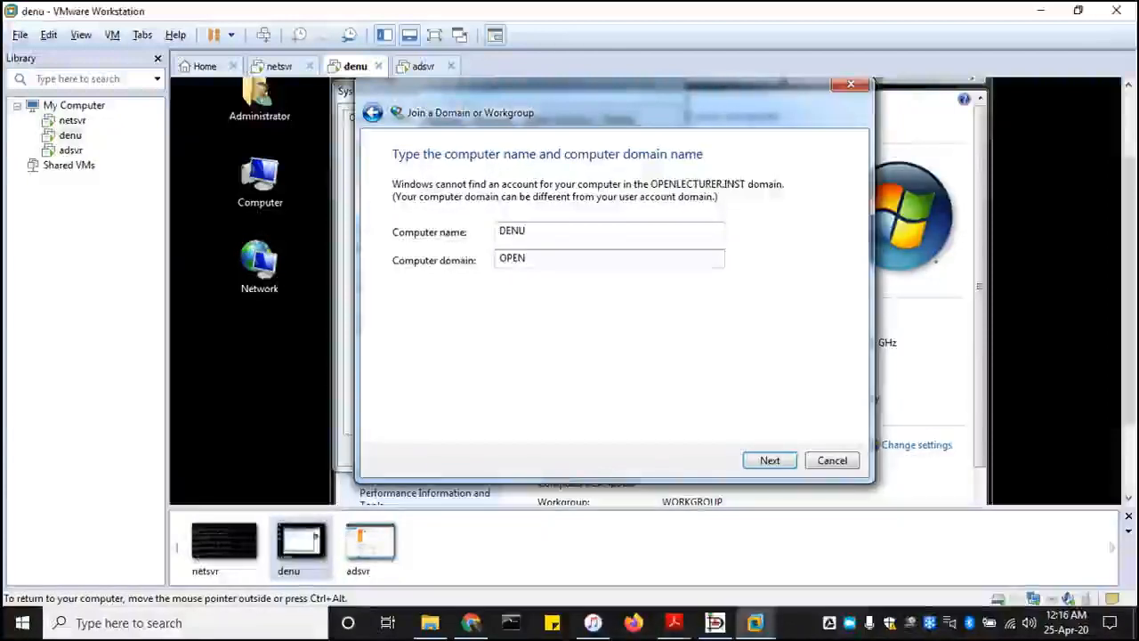
type("LECTURE")
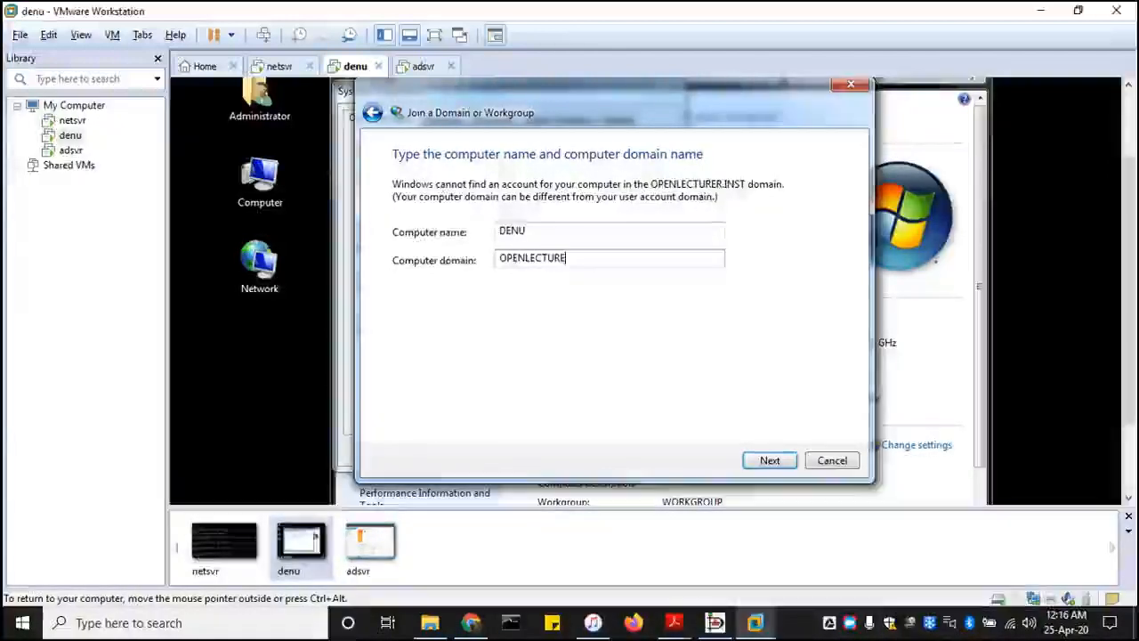
type("R.INST")
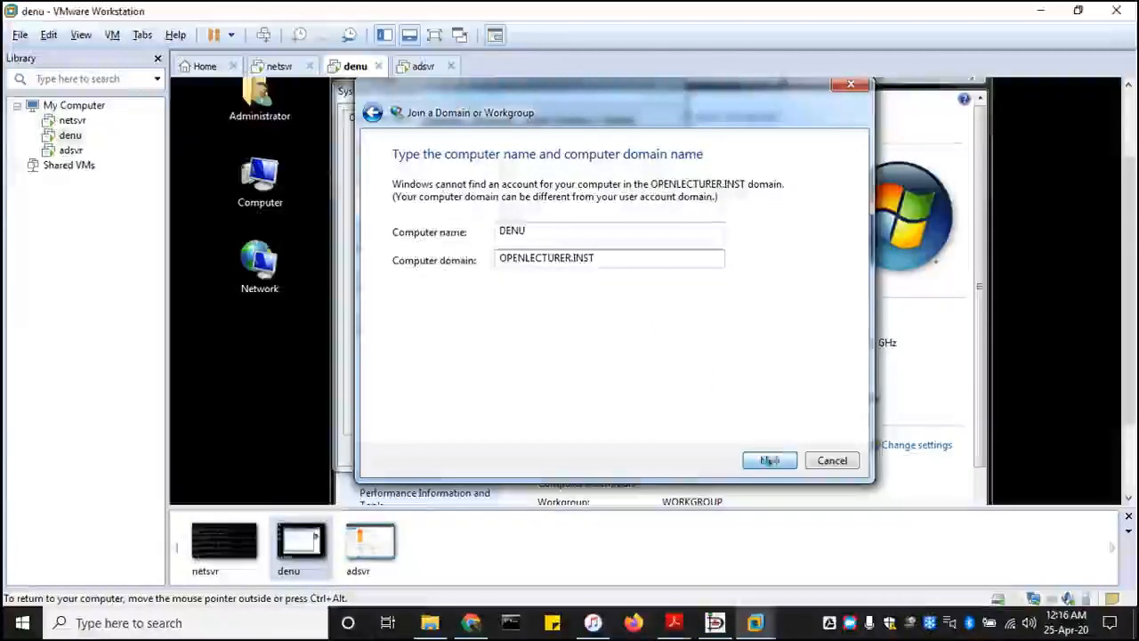
left_click(770, 460)
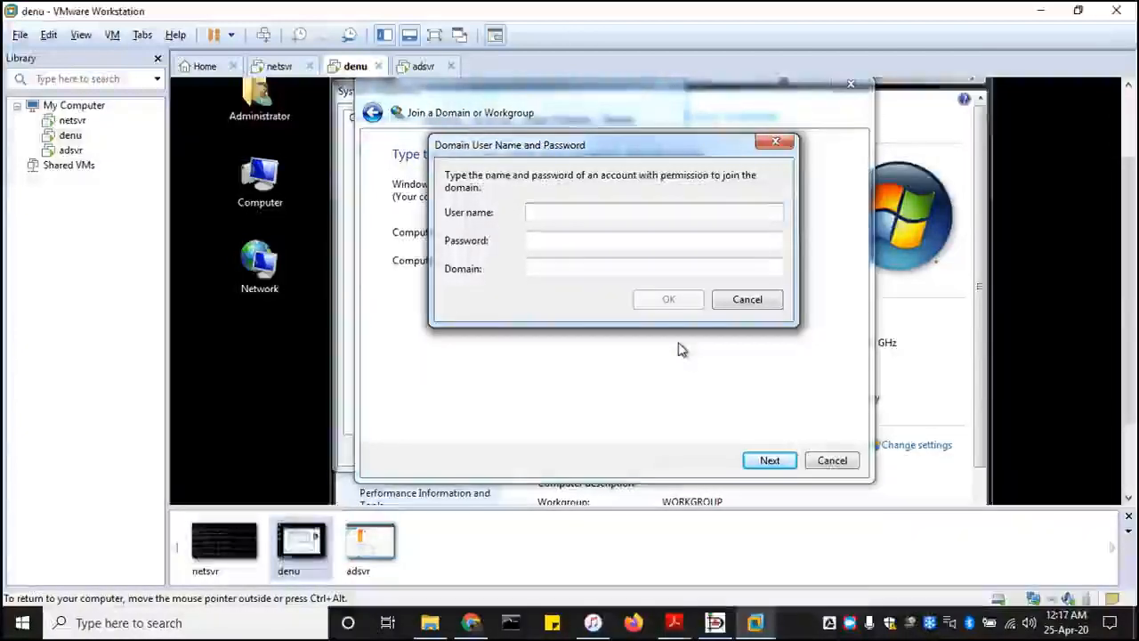
- Authorize the domain join with the user name administrator, the account password and the domain OPENLECTURER.INST
type("administrat")
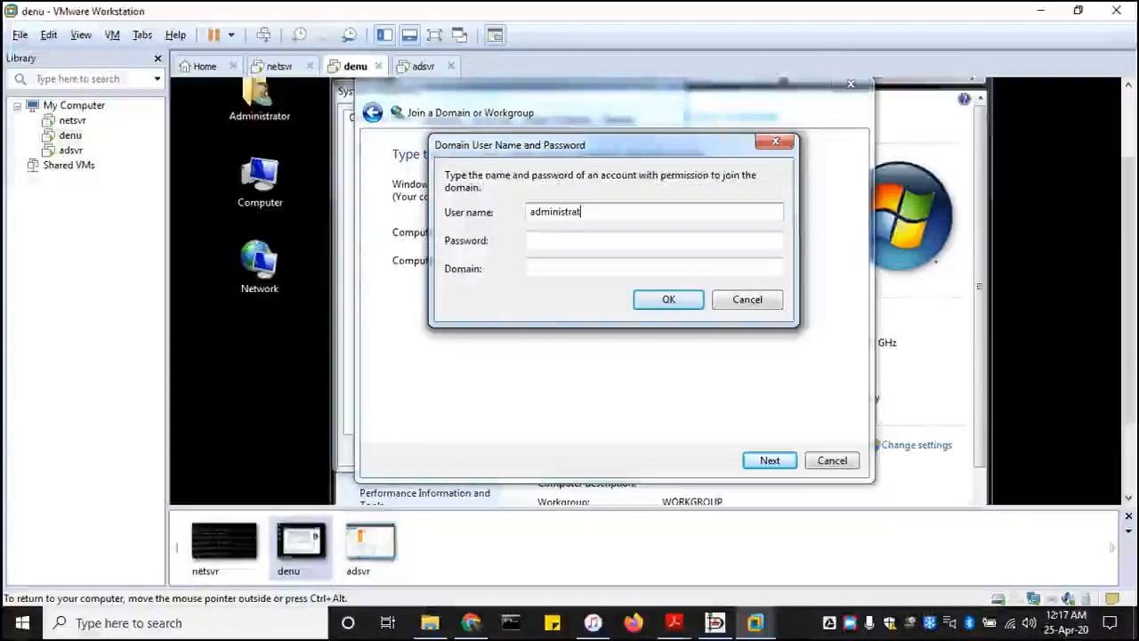
type("or")
key("Tab")
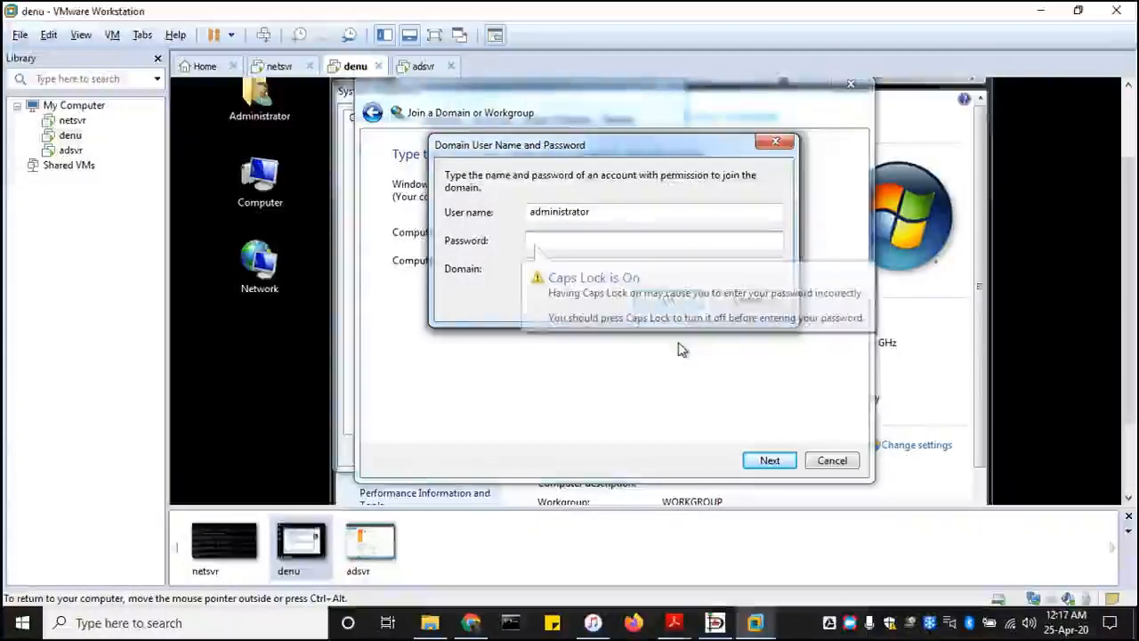
type("P@ssw0rd")
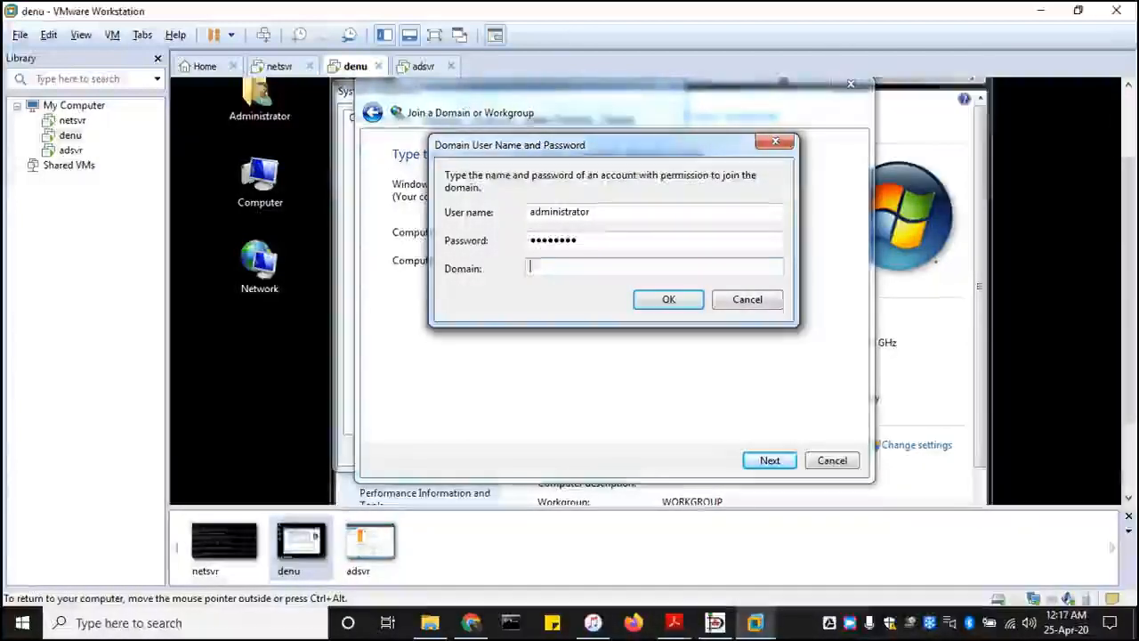
type("OPENLECTURE")
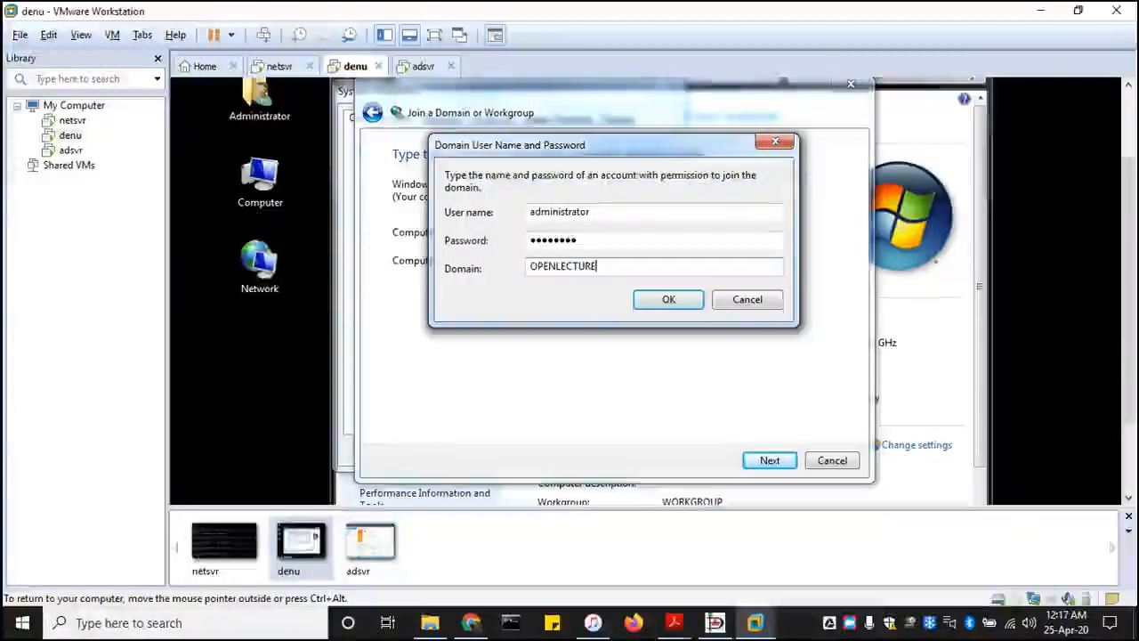
type("R.INST")
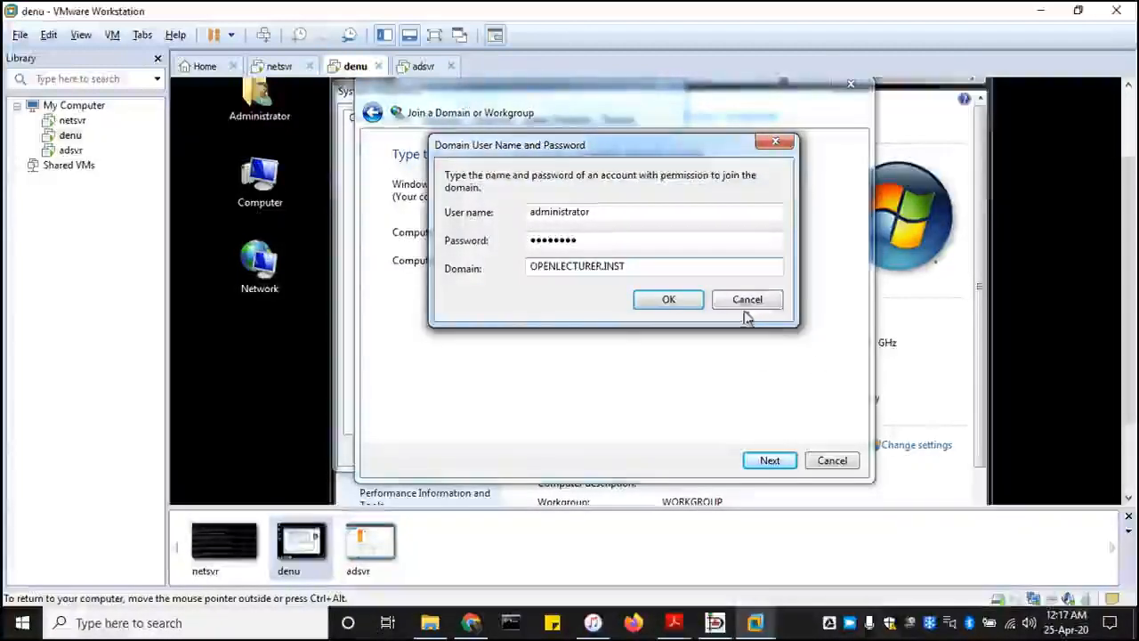
left_click(669, 301)
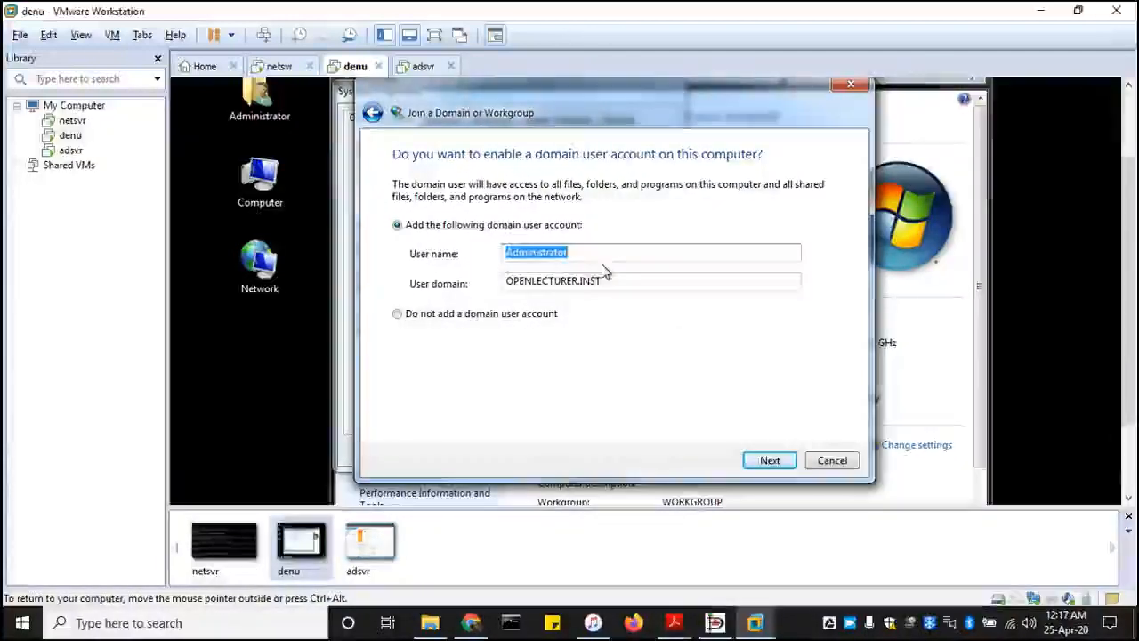
- Finish joining the domain without adding a domain user account, and check the domain part of the full computer name
left_click(397, 317)
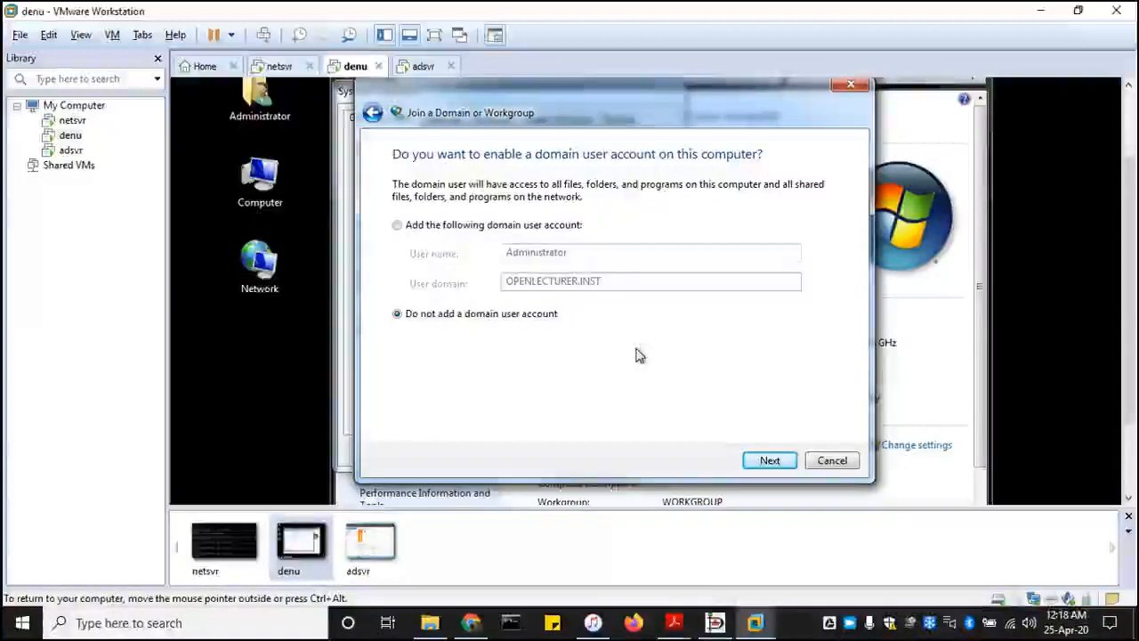
left_click(767, 460)
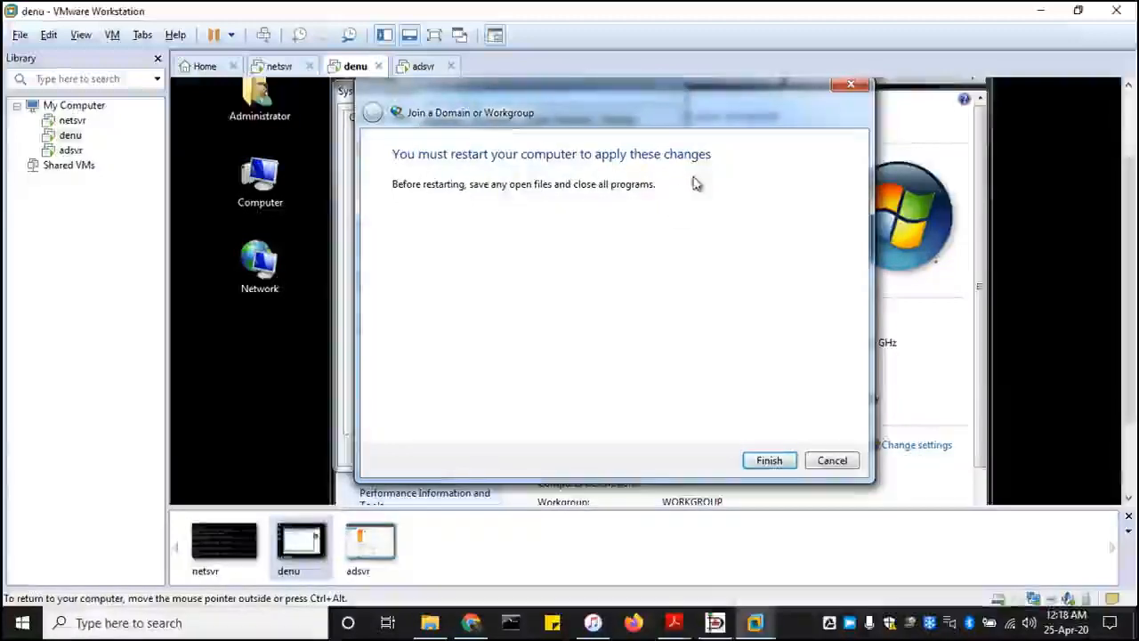
left_click(769, 460)
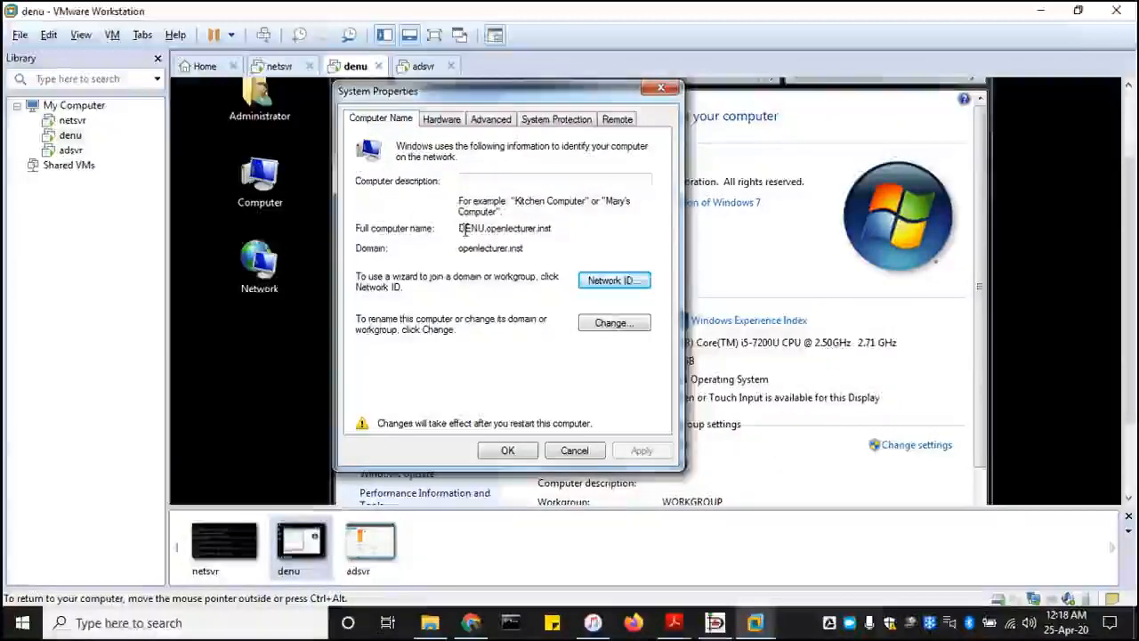
left_click_drag(489, 229, 559, 229)
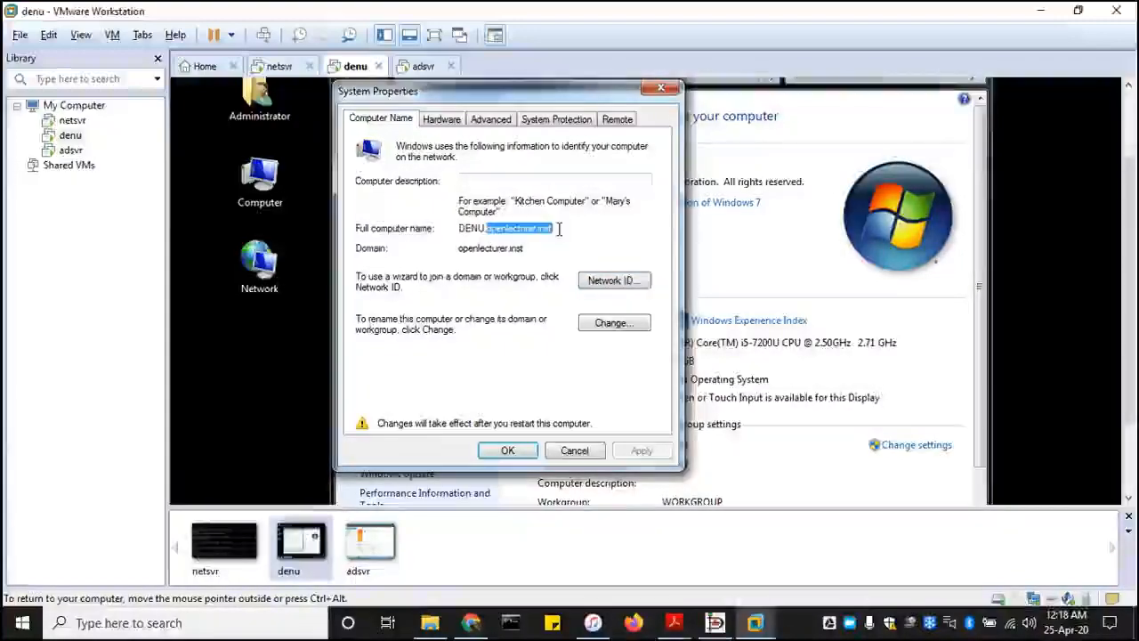